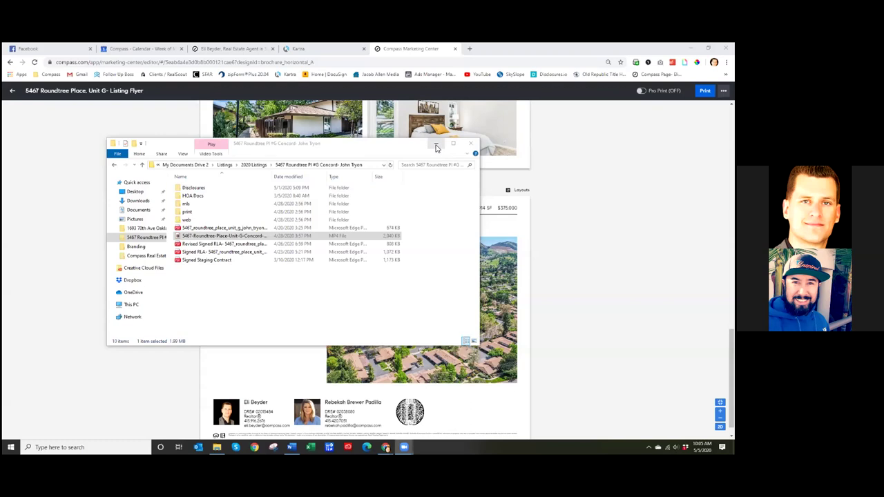
left_click(554, 252)
scroll(592, 179, "up", 10)
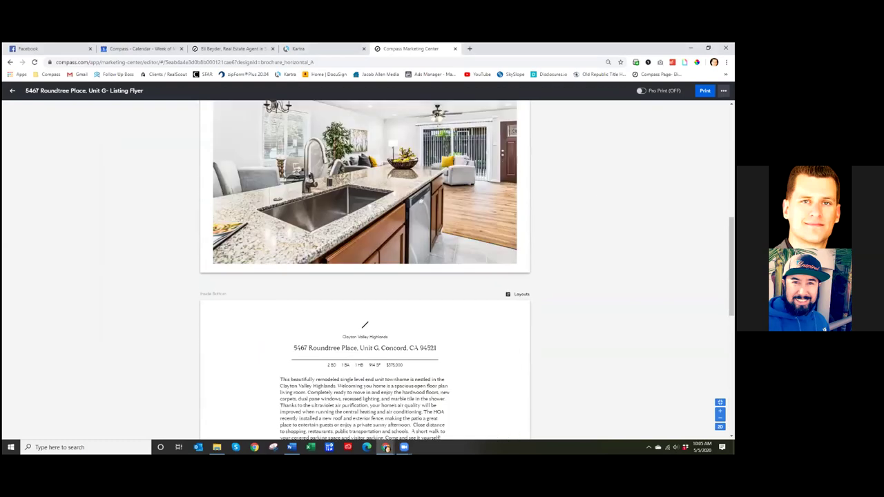
scroll(573, 223, "up", 5)
scroll(551, 214, "down", 10)
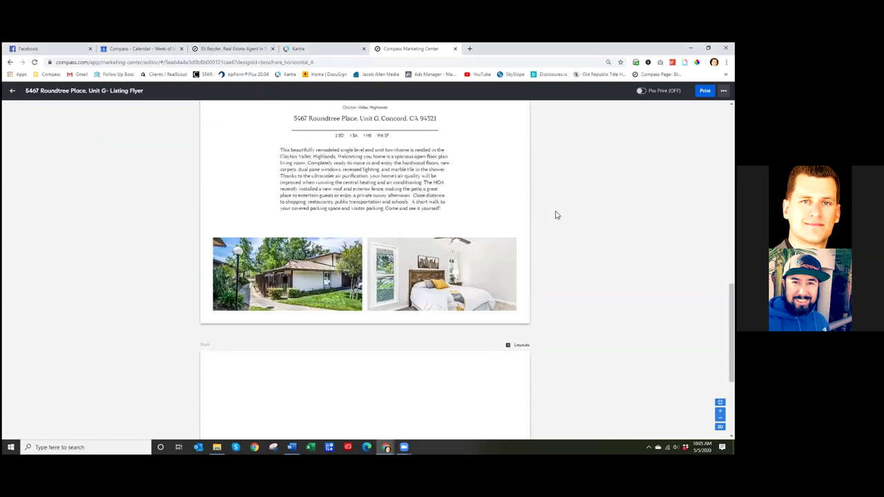
scroll(556, 215, "down", 3)
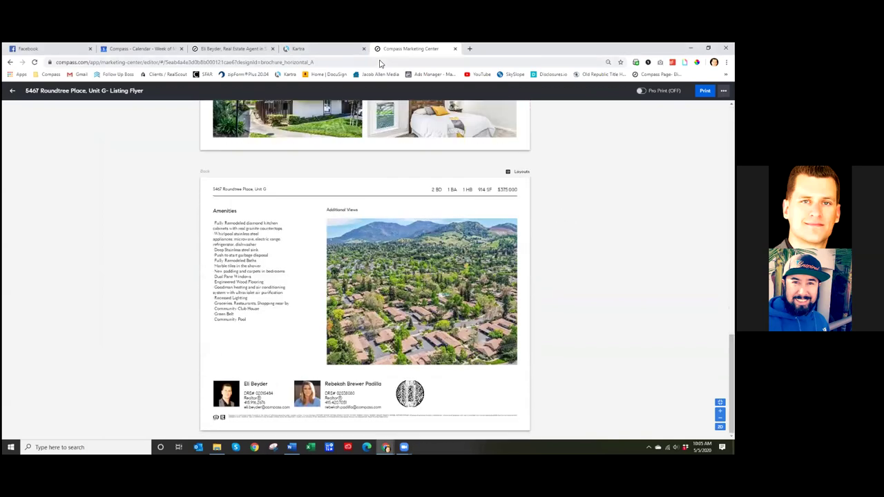
- View this week's May 2020 calendar, then switch to the Facebook news feed
left_click(135, 50)
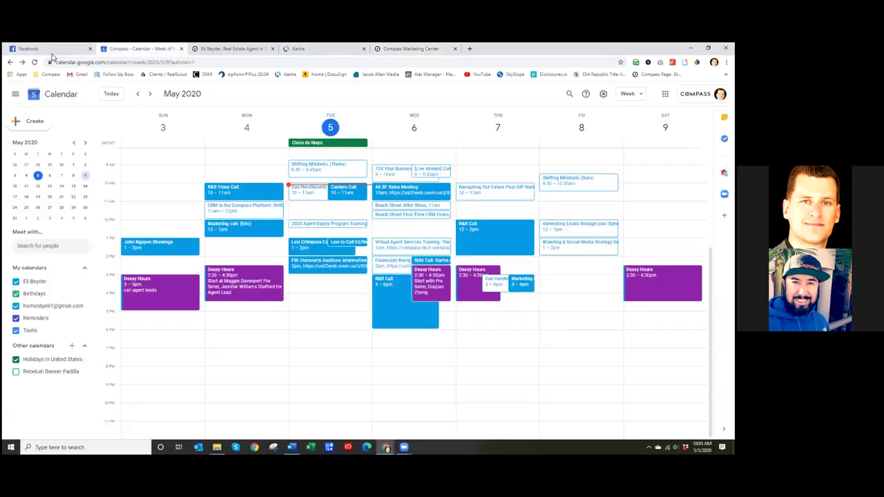
left_click(50, 52)
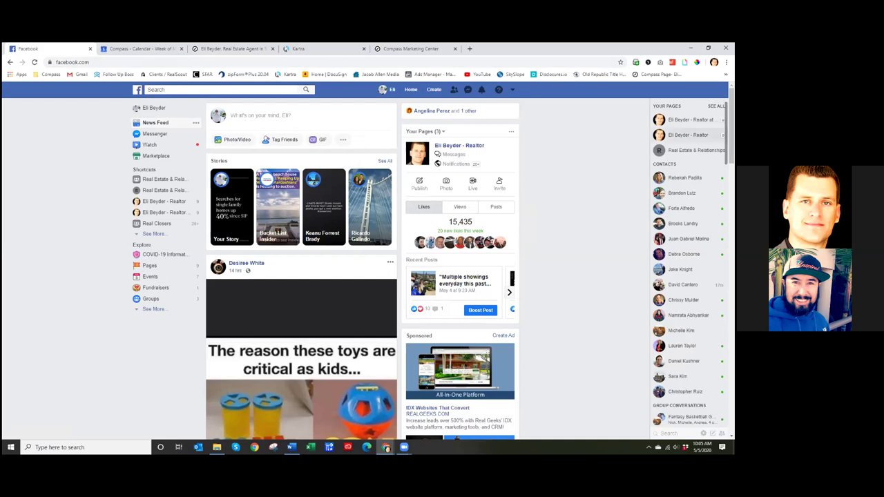
- Check the campaign Results in Ads Manager, then return to the Compass listing flyer
left_click(428, 74)
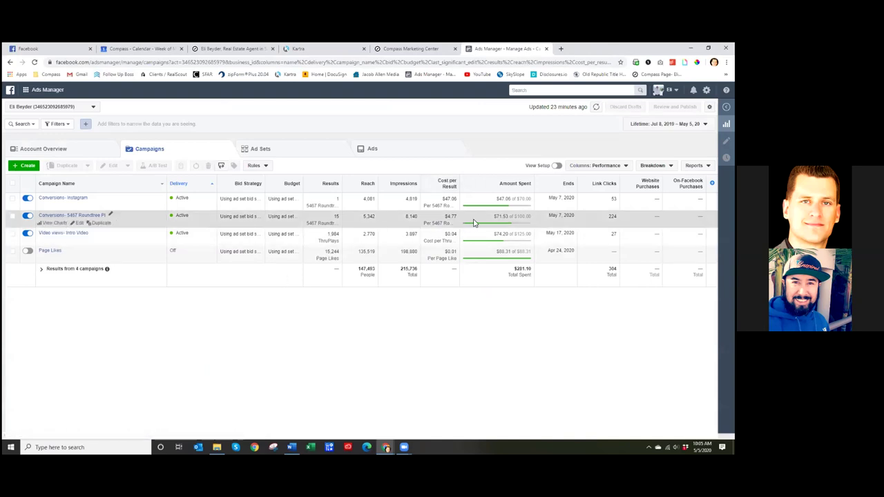
mouse_move(340, 218)
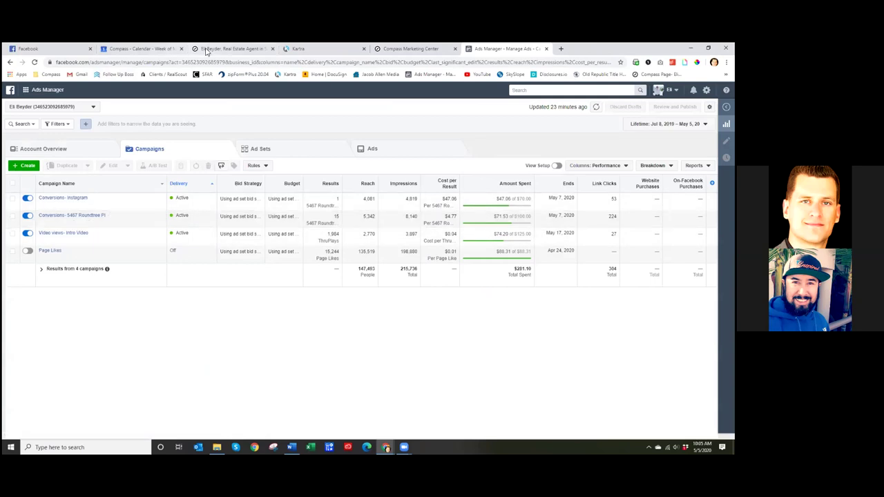
left_click(411, 49)
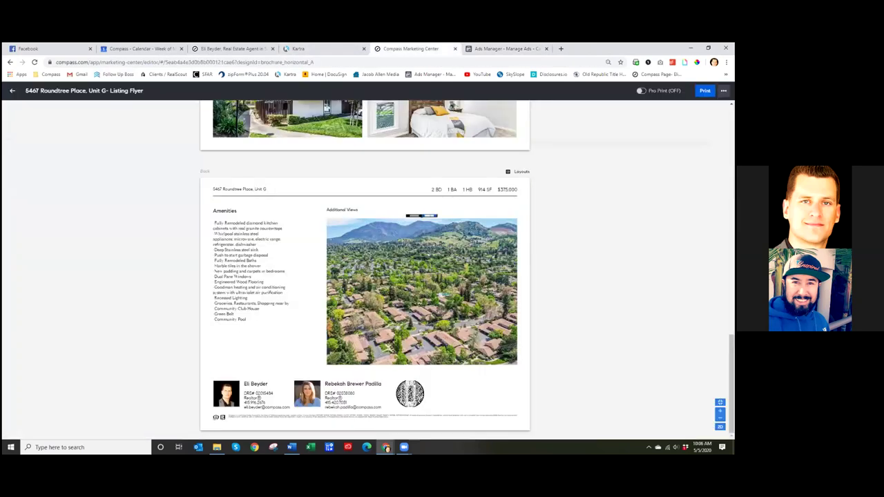
- Leave the flyer editor and visit Compass's Marketing, Insights, Settings and More pages
scroll(365, 269, "up", 15)
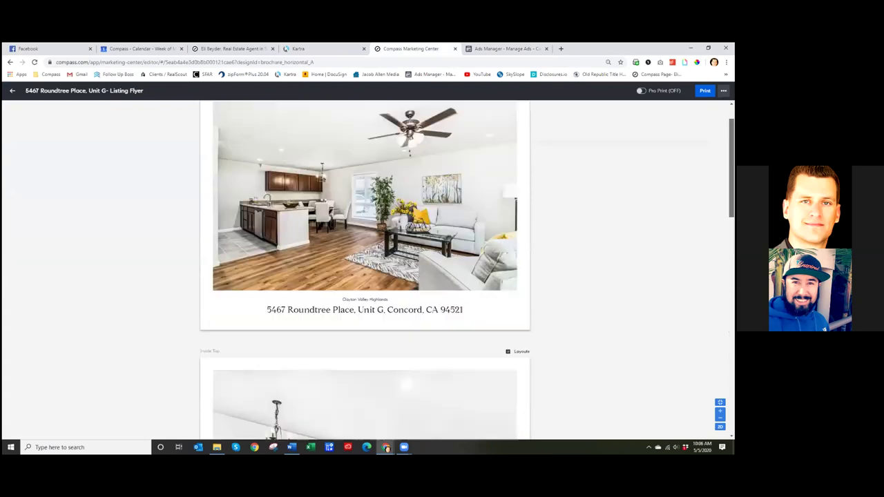
left_click(14, 92)
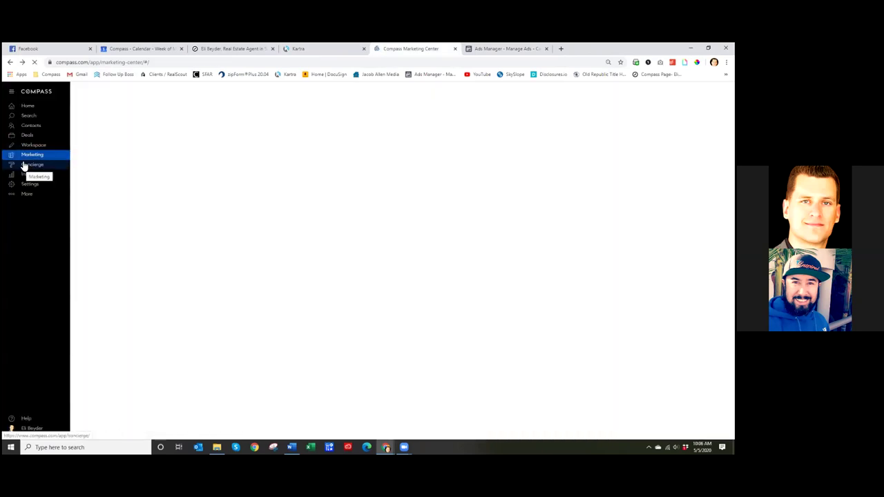
left_click(31, 196)
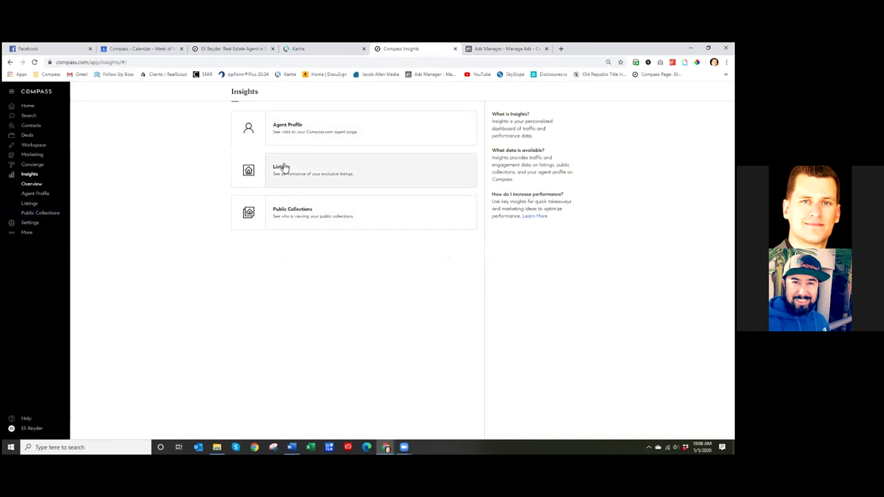
left_click(38, 155)
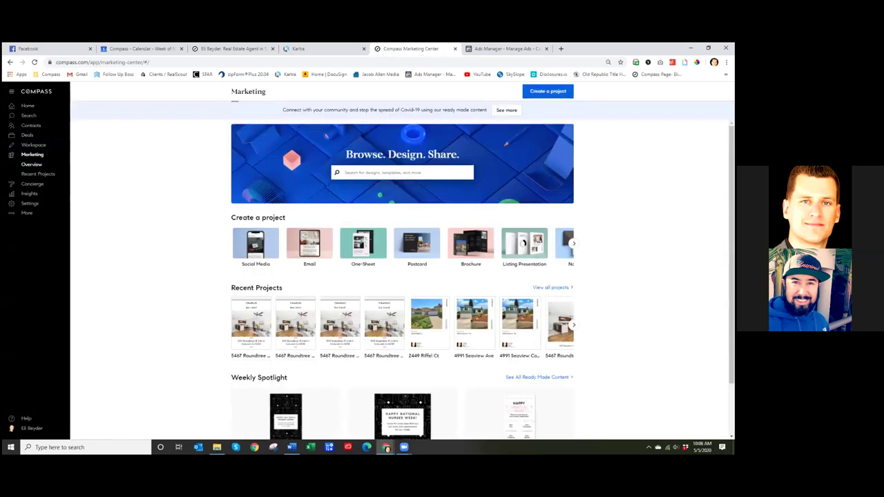
scroll(573, 287, "down", 2)
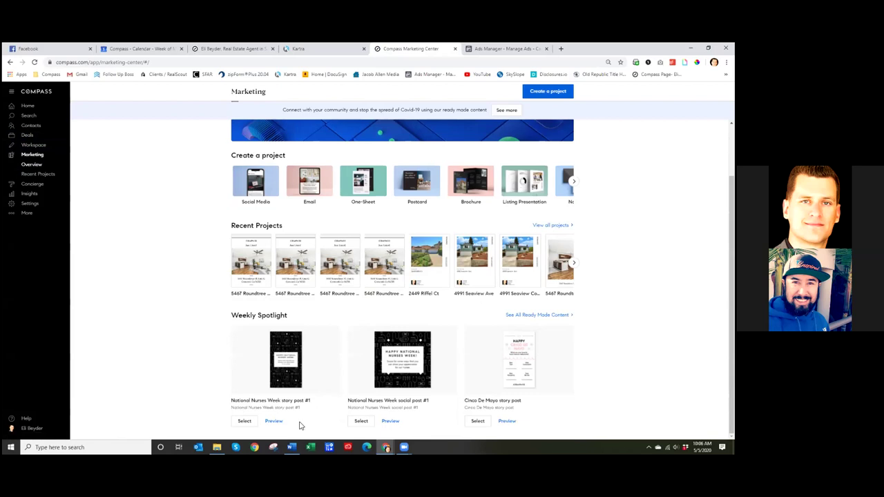
left_click(29, 193)
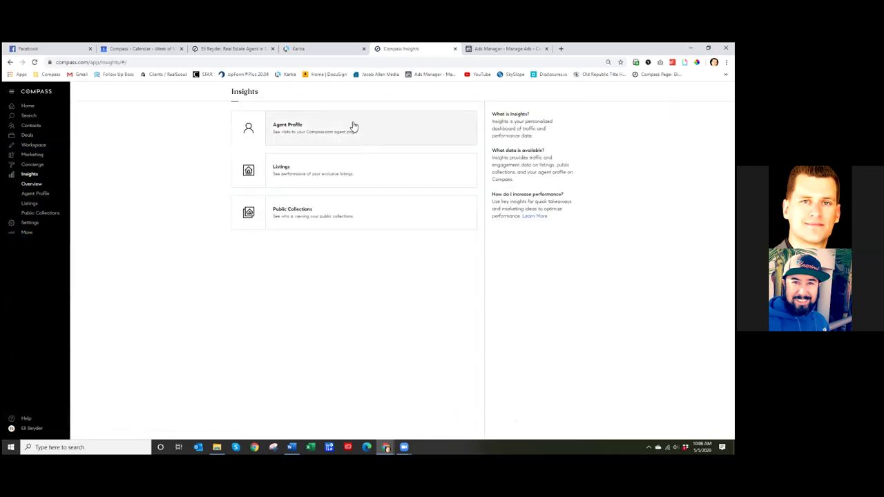
left_click(30, 223)
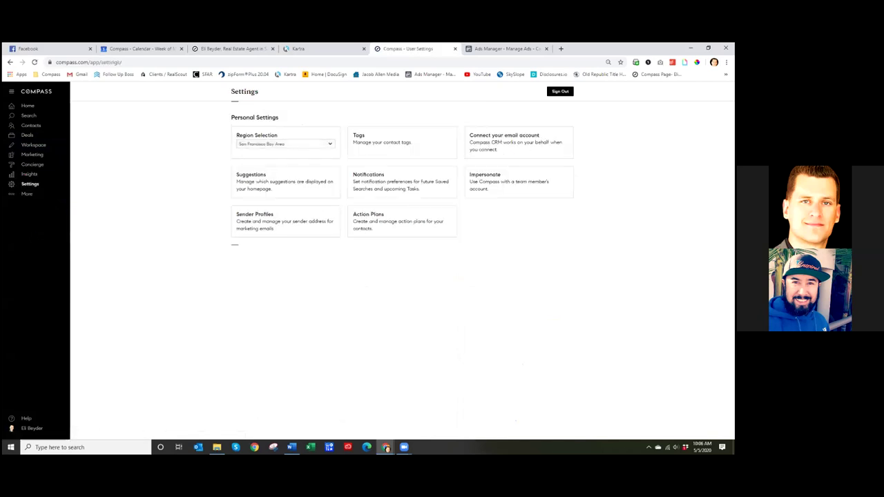
left_click(27, 194)
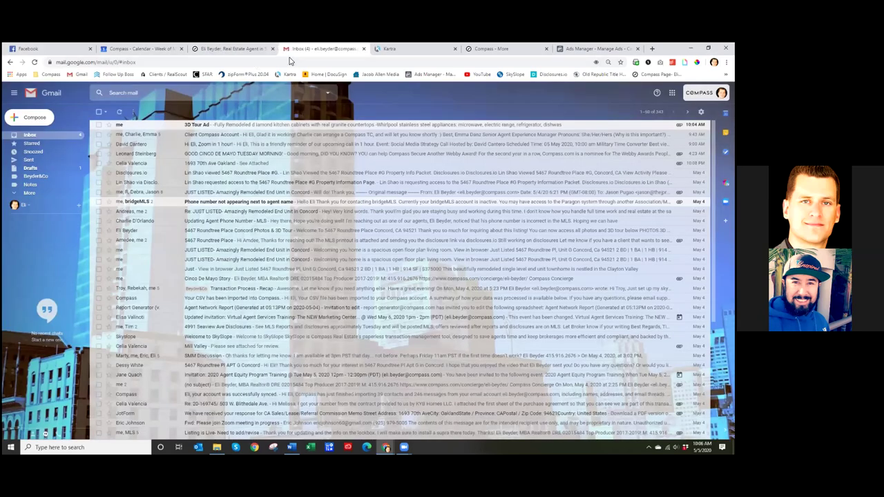
- Move the Gmail tab one place left, then search for a lead's name and clear it
left_click_drag(304, 50, 212, 51)
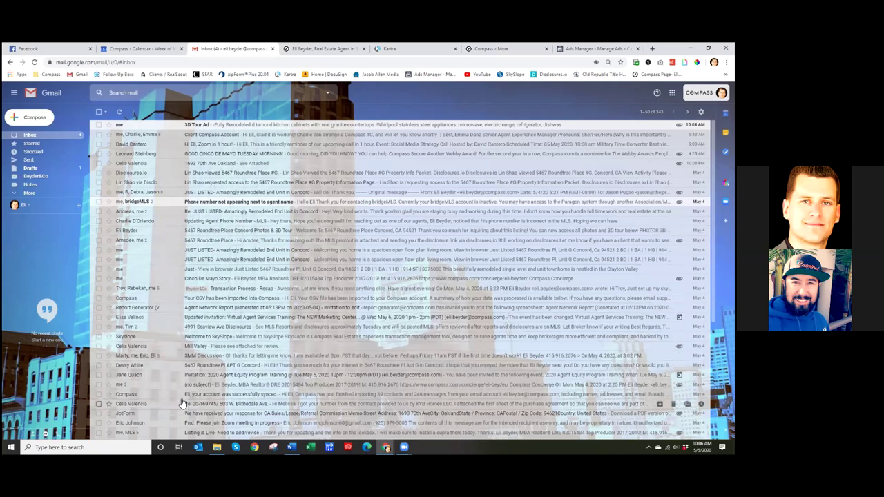
left_click(162, 94)
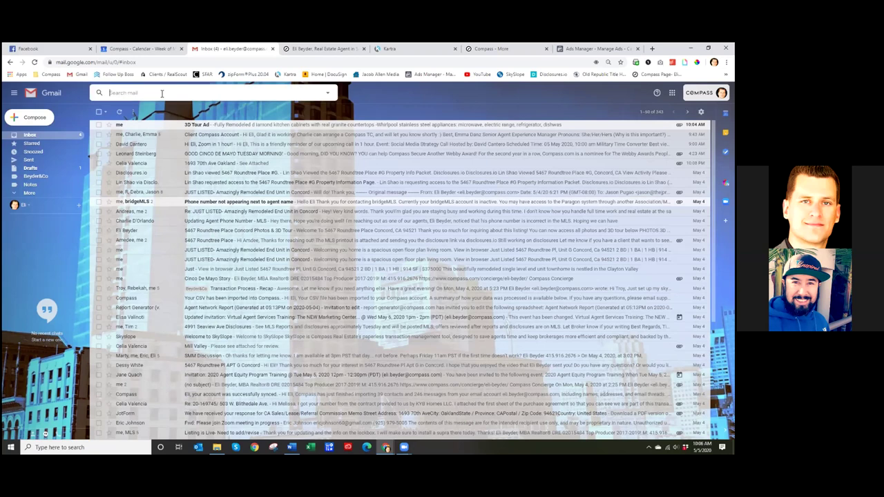
type("nilly")
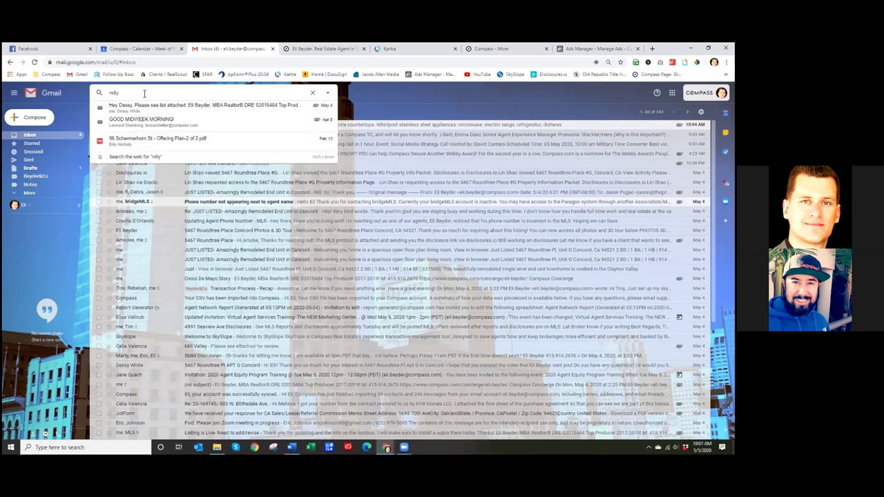
key("BackSpace")
key("BackSpace")
key("BackSpace")
key("BackSpace")
key("BackSpace")
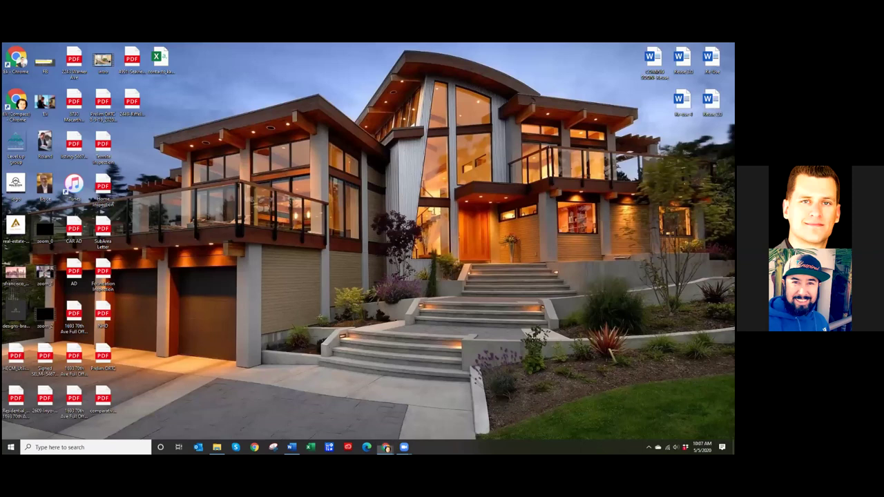
- Launch the browser, go to gmail.com and sign in with the first listed Google account
double_click(15, 67)
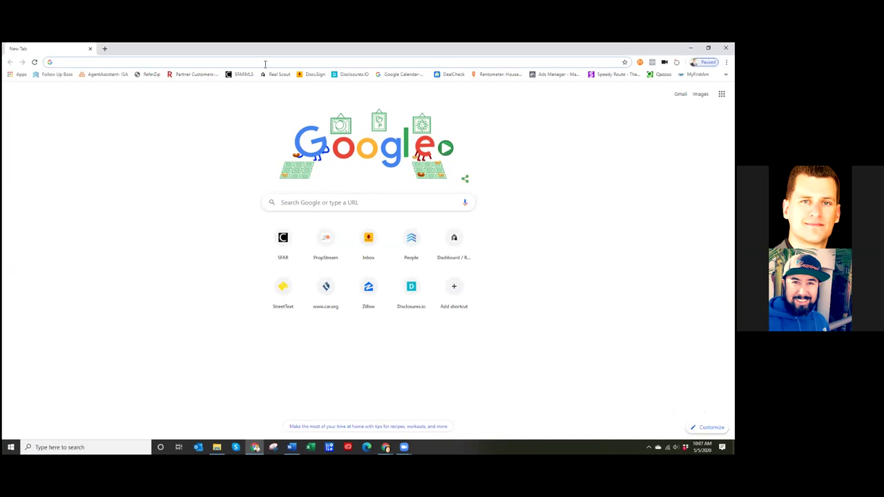
type("gmail.com")
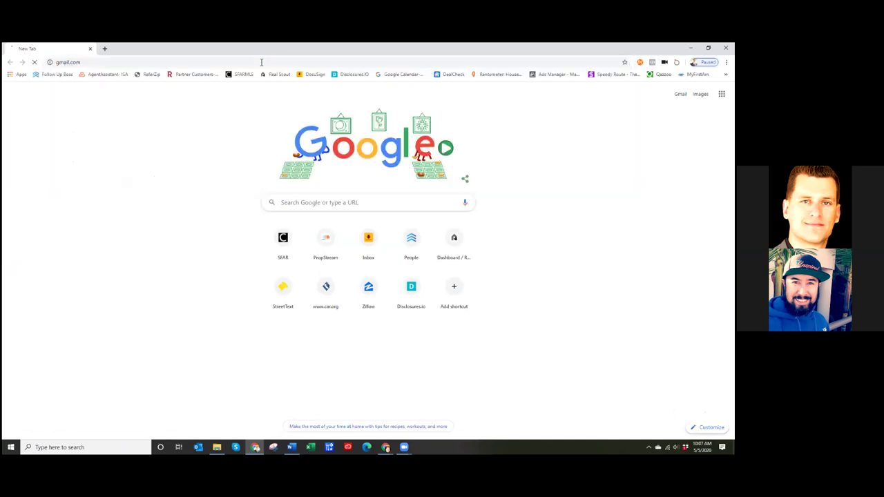
key("Return")
left_click(418, 271)
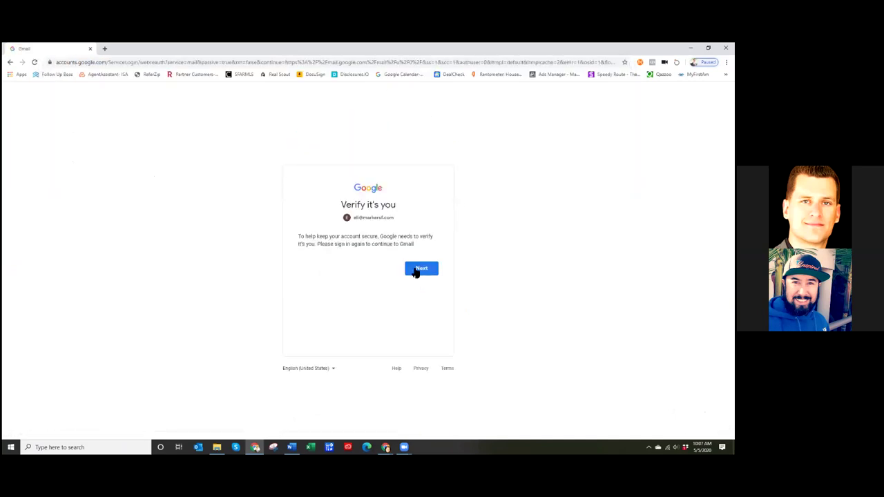
left_click(363, 221)
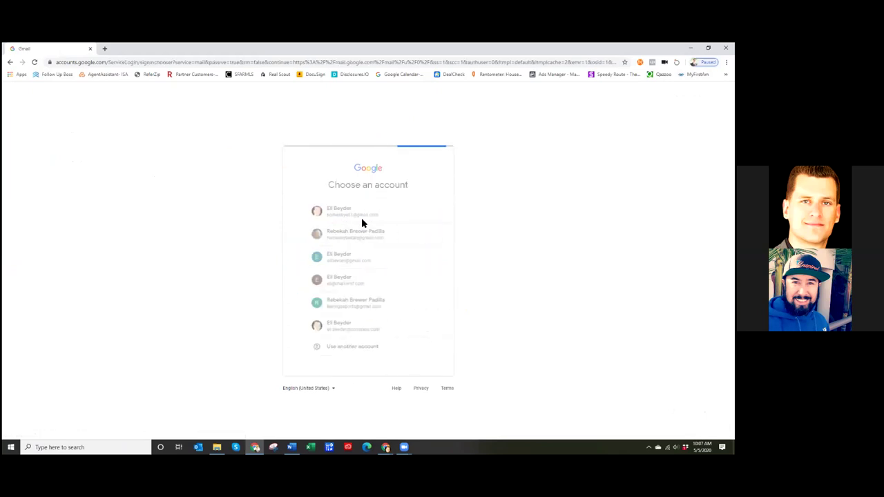
left_click(342, 221)
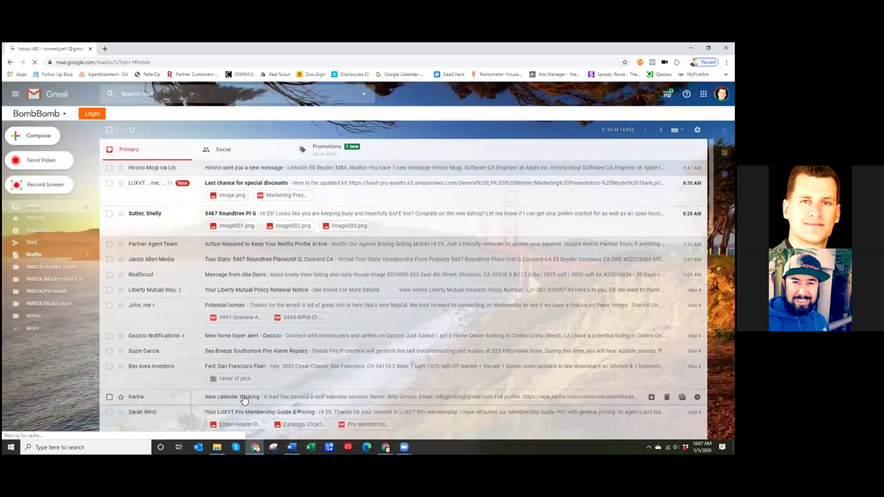
- Read the Kartra Consultation Call booking email, close the Kartra login page and minimize the browser
left_click(250, 397)
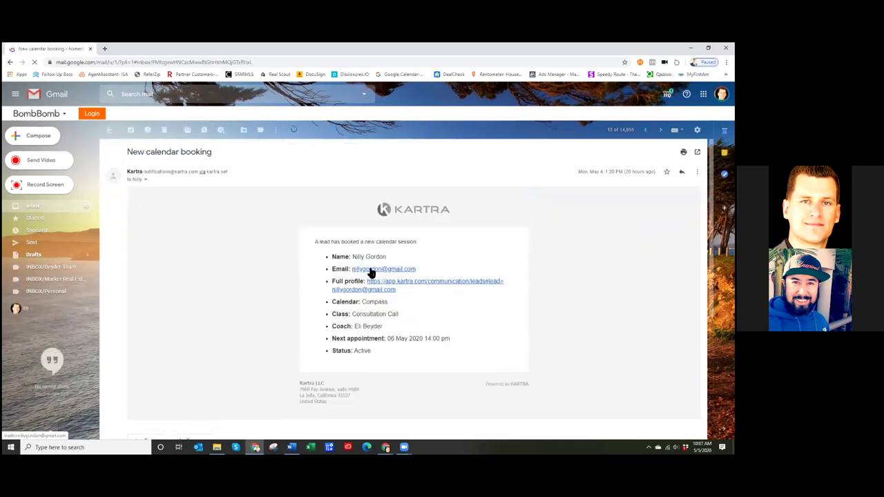
left_click_drag(404, 318, 351, 315)
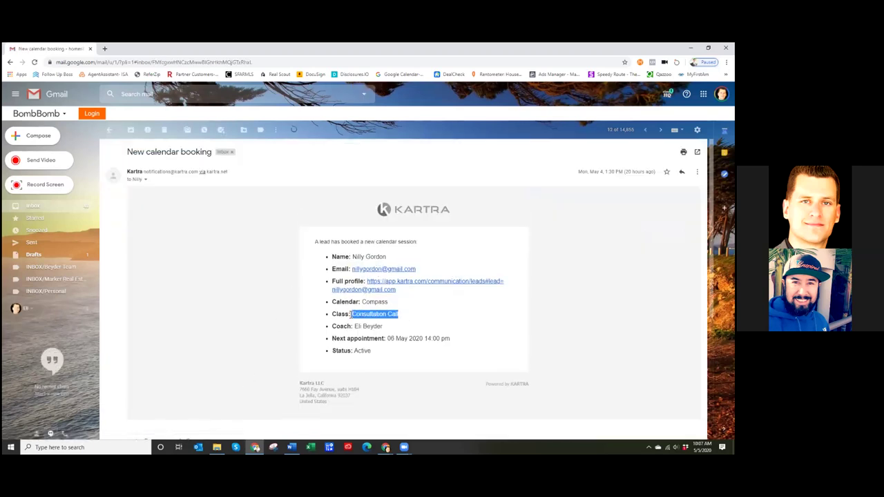
left_click(314, 248)
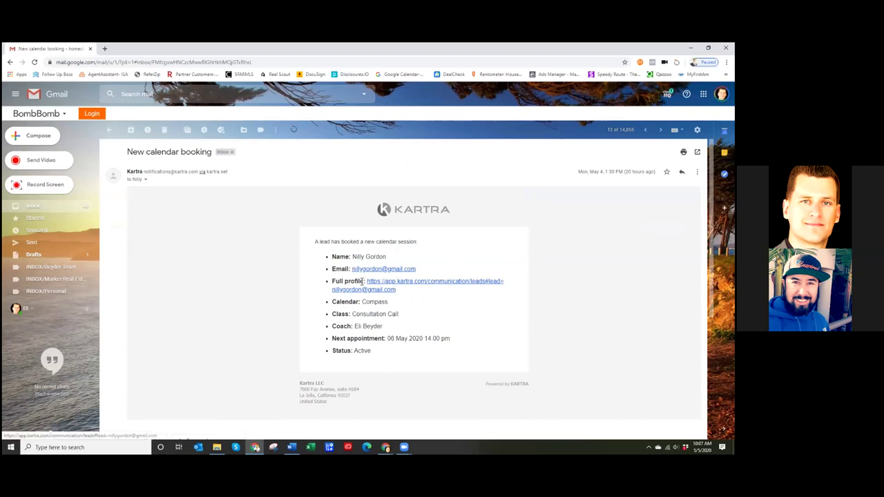
left_click(423, 282)
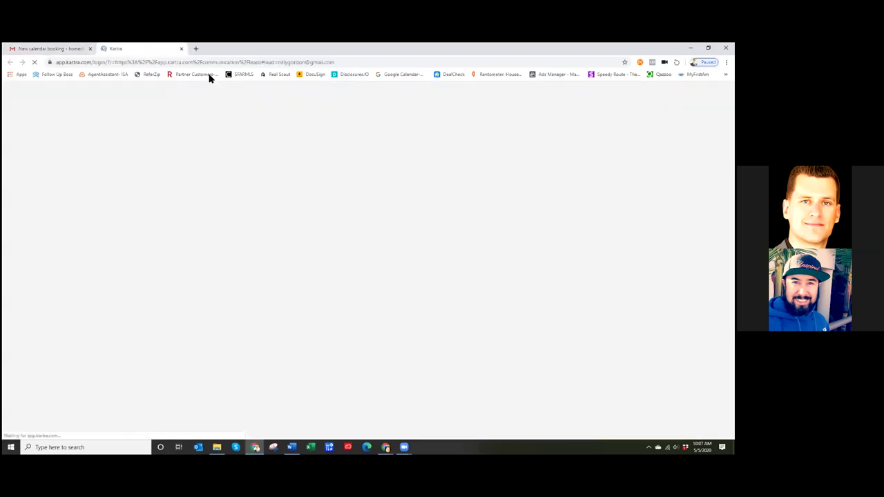
left_click(358, 182)
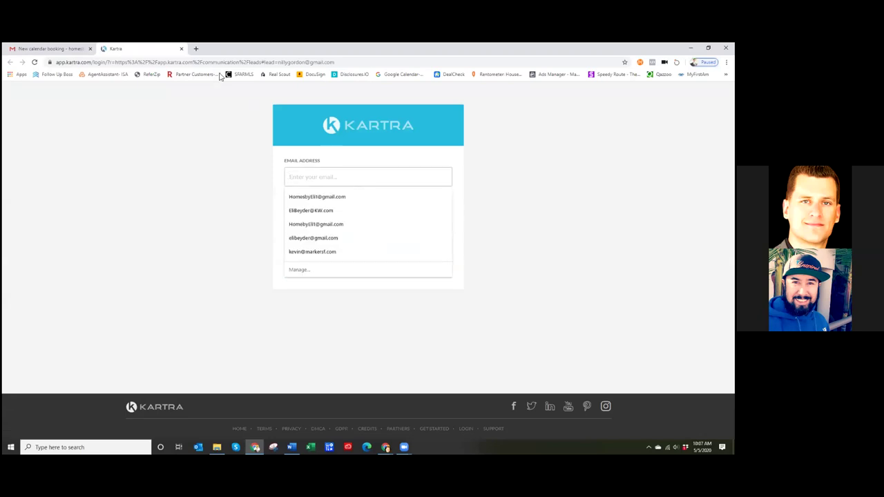
left_click(180, 48)
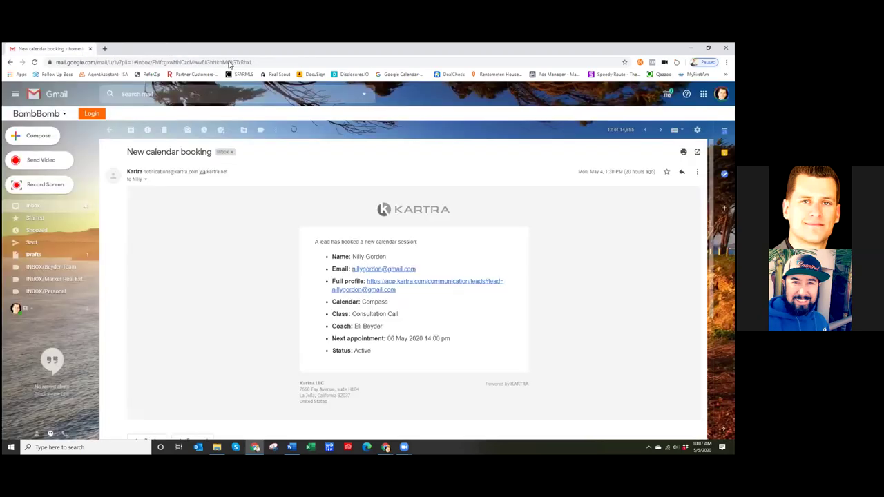
left_click(385, 447)
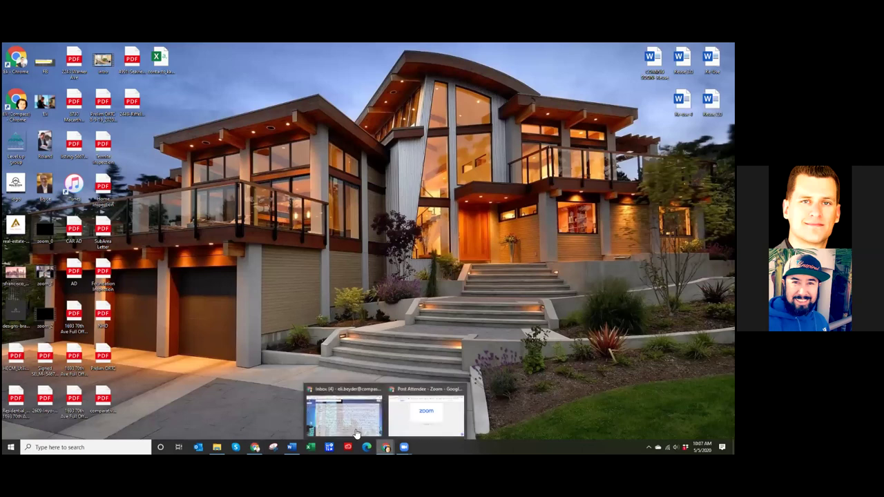
- Restore the browser, move the Kartra tab to the end and log in to Kartra
left_click(385, 447)
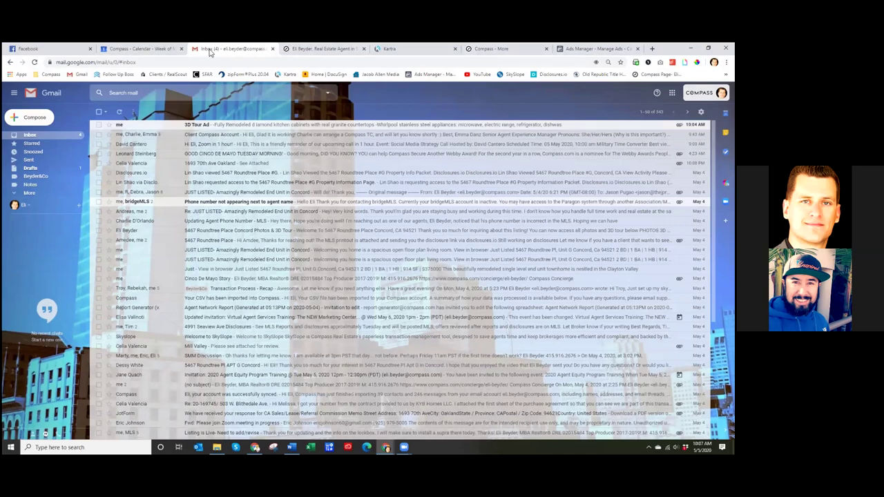
left_click_drag(389, 49, 604, 48)
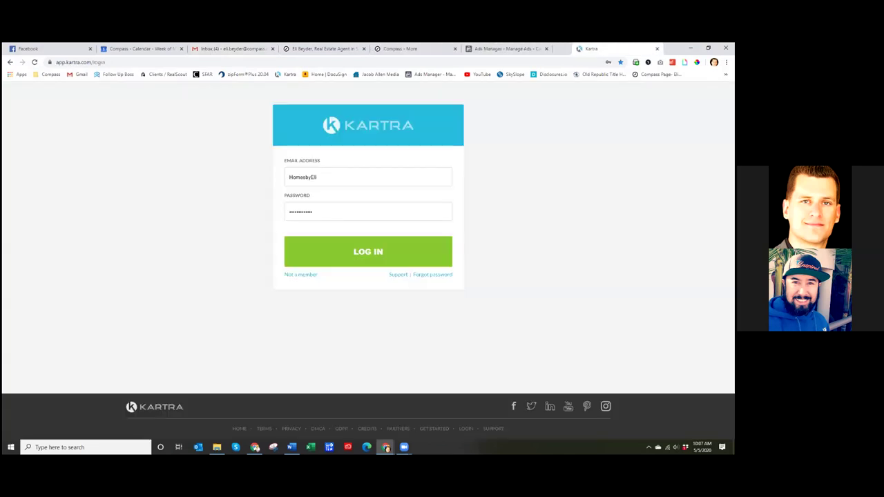
left_click(361, 251)
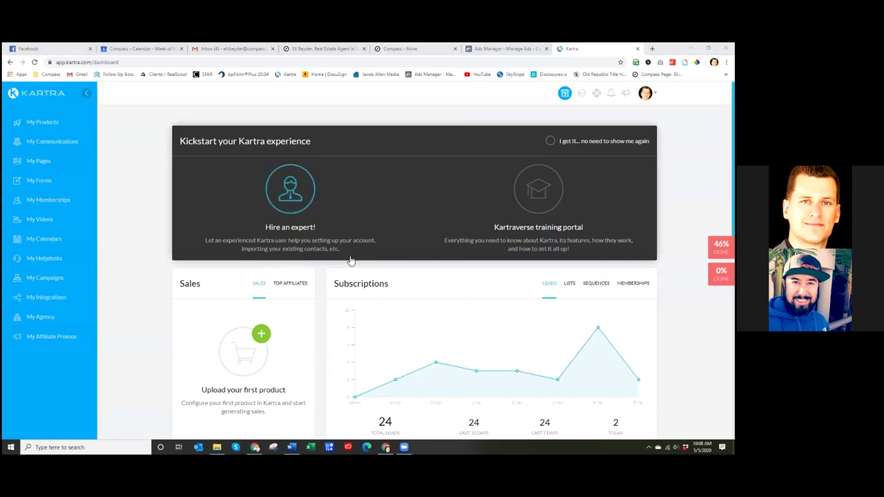
- Open the Leads list under My Communications and scroll through the 24 contacts
scroll(352, 262, "down", 2)
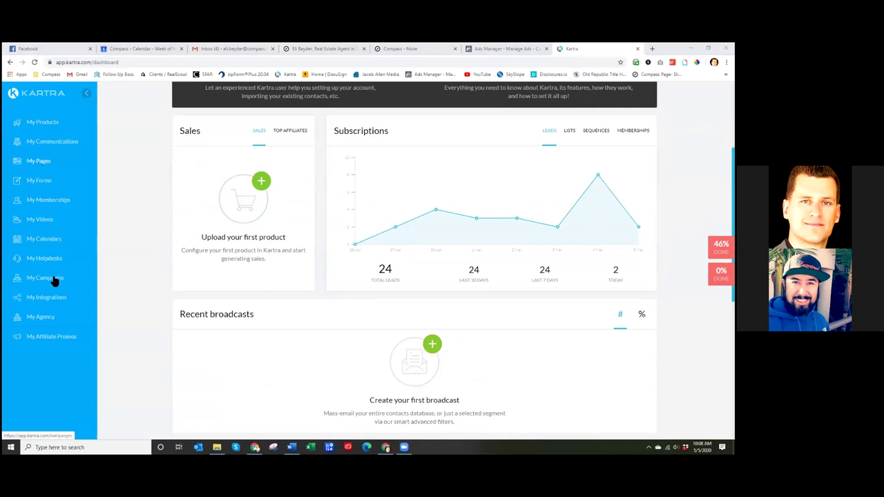
left_click(48, 141)
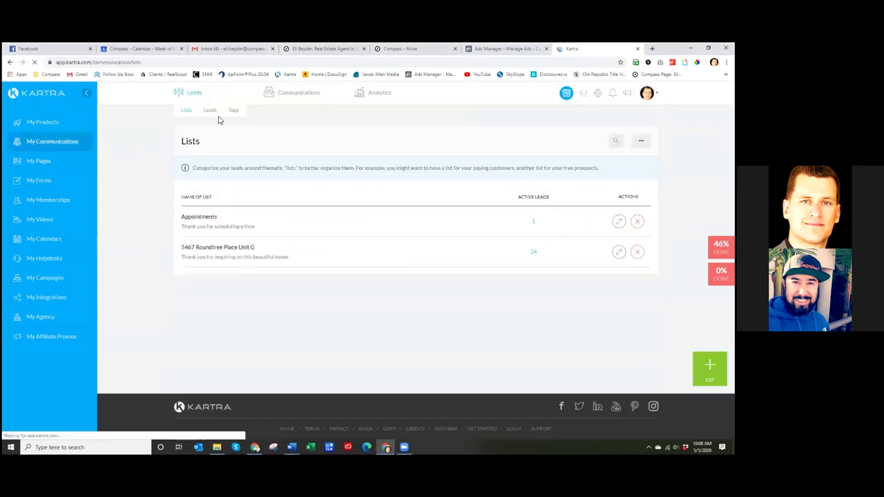
left_click(210, 111)
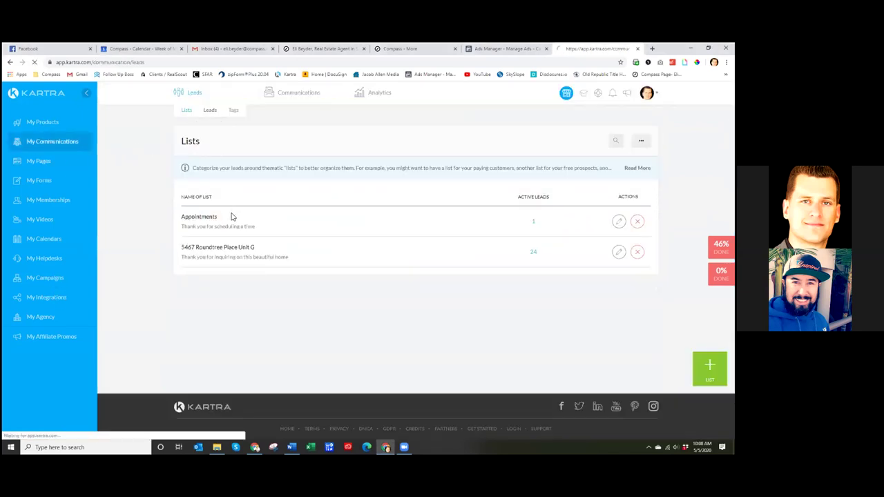
scroll(160, 183, "down", 5)
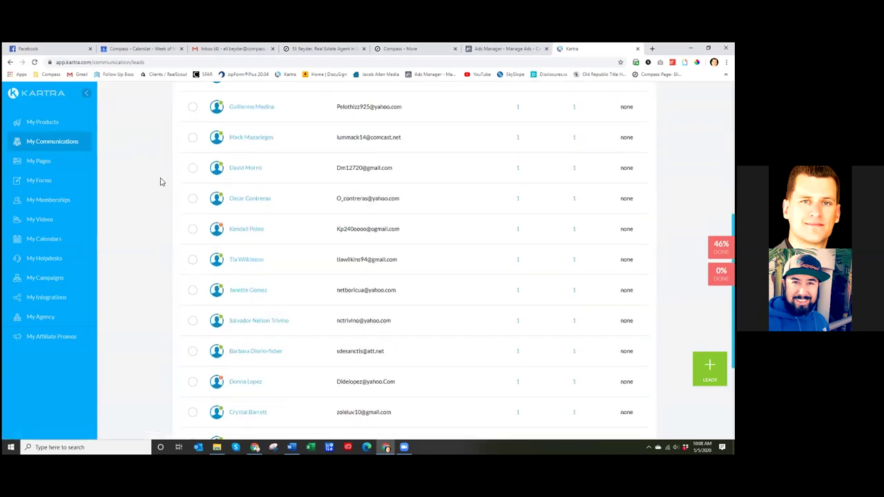
scroll(161, 181, "down", 3)
scroll(161, 183, "up", 1)
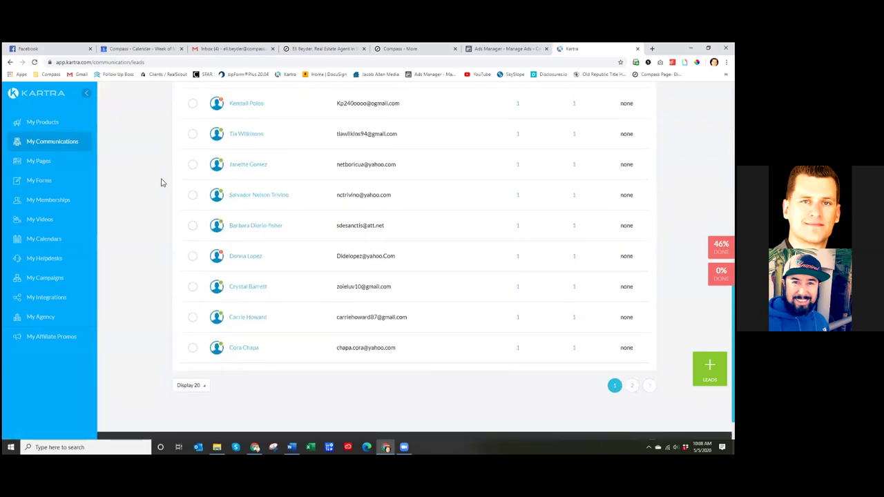
scroll(166, 188, "up", 2)
scroll(181, 253, "up", 6)
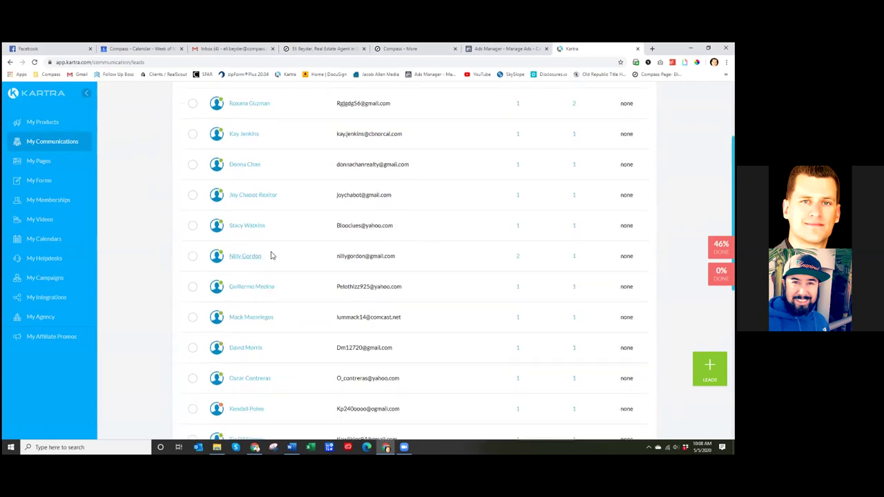
scroll(121, 235, "up", 3)
scroll(254, 200, "down", 1)
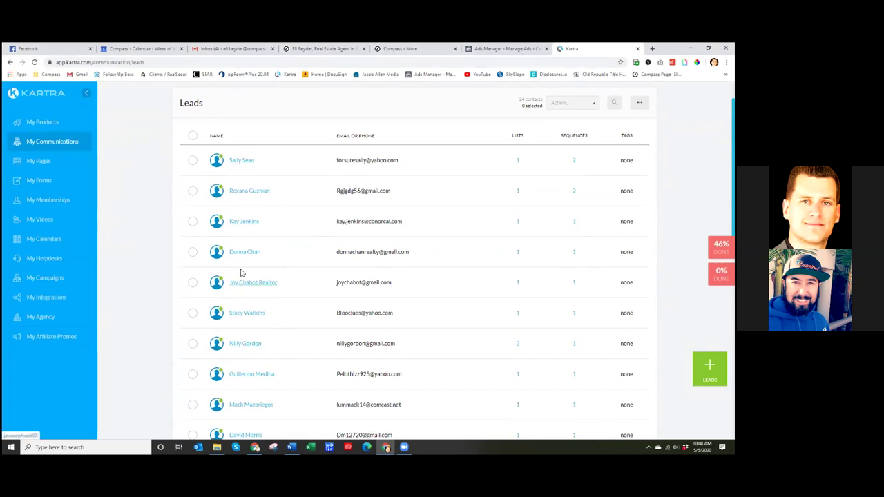
- Glance at the Ads Manager campaigns table, then return and highlight the leads contacts count
left_click(452, 53)
key("ctrl+Tab")
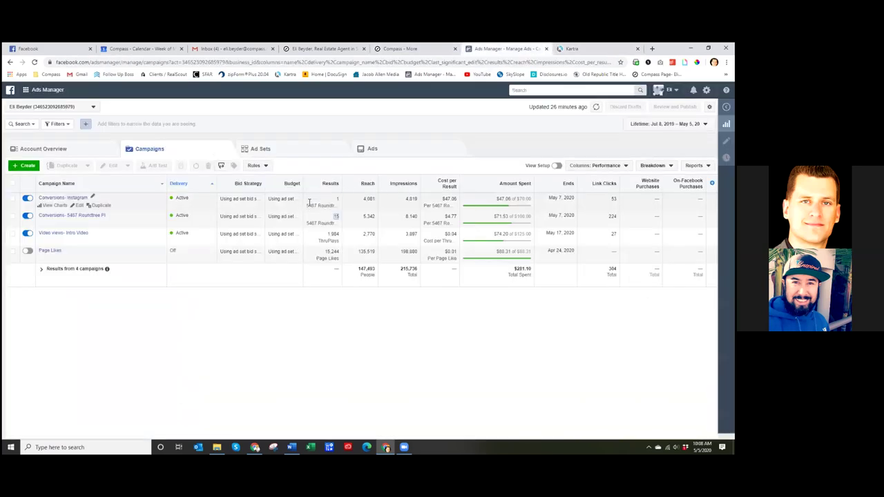
left_click(579, 52)
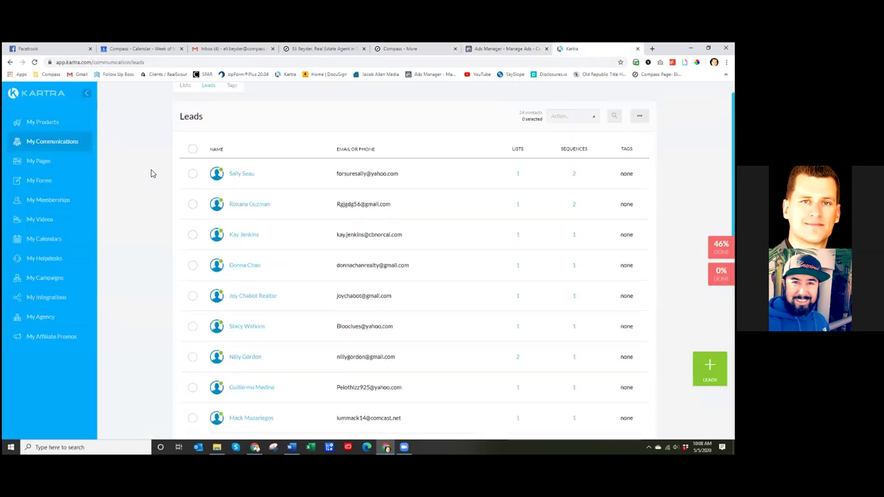
scroll(562, 170, "down", 3)
scroll(558, 170, "up", 3)
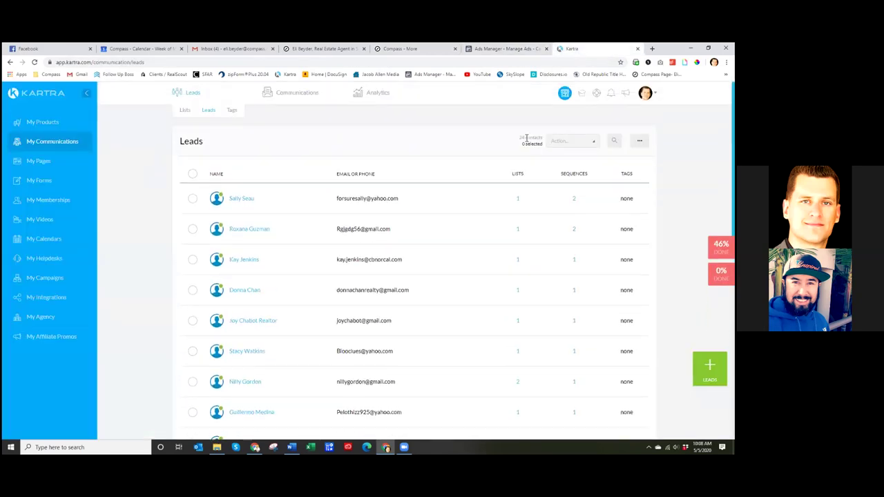
left_click_drag(543, 144, 533, 137)
scroll(264, 283, "down", 3)
scroll(263, 337, "up", 3)
- Check Ads Manager once more, then scroll the Kartra leads table again
left_click(505, 49)
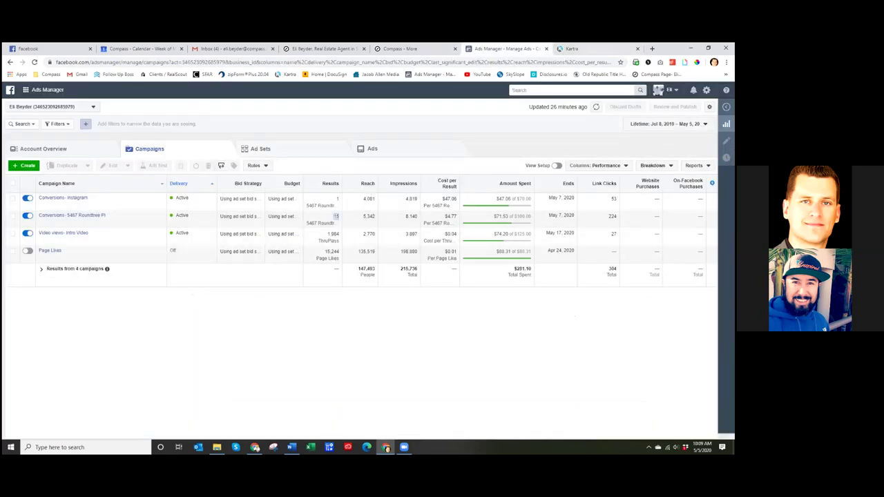
left_click(593, 49)
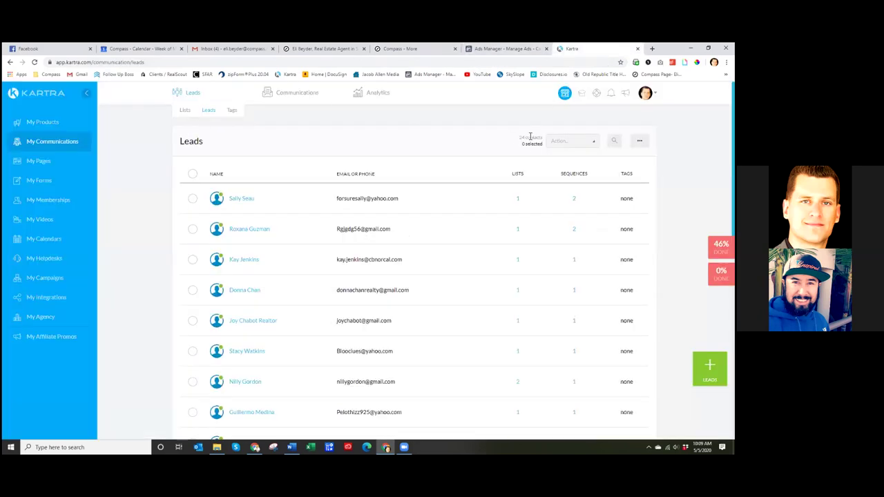
scroll(415, 263, "down", 3)
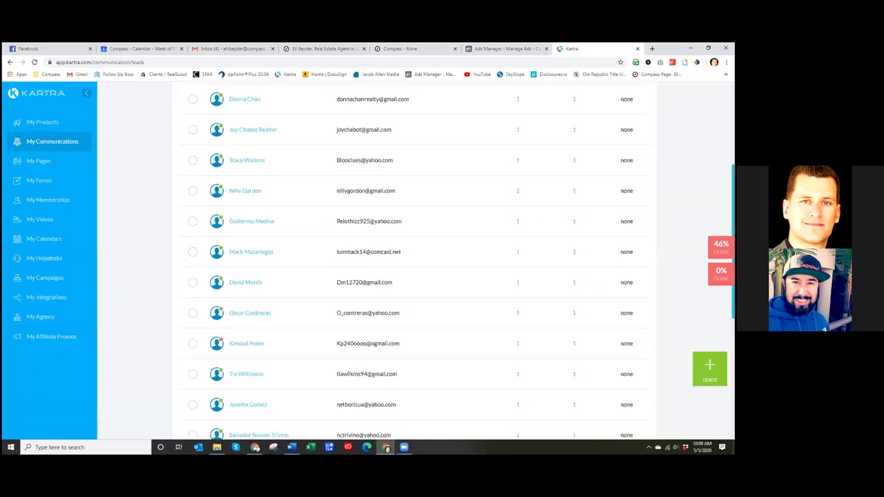
scroll(415, 262, "down", 5)
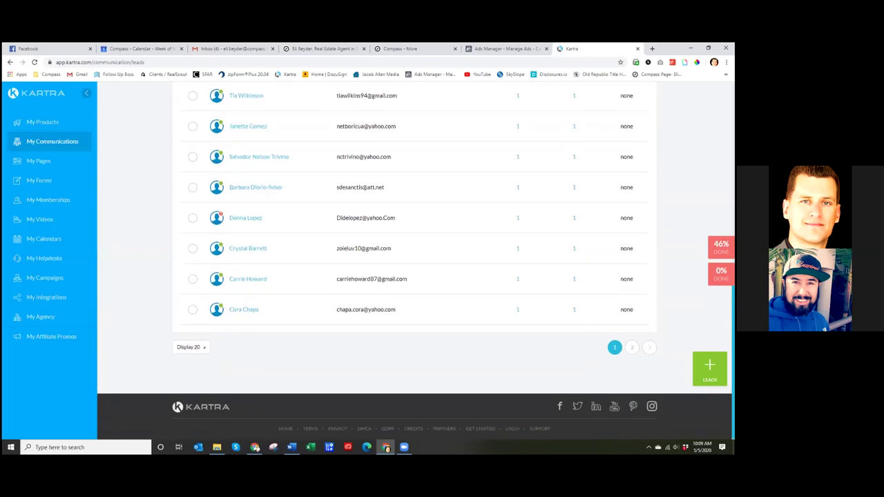
scroll(415, 263, "up", 2)
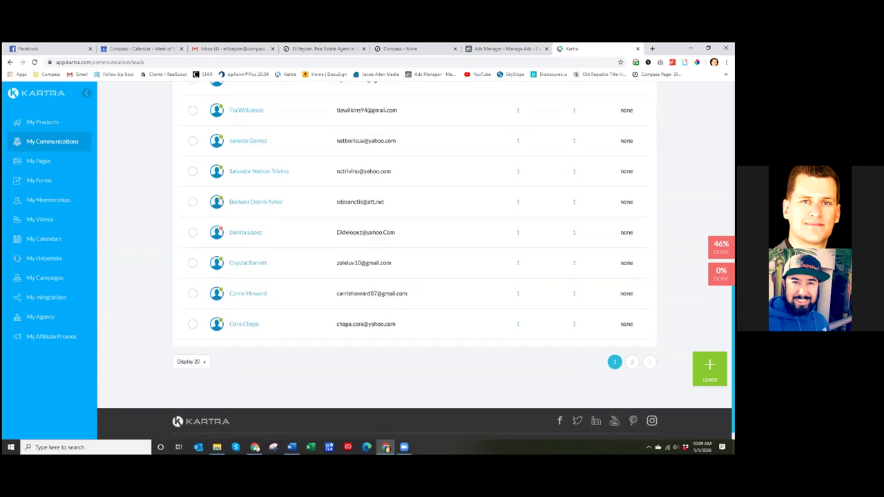
scroll(414, 262, "up", 3)
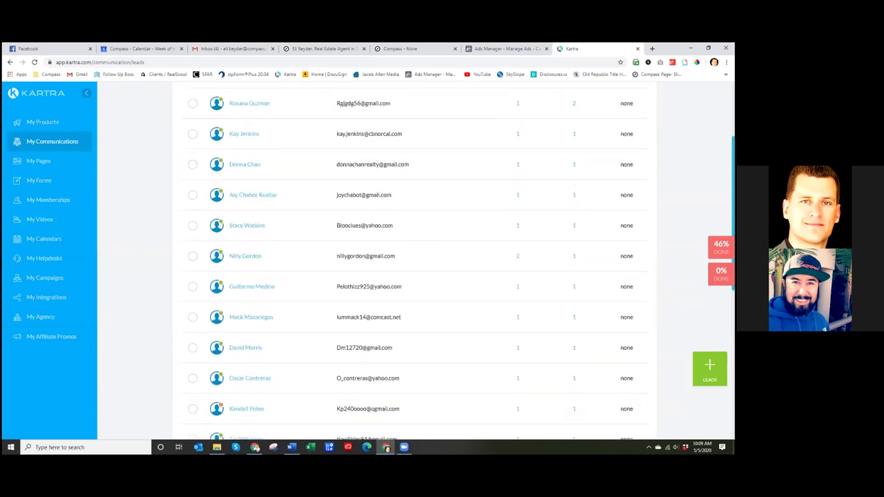
scroll(415, 263, "up", 2)
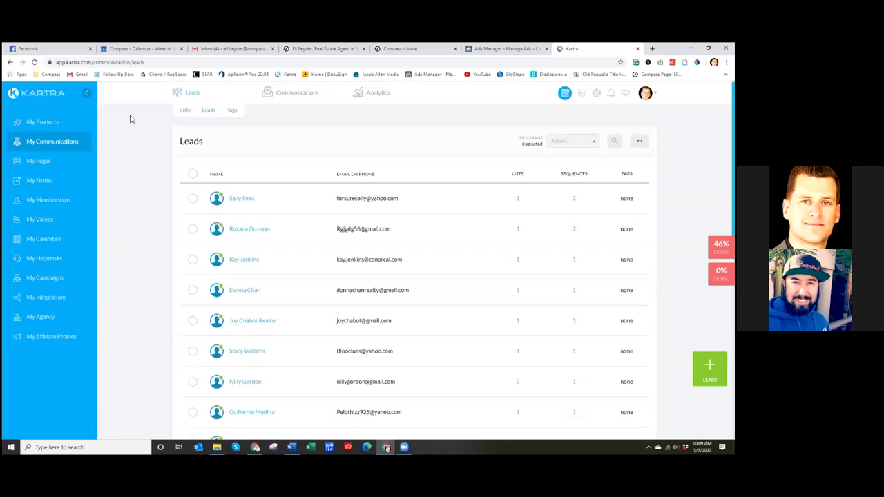
- Open the realtor's business Page from the Facebook news feed, then return to Kartra
left_click(39, 49)
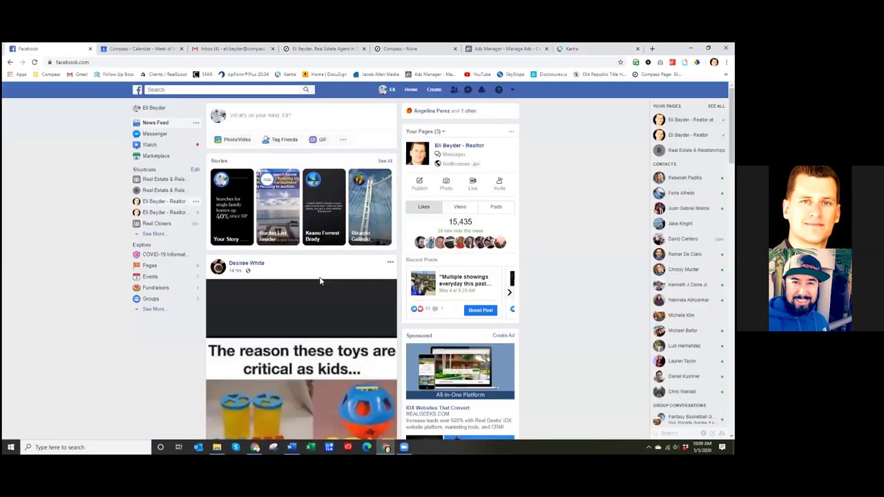
left_click(456, 145)
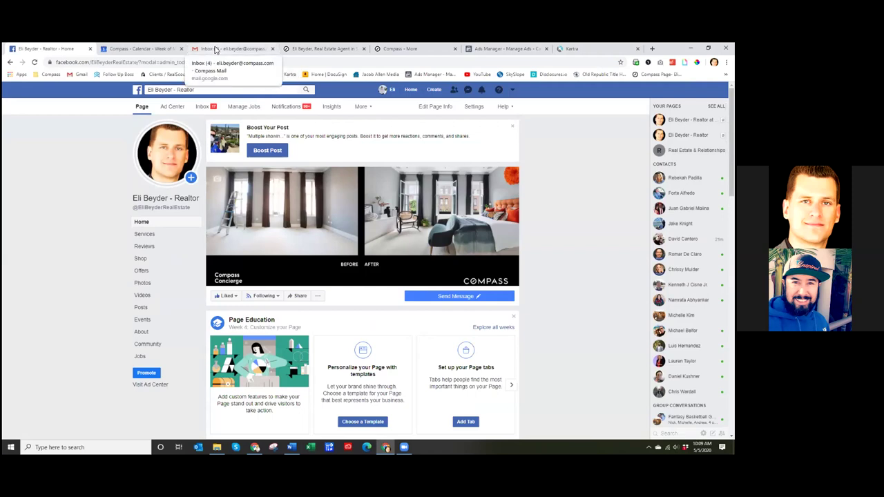
key("ctrl+9")
left_click(186, 111)
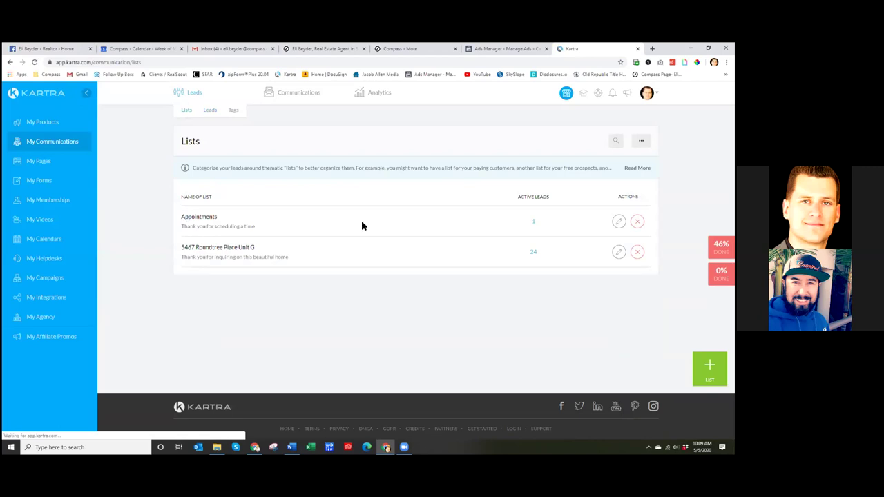
double_click(533, 222)
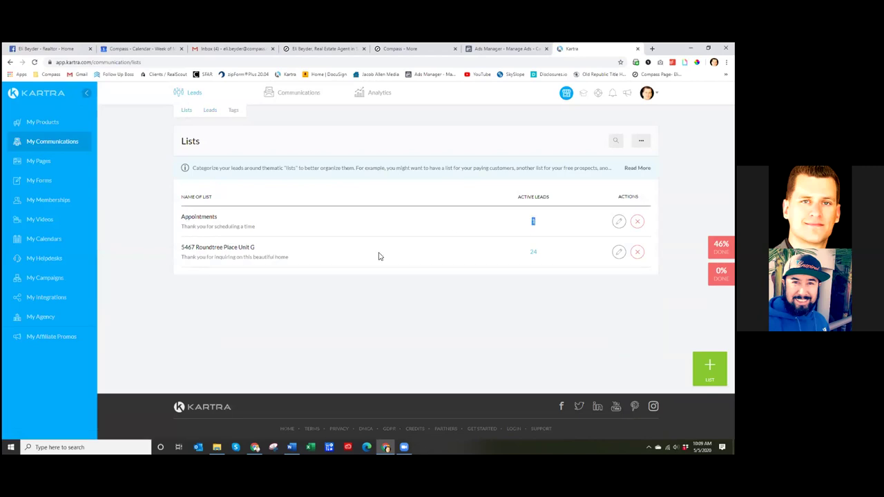
left_click(619, 251)
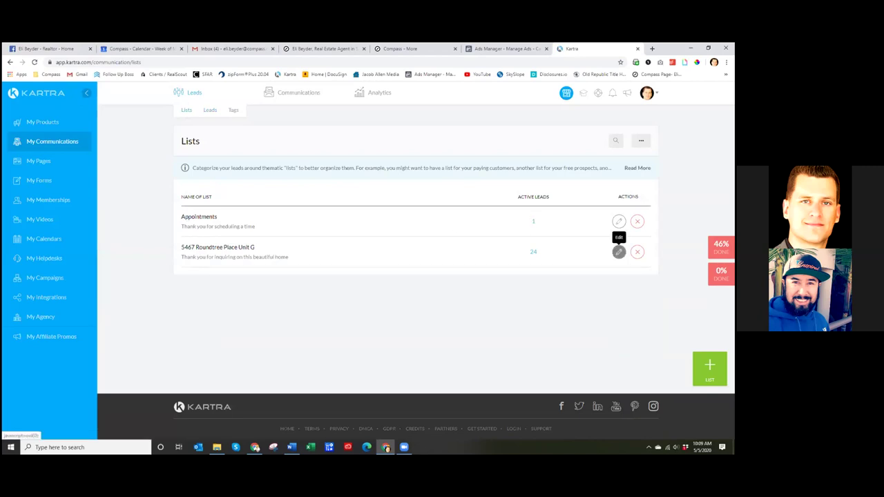
left_click(619, 251)
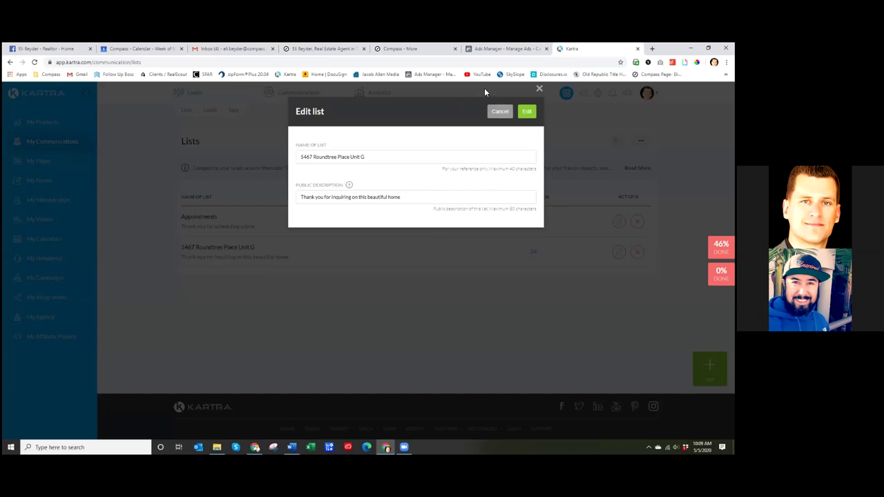
left_click(540, 90)
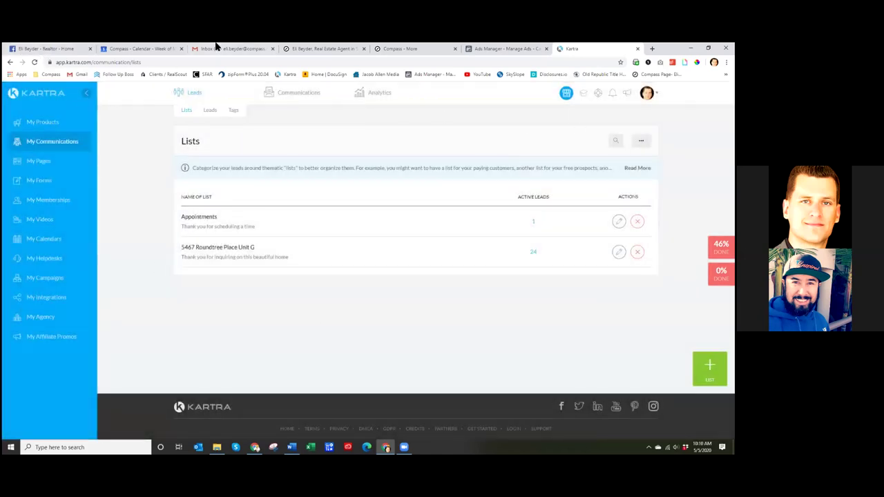
left_click(223, 49)
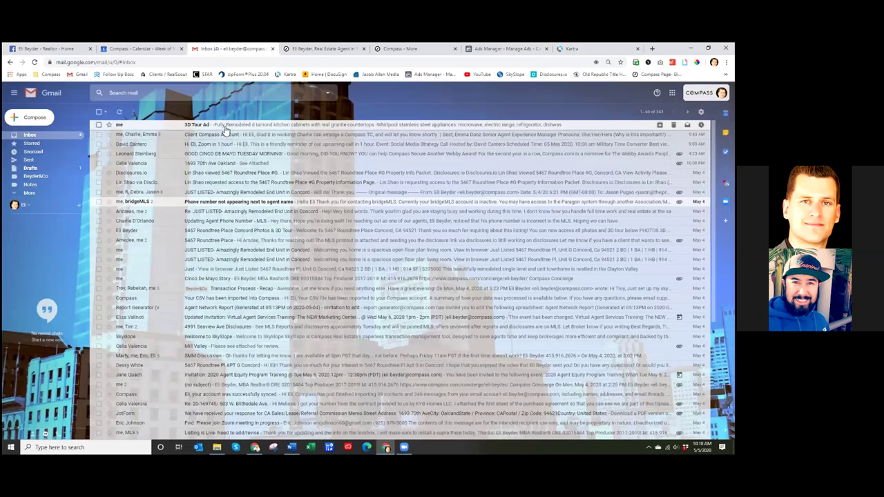
- Open the 3D Tour Ad email and play its downloaded Roundtree property MP4 attachment
left_click(226, 128)
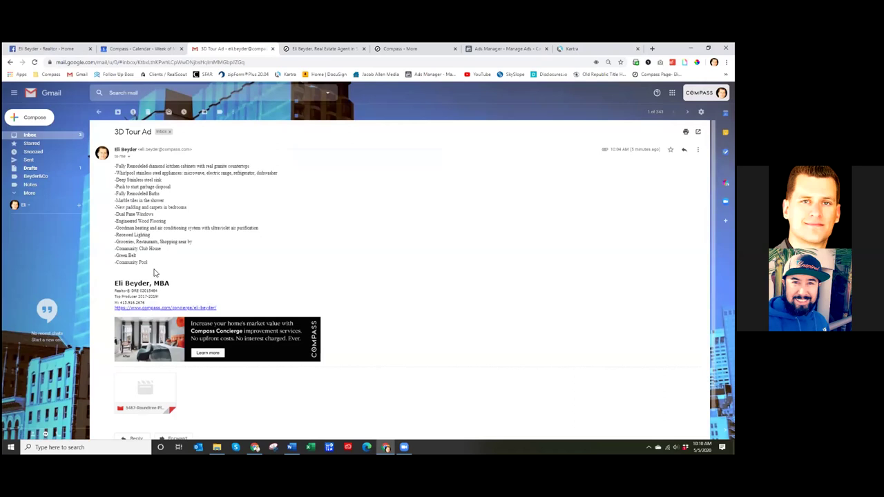
left_click(145, 391)
key("Escape")
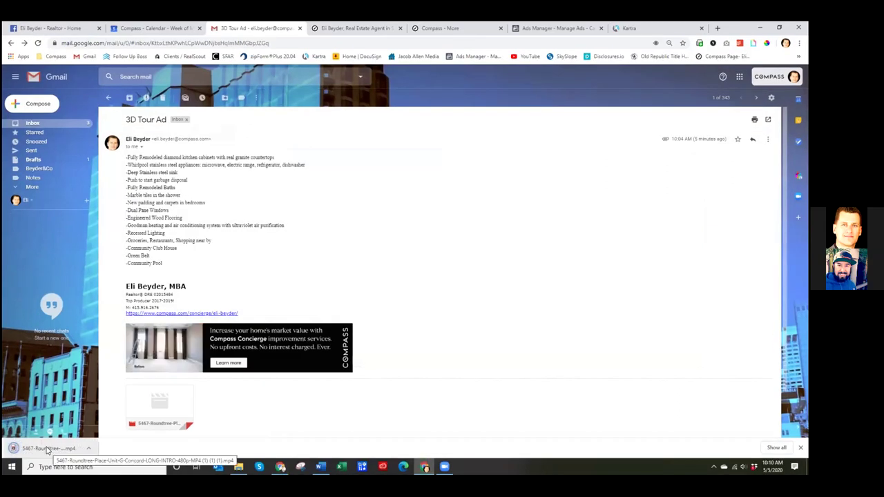
left_click(49, 449)
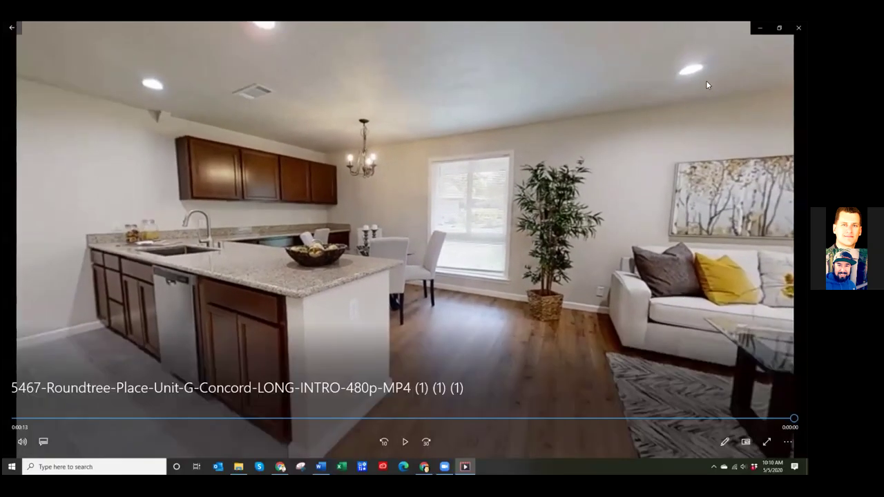
- Close the video and try selecting the email's bulleted feature list
left_click(799, 28)
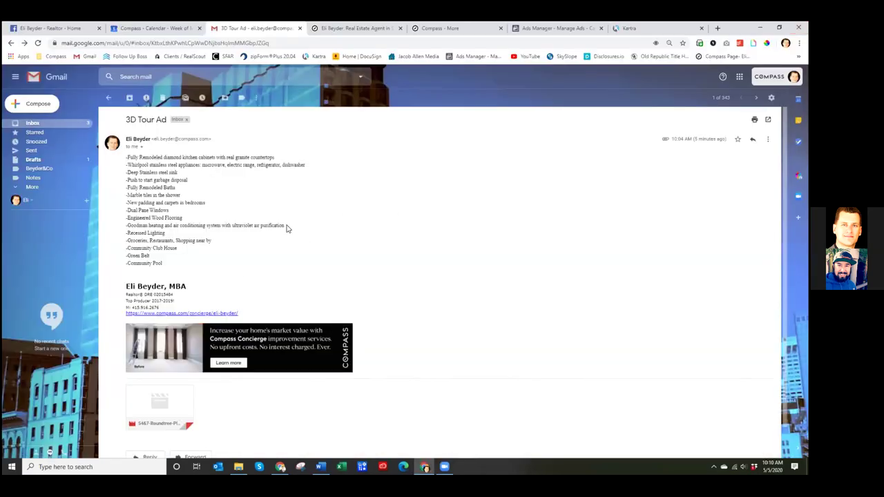
mouse_move(163, 405)
left_click_drag(166, 267, 156, 235)
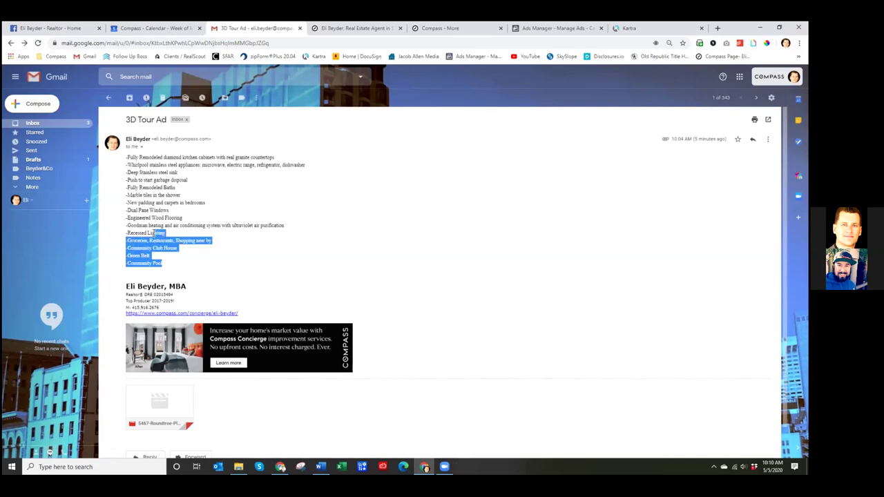
key("XF86AudioRaiseVolume")
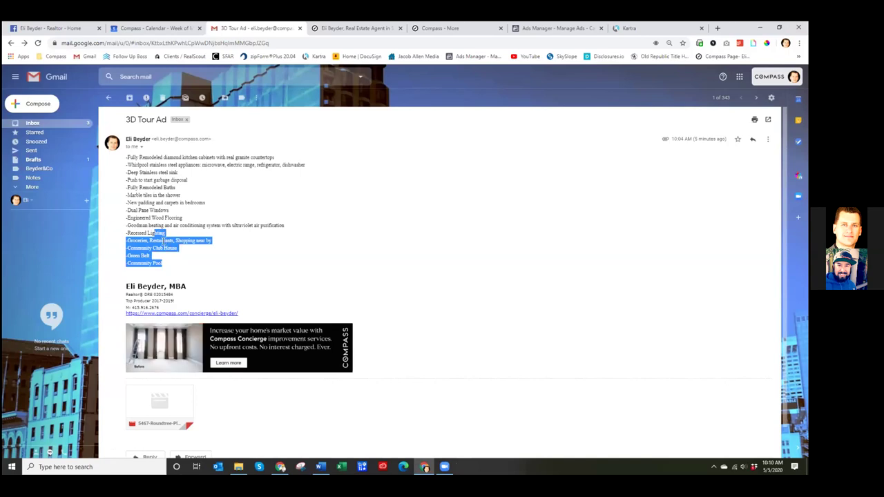
left_click_drag(158, 262, 162, 263)
left_click(172, 254)
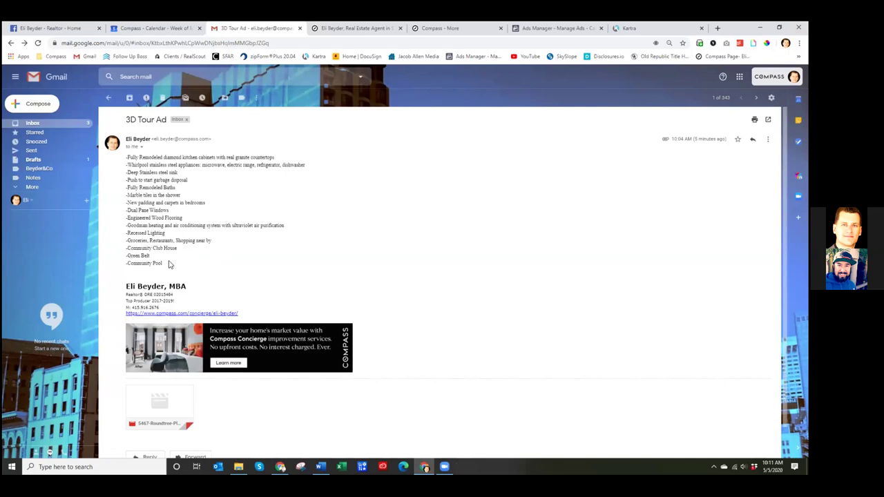
left_click_drag(172, 264, 129, 176)
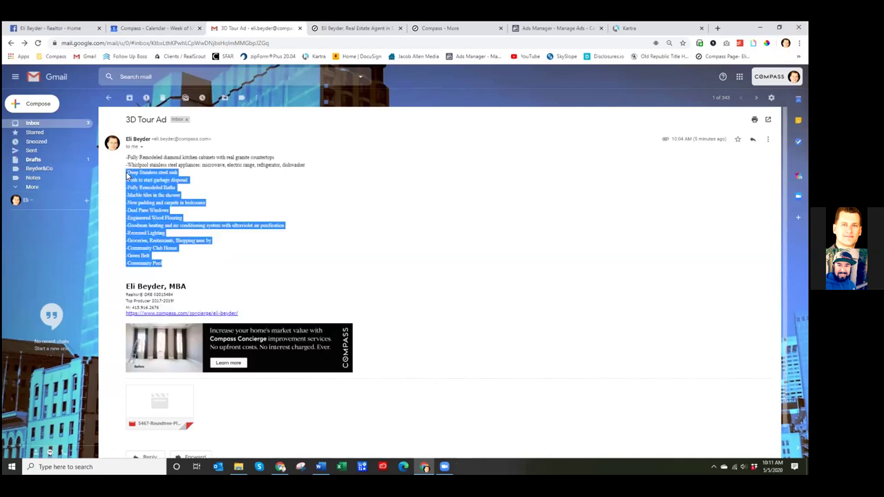
left_click(126, 159, "shift")
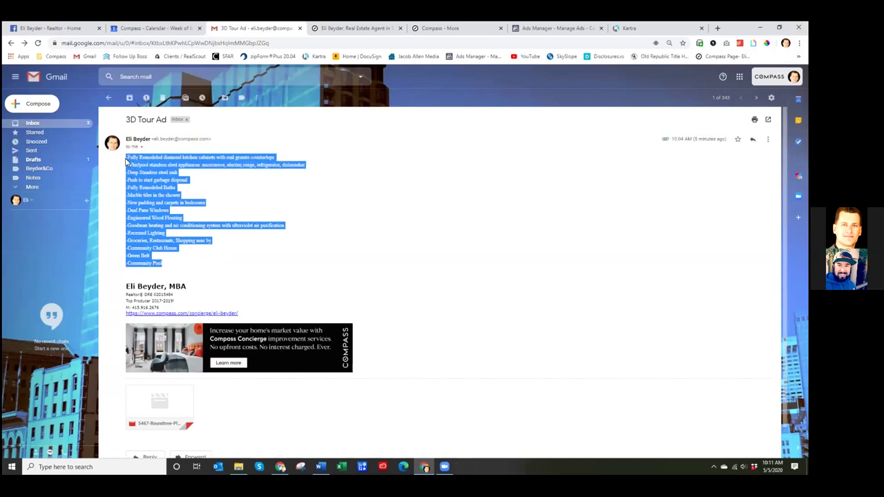
mouse_move(127, 159)
left_mouse_down()
mouse_move(126, 219)
mouse_move(126, 159)
left_mouse_up()
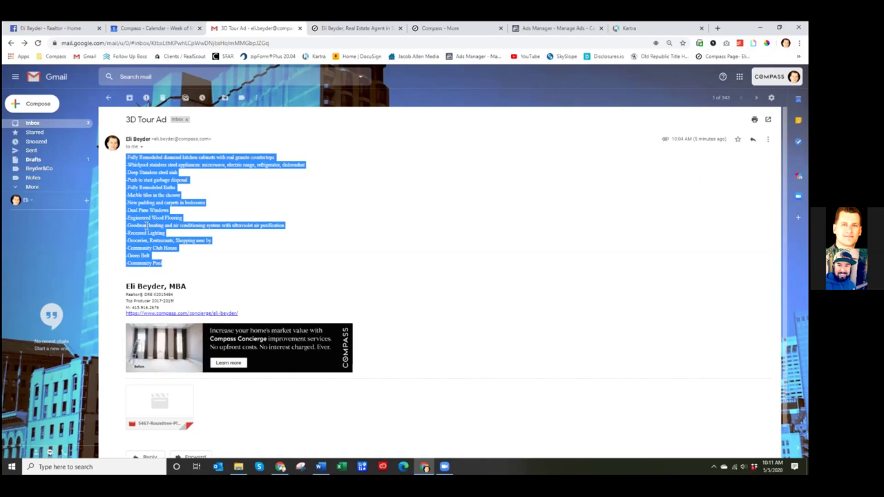
left_click(197, 235)
- Select the whole bulleted feature list and copy it
left_click_drag(164, 267, 127, 161)
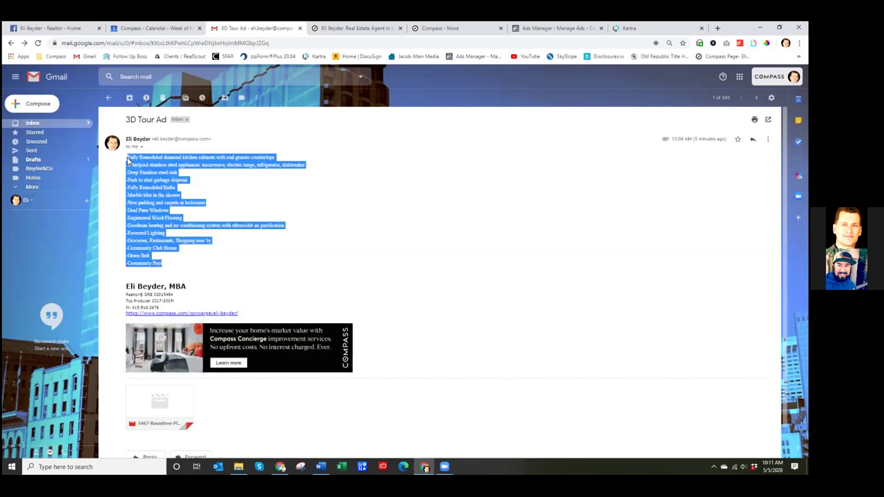
right_click(131, 160)
left_click(161, 165)
left_click(210, 197)
- Start a Facebook Page post with the Roundtree MP4 video attached
left_click(66, 27)
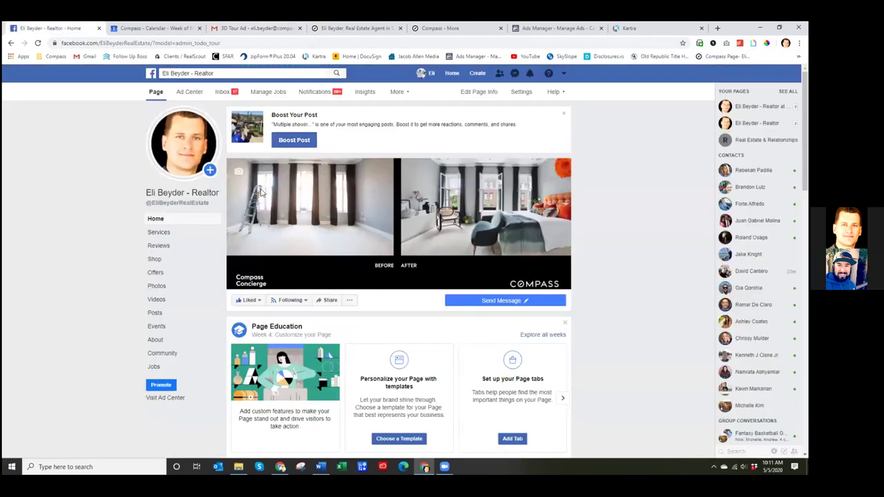
scroll(592, 299, "down", 3)
scroll(592, 298, "down", 3)
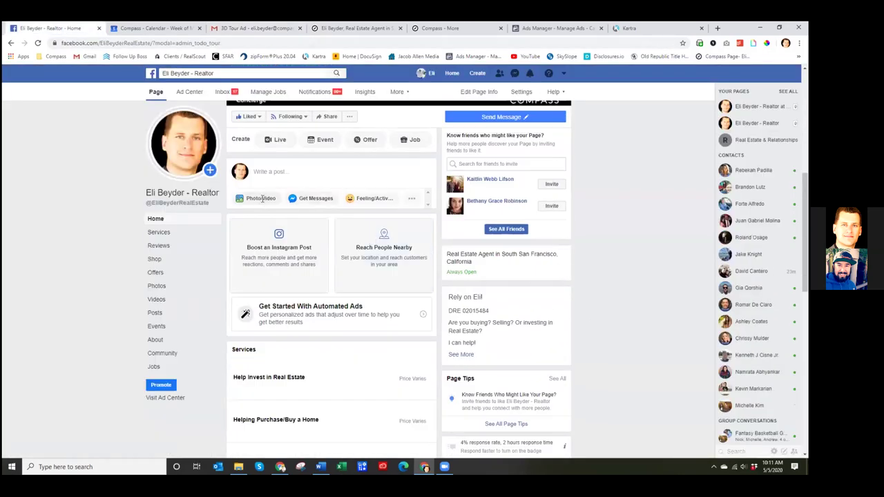
left_click(263, 199)
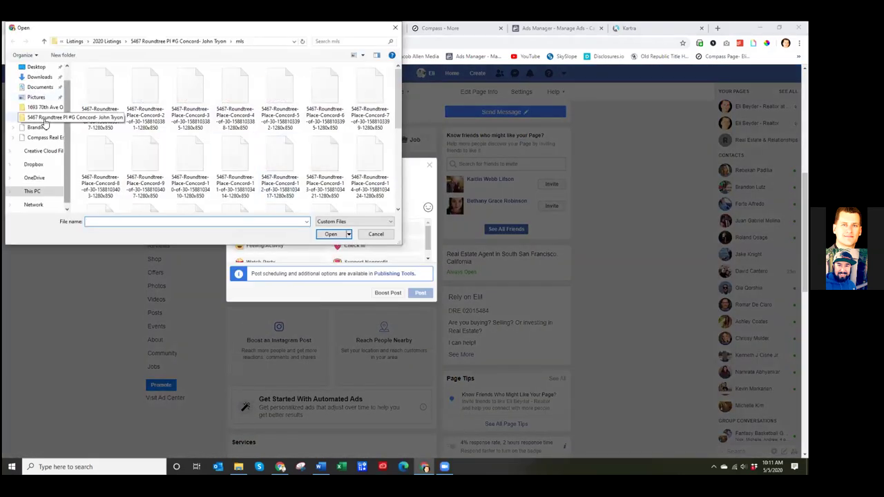
left_click(43, 119)
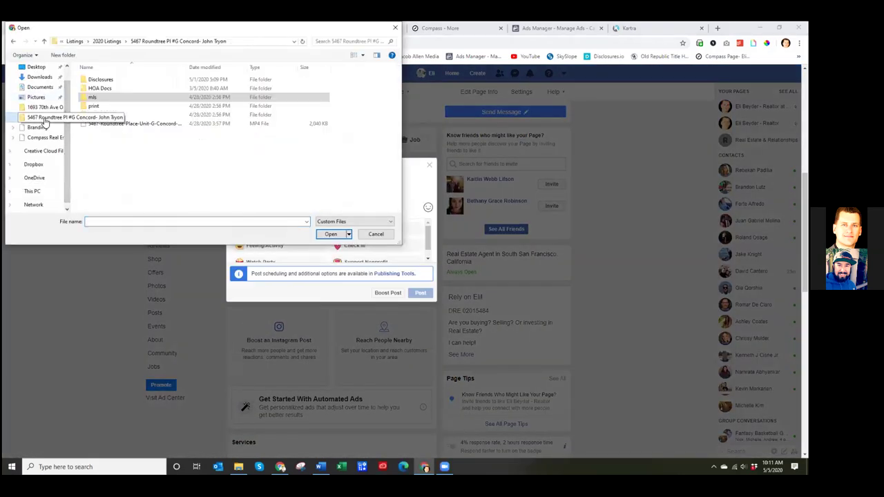
double_click(134, 124)
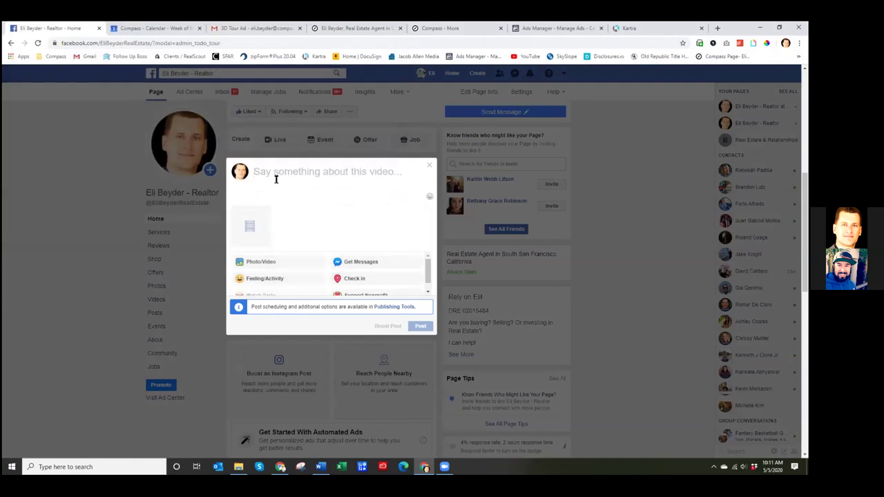
- Paste the copied feature list into the caption with an empty first line above it
key("ctrl+v")
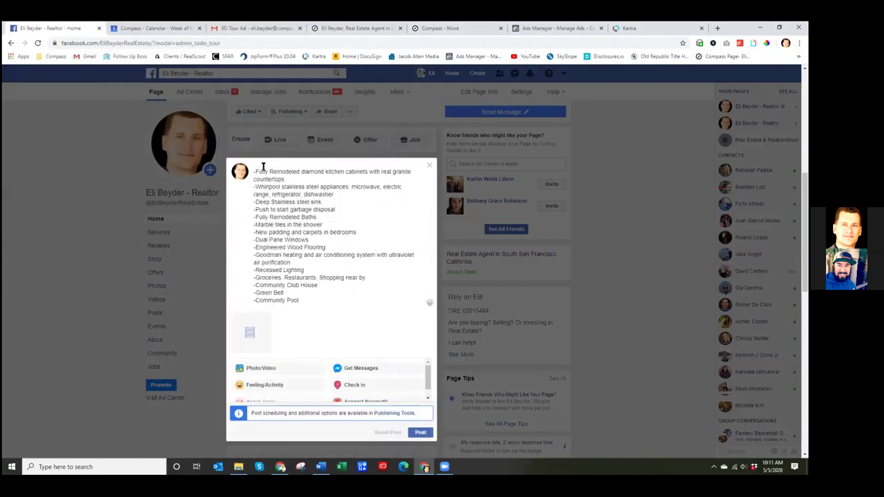
left_click(254, 171)
key("Return")
left_click(276, 170)
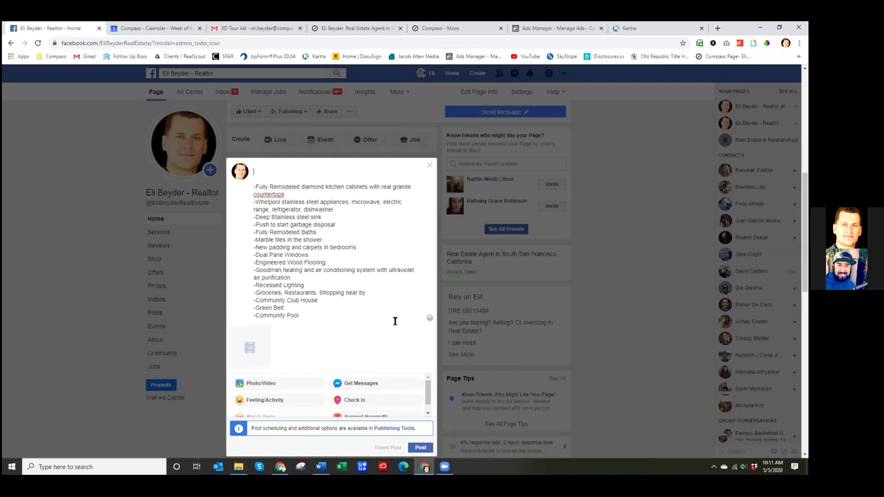
mouse_move(261, 342)
- Remove the attached thumbnail and choose the Roundtree MP4 for upload
left_click(266, 331)
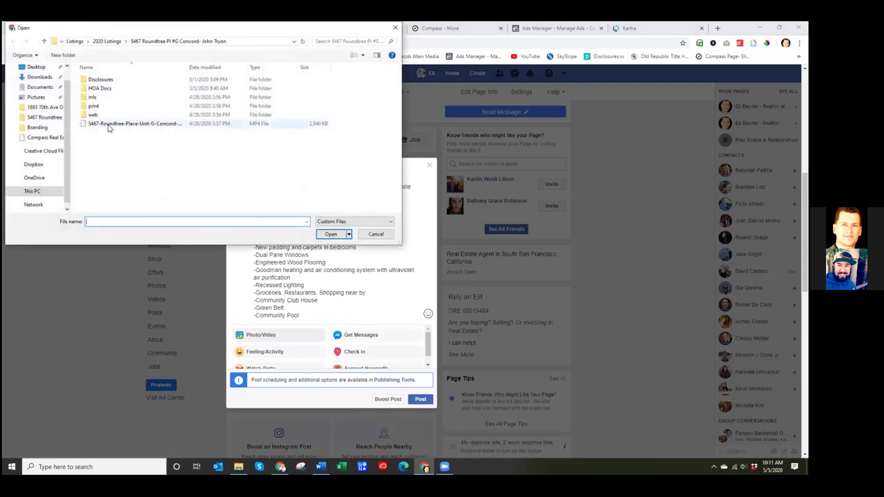
double_click(110, 125)
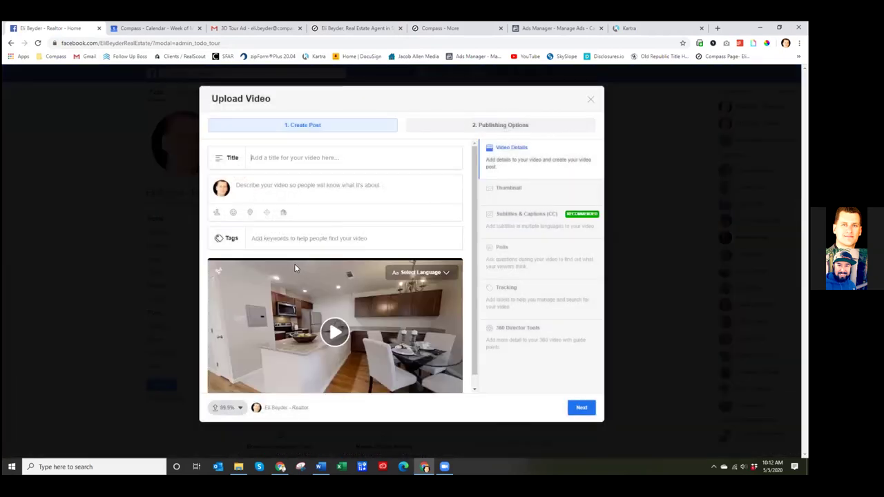
scroll(467, 187, "down", 1)
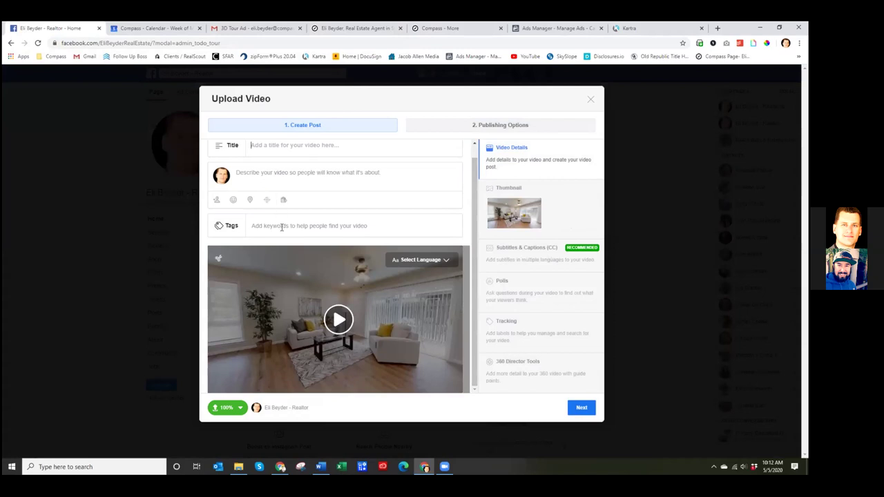
scroll(293, 159, "up", 1)
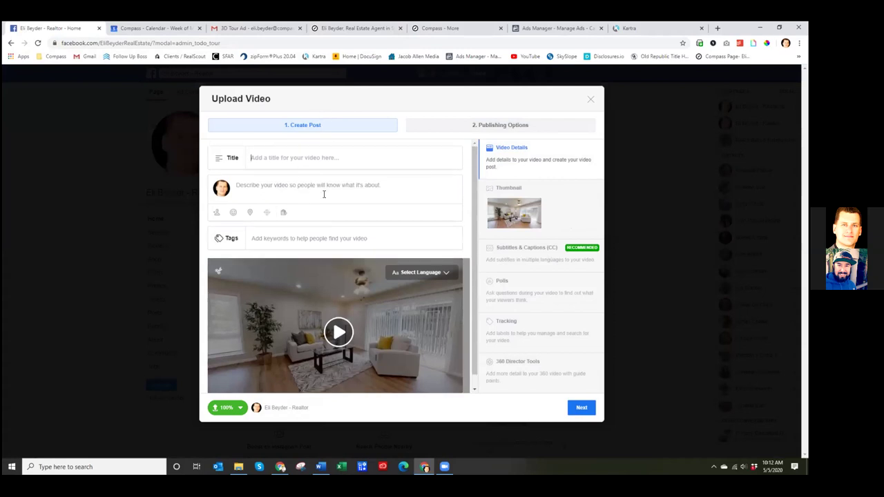
scroll(425, 209, "down", 1)
scroll(426, 210, "up", 1)
- Exit the upload form without saving and attach the Roundtree MP4 again
left_click(591, 99)
left_click(511, 242)
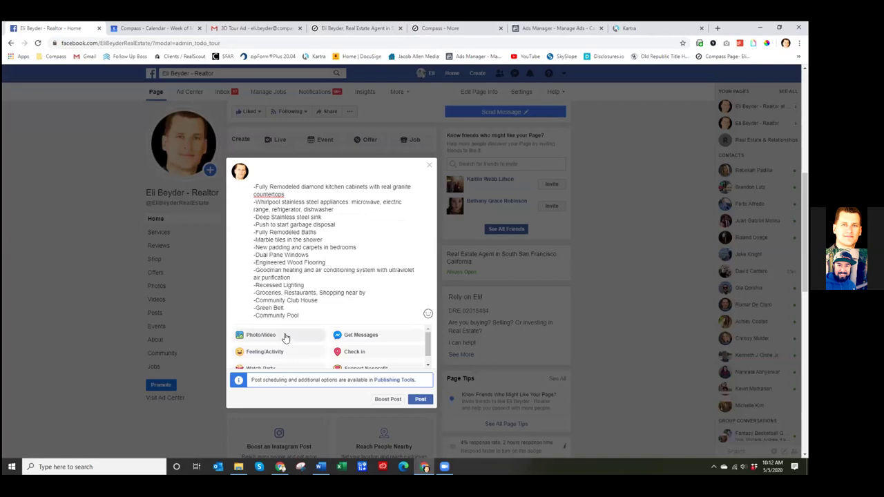
left_click(272, 335)
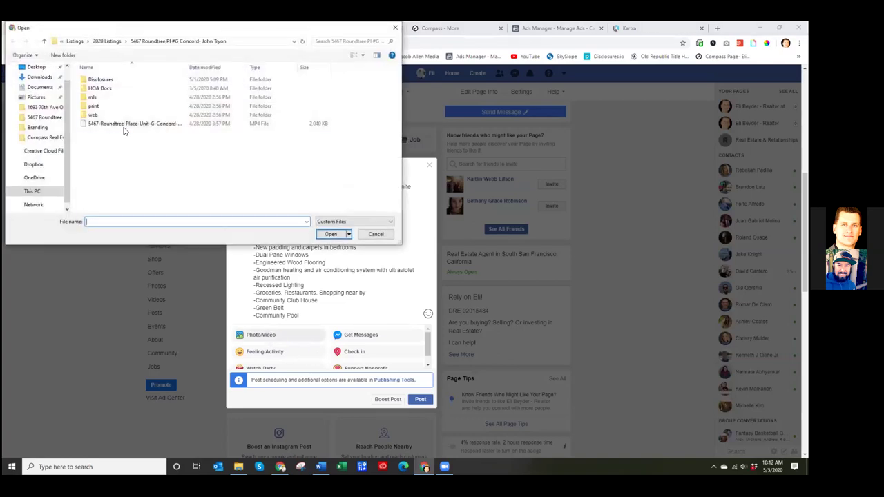
double_click(125, 124)
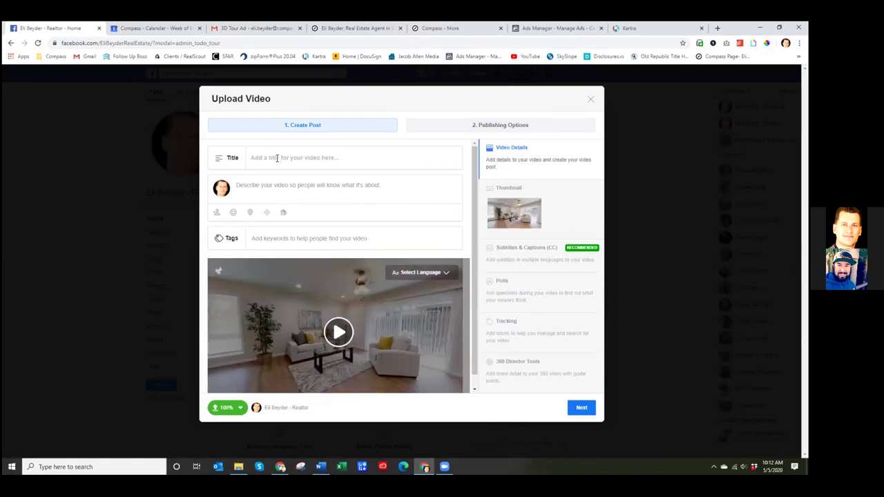
scroll(471, 236, "down", 1)
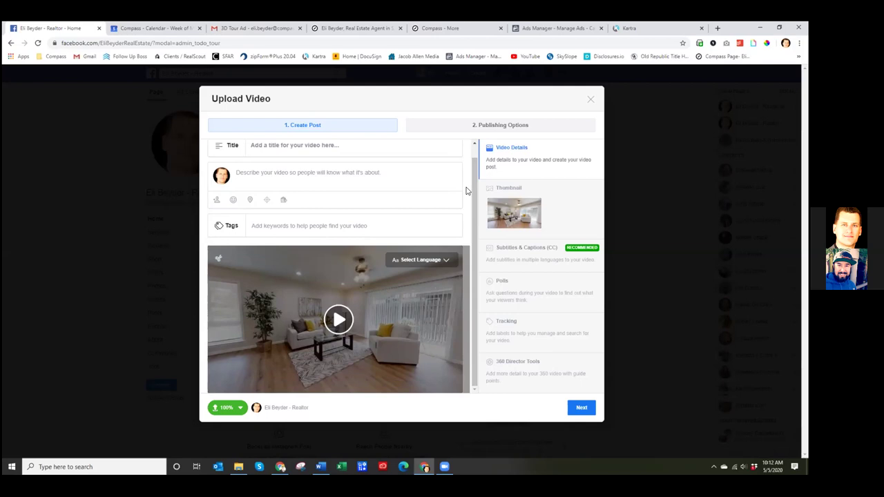
- Title the video upload JUST LISTED
left_click(299, 151)
type("New Concord")
key("BackSpace")
key("BackSpace")
key("BackSpace")
key("BackSpace")
key("BackSpace")
key("BackSpace")
key("BackSpace")
key("BackSpace")
key("BackSpace")
key("BackSpace")
key("BackSpace")
type("JUST LISTED")
scroll(328, 198, "up", 1)
- Paste the feature list as description below a blank top line, then close the form
left_click(315, 193)
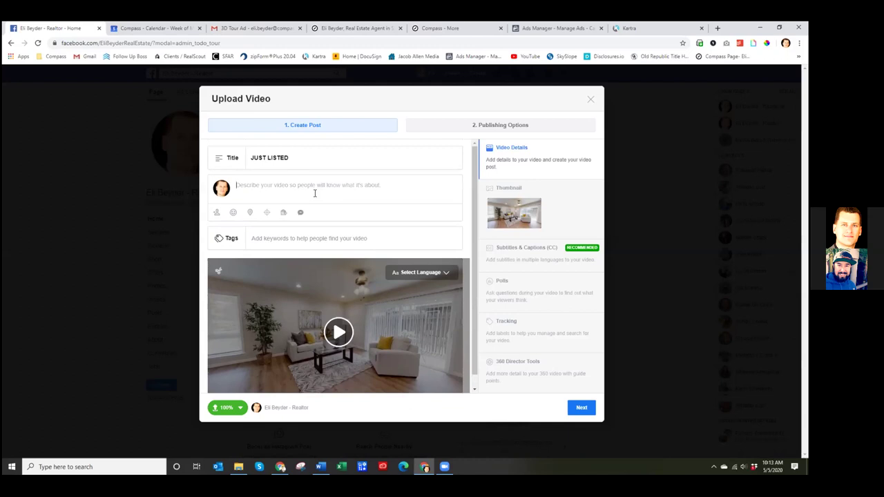
key("ctrl+v")
left_click(237, 184)
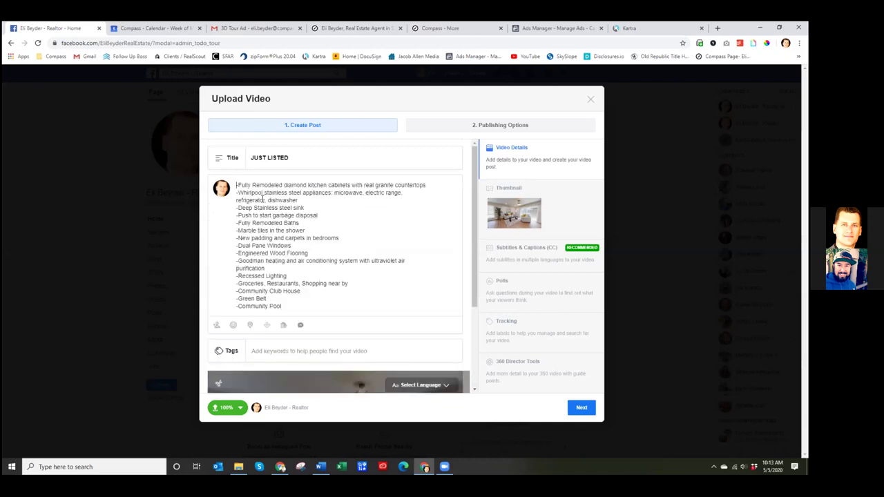
key("Return")
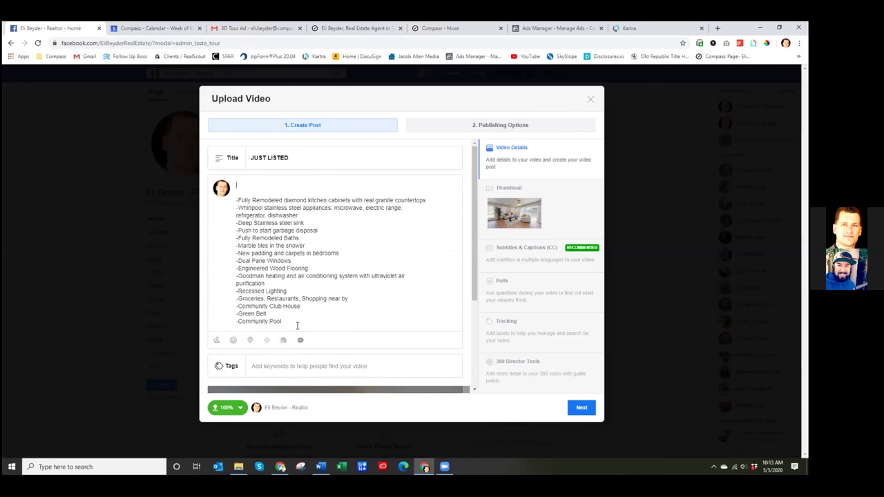
left_click(591, 100)
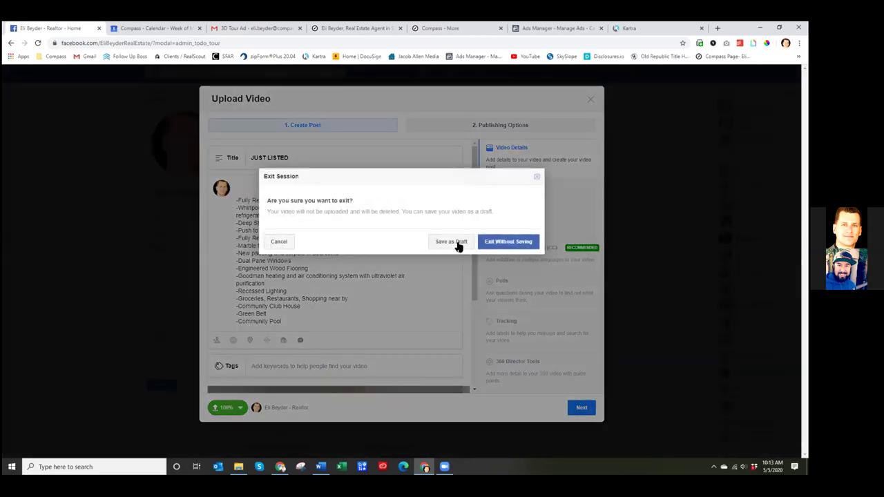
- Discard the upload, reopen the post composer and attach the listing's MP4 video again
left_click(503, 247)
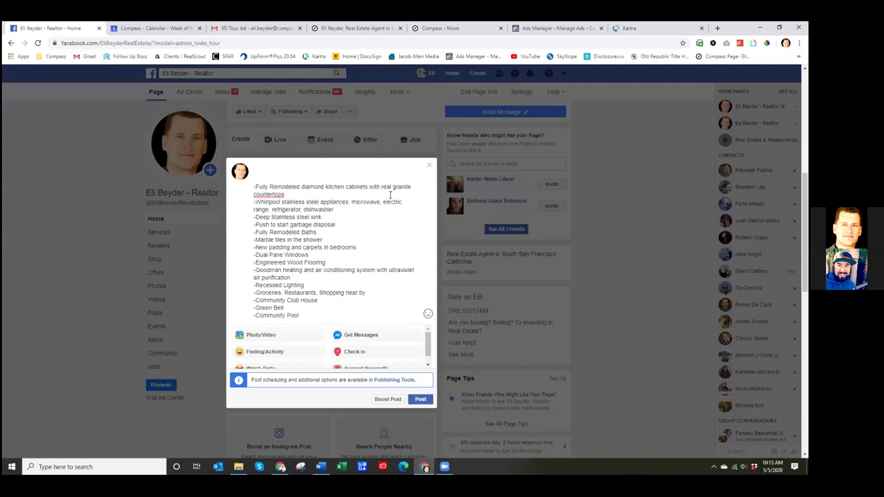
left_click(429, 166)
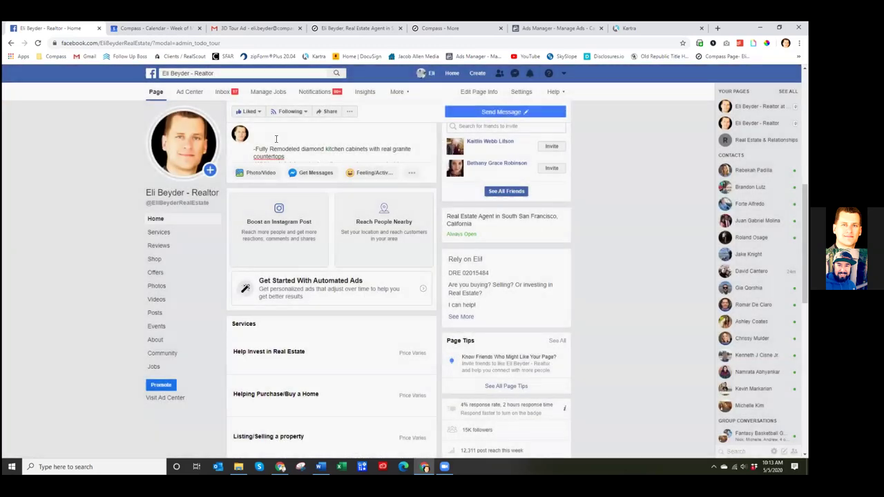
left_click(275, 139)
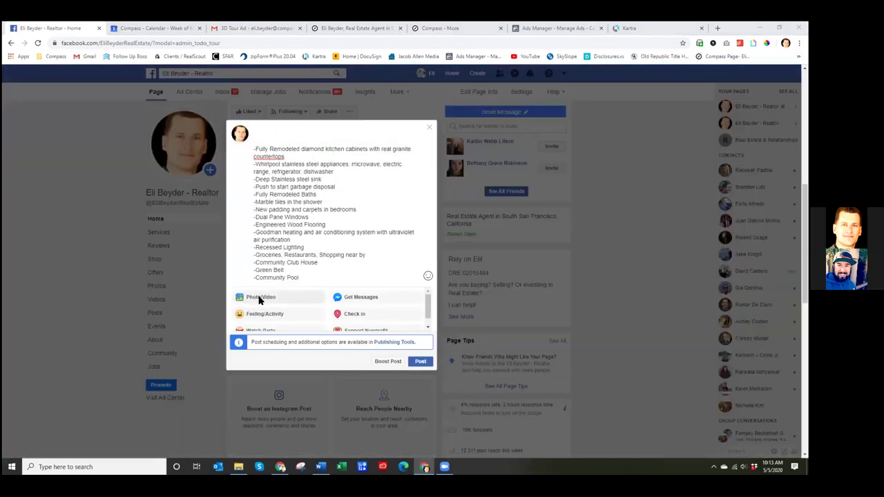
left_click(253, 298)
double_click(111, 125)
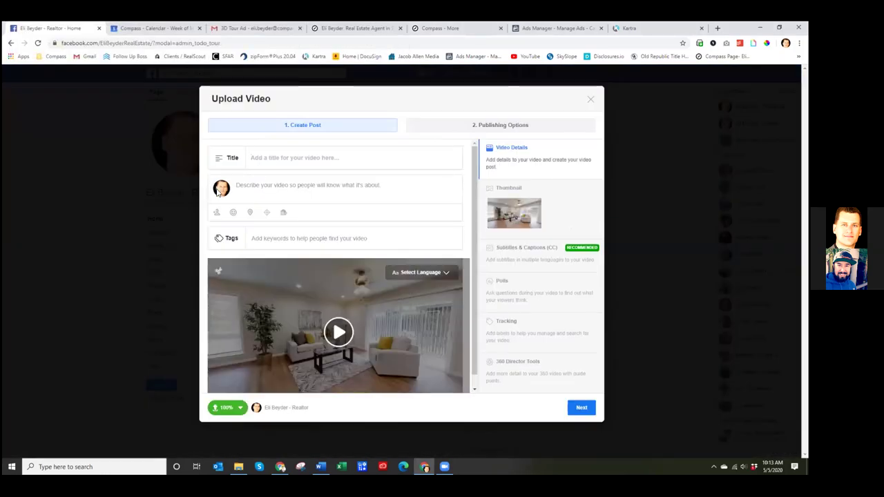
- Title the video JUST LISTED and paste the feature list below a blank first line
left_click(289, 164)
type("J")
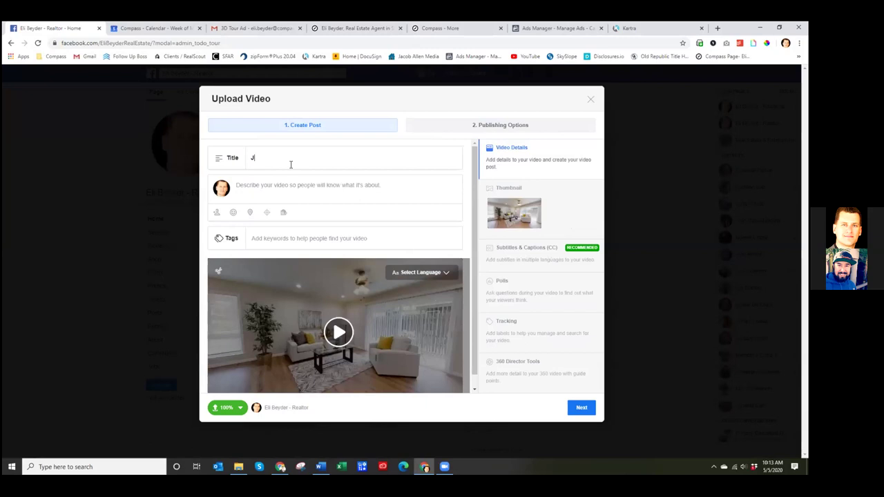
type("UST LISTED")
left_click(257, 186)
type("-Fully Remodeled diamond kitchen cabinets with real granite countertops -Whirlpool stainless steel appliances: microwave, electric range, refrigerator, dishwasher -Deep Stainless steel sink -Push to start garbage disposal -Fully Remodeled Baths -Marble tiles in the shower -New padding and carpets in bedrooms -Dual Pane Windows -Engineered Wood Flooring -Goodman heating and air conditioning system with ultraviolet air purification -Recessed Lighting -Groceries, Restaurants, Shopping near by -Community Club House -Green Belt -Community Pool")
key("Return")
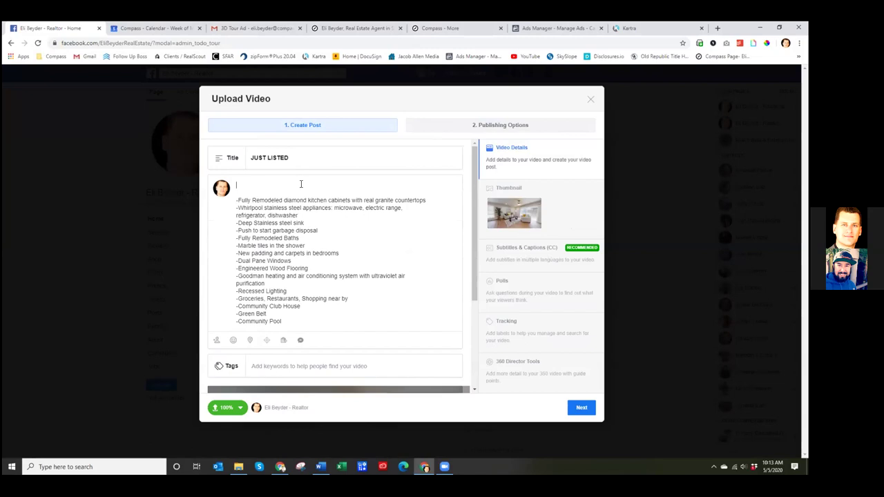
- Try typing a heading on the first line, then erase it
type("J")
type("IST")
key("BackSpace")
key("BackSpace")
key("BackSpace")
key("BackSpace")
key("BackSpace")
key("BackSpace")
key("BackSpace")
key("BackSpace")
type("New")
key("BackSpace")
key("BackSpace")
key("BackSpace")
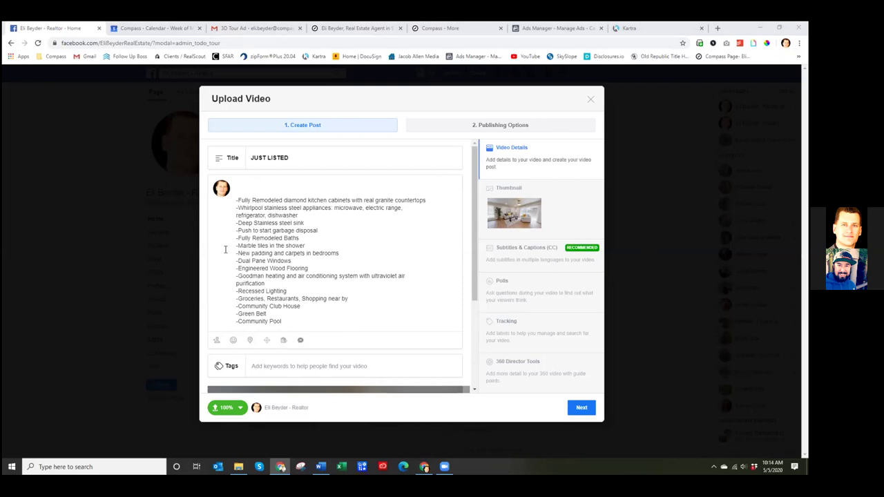
- Delete the duplicated feature list paste and clear the first line
left_click(247, 180)
type("-Fully Remodeled diamond kitchen cabinets with real granite countertops -Whirlpool stainless steel appliances: microwave, electric range, refrigerator, dishwasher -Deep Stainless steel sink -Push to start garbage disposal -Fully Remodeled Baths -Marble tiles in the shower -New padding and carpets in bedrooms -Dual Pane Windows -Engineered Wood Flooring -Goodman heating and air conditioning system with ultraviolet air purification -Recessed Lighting -Groceries, Restaurants, Shopping near by -Community Club House -Green Belt -Community Pool")
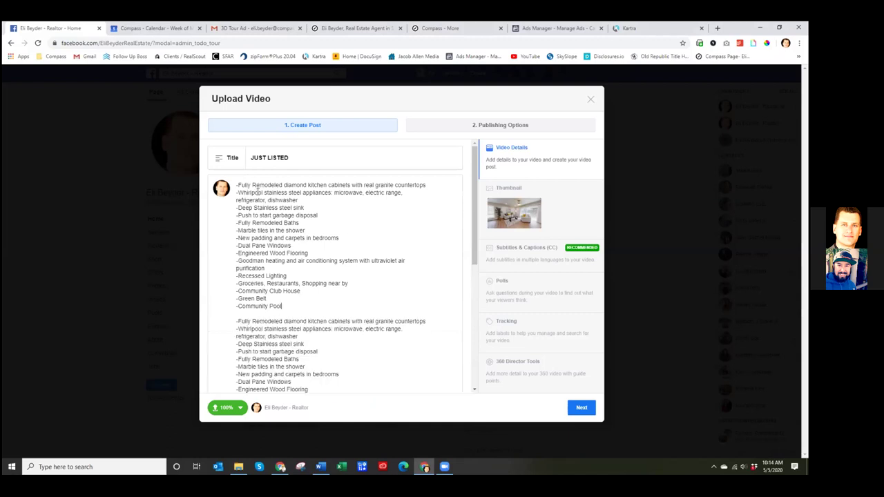
left_click_drag(296, 309, 223, 181)
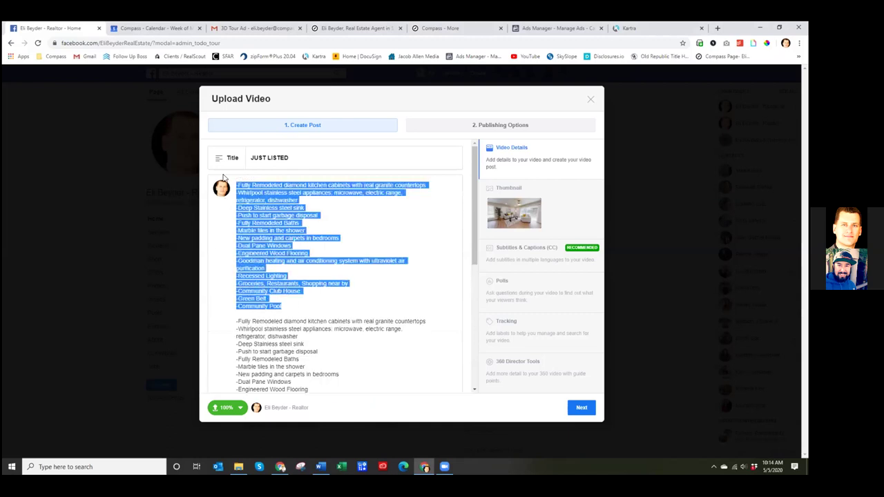
key("BackSpace")
type("New Comm")
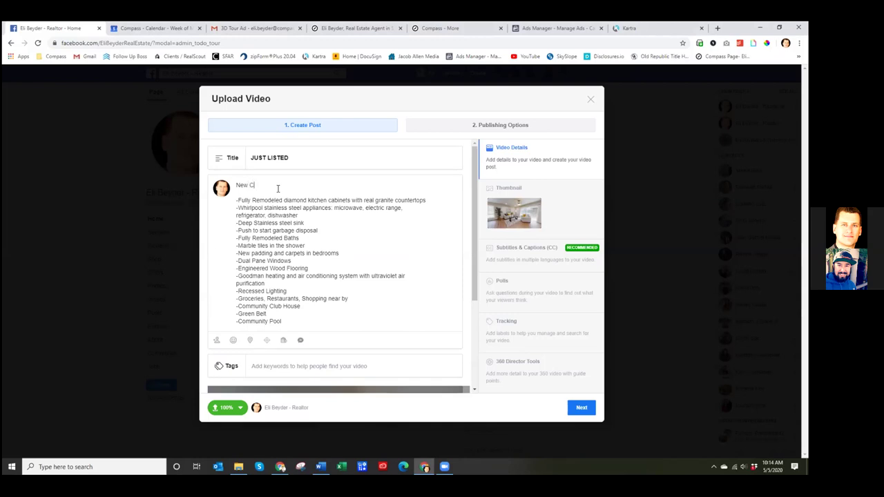
key("BackSpace")
key("BackSpace")
type("ncord Cen")
key("BackSpace")
key("BackSpace")
key("BackSpace")
key("BackSpace")
key("BackSpace")
key("BackSpace")
key("BackSpace")
key("BackSpace")
key("BackSpace")
key("BackSpace")
key("BackSpace")
key("BackSpace")
key("BackSpace")
key("BackSpace")
key("BackSpace")
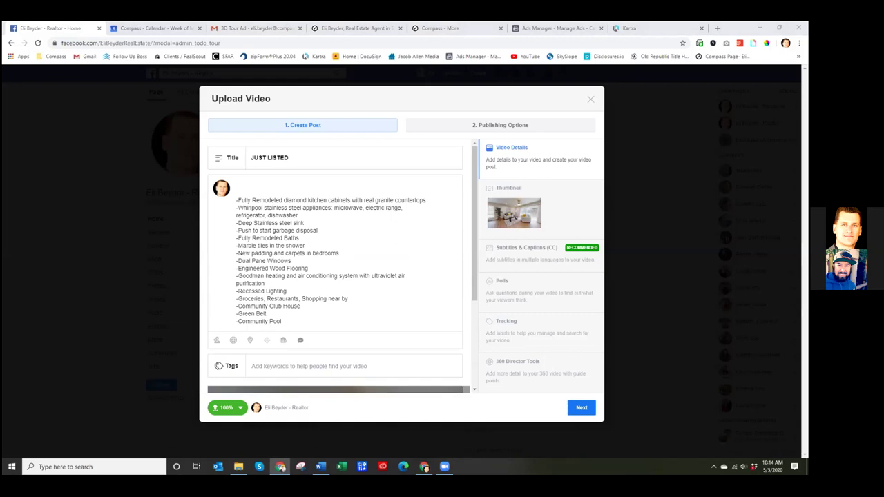
left_click(366, 187)
- Type the JUST LISTED header followed by a fire emoji
type("Just Liste")
key("BackSpace")
key("BackSpace")
key("BackSpace")
type("ISTED")
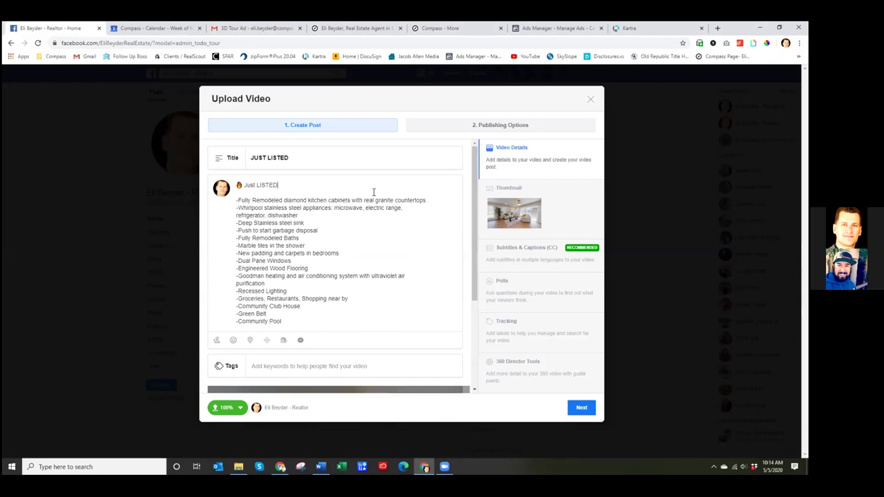
type("🔥")
key("Return")
key("Return")
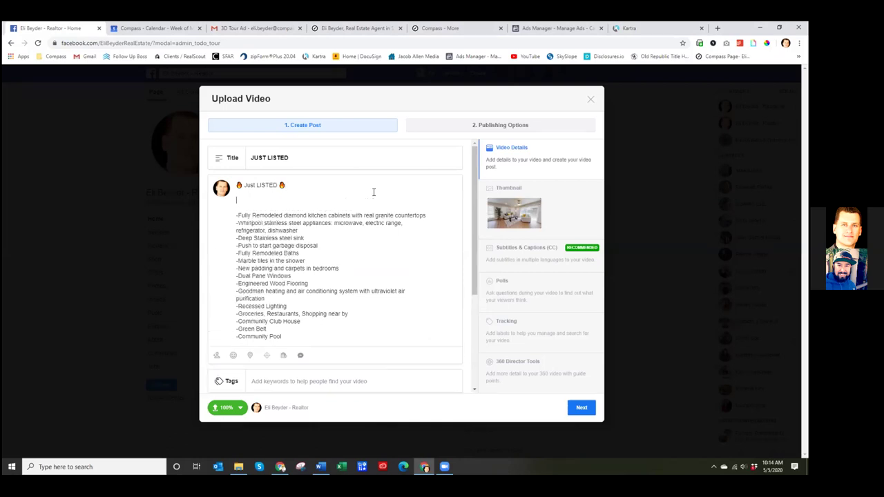
- Add the line 'This fully remodeled new Concord condo just hit the market.'
type("New concor")
key("BackSpace")
key("BackSpace")
key("BackSpace")
key("BackSpace")
key("BackSpace")
key("BackSpace")
key("BackSpace")
key("BackSpace")
key("BackSpace")
key("BackSpace")
type("This fully remodeled new conco")
key("BackSpace")
key("BackSpace")
key("BackSpace")
key("BackSpace")
key("BackSpace")
type("Concord condo")
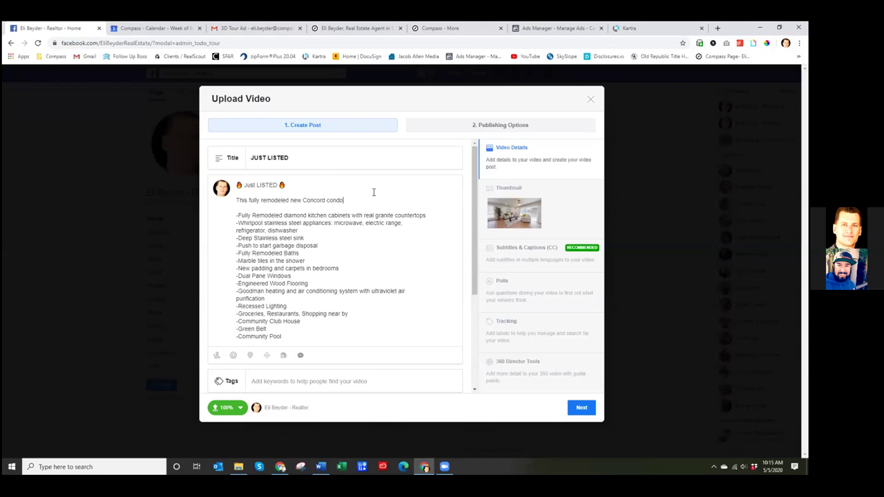
type(" just hit the market.")
- Add blank lines after the feature list and capitalise JUST in the header
scroll(418, 216, "down", 1)
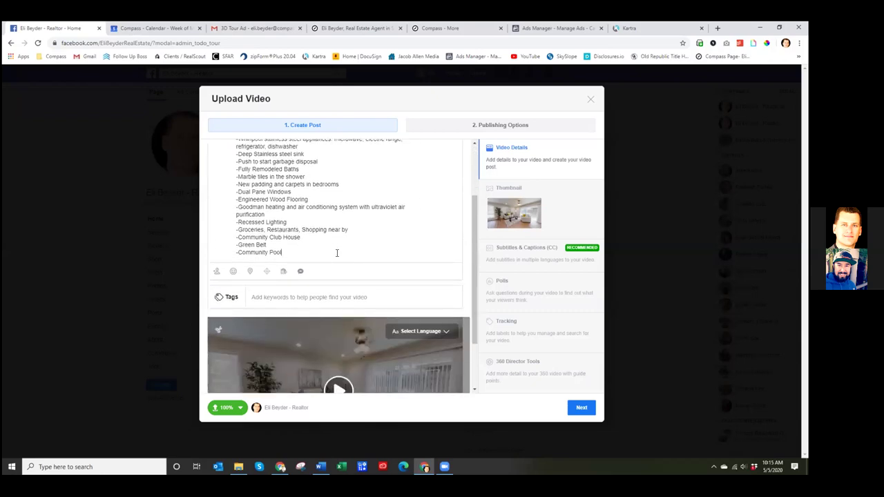
key("Return")
key("Return")
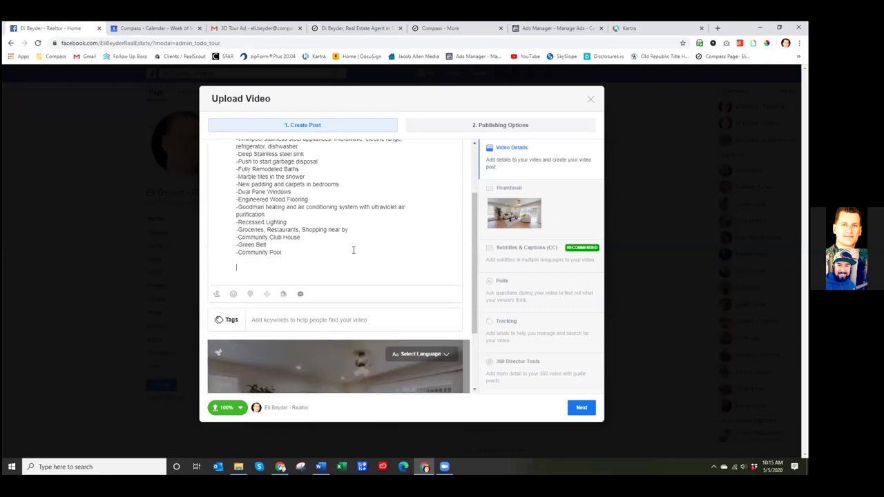
scroll(366, 242, "down", 1)
scroll(360, 207, "up", 2)
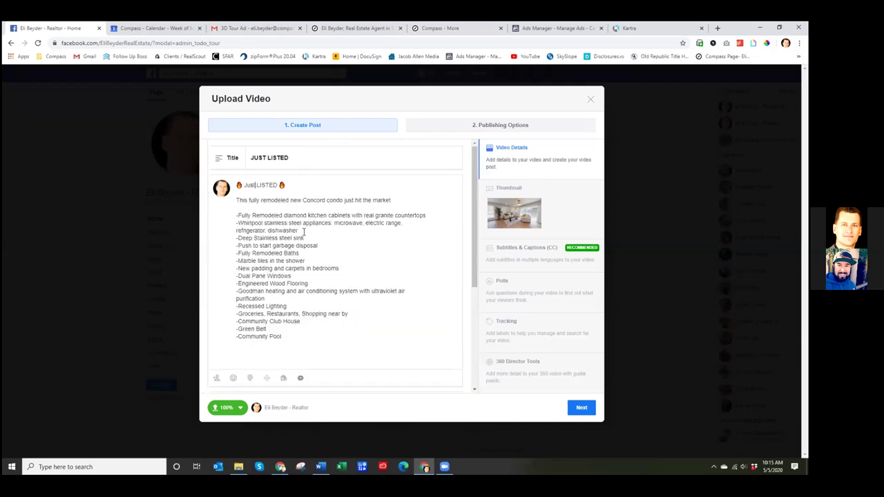
key("BackSpace")
key("BackSpace")
key("BackSpace")
type("UST")
left_click(347, 273)
- Cut the appliance names so the line reads just stainless steel appliances
left_click_drag(332, 230, 332, 223)
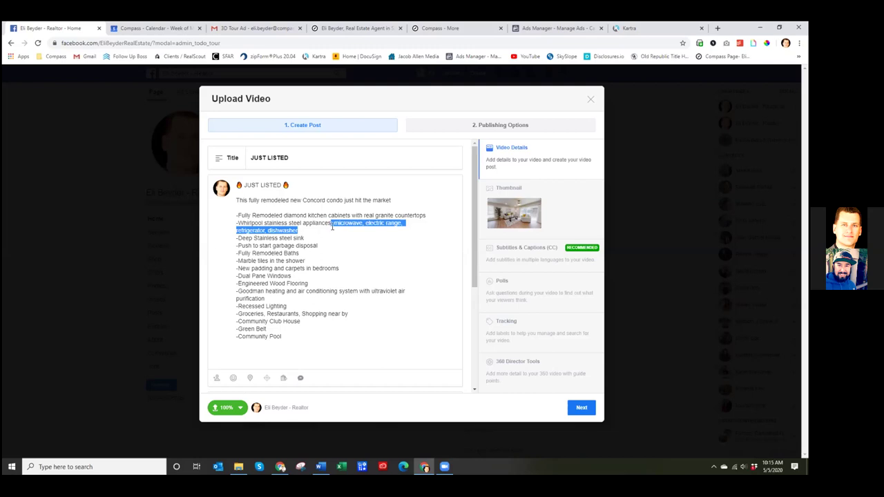
key("BackSpace")
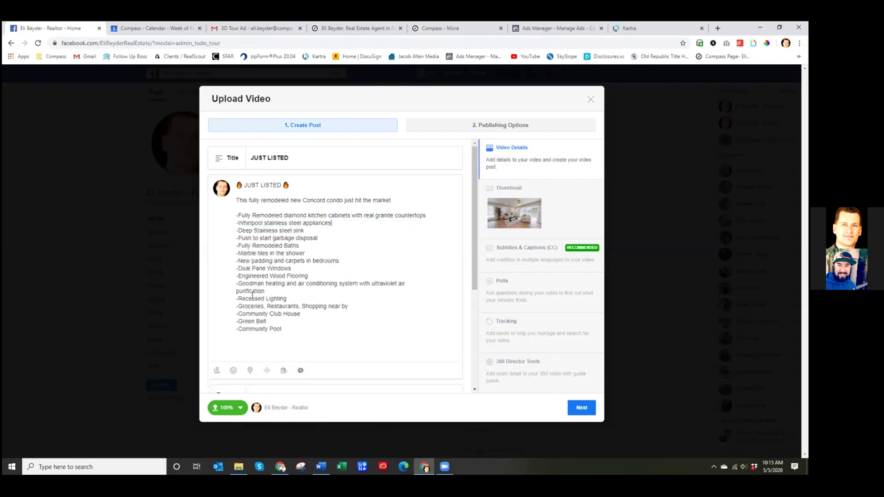
left_click(384, 291)
- Begin a closing line below Community Pool reading 'If you want access to'
left_click(346, 344)
type("If you want fu")
type("lly")
key("BackSpace")
key("BackSpace")
key("BackSpace")
key("BackSpace")
key("BackSpace")
key("BackSpace")
type("access to")
- Add the agent's hashtag, a :) smiley and the DRE number on new lines
scroll(356, 340, "down", 3)
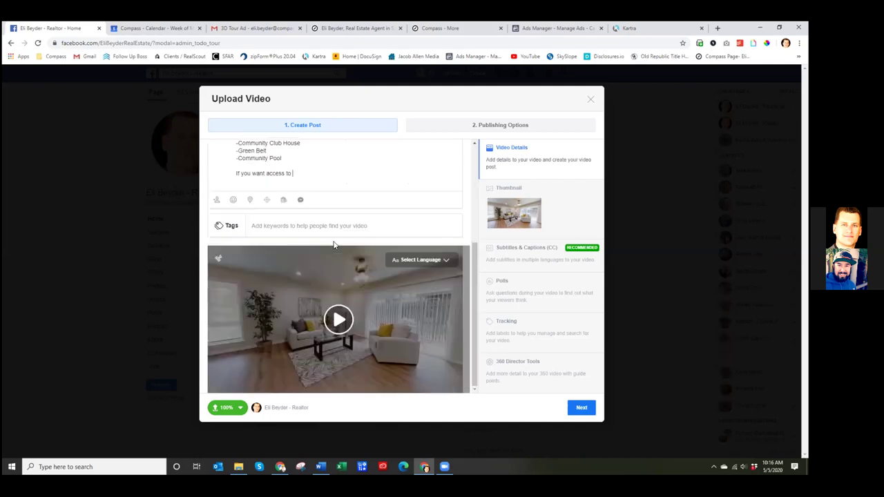
key("Return")
key("Return")
type("#RelyonEli")
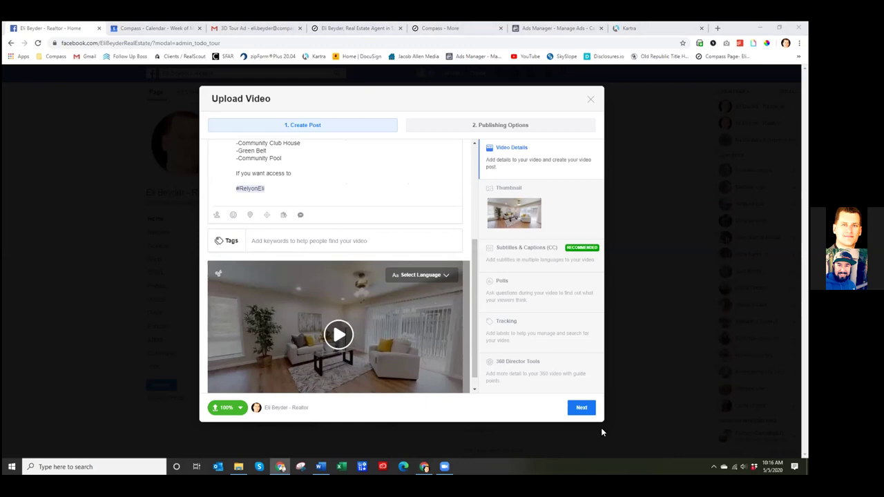
left_click(293, 198)
type(":)D")
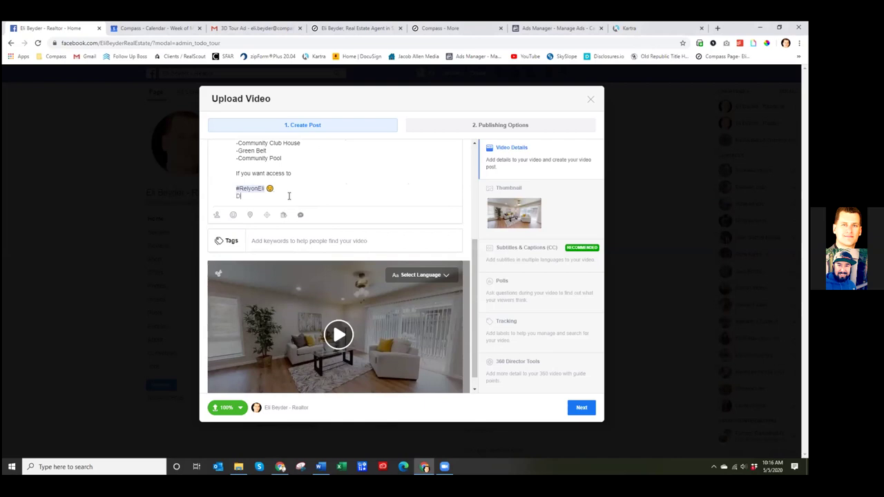
type("RE 02")
type("015484")
type("the full ")
type("3")
type("D Tour")
- Finish the call to action with 'the full 3D interactive tour'
key("BackSpace")
key("BackSpace")
key("BackSpace")
key("BackSpace")
type("Tour")
key("BackSpace")
key("BackSpace")
key("BackSpace")
key("BackSpace")
type("interactive tour")
- Scroll through the finished description to review it
scroll(376, 193, "up", 5)
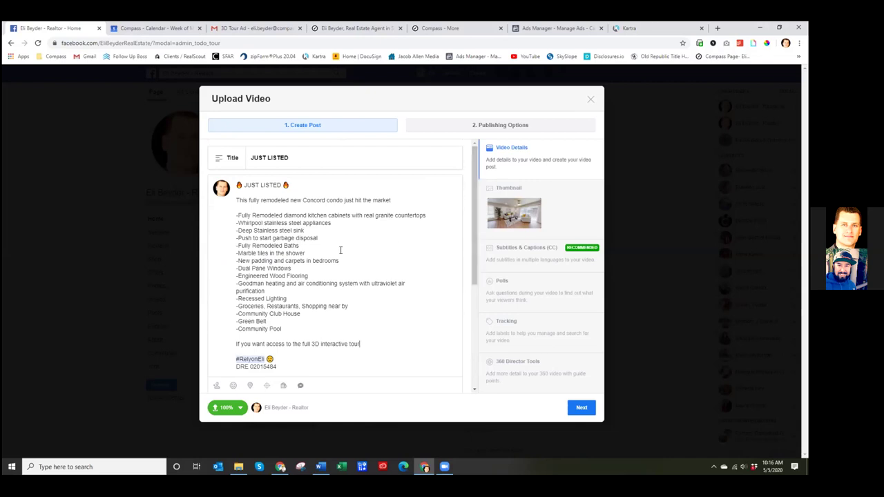
left_click(326, 329)
scroll(322, 330, "down", 2)
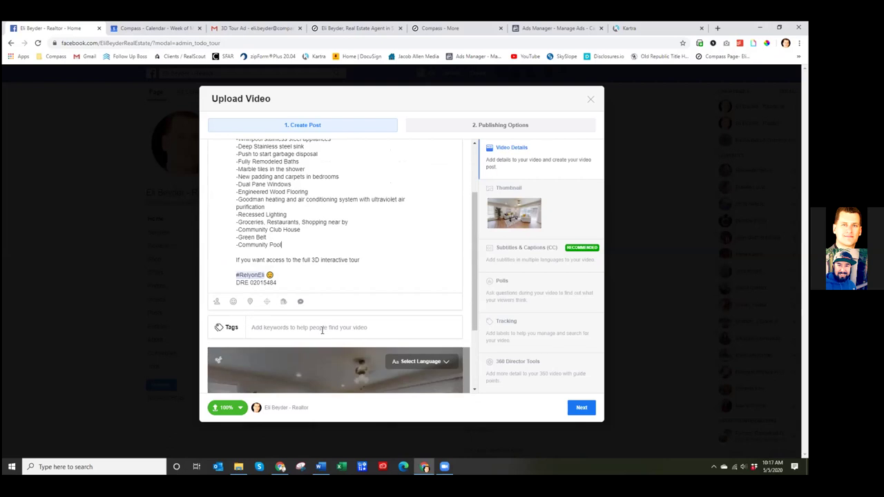
scroll(322, 330, "down", 3)
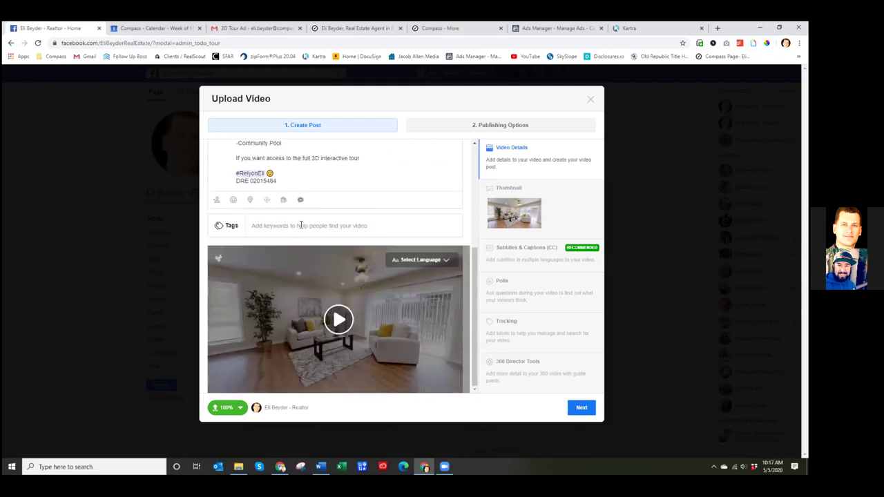
scroll(303, 222, "up", 5)
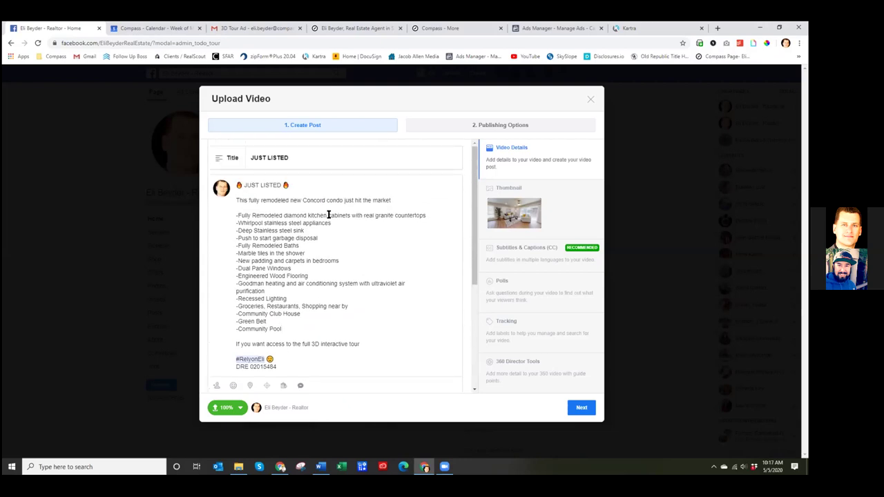
left_click(384, 341)
scroll(365, 290, "down", 1)
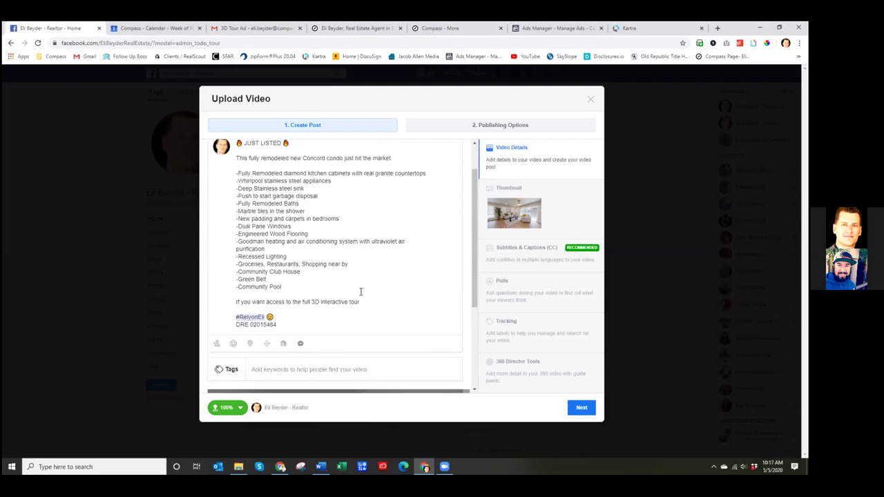
scroll(360, 292, "up", 1)
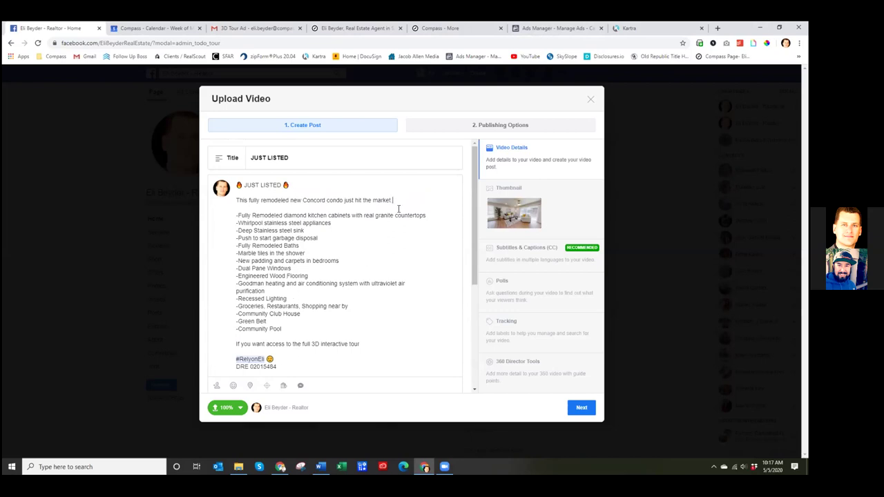
- Check the description on the Roundtree Place listing flyer in Compass Marketing Center, then return to Facebook
left_click(440, 29)
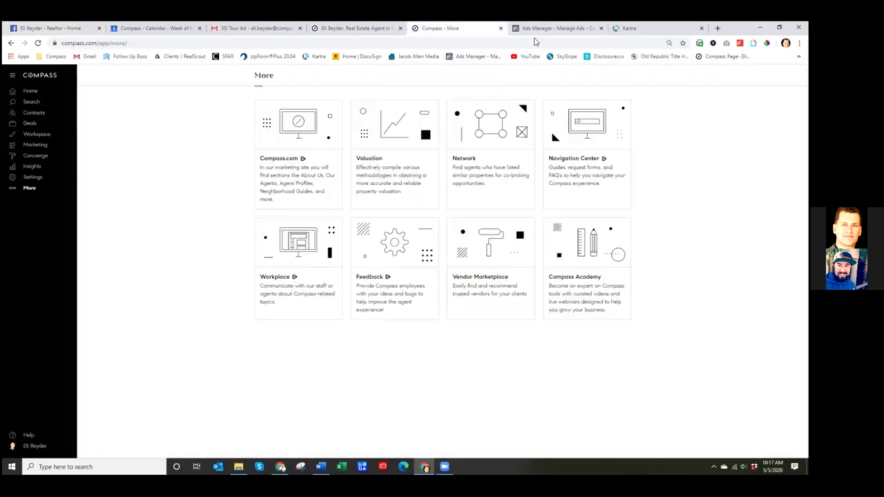
left_click(54, 146)
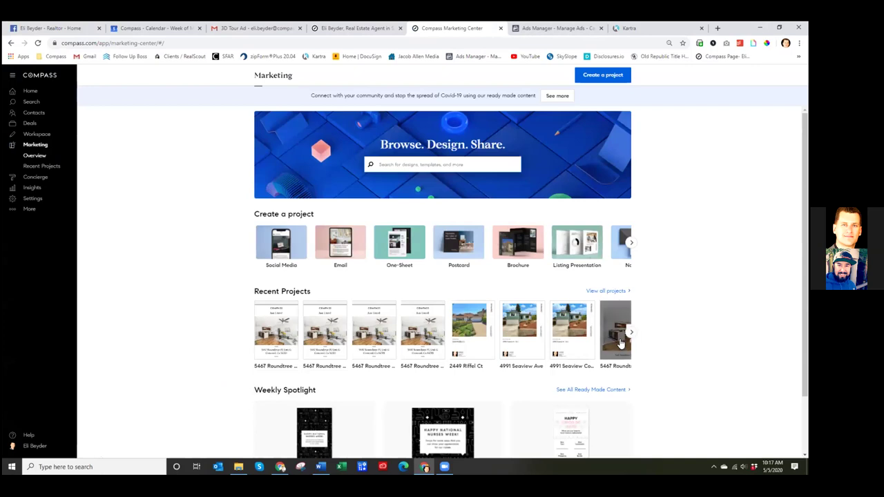
left_click(619, 345)
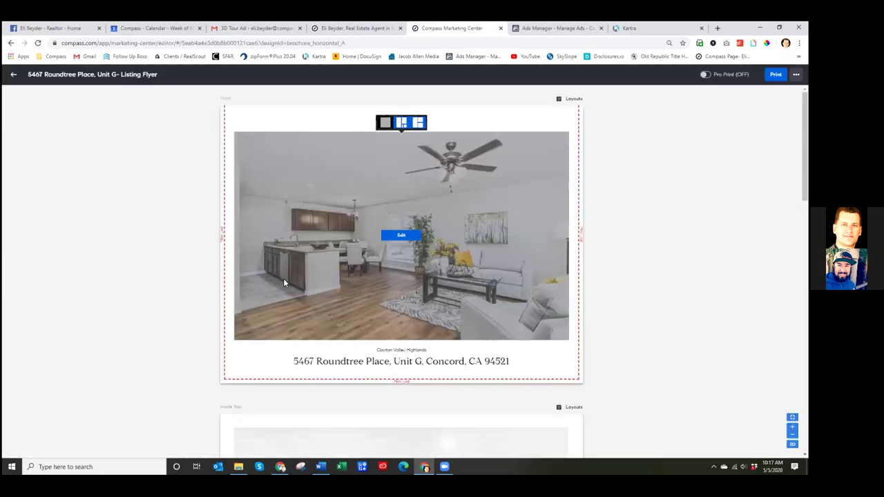
scroll(282, 278, "down", 10)
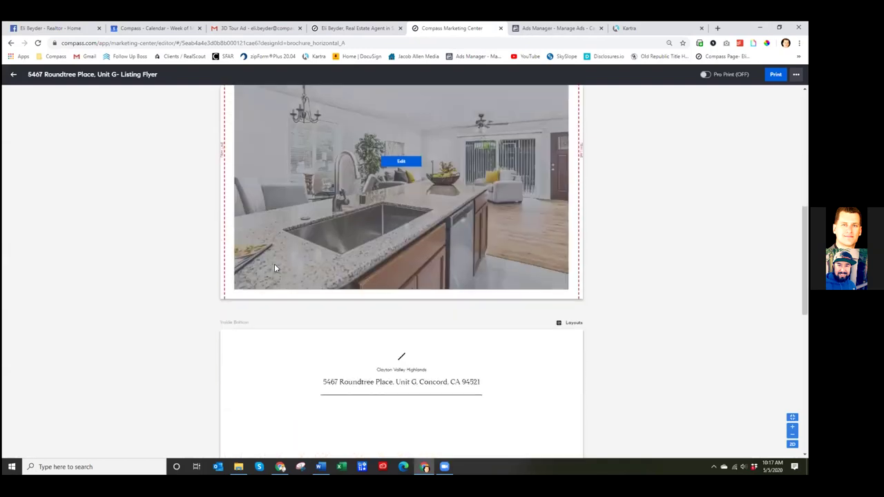
left_click(313, 180)
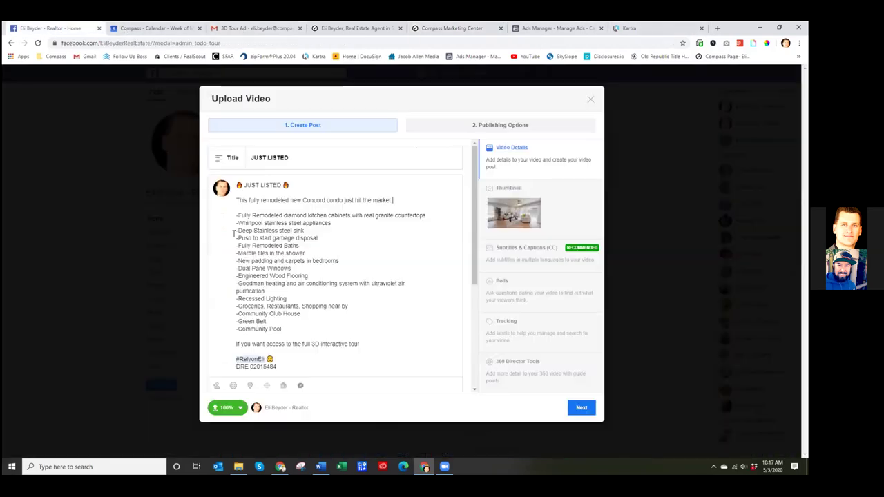
left_click(61, 28)
- End the tour line with 'click "Learn More" and I will email it to you right away!' and add a blank line after the opening sentence
left_click(376, 347)
type("click \"Learn Mor")
type("e\"")
scroll(411, 283, "down", 2)
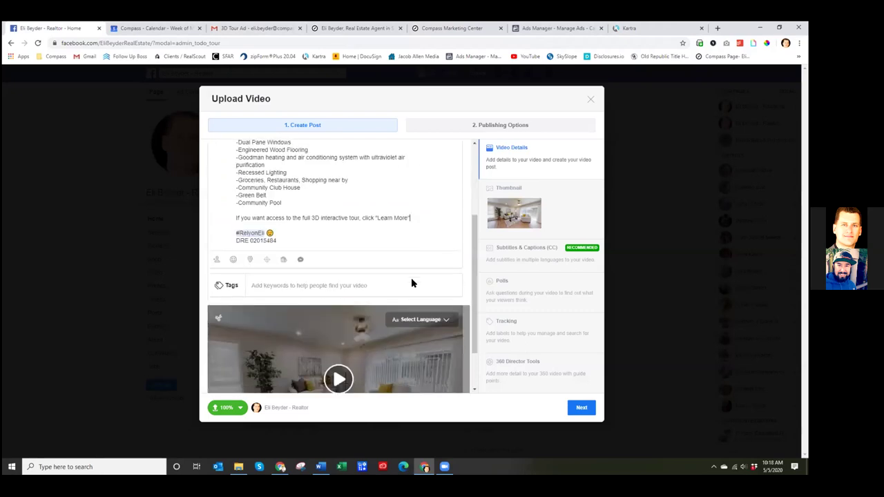
scroll(414, 270, "up", 3)
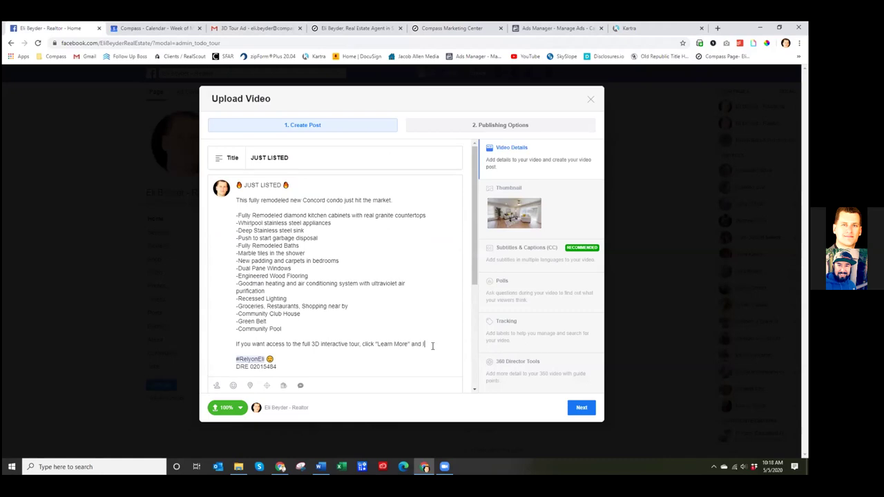
type("will email it to you right away!")
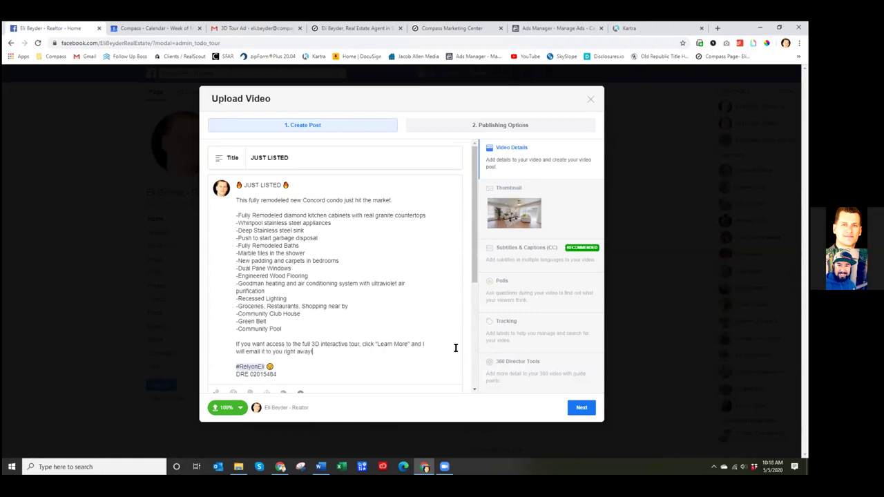
scroll(455, 348, "down", 1)
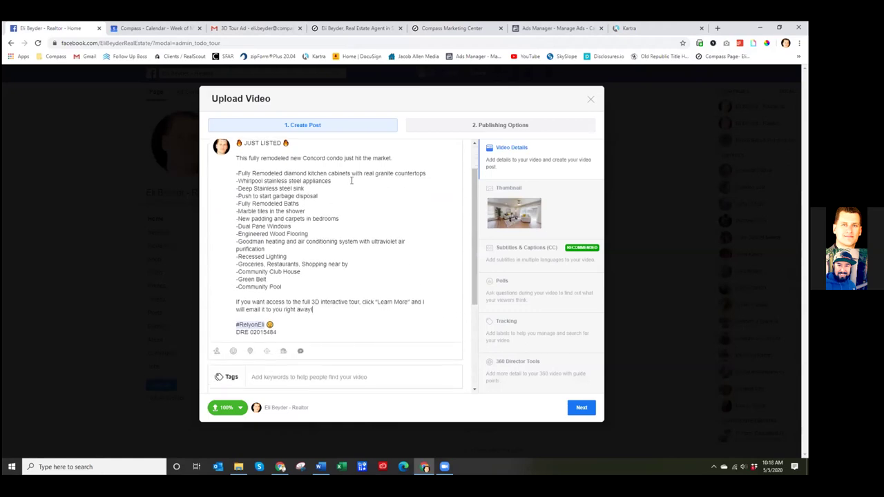
scroll(401, 154, "up", 1)
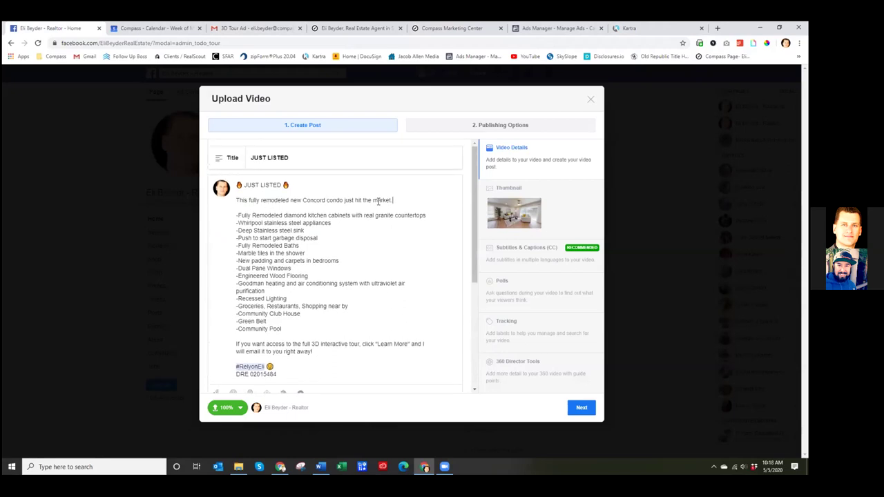
key("Return")
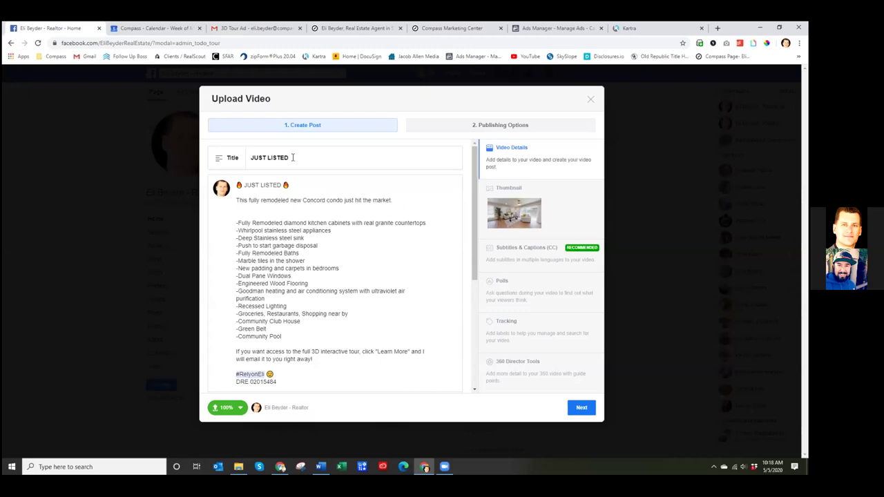
- Replace the title JUST LISTED with HOT PROPERTY JUST HIT THE MARKET, then move to Ads Manager
left_click_drag(298, 160, 248, 160)
type("HOT")
type(" Proper")
type("ROPERTY")
type("UST HIT THE MARKET")
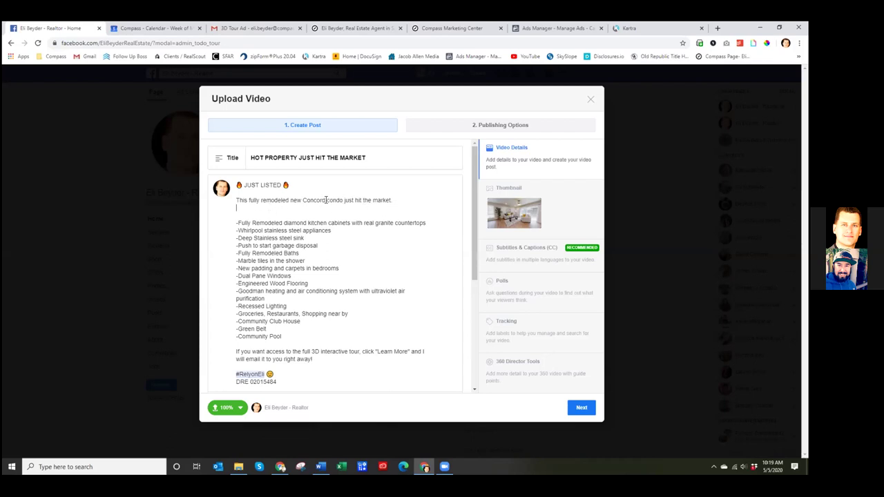
left_click(327, 199)
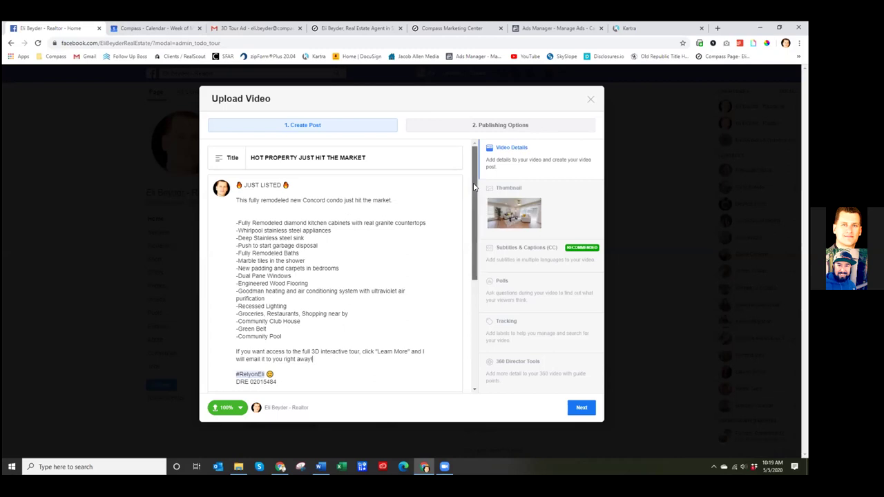
left_click(546, 29)
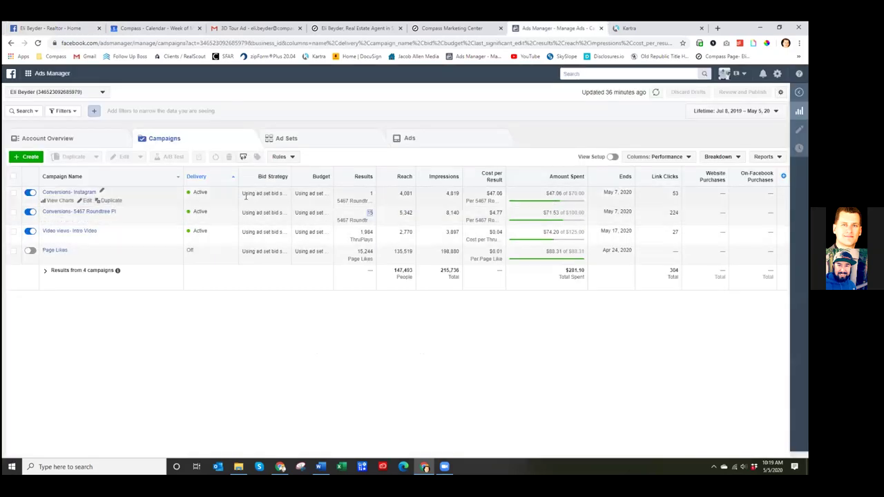
- Turn off the Instagram and Roundtree campaigns, the Roundtree ad set and its Coming soon video ad
left_click(31, 194)
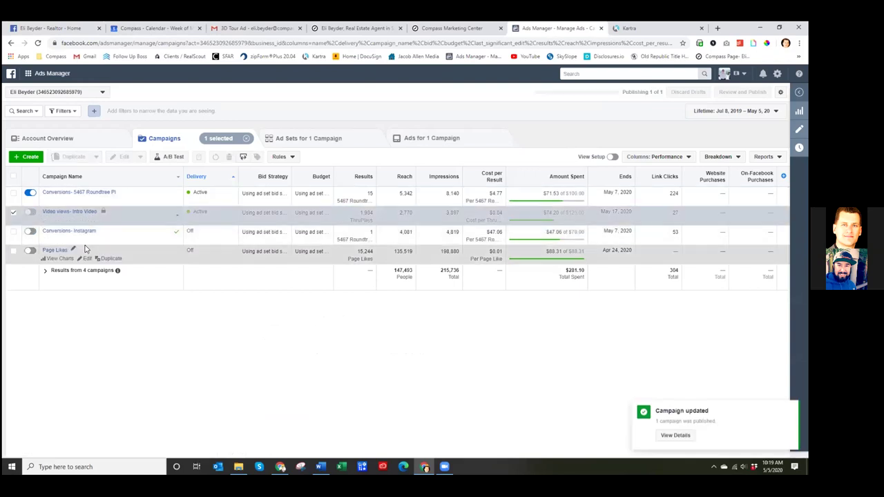
left_click(29, 193)
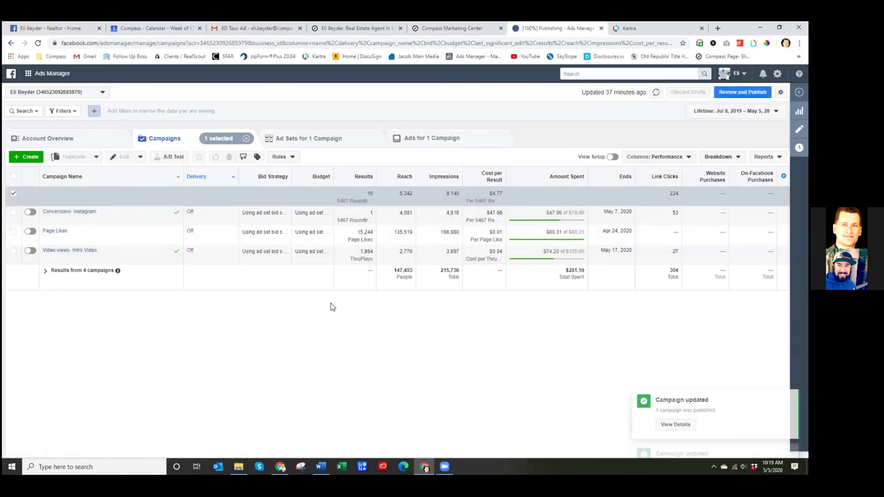
left_click(308, 138)
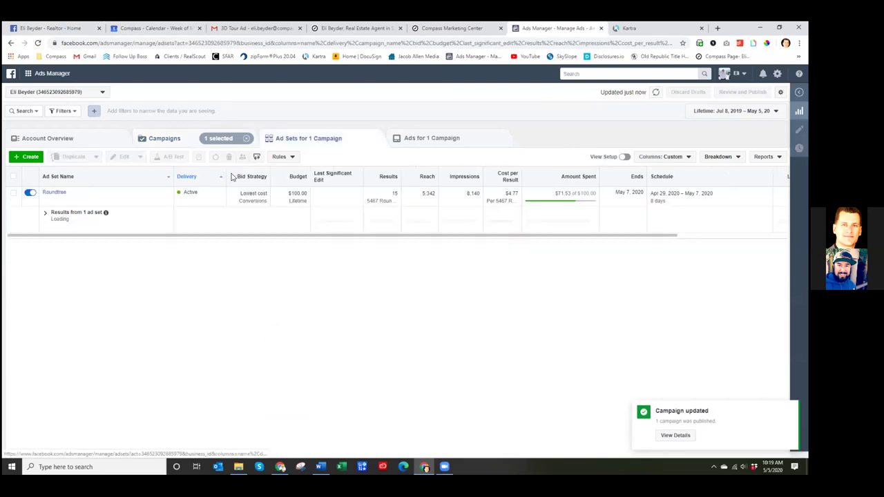
left_click(32, 201)
left_click(434, 138)
left_click(28, 201)
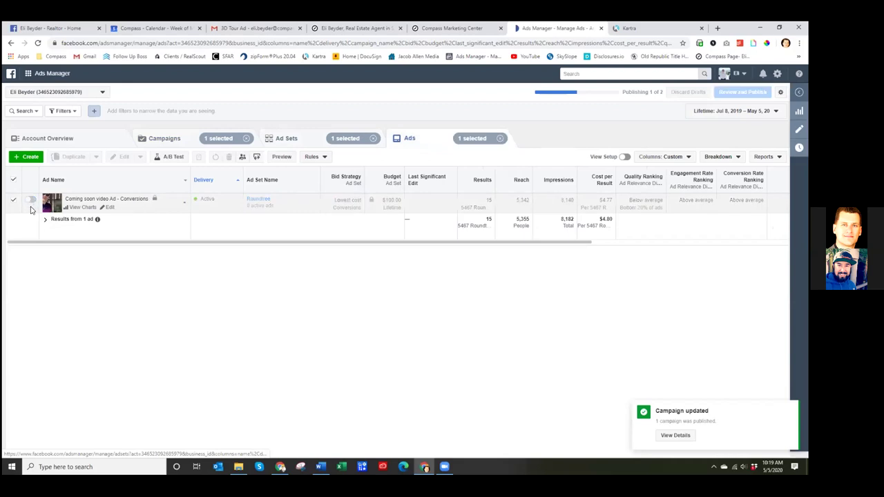
left_click(28, 201)
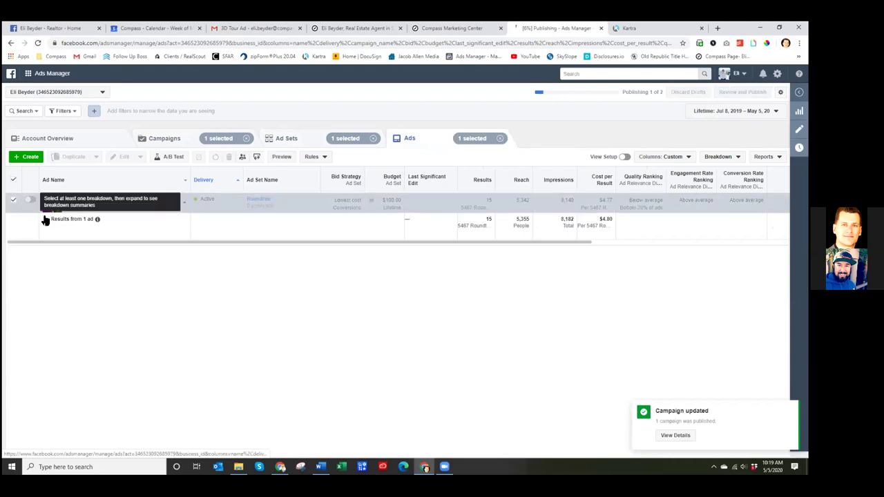
- Turn off the IG- Roundtree ad set and IG Roundtree - Conversions ad, then clear all selections
left_click(159, 140)
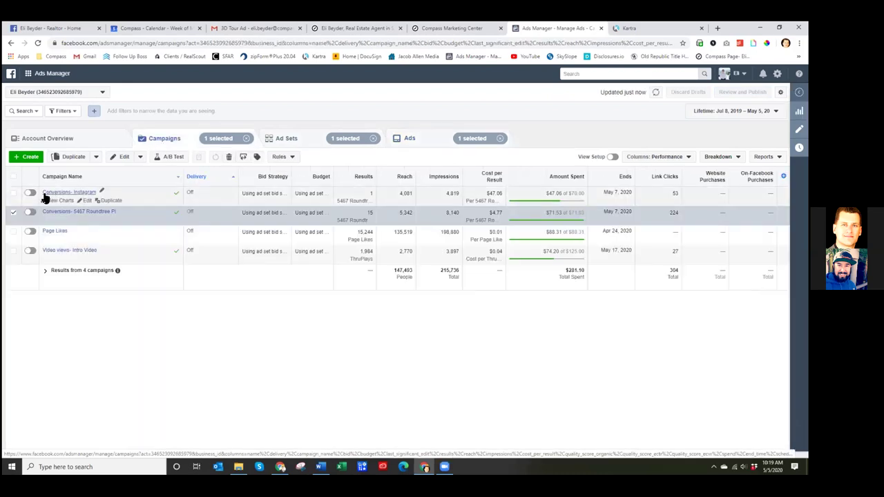
left_click(13, 213)
left_click(13, 192)
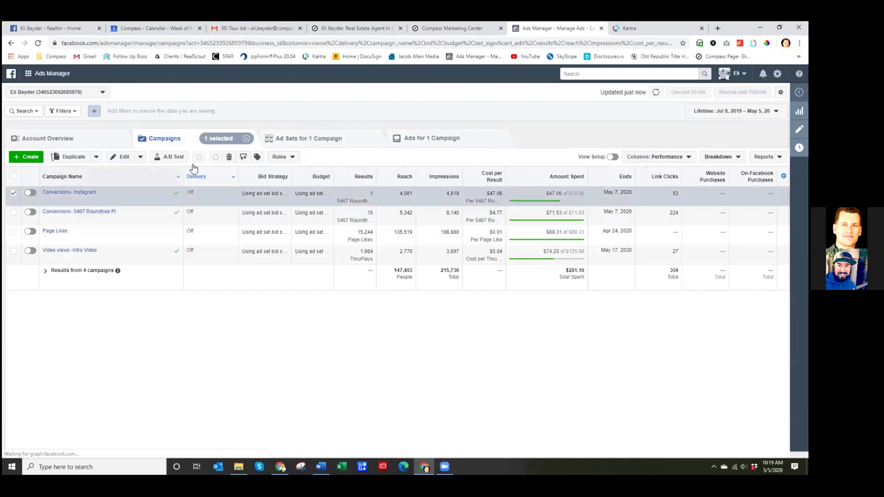
left_click(299, 141)
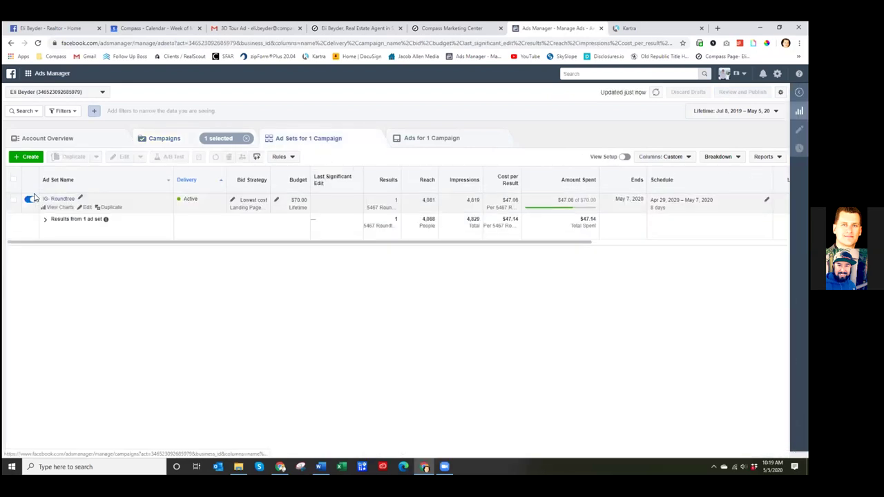
left_click(30, 200)
left_click(418, 139)
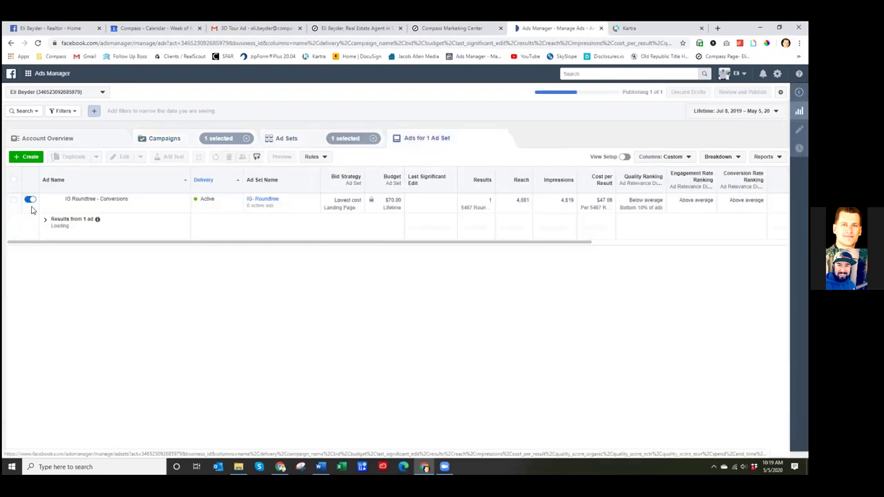
left_click(30, 200)
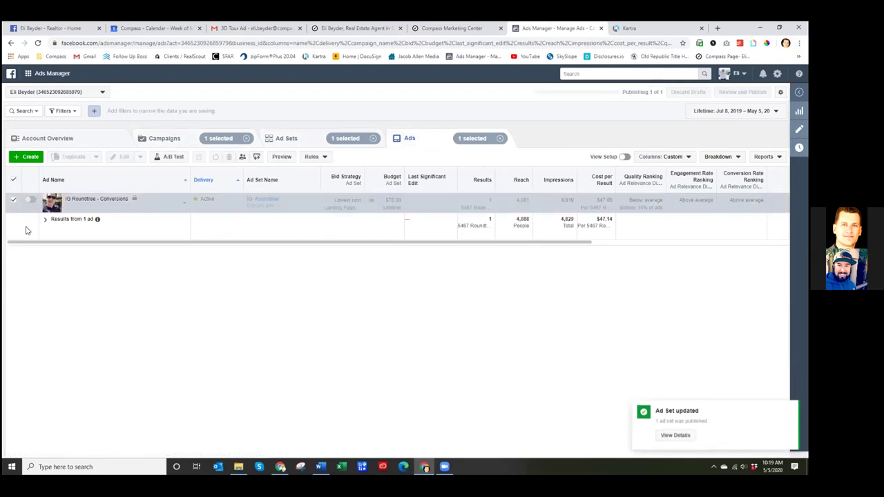
left_click(500, 138)
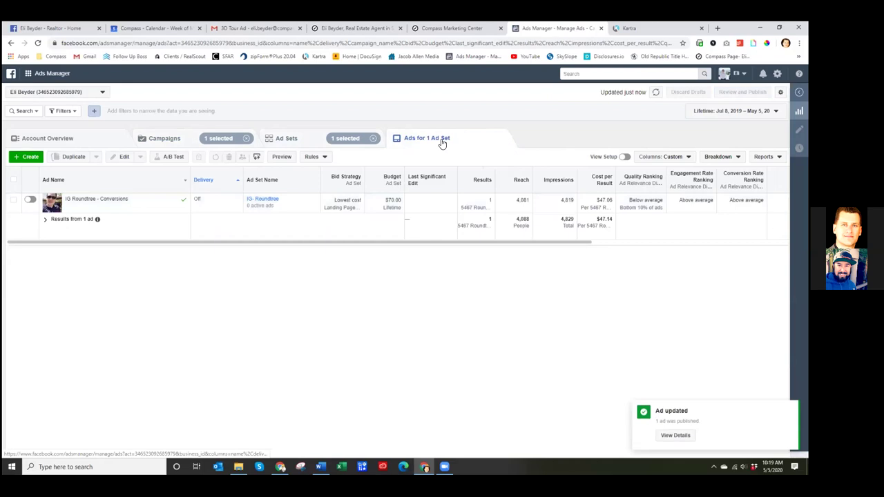
left_click(374, 138)
left_click(245, 138)
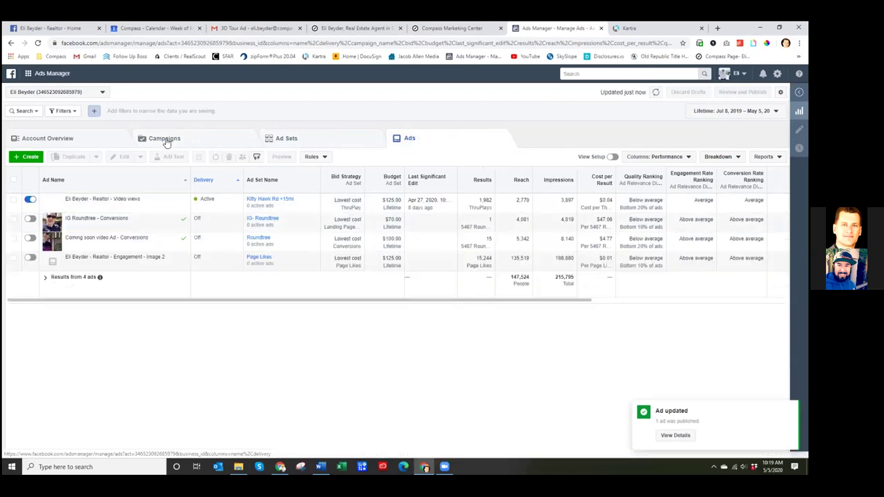
- Review the ad sets list and the active ad set's ThruPlay results, then go back to campaigns
left_click(312, 138)
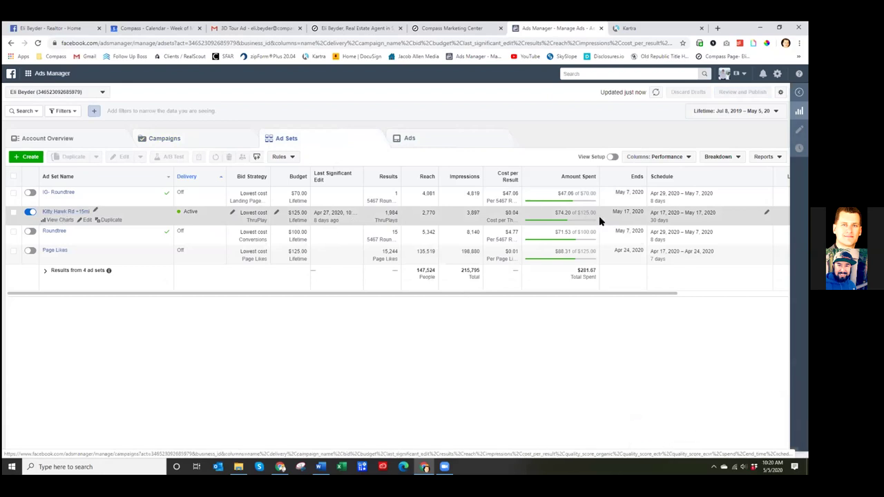
left_click_drag(398, 212, 387, 213)
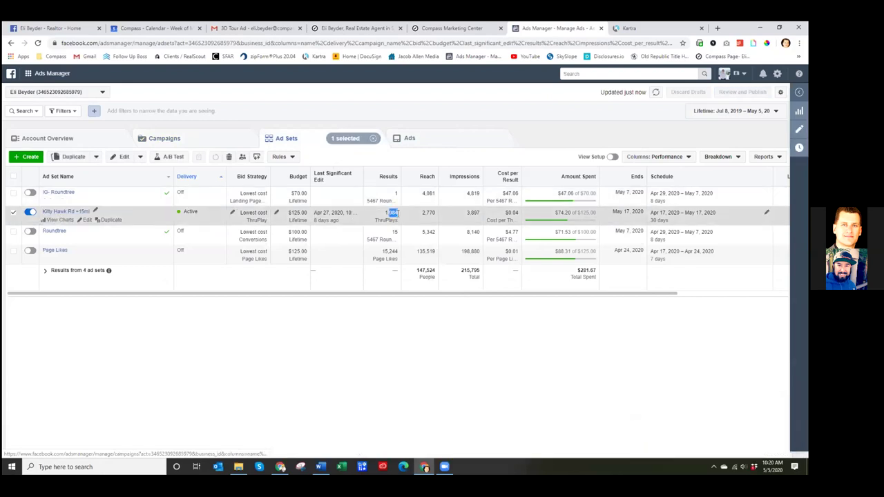
left_click(215, 141)
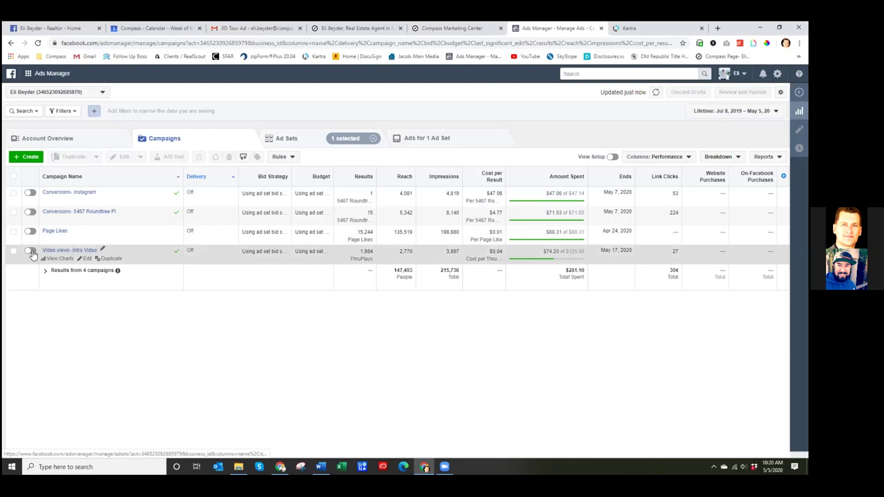
left_click(311, 142)
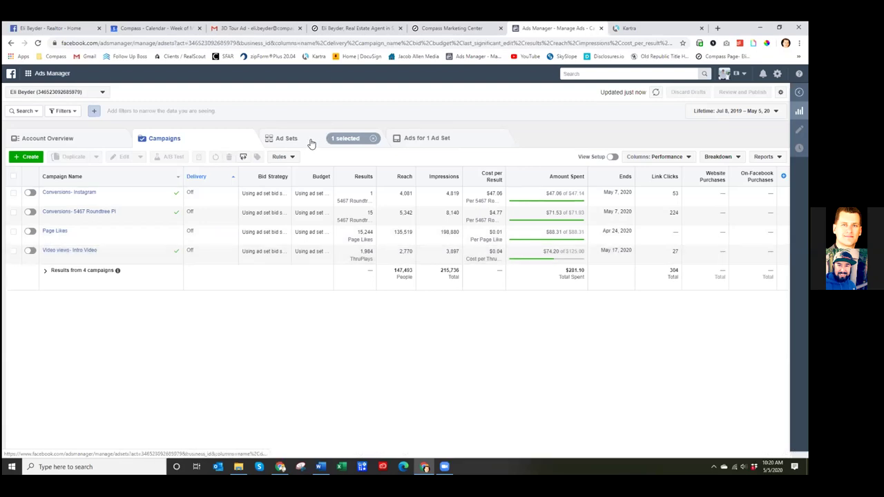
left_click(373, 140)
left_click(197, 141)
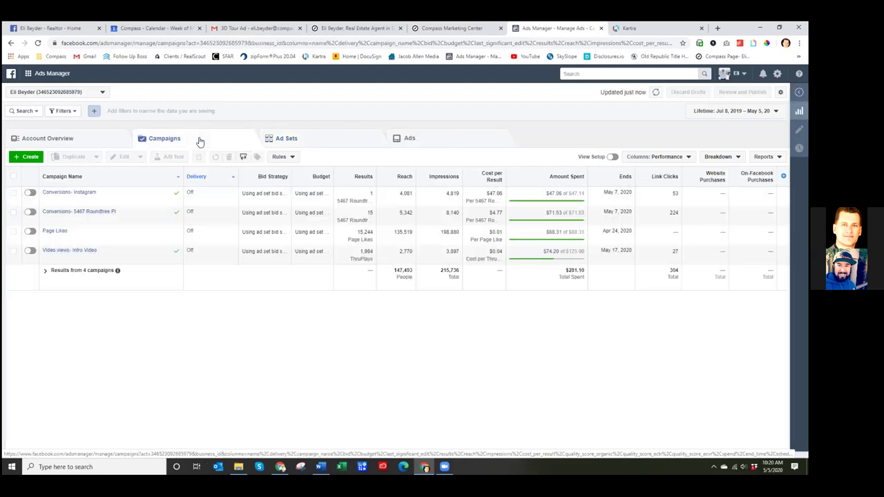
- Turn the Video views- Intro Video campaign back on, review ads and campaigns, and return to the draft
left_click(30, 251)
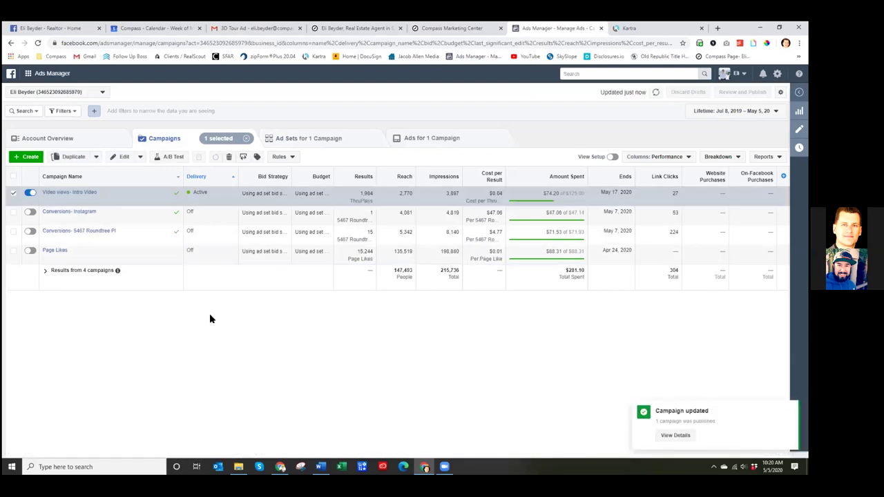
left_click(15, 196)
left_click(311, 140)
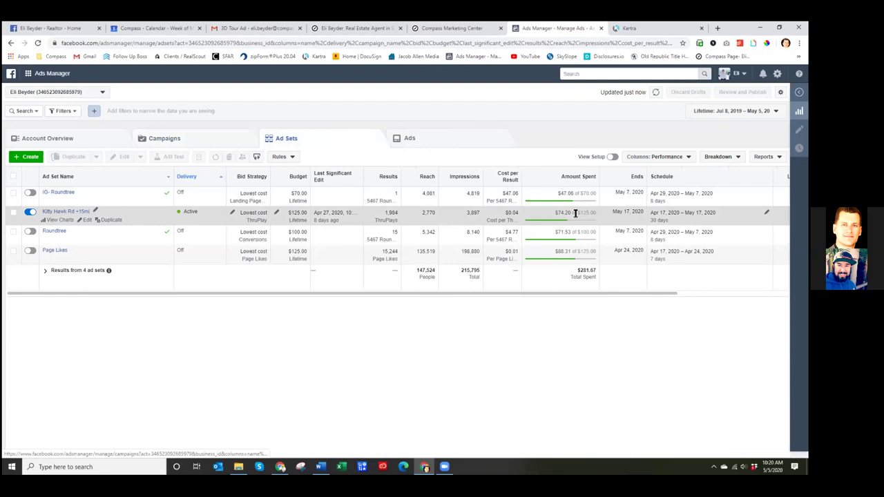
left_click(415, 142)
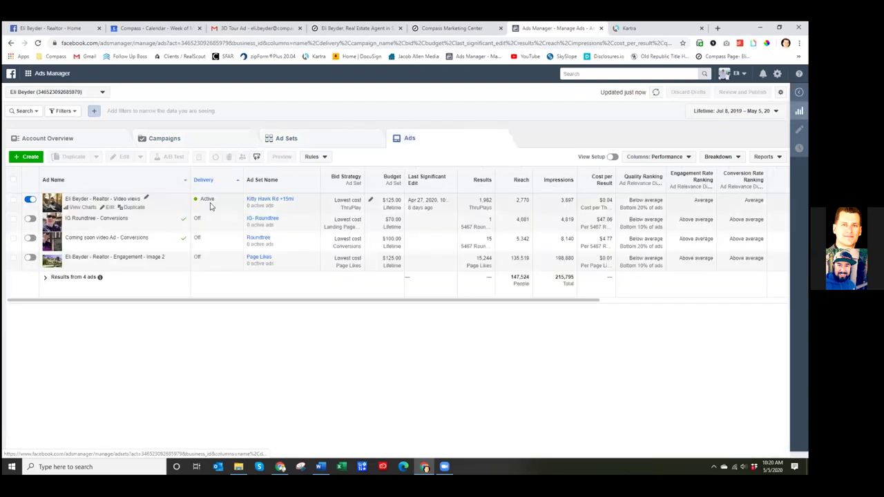
left_click(173, 135)
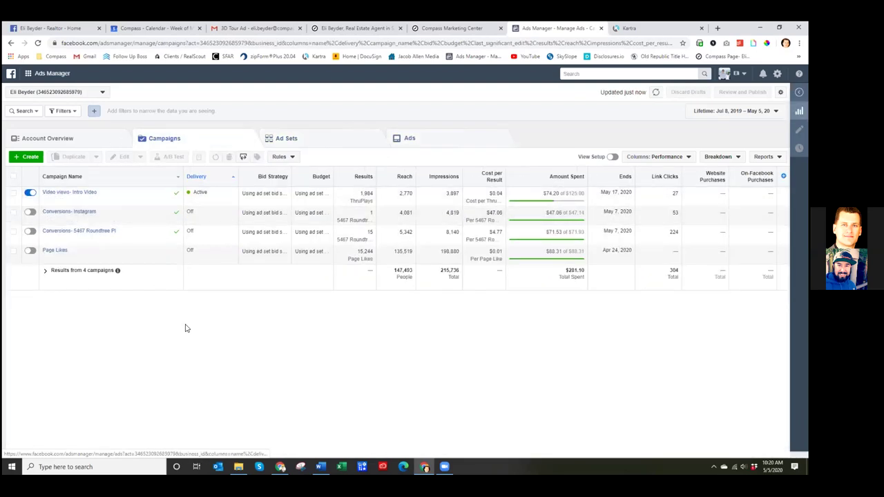
left_click(52, 28)
left_click(360, 206)
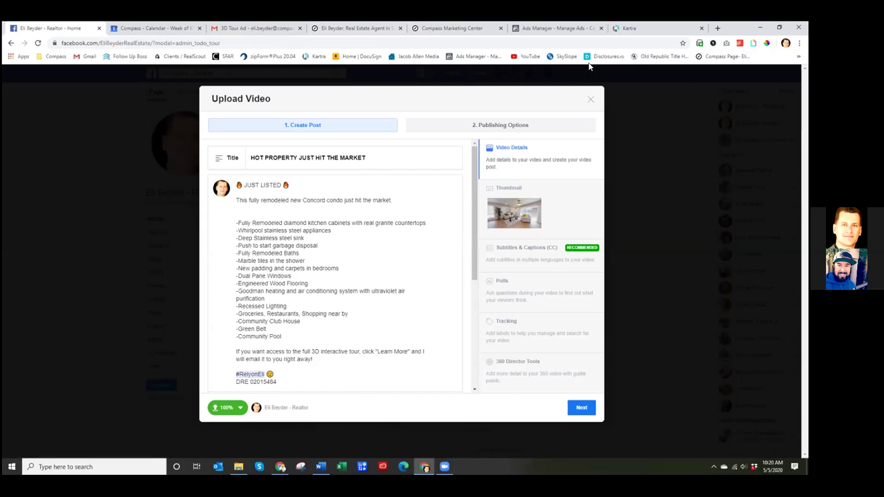
- Replace 'condo' with 'end unit' in the post's first sentence, then check the Compass flyer's description
left_click(355, 207)
double_click(337, 200)
type("end unit")
left_click(452, 28)
left_click(416, 185)
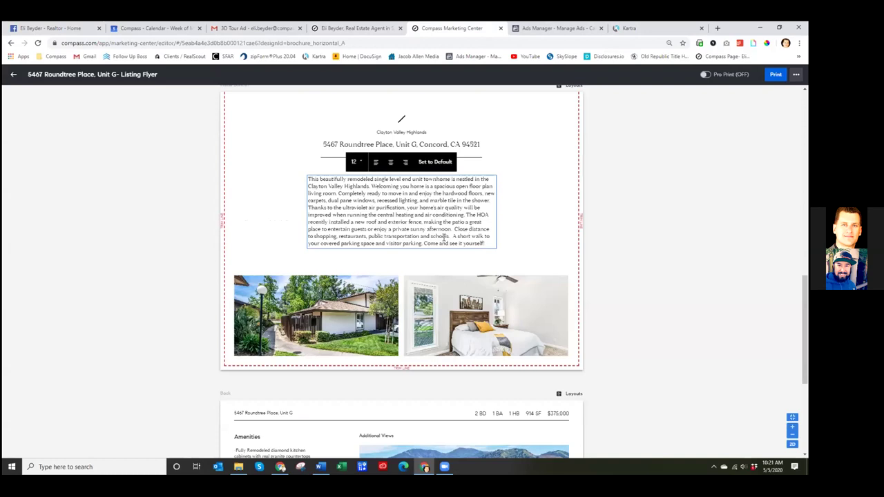
scroll(444, 238, "down", 5)
left_click(303, 253)
scroll(303, 253, "up", 5)
left_click(476, 294)
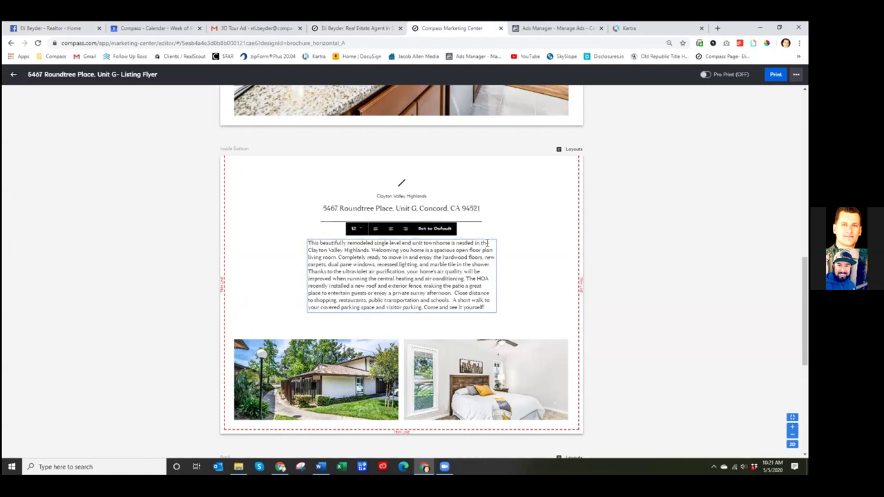
left_click(554, 178)
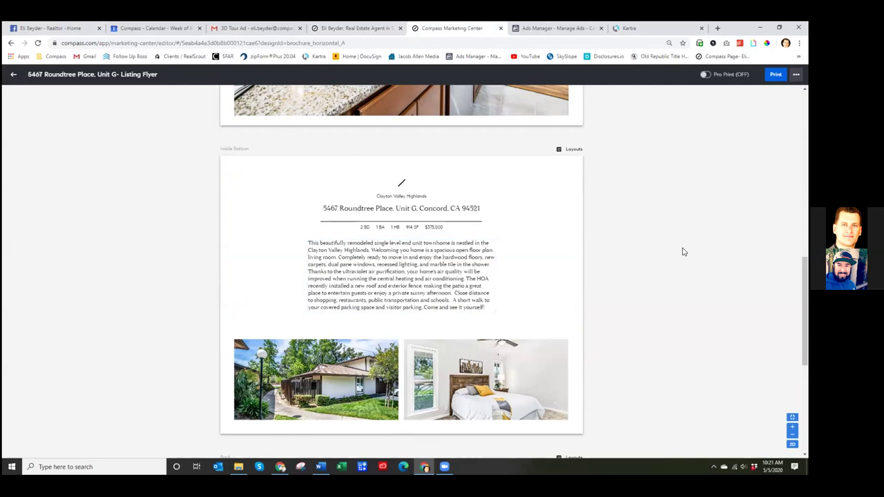
left_click(465, 214)
left_click(442, 300)
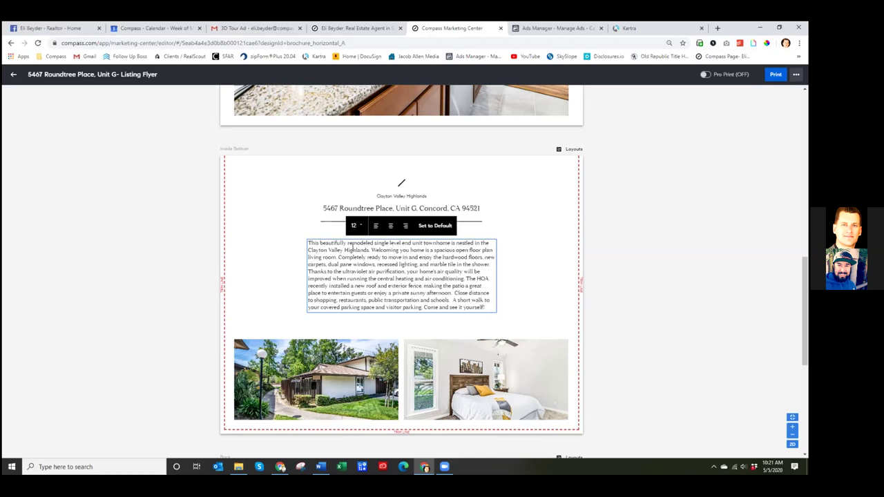
scroll(352, 248, "down", 5)
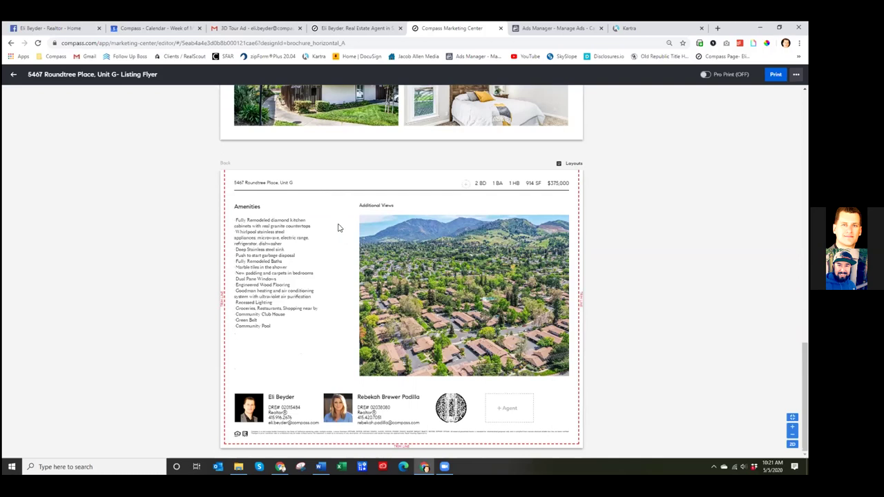
left_click(338, 226)
scroll(306, 259, "up", 1)
scroll(306, 258, "up", 4)
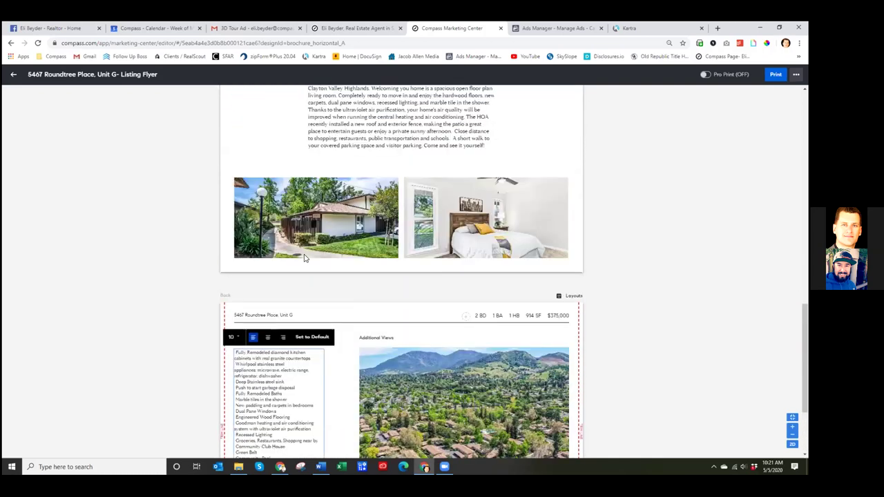
left_click(481, 235)
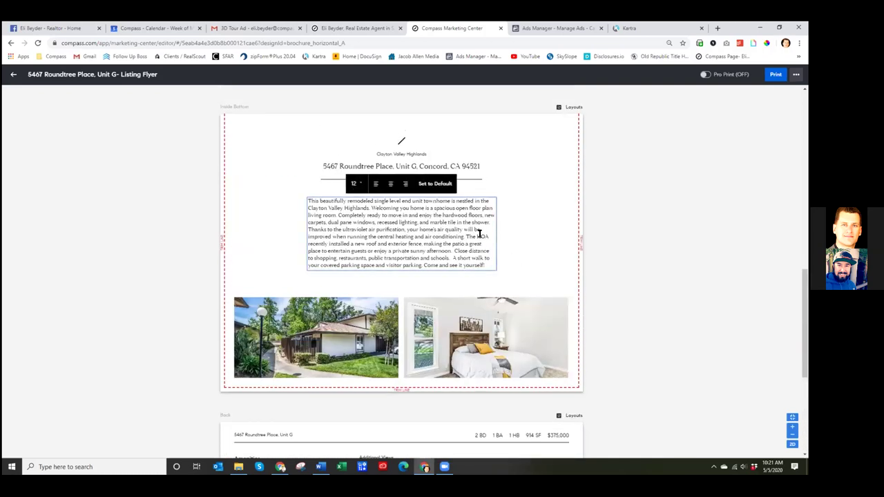
left_click(499, 232)
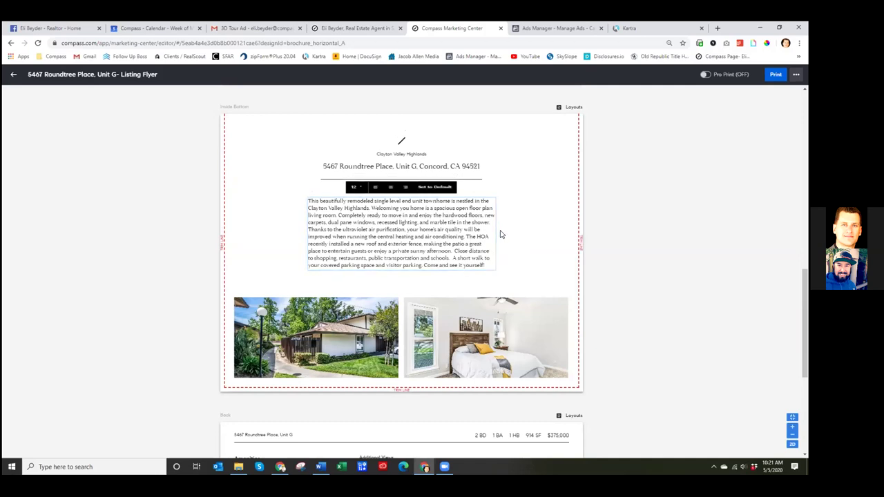
left_click(462, 214)
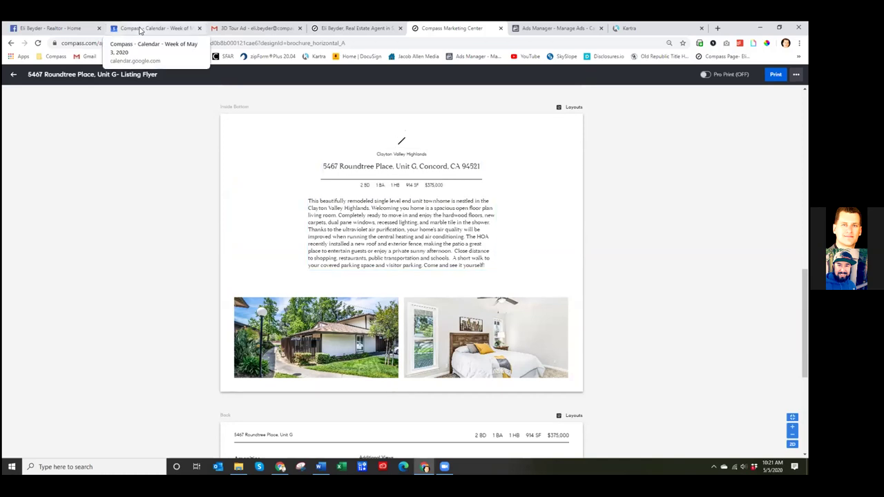
- Add a period after 'hit the market' in the post, glancing at the Compass flyer before returning
left_click(139, 29)
left_click(47, 31)
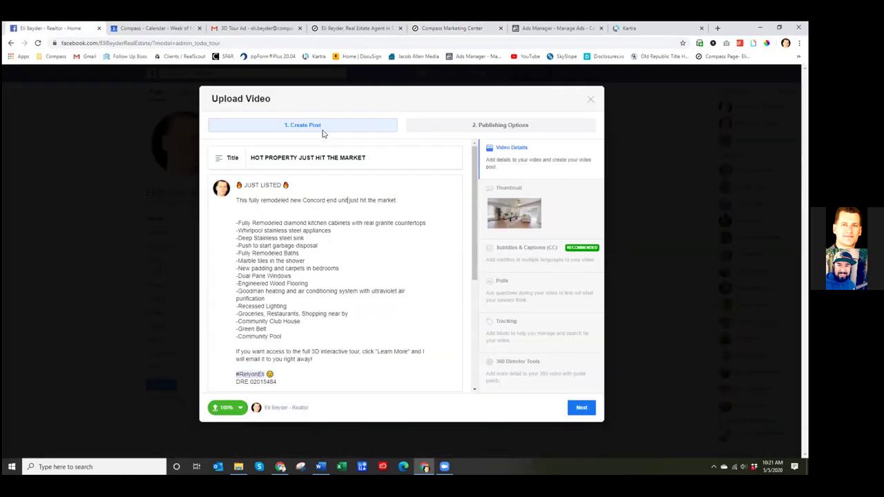
left_click(303, 211)
type(".")
left_click(483, 32)
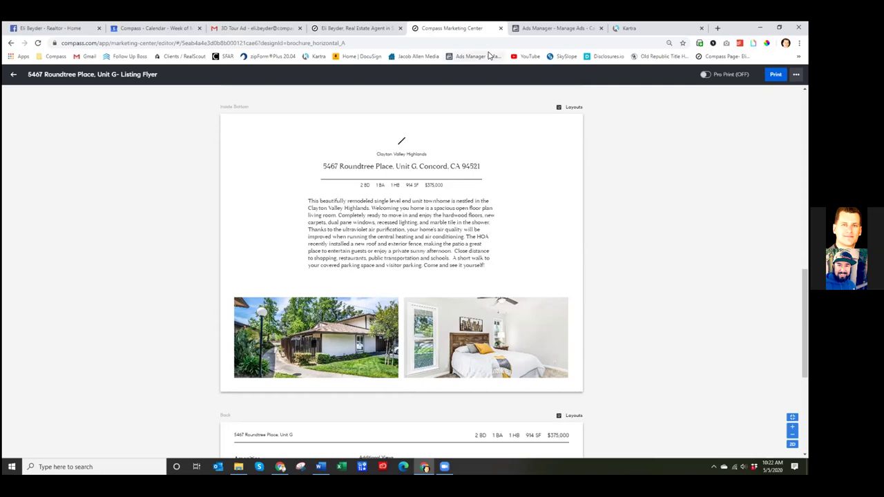
left_click(152, 29)
left_click(70, 29)
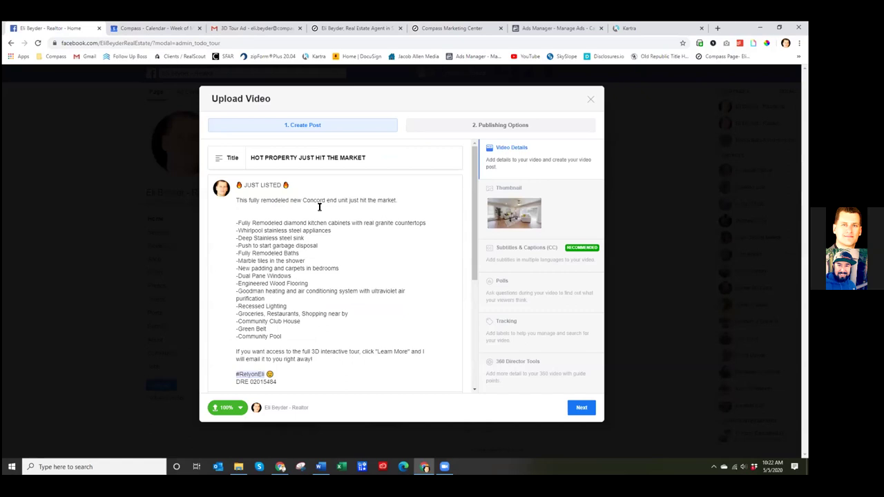
- Start the empty second line with 'Take a look at the', erasing the mistyped attempts
left_click(319, 206)
type("Enjoy thisisgreen and")
key("BackSpace")
key("BackSpace")
key("BackSpace")
key("BackSpace")
key("BackSpace")
key("BackSpace")
key("BackSpace")
key("BackSpace")
key("BackSpace")
key("BackSpace")
key("BackSpace")
key("BackSpace")
key("BackSpace")
key("BackSpace")
key("BackSpace")
key("BackSpace")
key("BackSpace")
key("BackSpace")
key("BackSpace")
key("BackSpace")
type("Take alook at the")
key("BackSpace")
key("BackSpace")
key("BackSpace")
key("BackSpace")
key("BackSpace")
key("BackSpace")
key("BackSpace")
key("BackSpace")
key("BackSpace")
key("BackSpace")
key("BackSpace")
type("look at the")
- Finish the line with '3D Tour sneak peak', correcting the 'paeak' typo
type("3D Tour sneak paeak")
left_click(328, 207)
key("BackSpace")
left_click(428, 223)
scroll(367, 266, "down", 1)
scroll(366, 267, "down", 3)
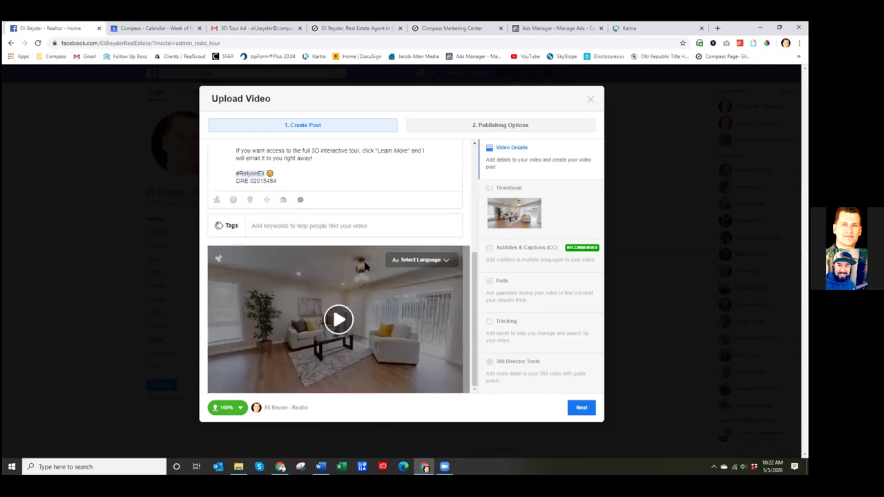
left_click_drag(478, 285, 477, 177)
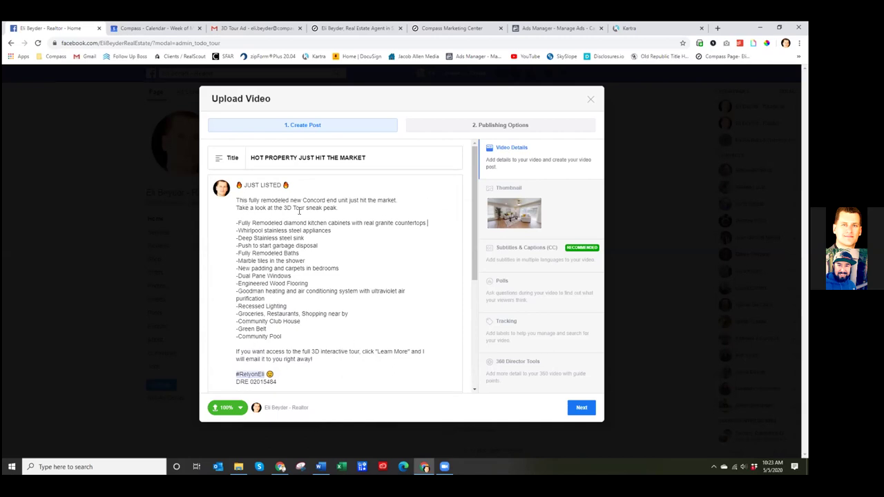
- Paste a house emoji after 'right away!' and another after 'sneak peak.'
left_click(355, 211)
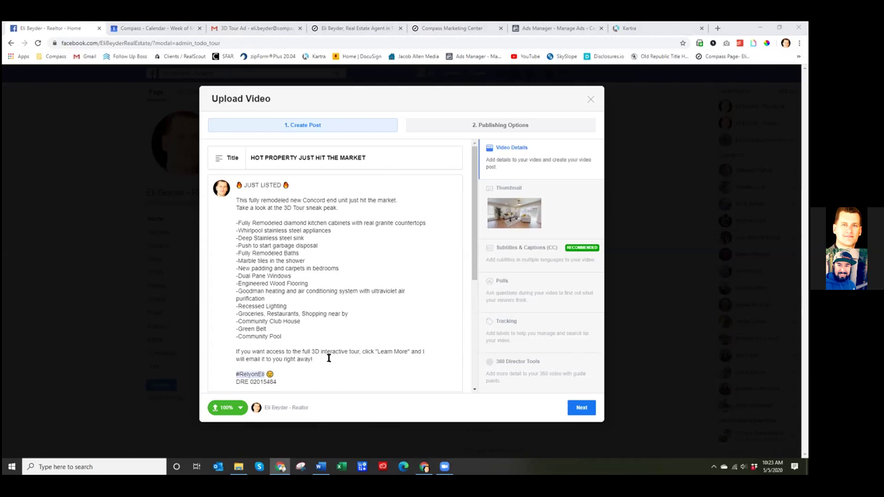
type("🏡")
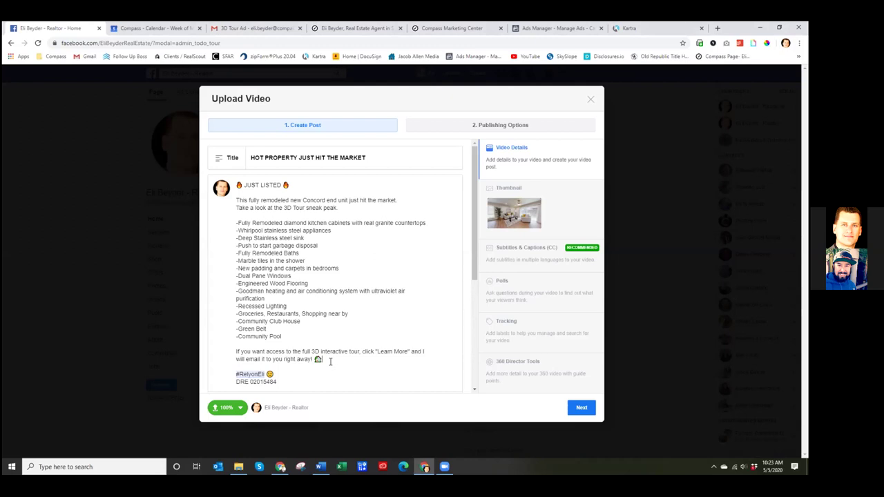
left_click(366, 211)
type("🏠")
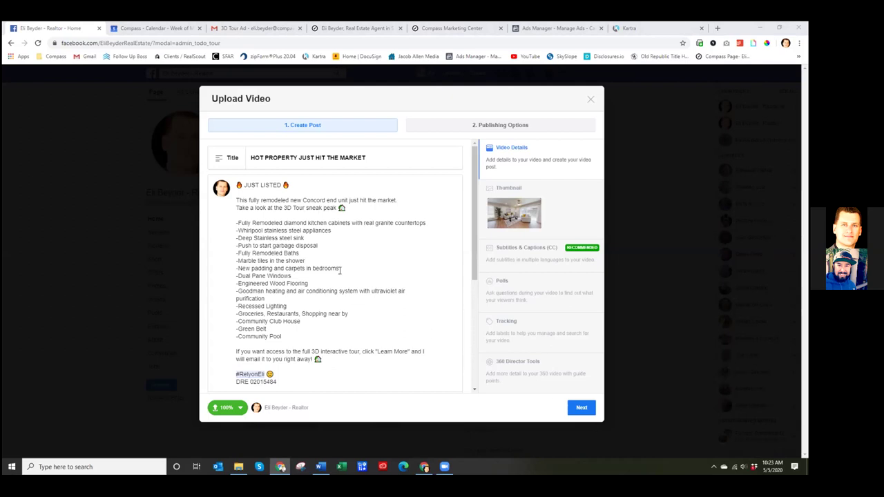
- Put check-mark emojis on the first seven features: first line, Whirlpool, Deep Stainless sink, Push to start, Baths, Marble tiles, New padding
left_click(237, 224)
type("✅")
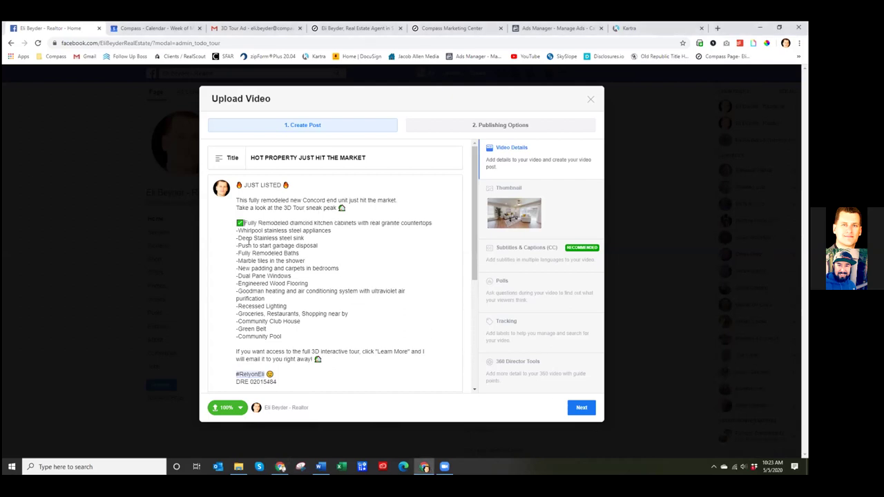
left_click(238, 231)
key("BackSpace")
type("✅")
left_click(239, 238)
key("BackSpace")
key("ctrl+v")
left_click(238, 246)
key("BackSpace")
type("✅")
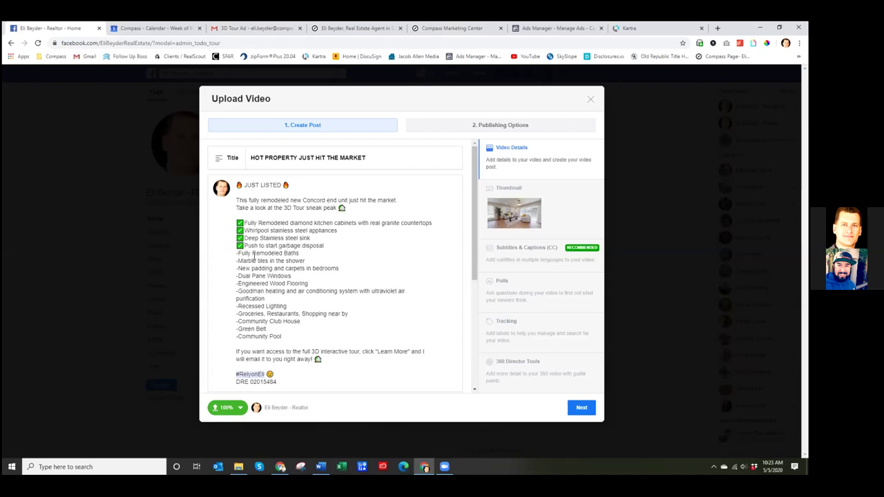
left_click(239, 254)
key("BackSpace")
key("ctrl+v")
left_click(237, 261)
key("BackSpace")
type("✅")
left_click(239, 269)
key("BackSpace")
type("✅")
- Swap dashes for check marks on Dual Pane Windows, Wood Flooring, Goodman heating, Recessed Lighting, Groceries, Club House, Green Belt, Community Pool
left_click(238, 276)
key("BackSpace")
type("✅")
left_click(238, 284)
key("BackSpace")
type("✅")
left_click(238, 292)
key("BackSpace")
type("✅")
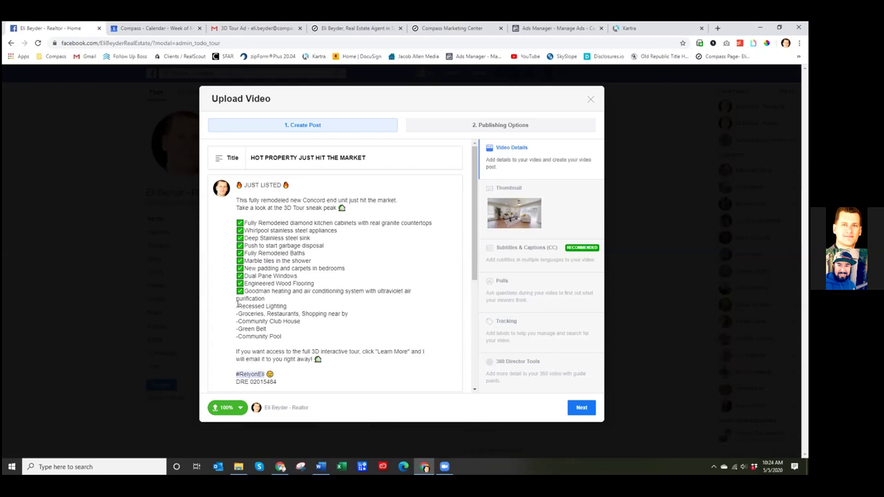
left_click(239, 306)
key("BackSpace")
type("✅")
left_click(238, 314)
key("BackSpace")
type("✅")
left_click(239, 321)
key("BackSpace")
type("✅")
left_click(239, 329)
key("BackSpace")
type("✅")
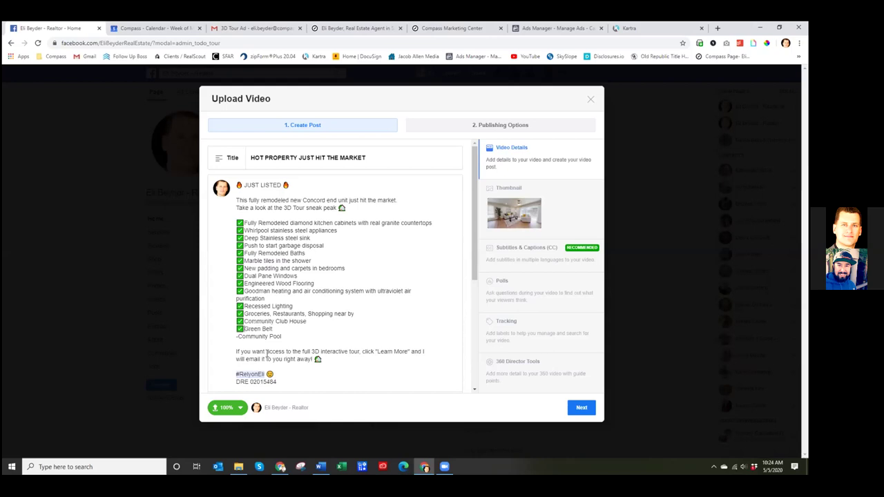
key("BackSpace")
type("✅")
- Leave the 3D Tour Ad email and return to the Gmail inbox
scroll(408, 346, "down", 3)
scroll(387, 318, "up", 3)
left_click(290, 29)
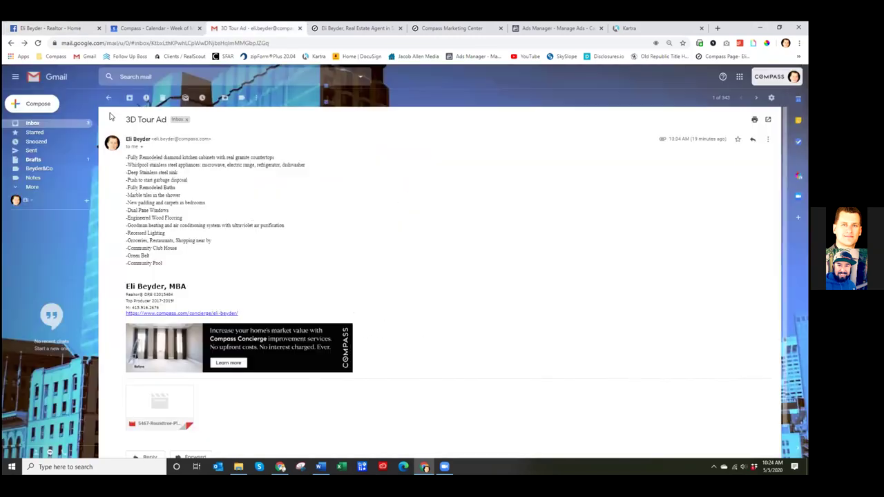
left_click(109, 98)
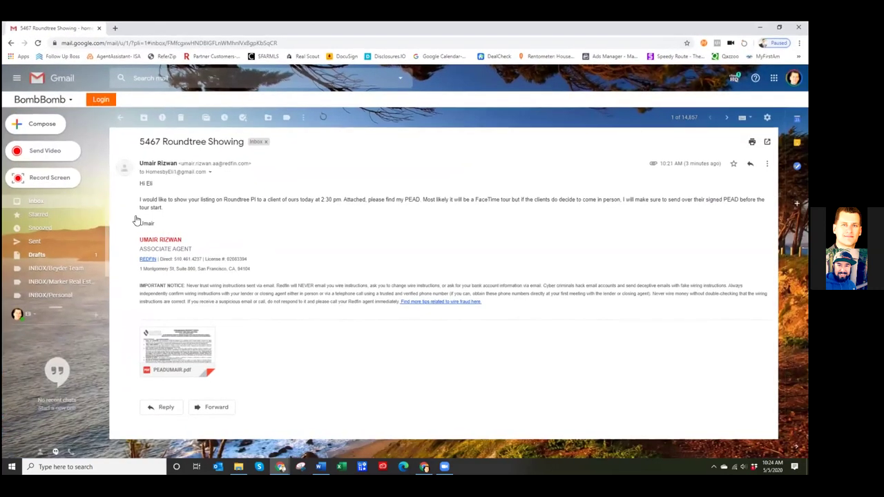
left_click_drag(405, 200, 421, 201)
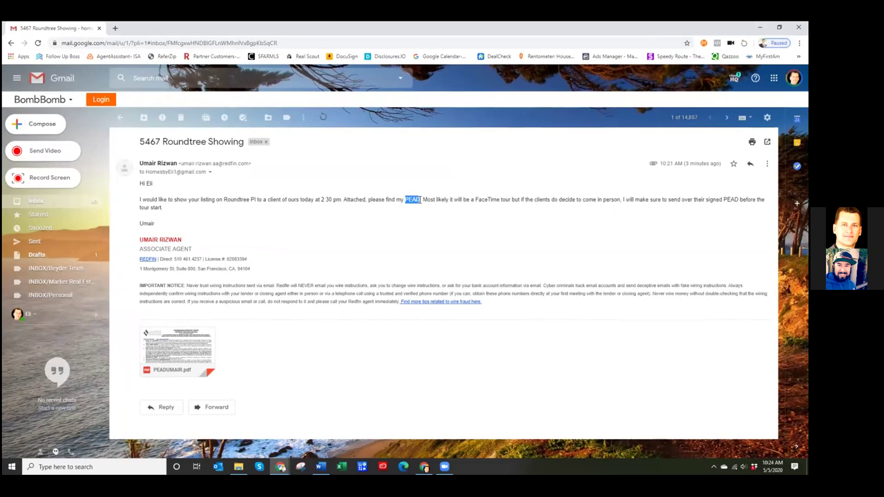
left_click(608, 199)
left_click_drag(430, 199, 732, 201)
left_click(586, 247)
- Preview the PEADUMAIR.pdf attachment, review both form pages, and close the preview
left_click(178, 342)
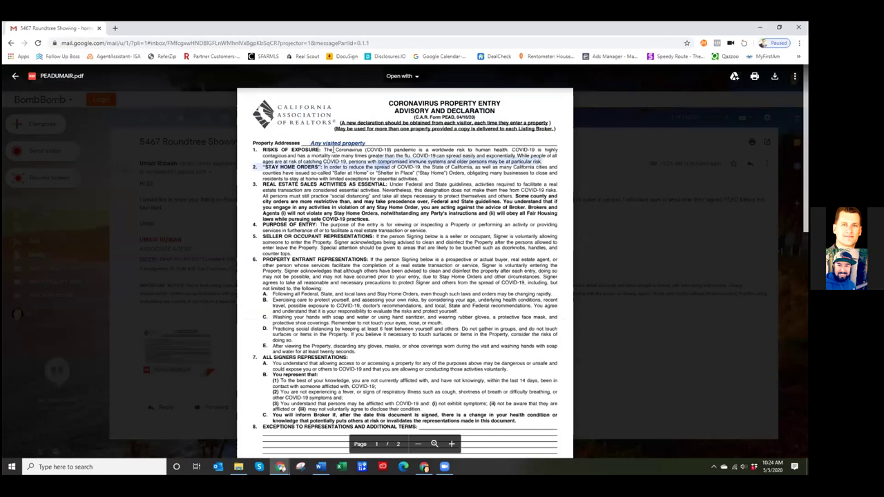
scroll(320, 148, "down", 5)
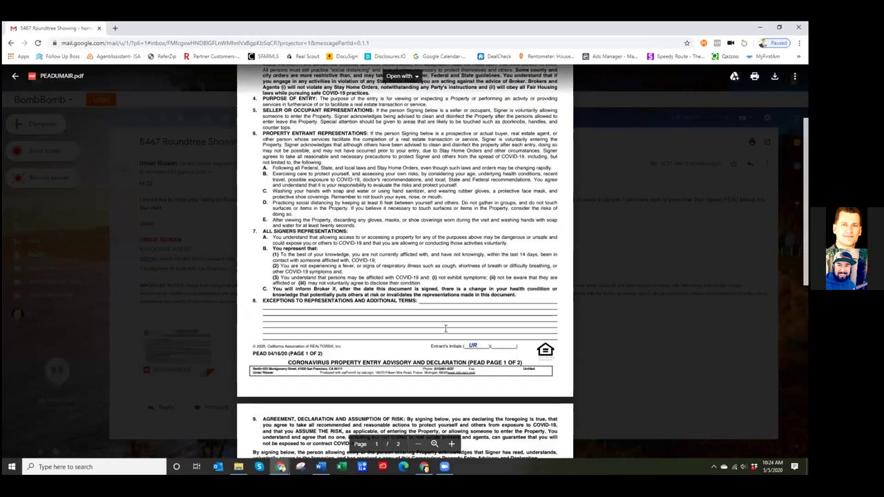
scroll(332, 330, "down", 2)
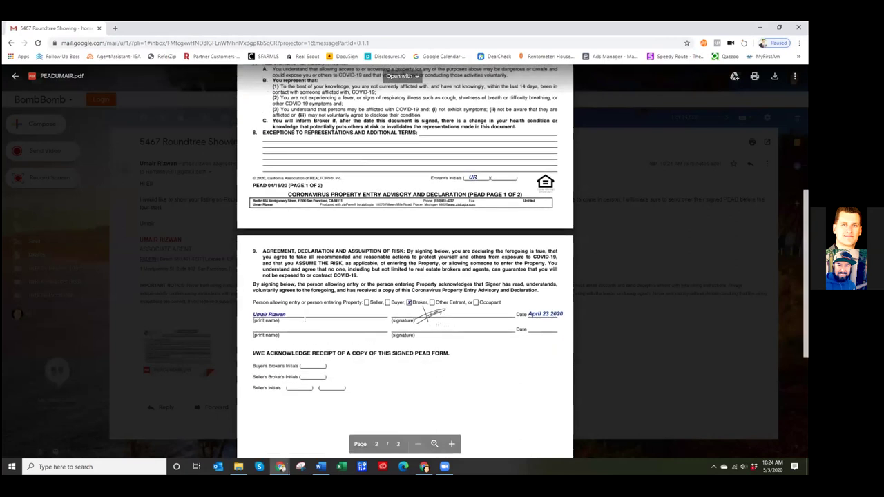
scroll(423, 308, "up", 7)
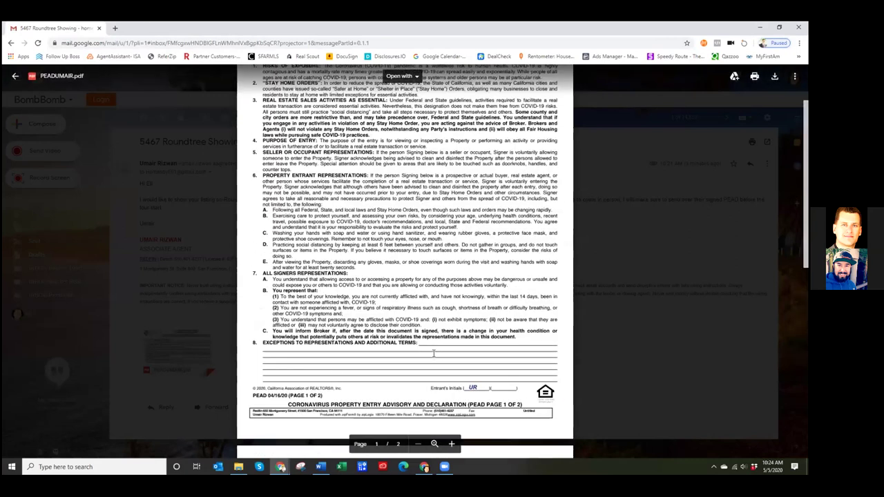
scroll(456, 304, "down", 5)
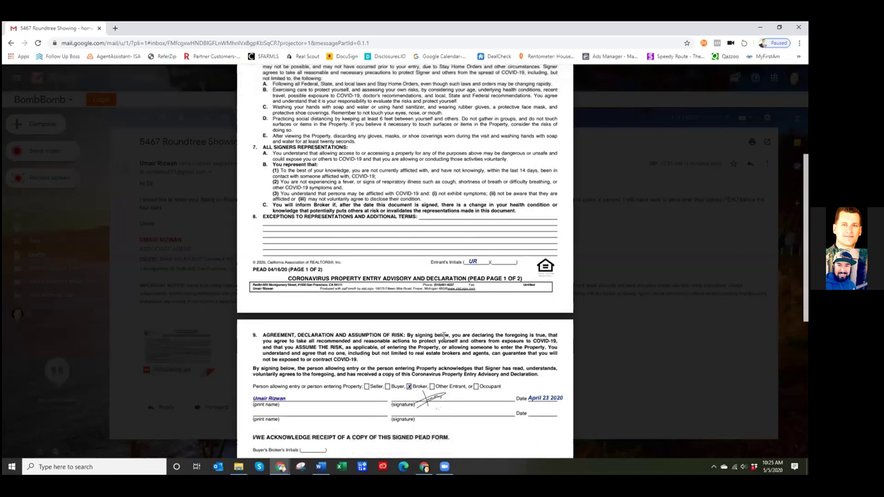
scroll(440, 335, "down", 4)
scroll(438, 329, "up", 5)
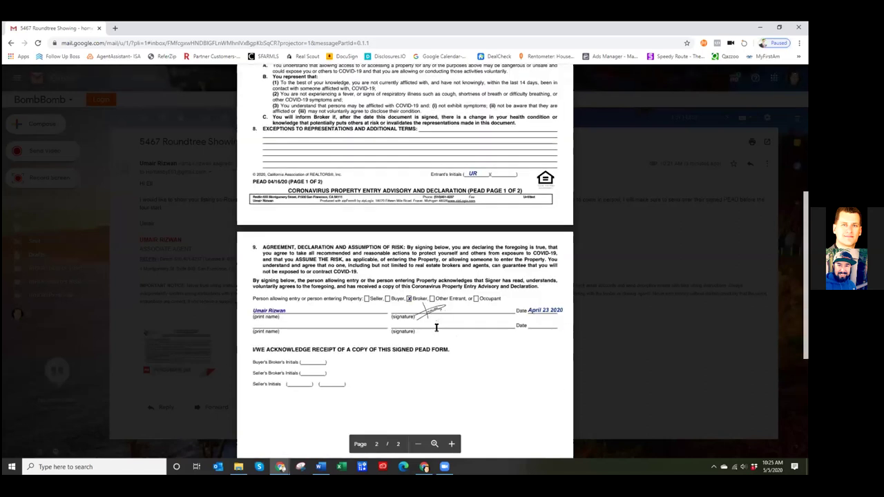
scroll(352, 243, "up", 3)
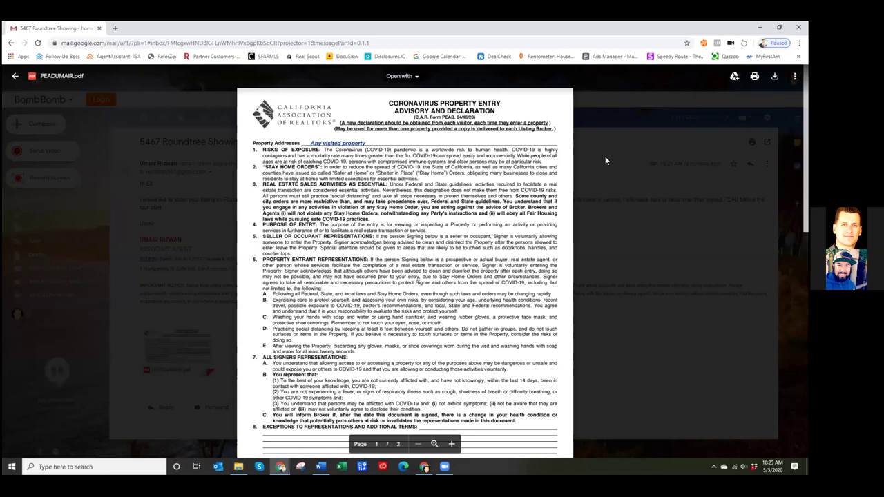
left_click(605, 156)
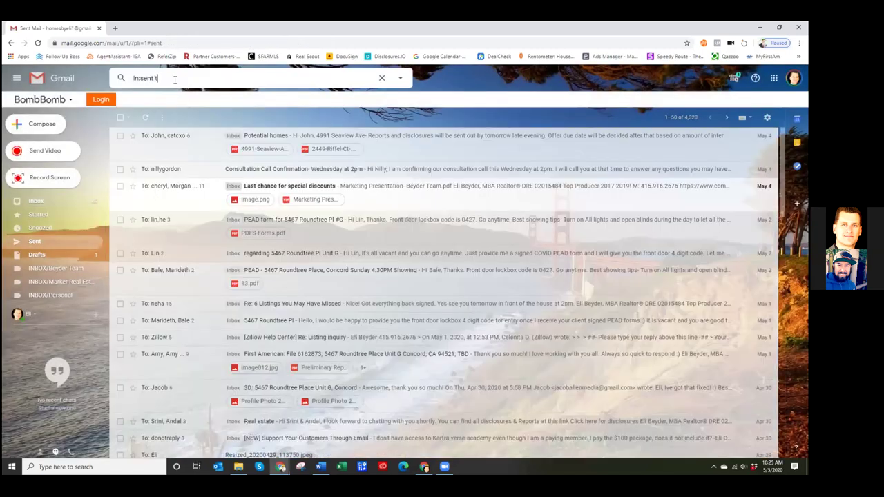
type("racy")
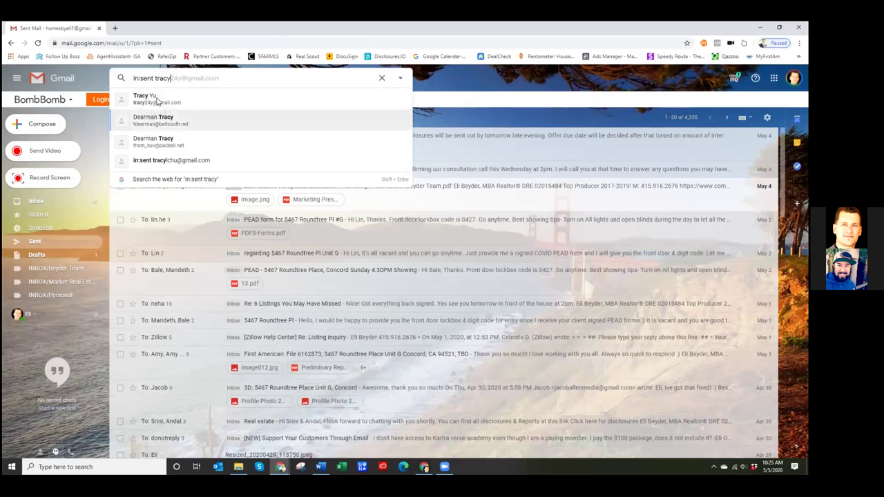
left_click(156, 101)
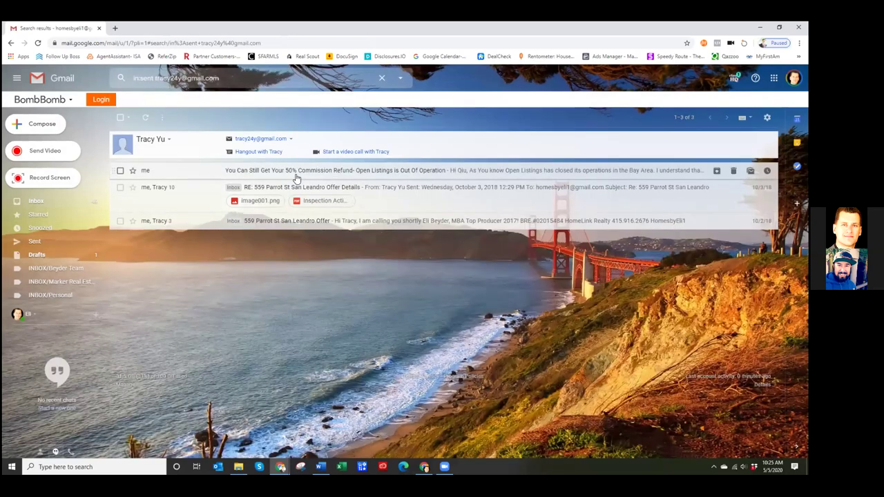
left_click(340, 192)
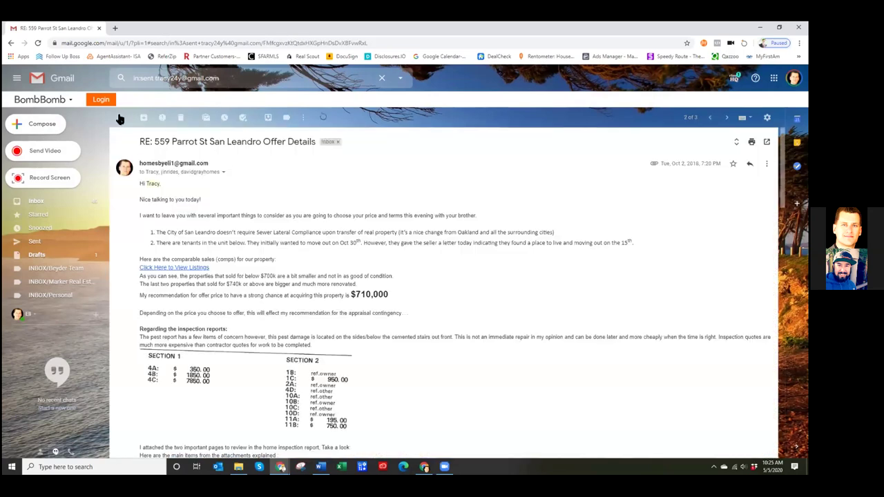
left_click(120, 119)
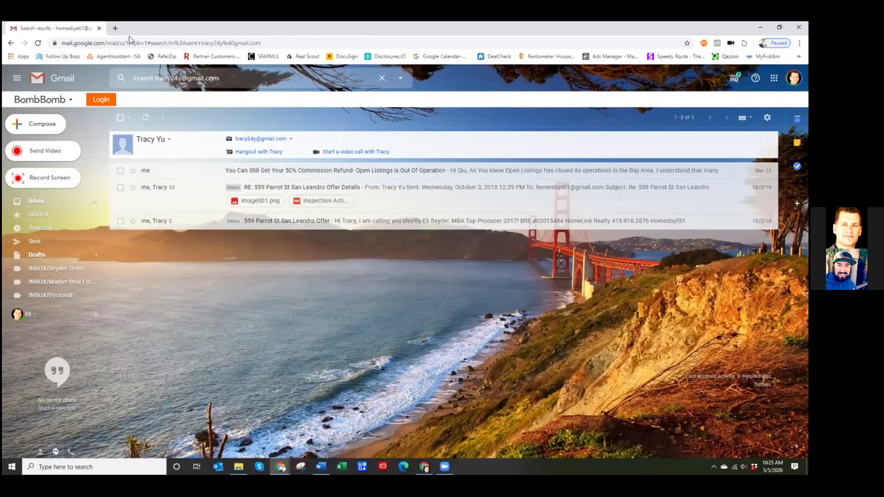
key("alt+Tab")
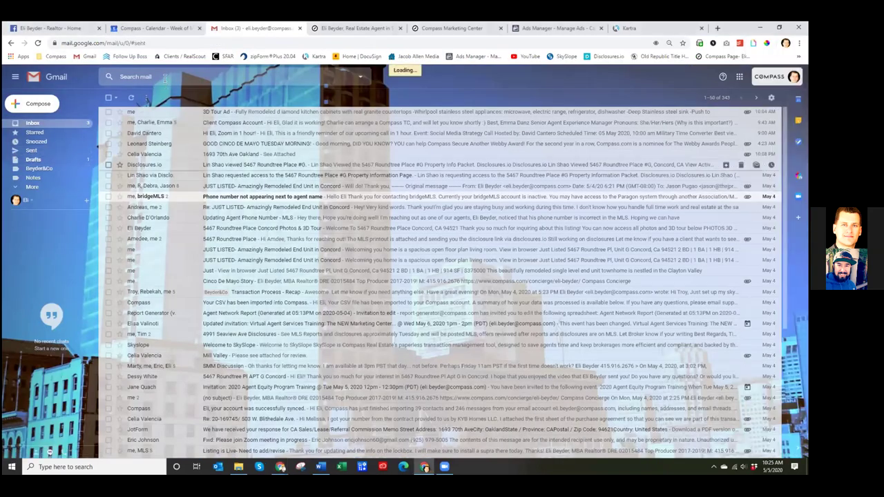
left_click(165, 77)
type("tracy")
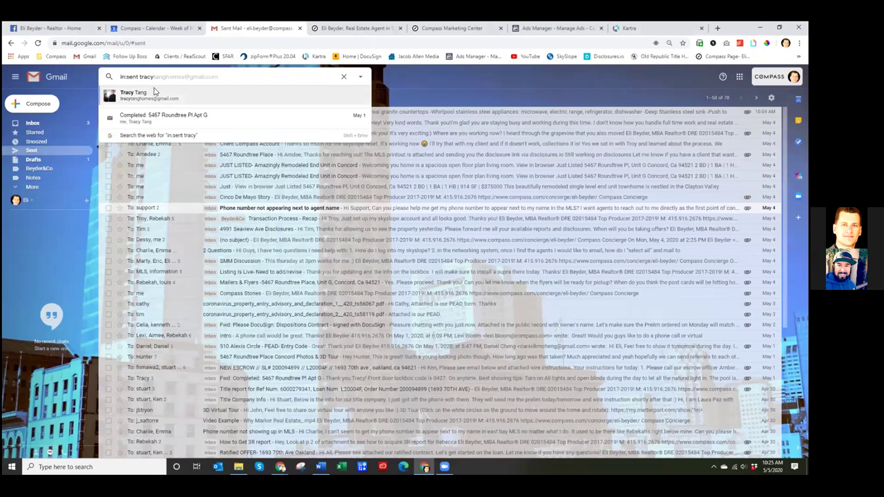
left_click(154, 93)
left_click(265, 164)
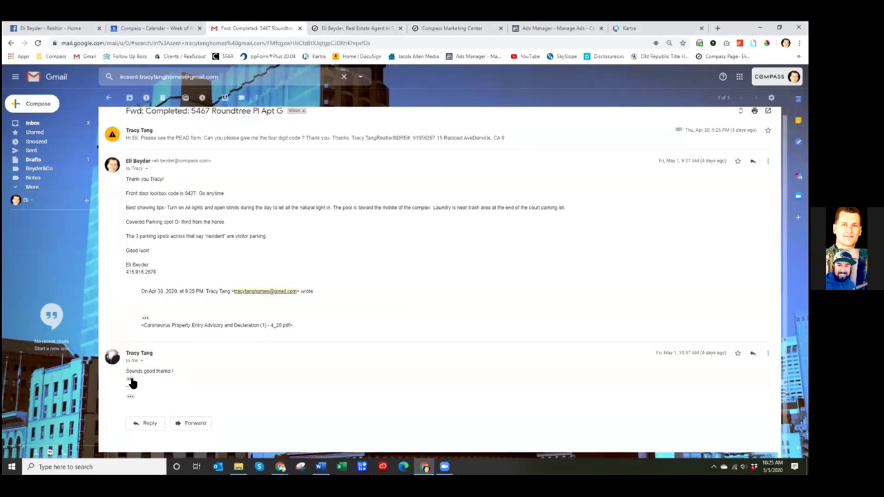
- Copy the lockbox and showing instructions, then switch back to the Roundtree Showing email
left_click_drag(126, 193, 241, 260)
right_click(201, 228)
left_click(218, 230)
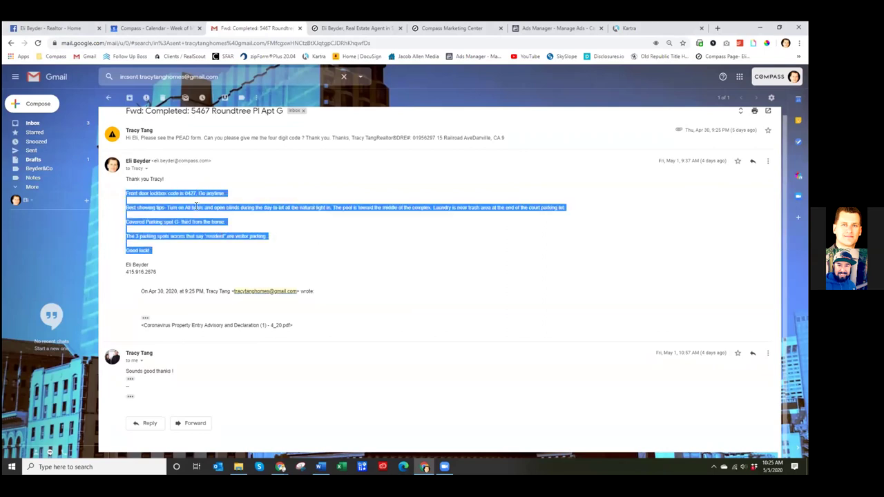
left_click_drag(175, 221, 208, 221)
left_click(173, 237)
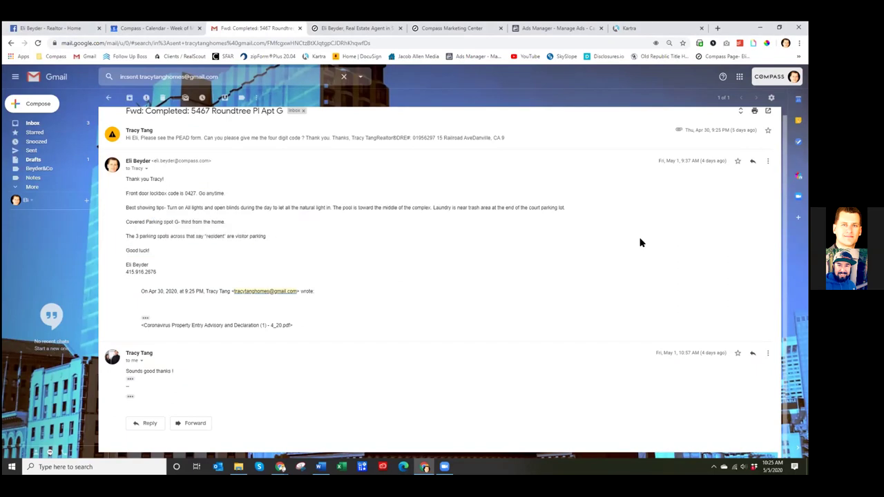
key("alt+Tab")
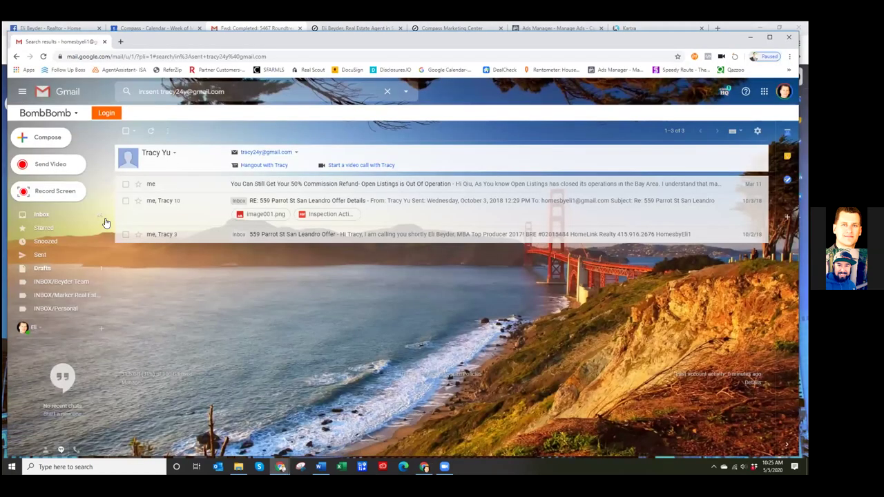
key("alt+Tab")
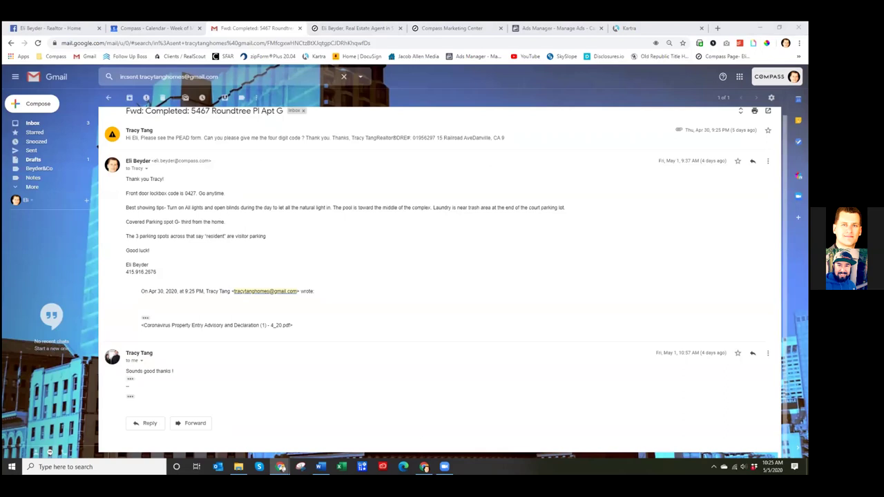
key("alt+Tab")
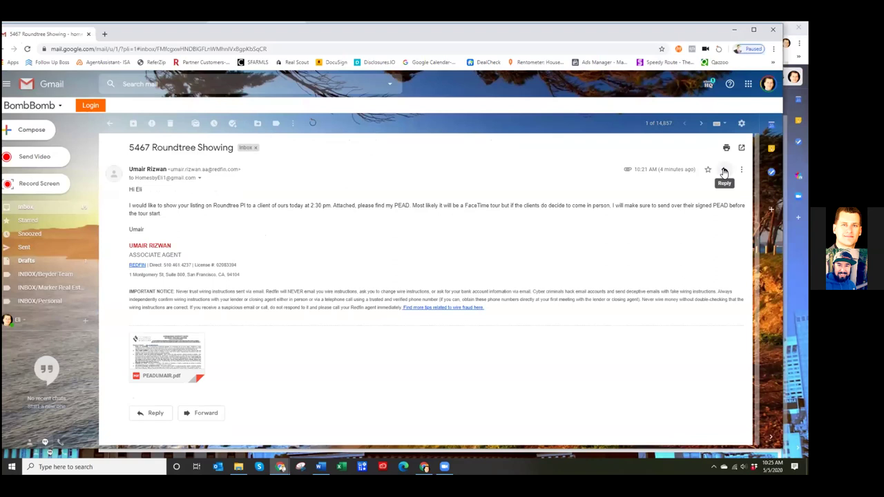
- Reply with a greeting, 'Thanks for the PEAD form.' and the pasted access instructions
left_click(724, 171)
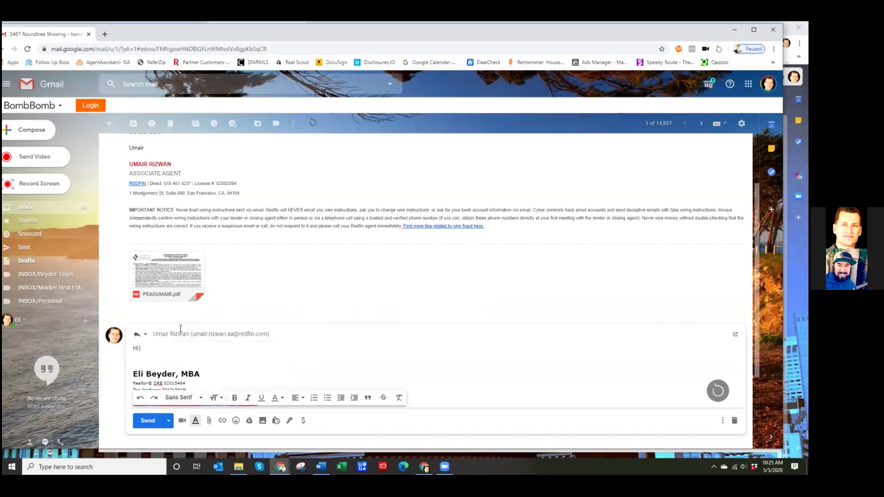
type(",")
key("Return")
key("Return")
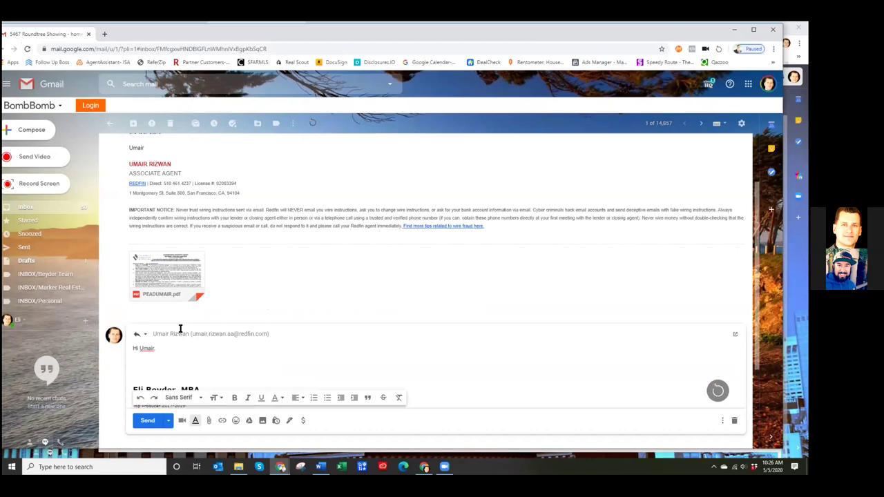
key("ctrl+v")
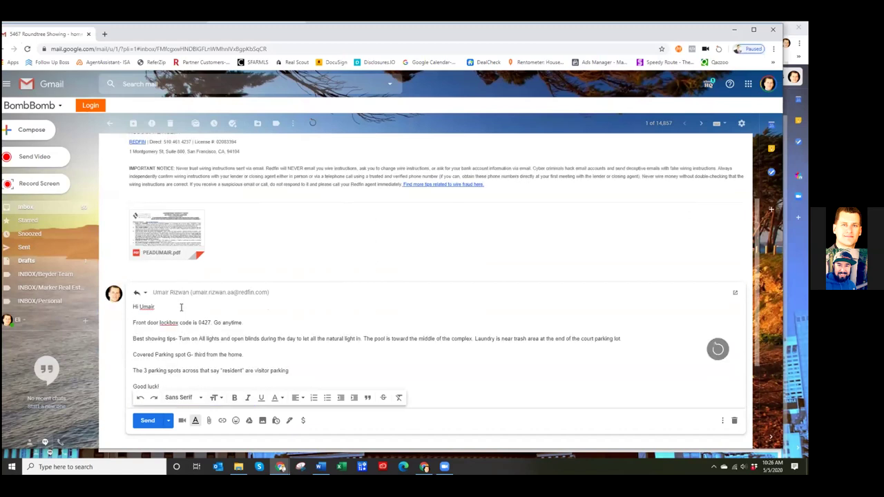
key("Return")
type("Thanks for the PEAD form.")
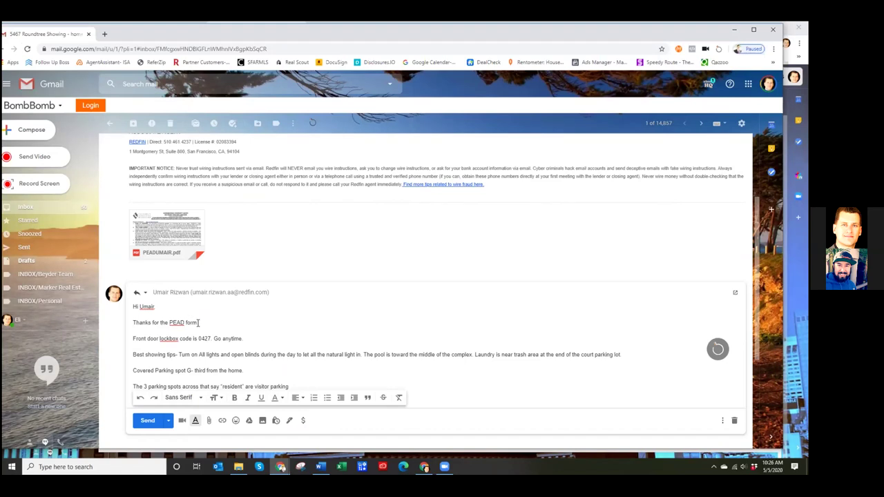
scroll(207, 324, "down", 2)
key("BackSpace")
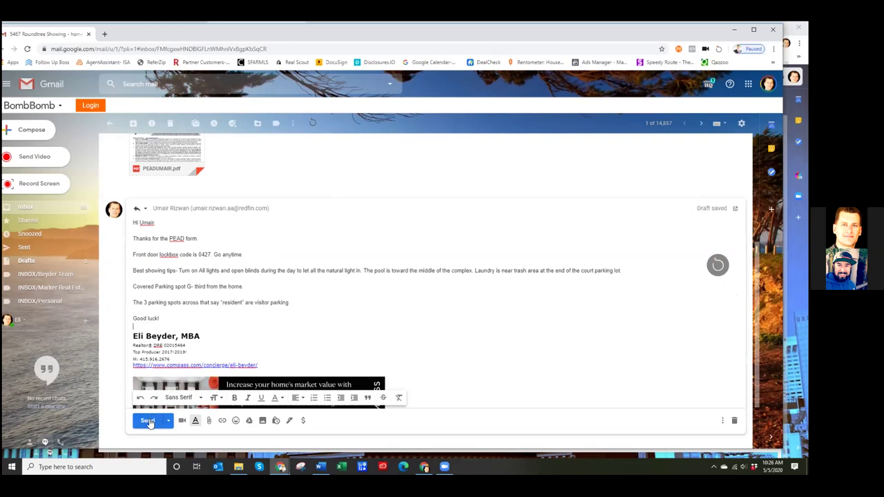
- Send the reply and return to the inbox in the other window
left_click(147, 422)
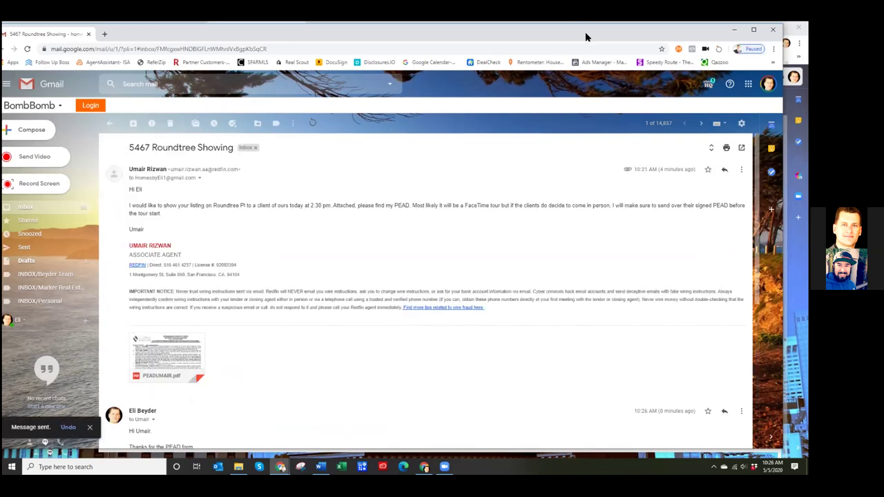
left_click(773, 29)
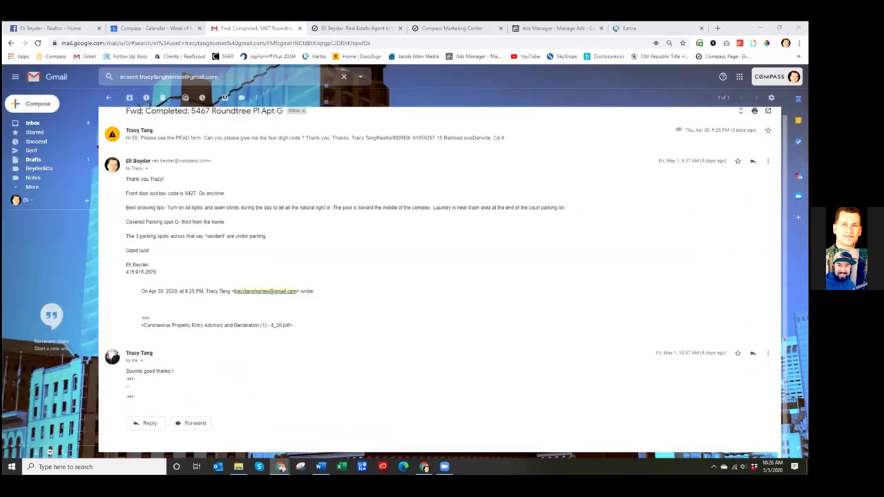
left_click(32, 123)
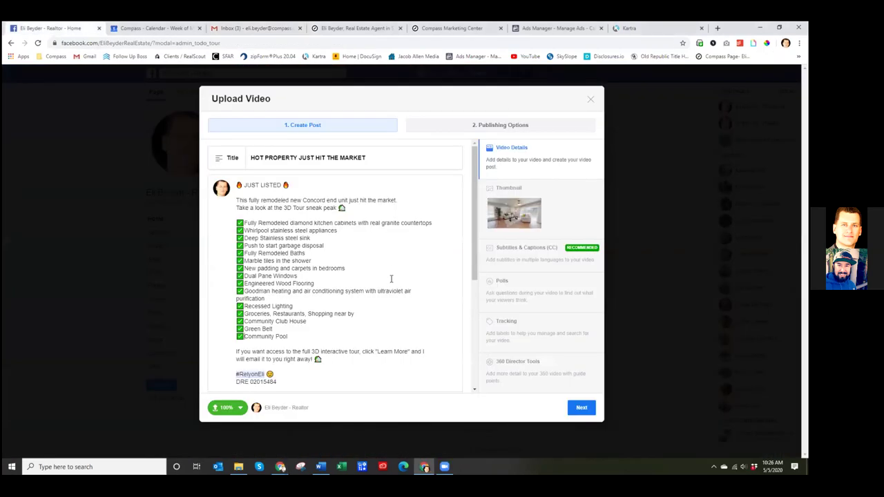
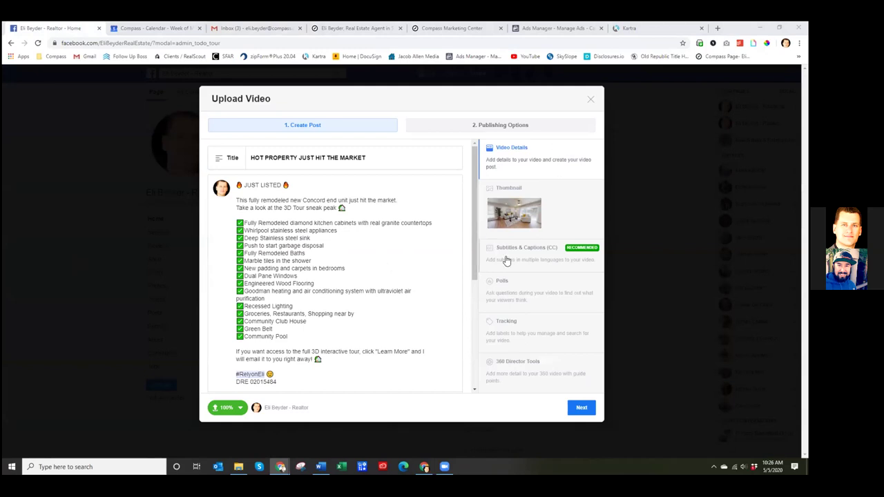
- Move the "click Learn More" sentence onto its own line after a blank line
left_click(473, 217)
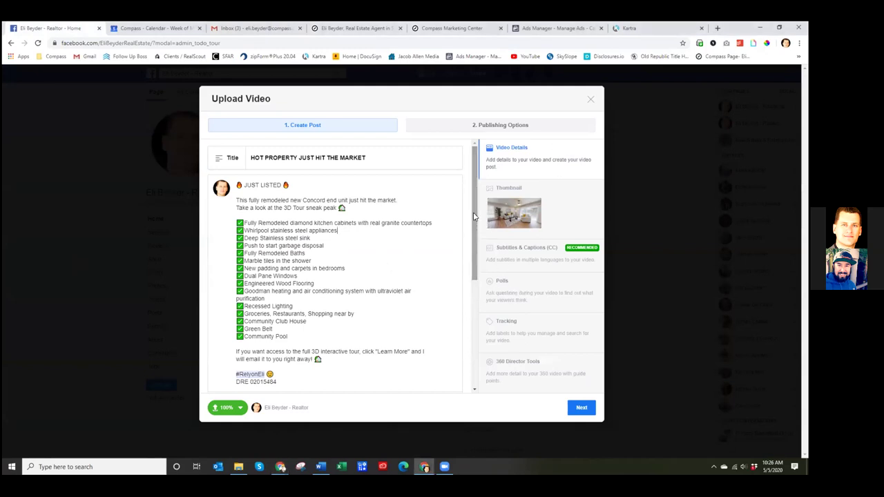
left_click(361, 360)
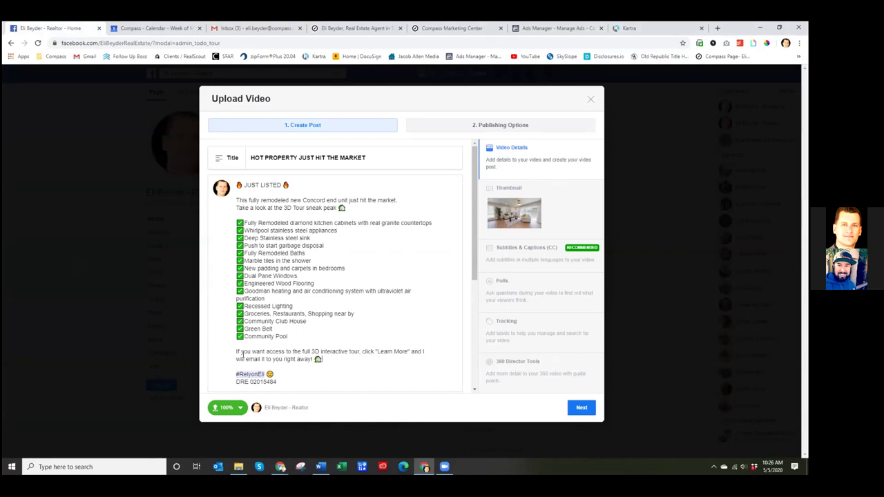
left_click_drag(302, 351, 360, 352)
scroll(331, 329, "down", 3)
scroll(329, 318, "up", 3)
left_click(362, 352)
key("Return")
scroll(446, 298, "down", 1)
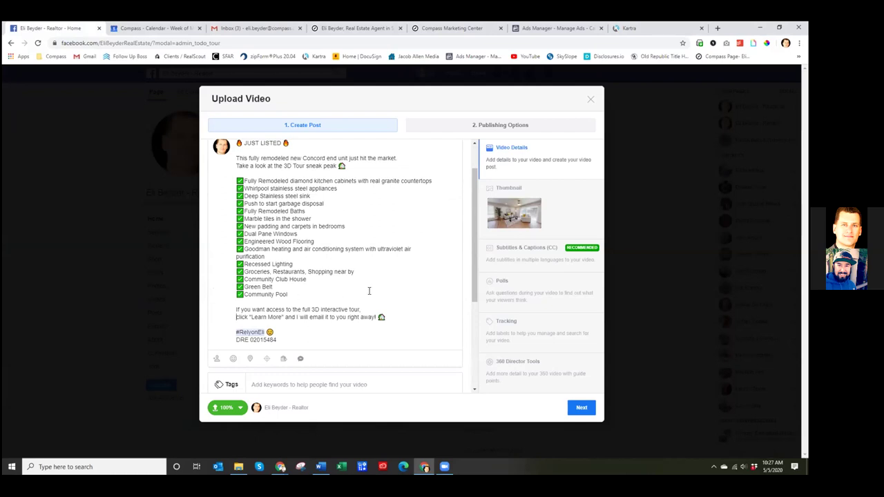
key("Return")
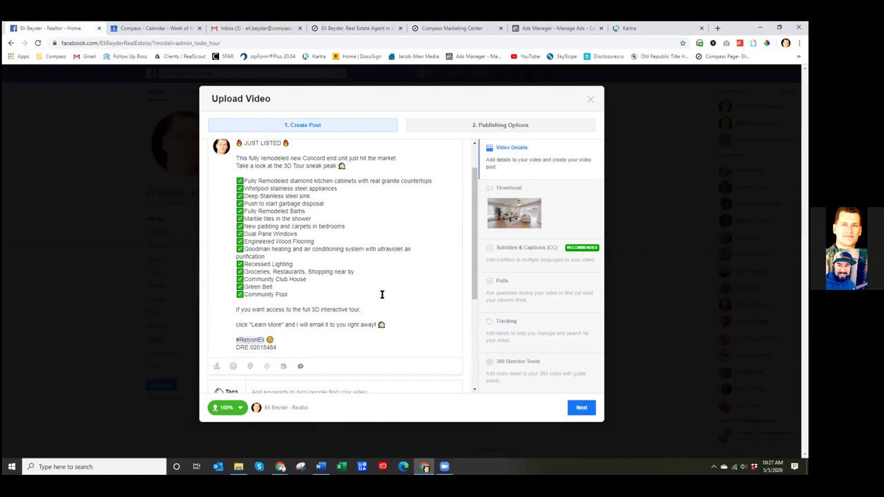
- Capitalise "click" to "Click" at the start of the Learn More line
left_click_drag(362, 309, 312, 310)
left_click(239, 327)
type("C")
key("Delete")
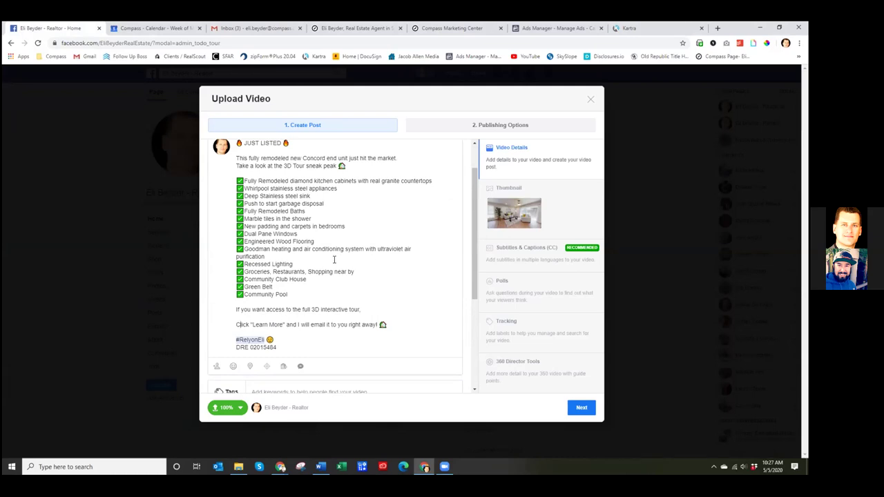
scroll(339, 254, "up", 2)
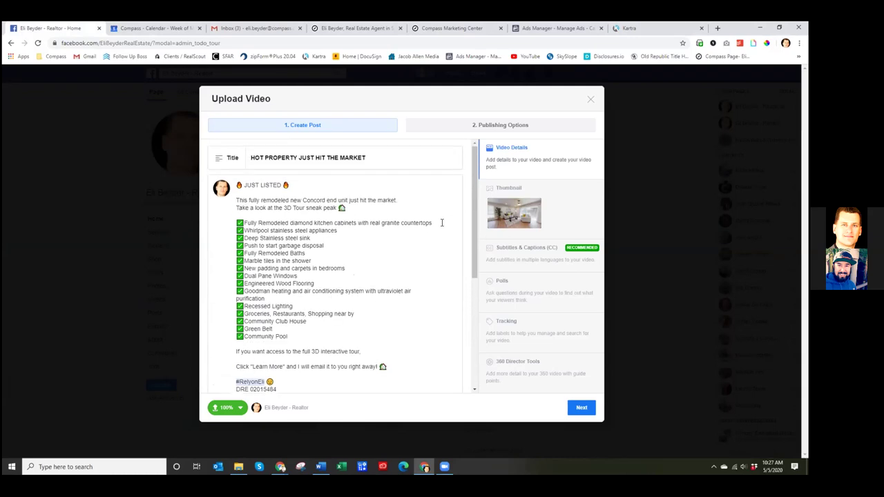
left_click(550, 200)
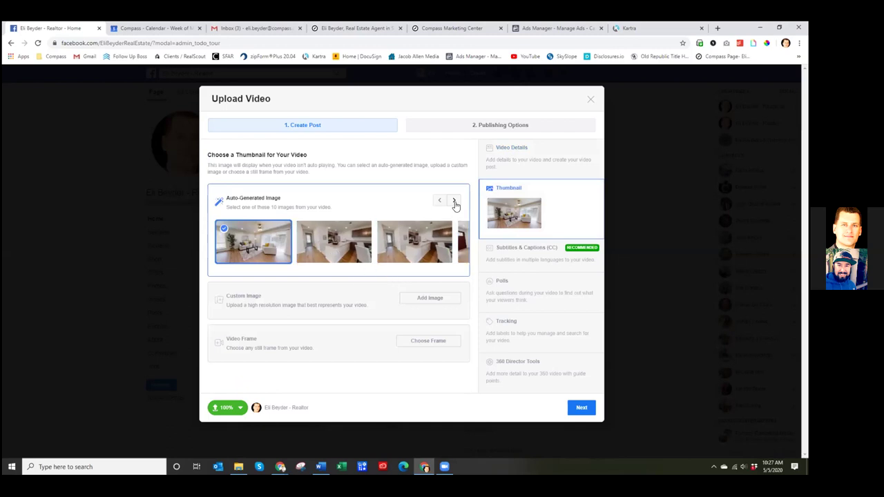
- Browse the auto-generated thumbnails and try several dollhouse frames as the video thumbnail
left_click(454, 200)
left_click(455, 201)
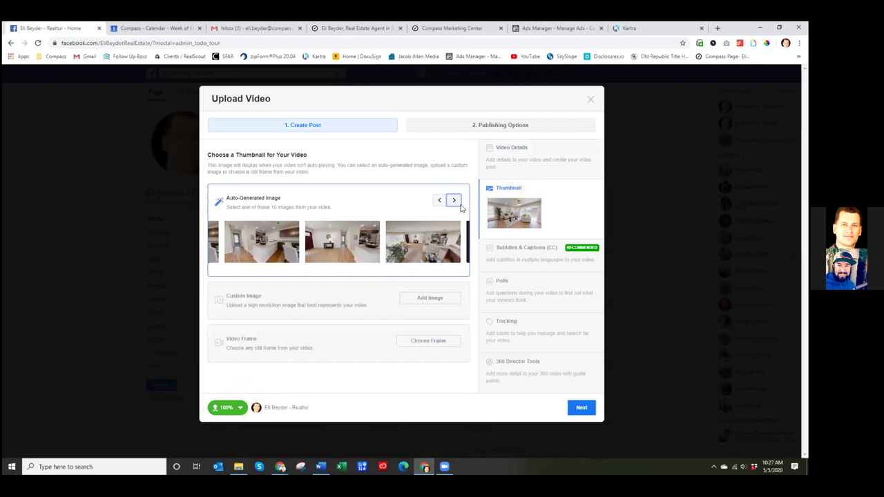
left_click(454, 200)
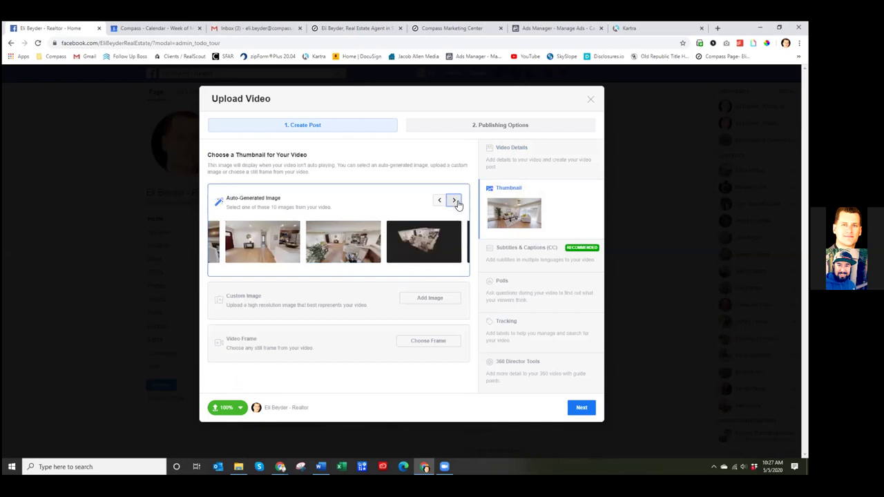
left_click(427, 252)
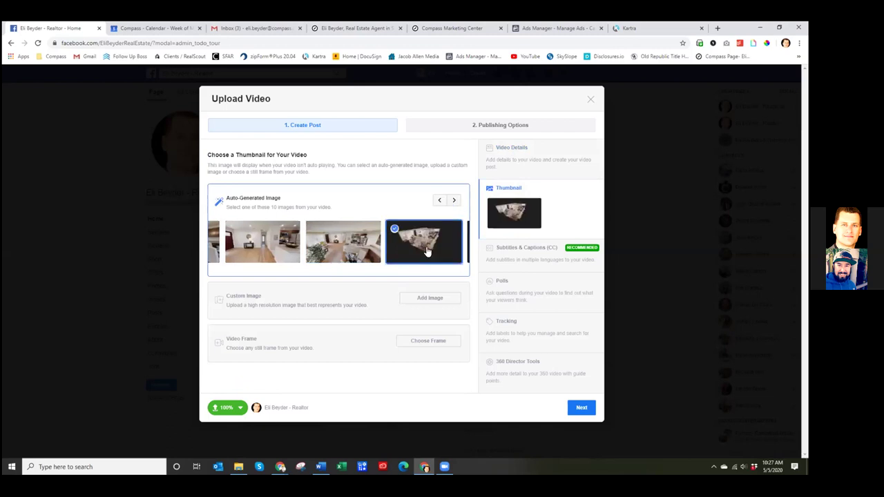
left_click(454, 200)
left_click(454, 200)
left_click(339, 242)
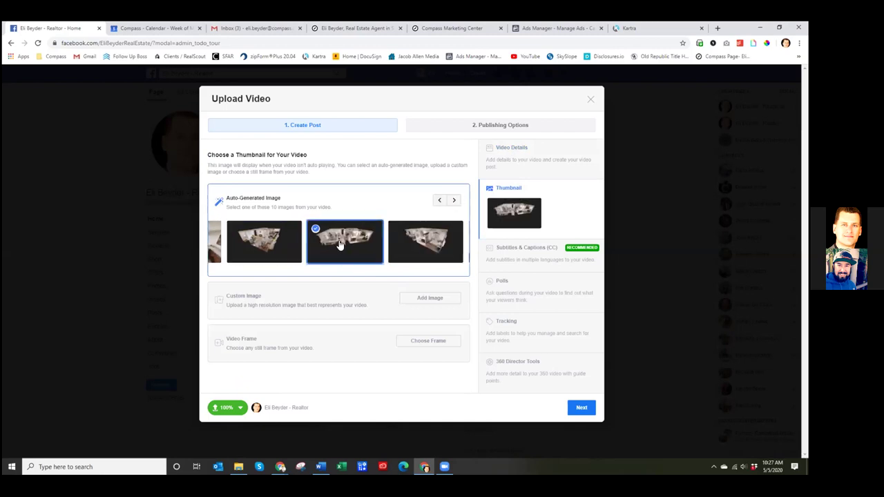
left_click(422, 240)
left_click(454, 200)
left_click(454, 200)
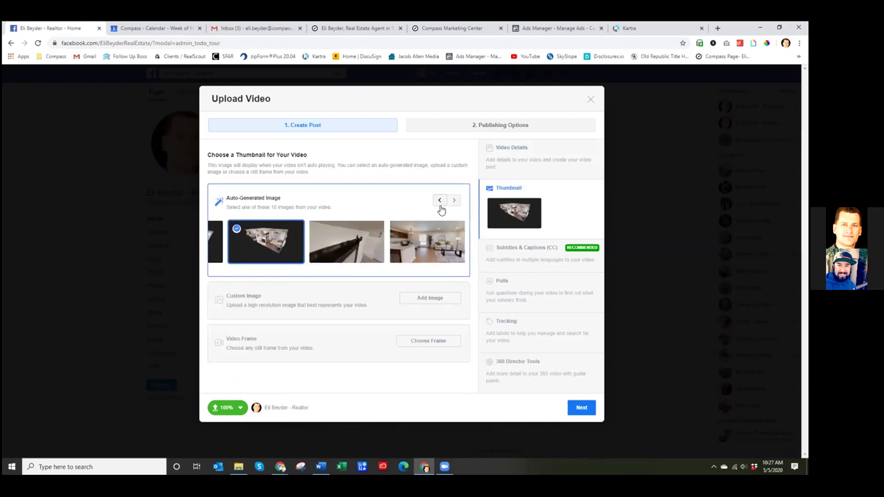
left_click(426, 252)
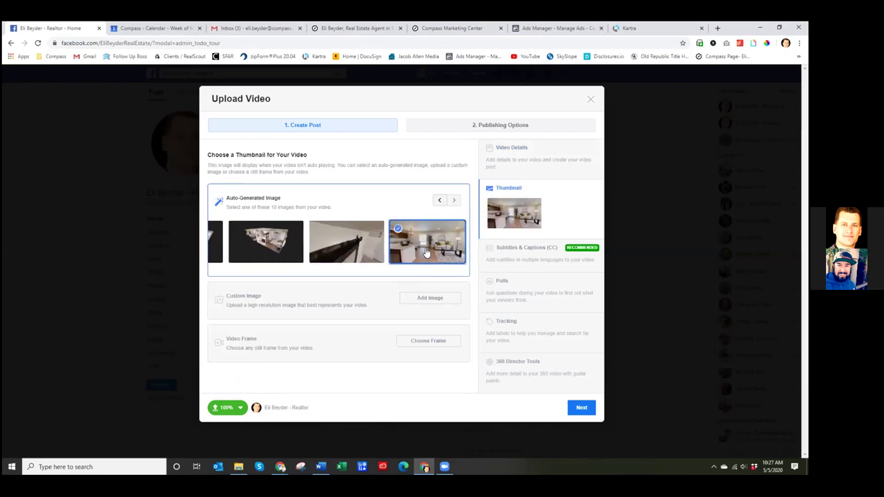
left_click(441, 200)
left_click(441, 201)
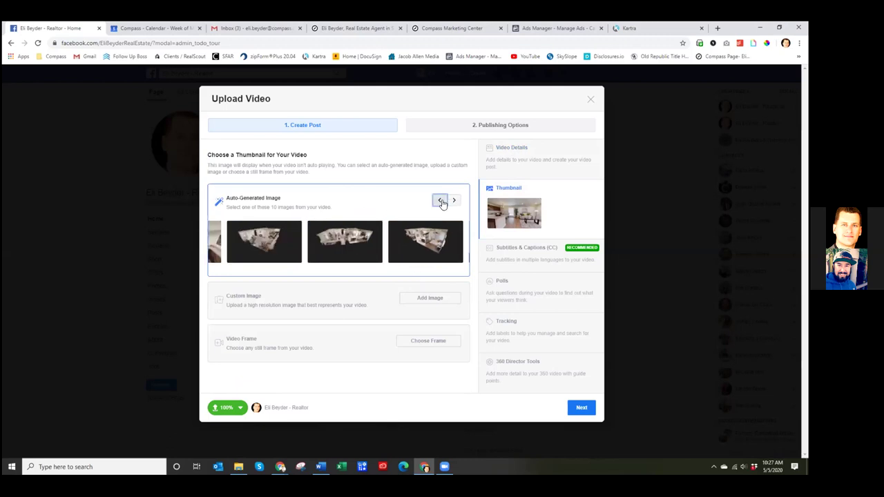
left_click(286, 245)
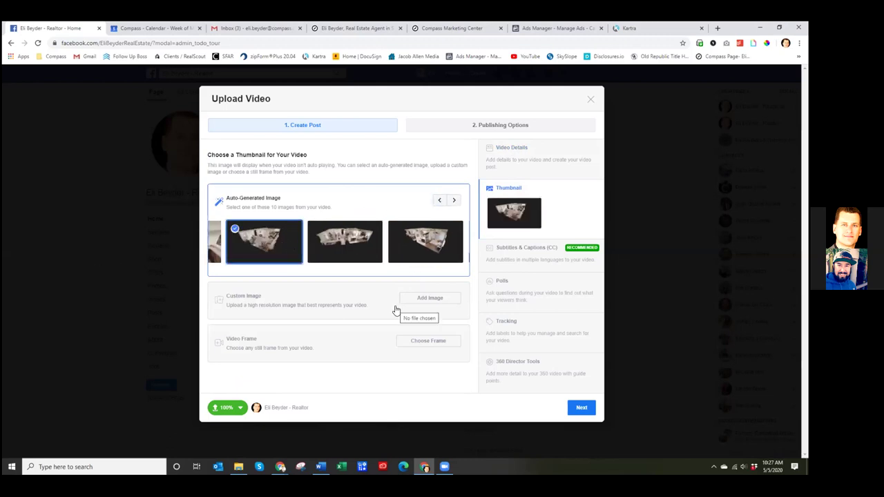
left_click(342, 256)
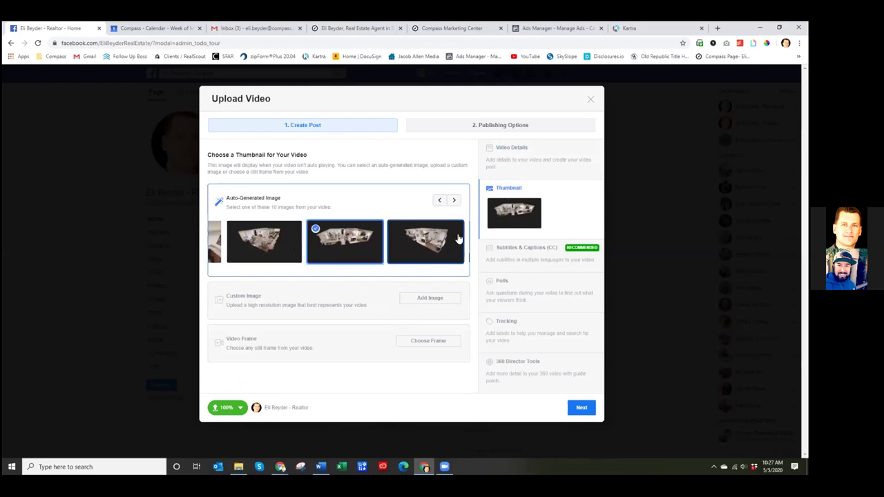
- Settle on the middle dollhouse frame as the video's thumbnail
left_click(440, 201)
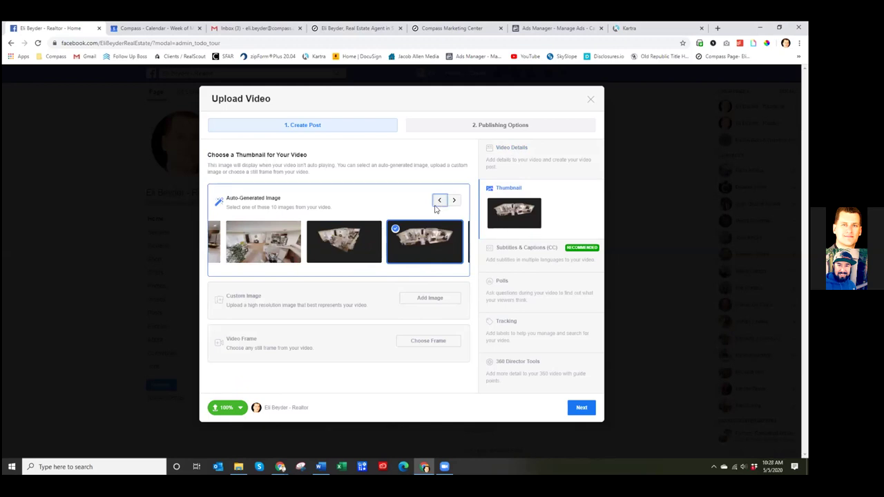
left_click(440, 201)
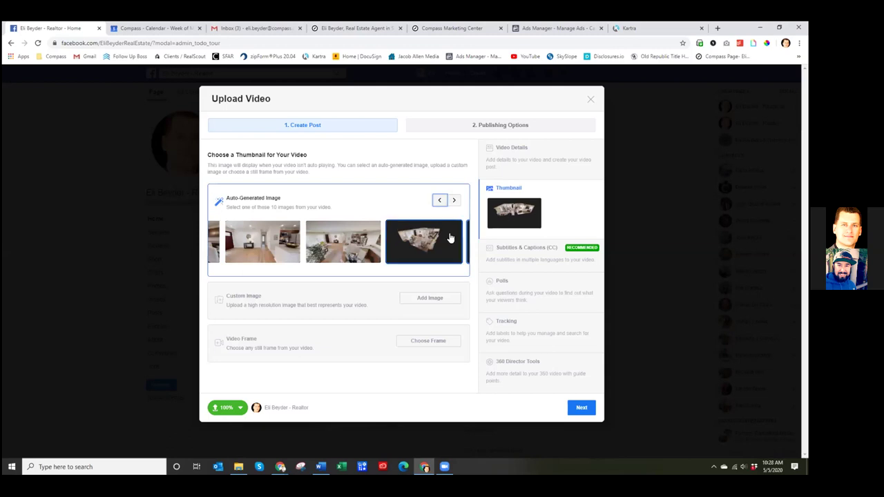
left_click(454, 199)
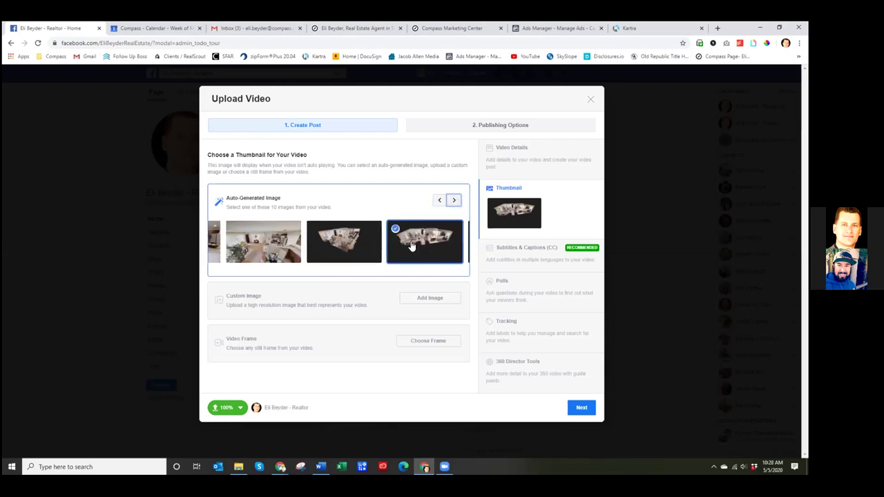
left_click(359, 252)
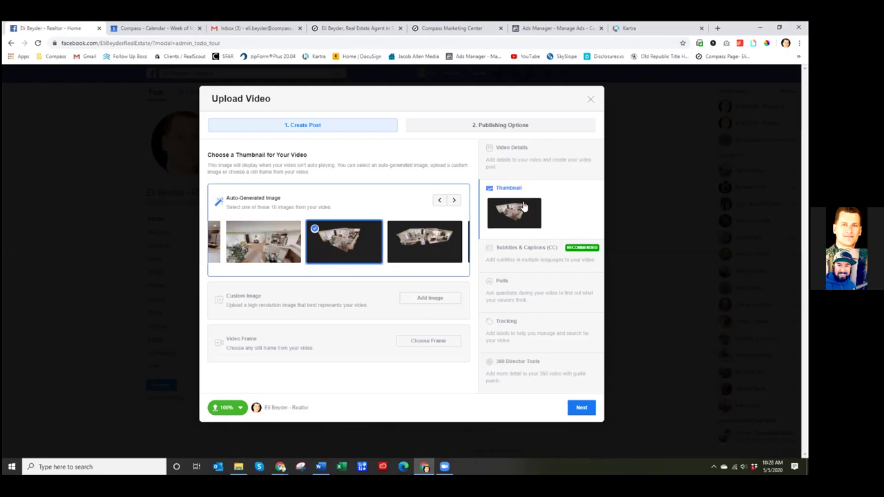
left_click(453, 200)
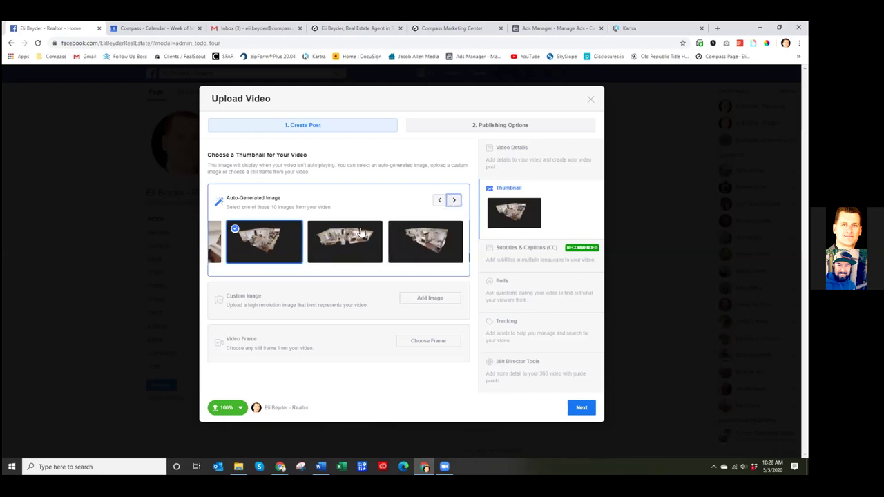
left_click(418, 246)
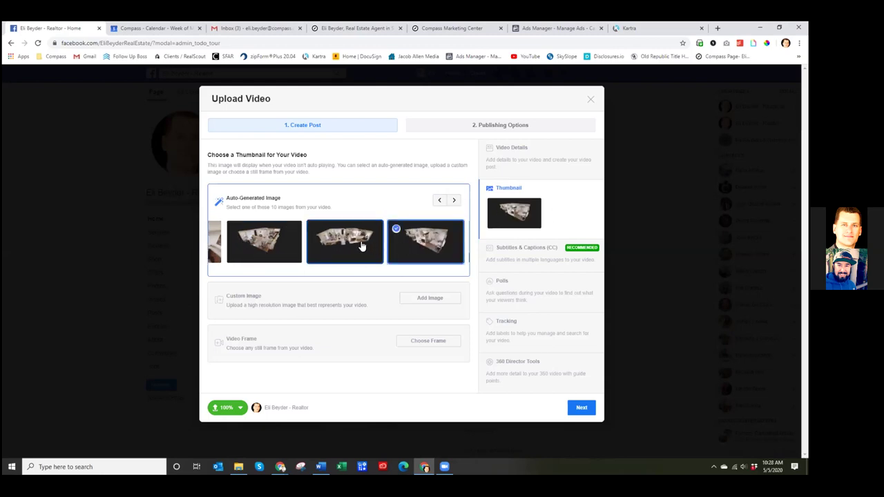
left_click(361, 245)
left_click(439, 200)
left_click(440, 201)
left_click(440, 202)
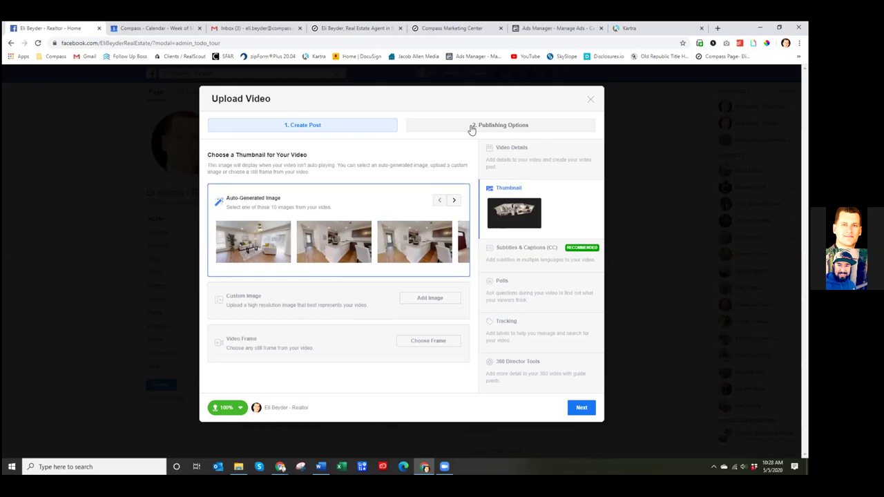
left_click(532, 257)
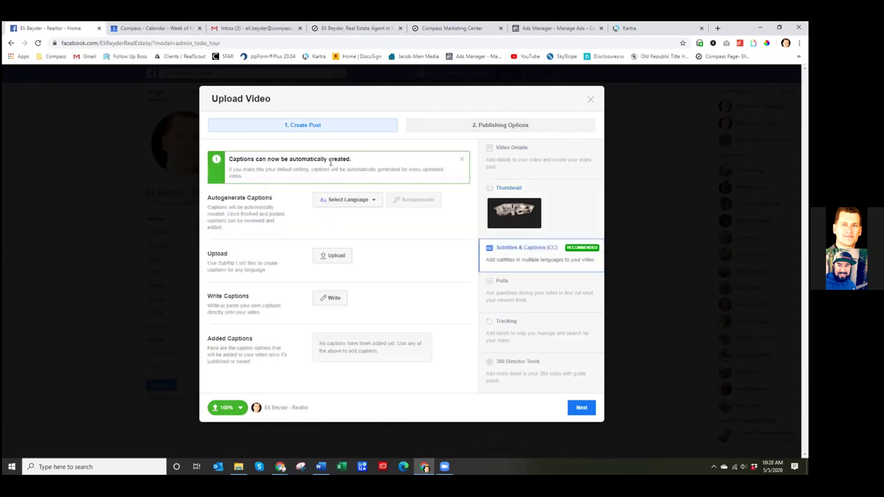
- Review the title and description, then publish the video immediately with Publish now
left_click(511, 164)
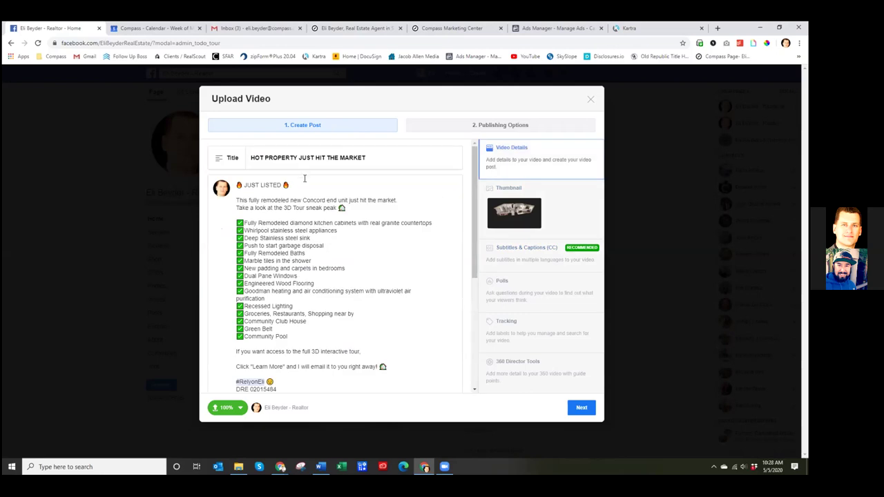
scroll(304, 178, "down", 5)
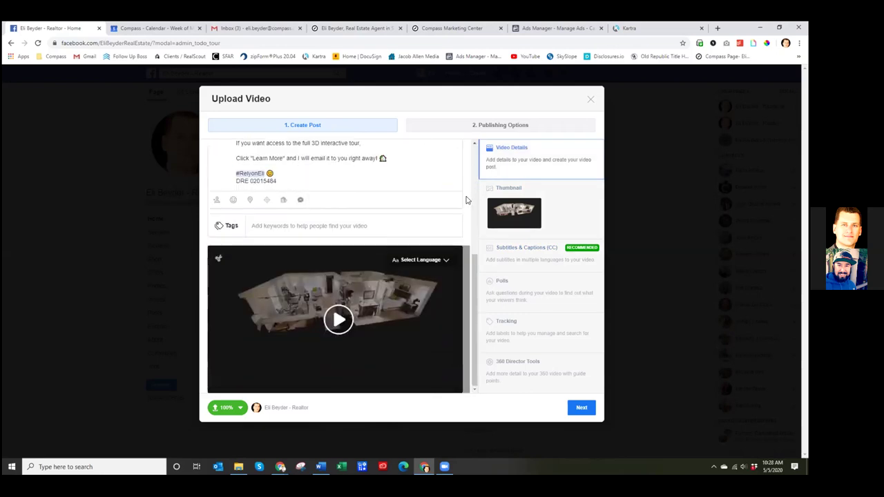
scroll(466, 201, "up", 5)
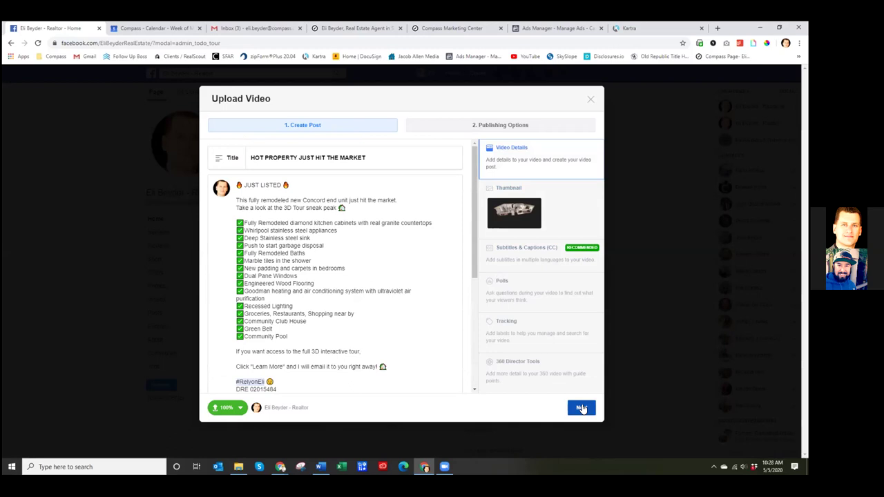
left_click(581, 408)
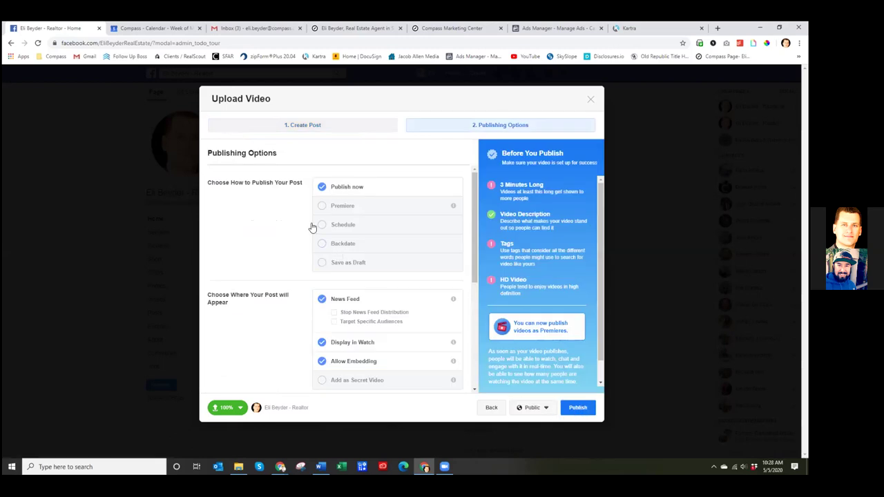
scroll(276, 250, "down", 2)
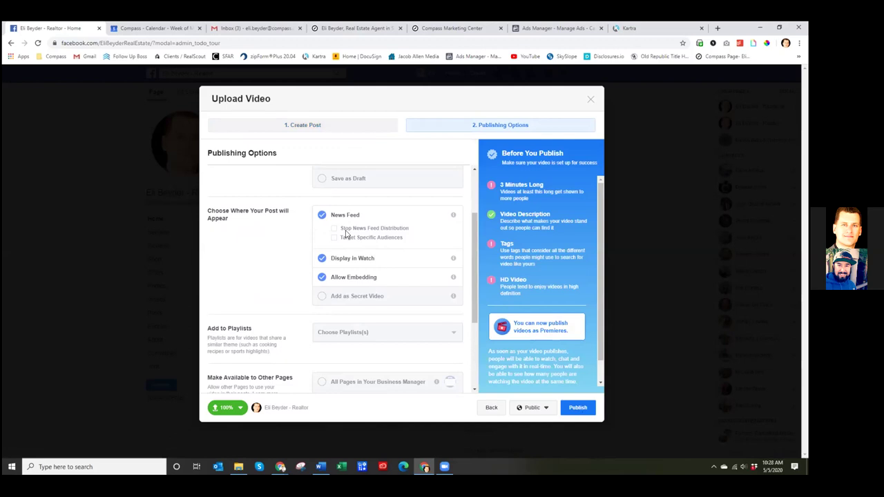
scroll(251, 268, "down", 3)
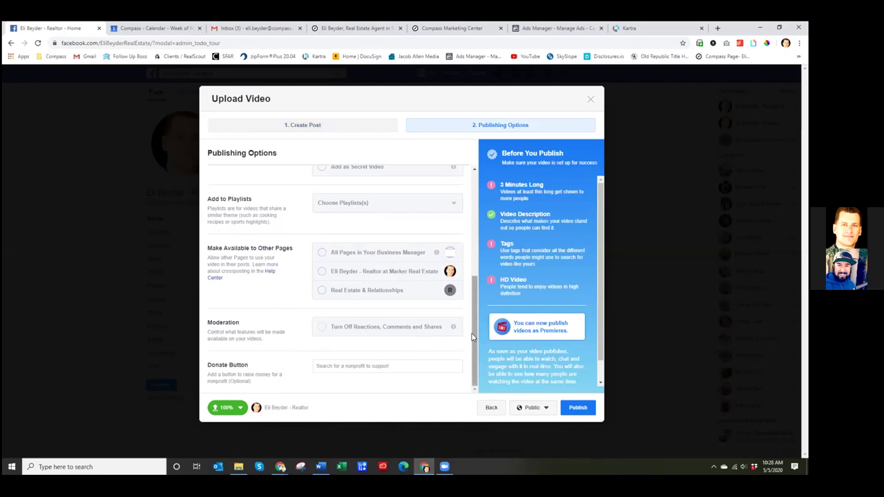
left_click_drag(472, 333, 469, 227)
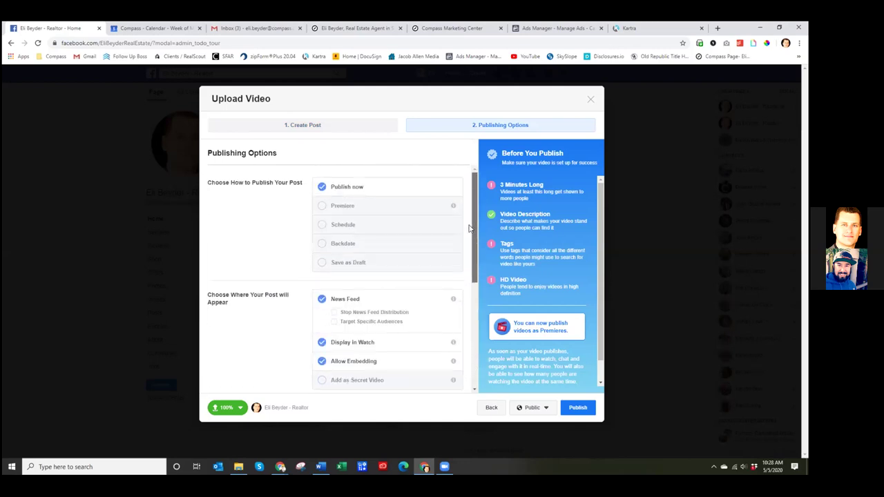
left_click(577, 407)
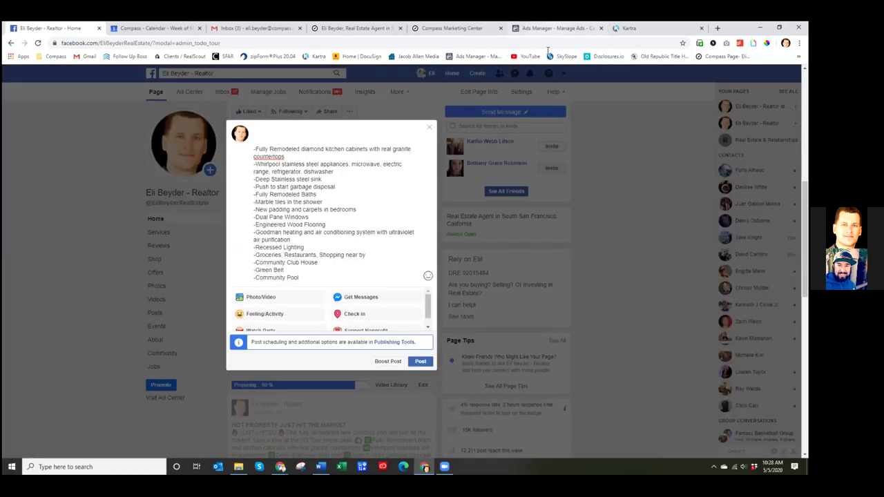
- Close the composer and scroll through the live JUST LISTED post on the page timeline
left_click(429, 130)
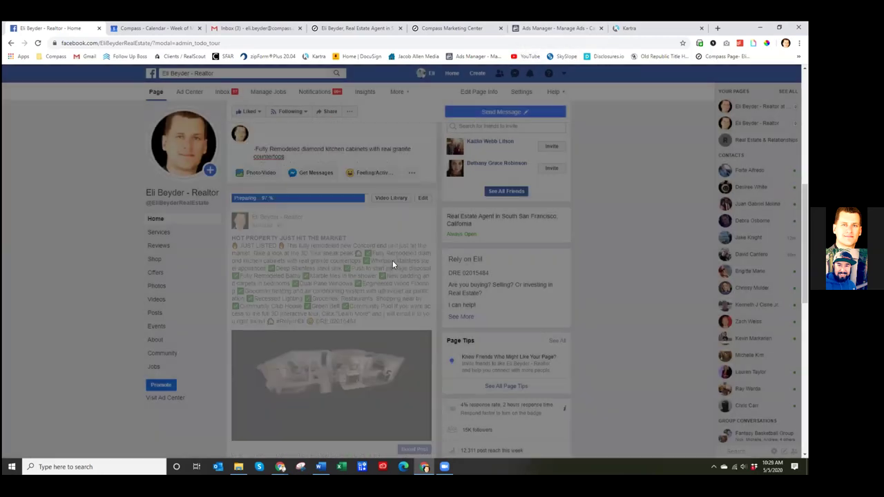
scroll(628, 202, "down", 1)
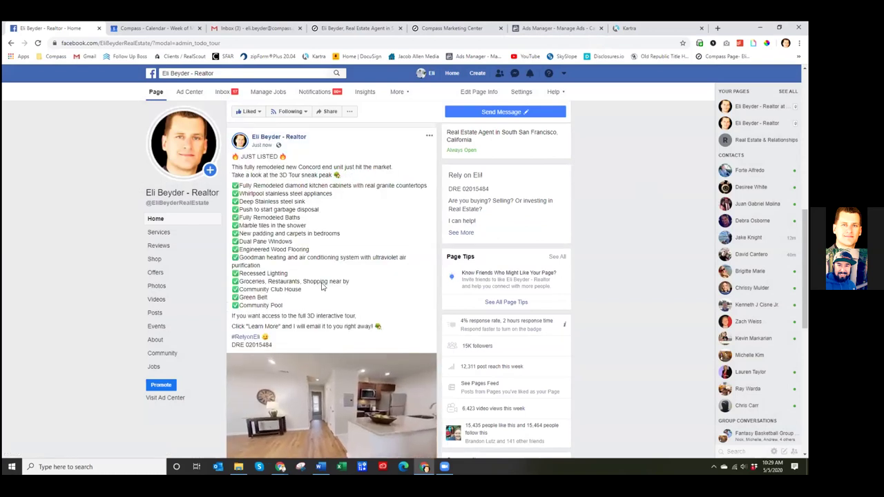
scroll(580, 236, "down", 1)
scroll(580, 237, "down", 2)
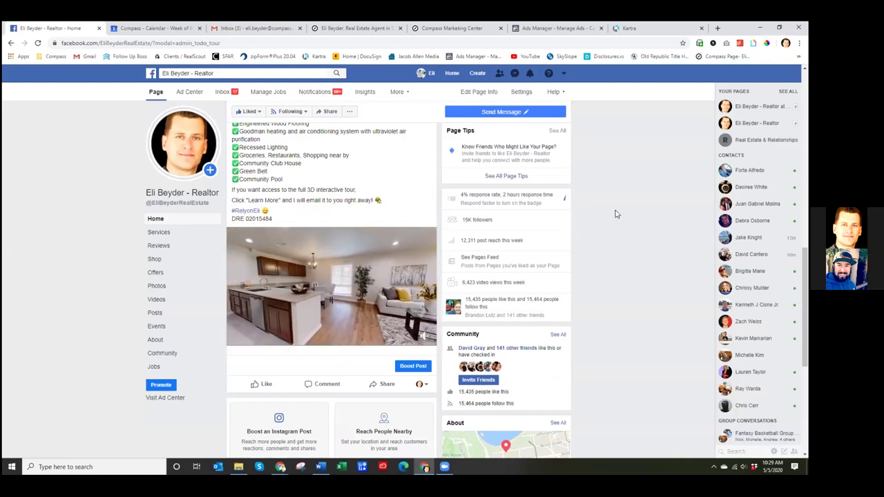
scroll(569, 195, "down", 4)
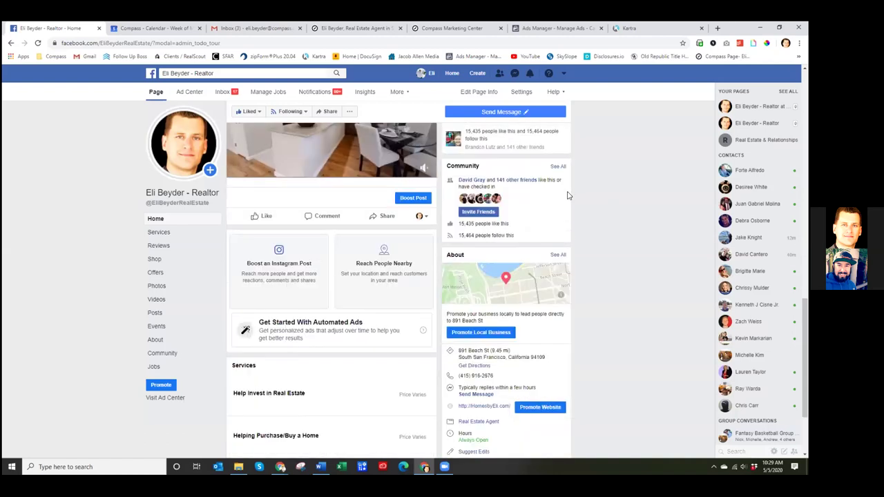
scroll(572, 212, "up", 4)
scroll(571, 212, "up", 5)
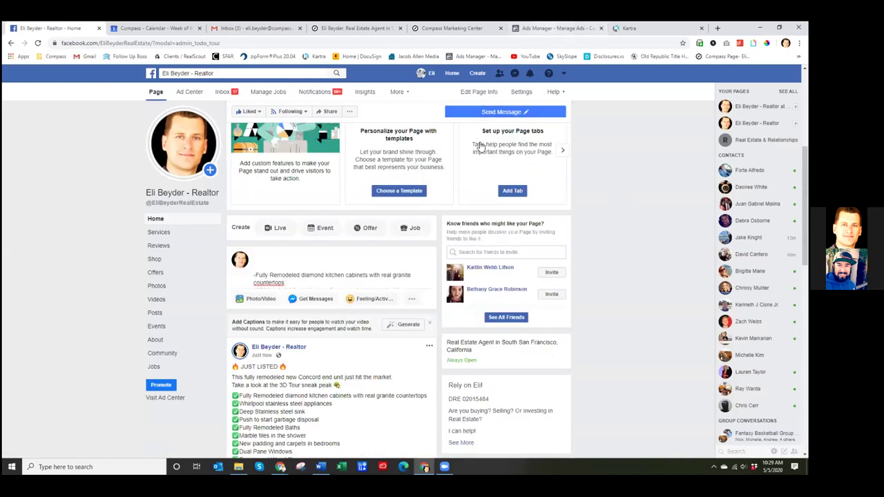
left_click(556, 27)
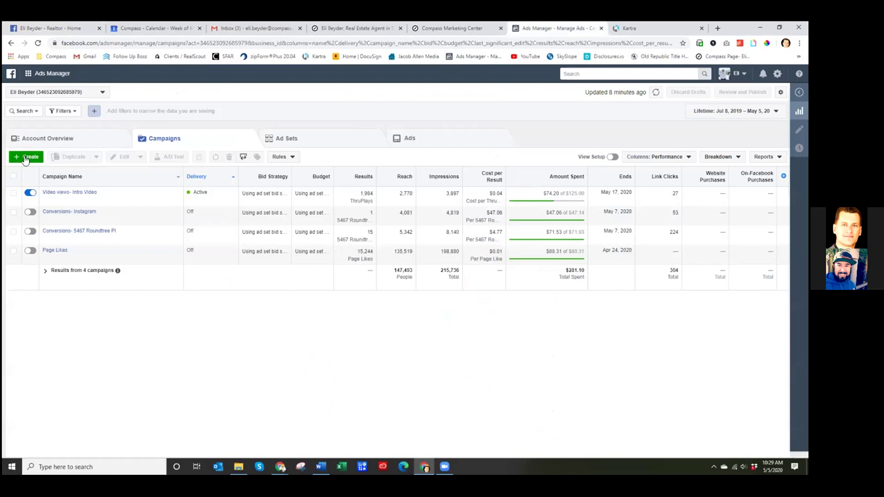
- Visit Events Manager, then go to the Audiences page from the business tools menu
left_click(28, 75)
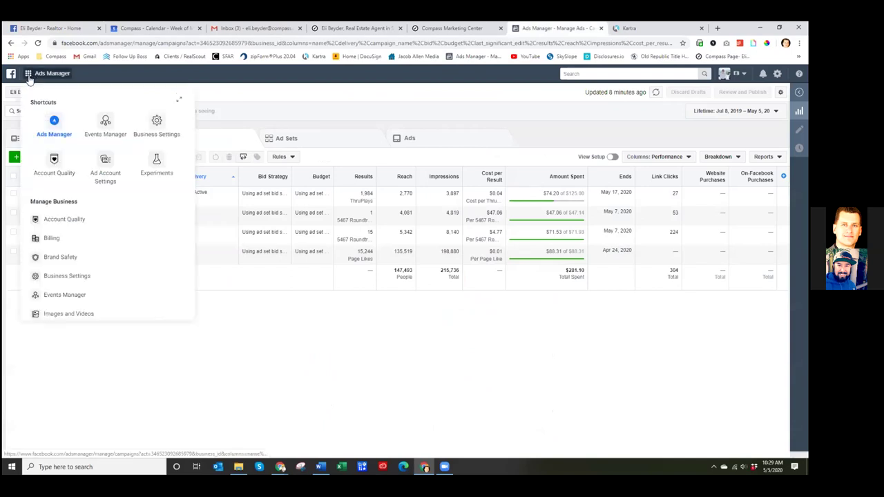
left_click(105, 125)
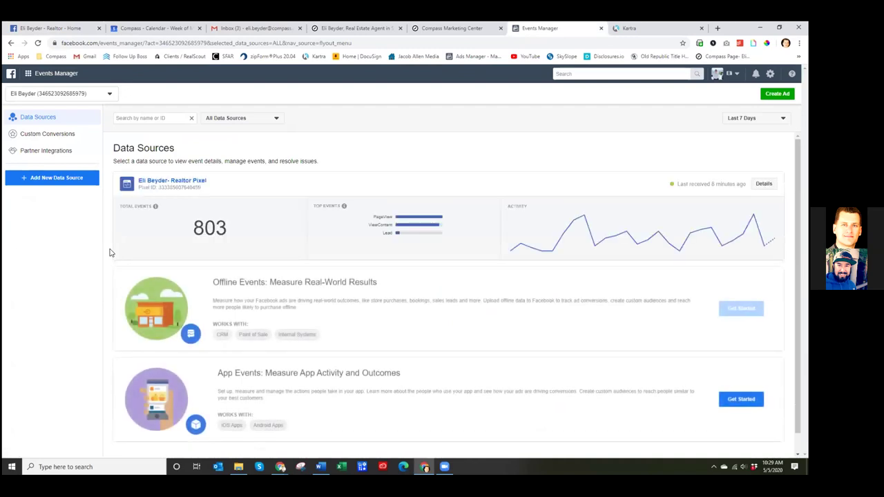
left_click(42, 74)
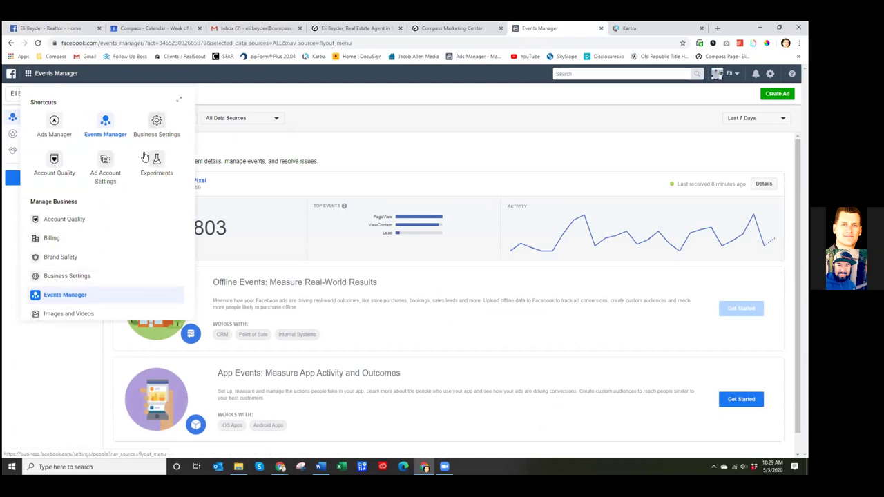
scroll(60, 268, "down", 2)
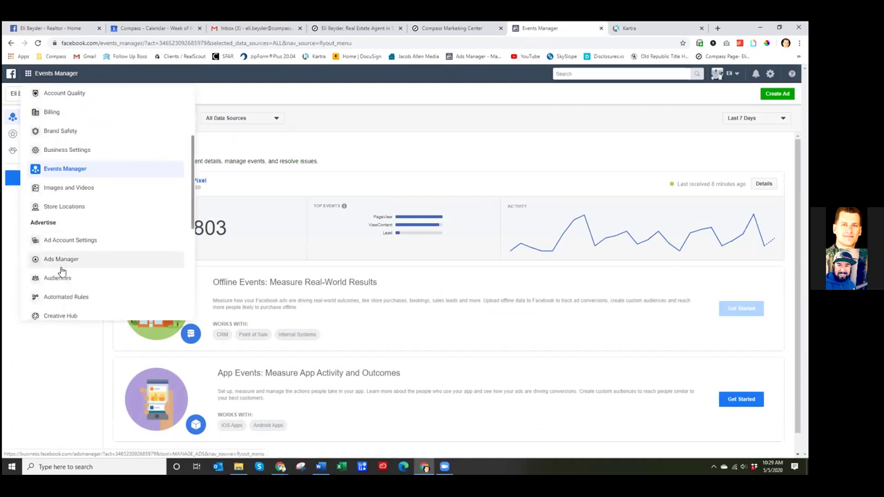
left_click(59, 279)
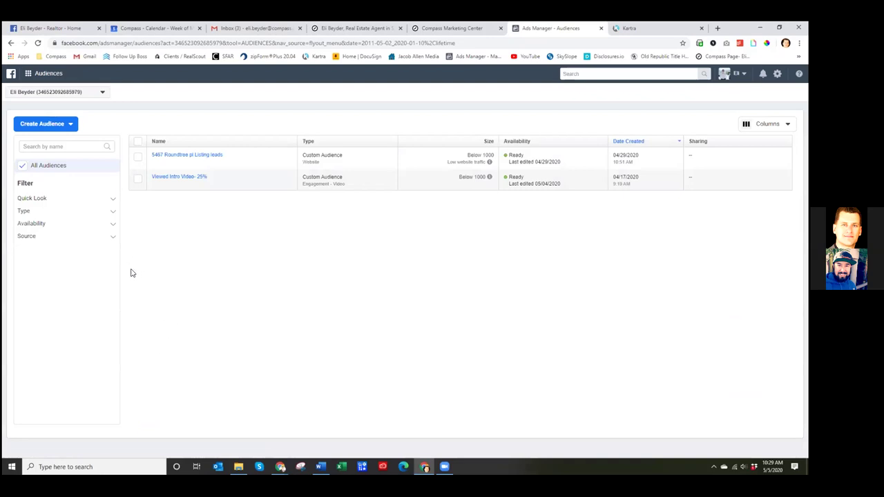
- Expand the remaining five comments on the Concord condo video post
left_click(52, 27)
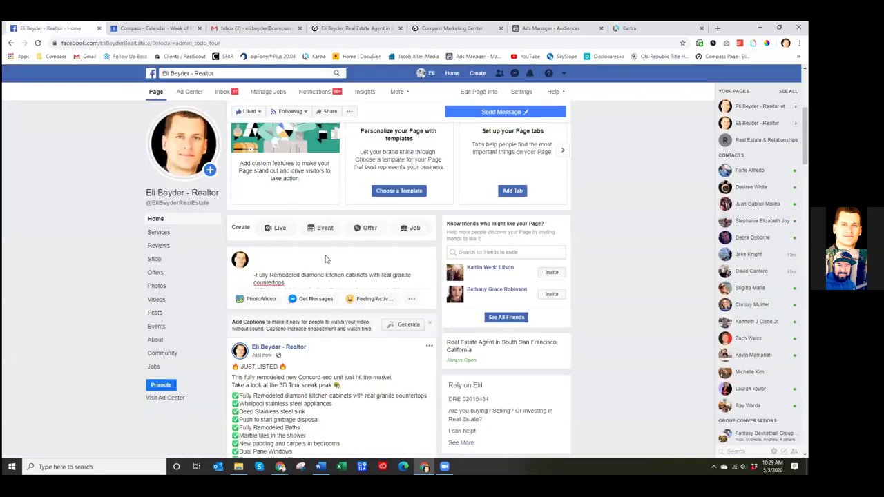
scroll(445, 338, "down", 10)
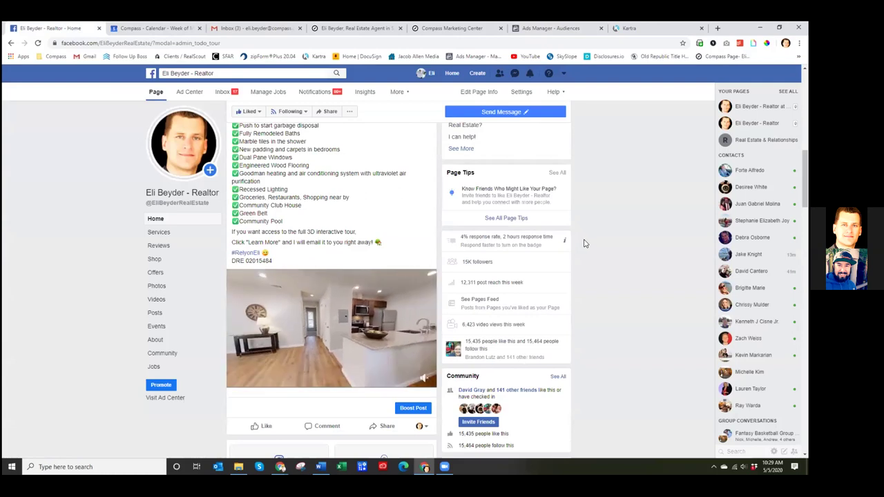
scroll(583, 240, "up", 15)
scroll(582, 245, "down", 6)
scroll(582, 250, "down", 2)
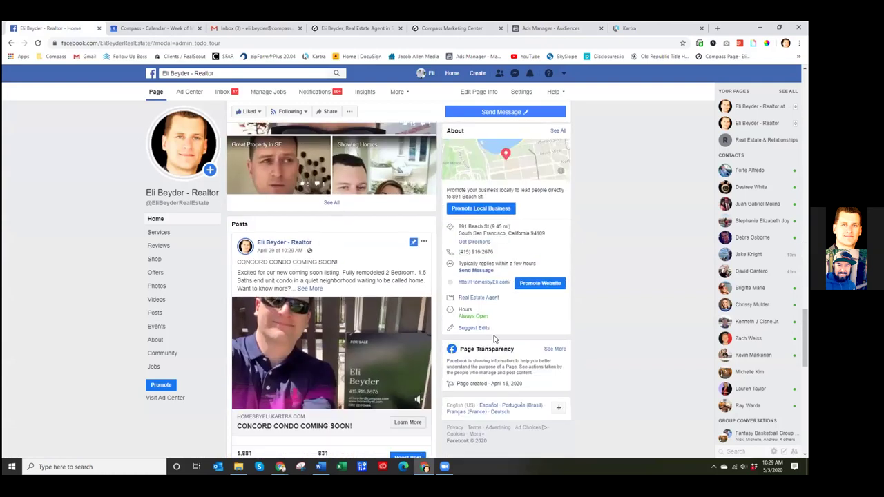
scroll(309, 268, "down", 2)
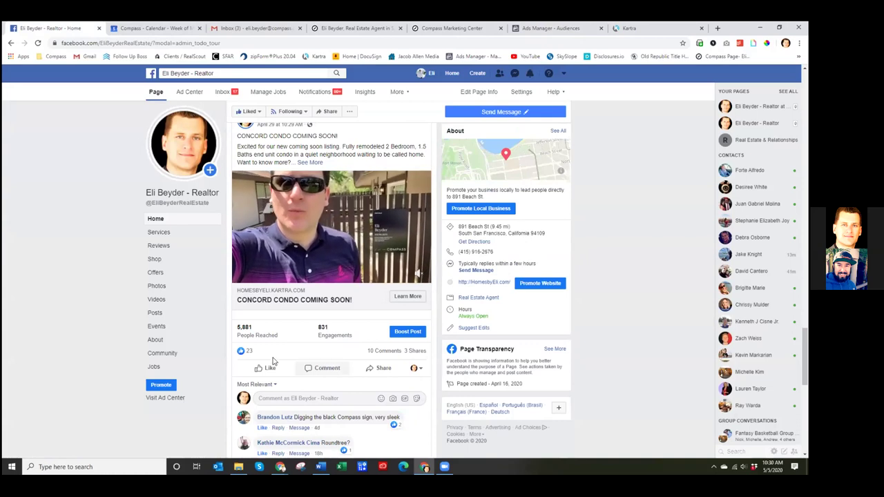
scroll(592, 350, "down", 2)
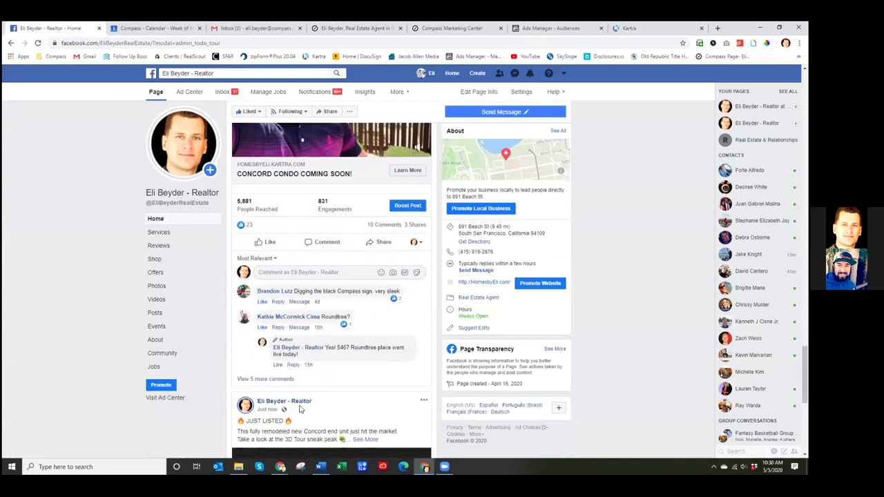
left_click(277, 379)
scroll(316, 376, "down", 3)
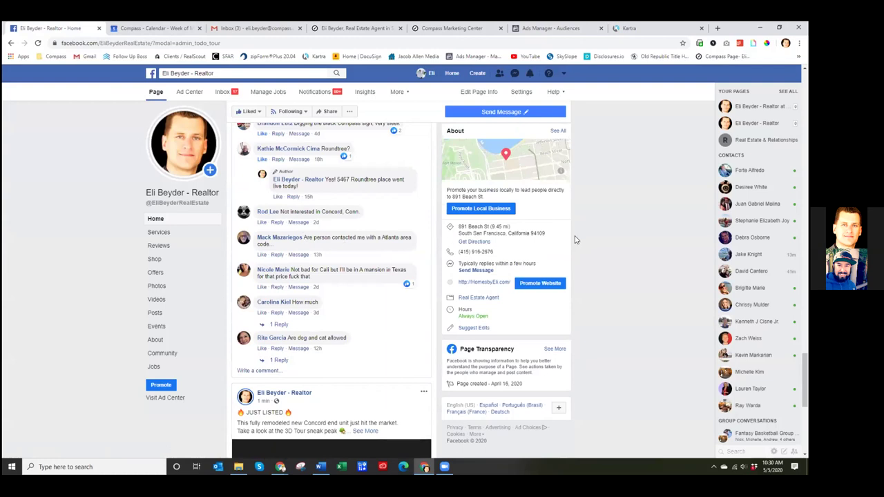
scroll(575, 239, "up", 15)
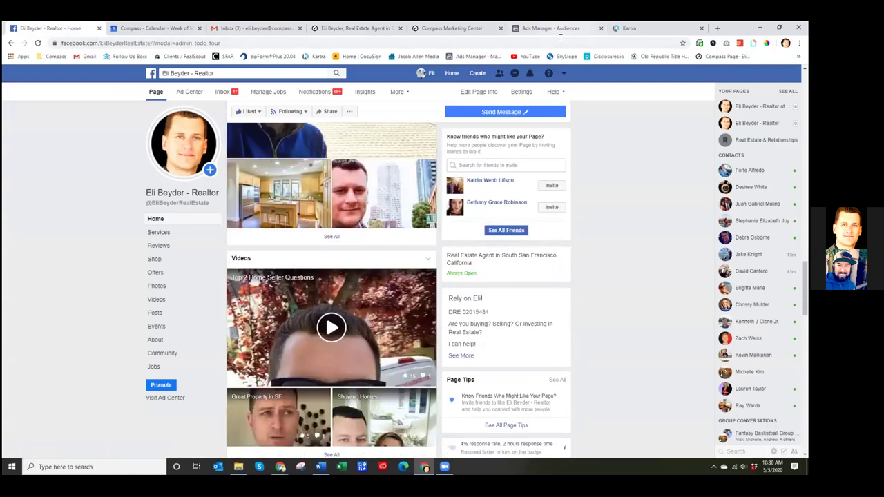
left_click(557, 29)
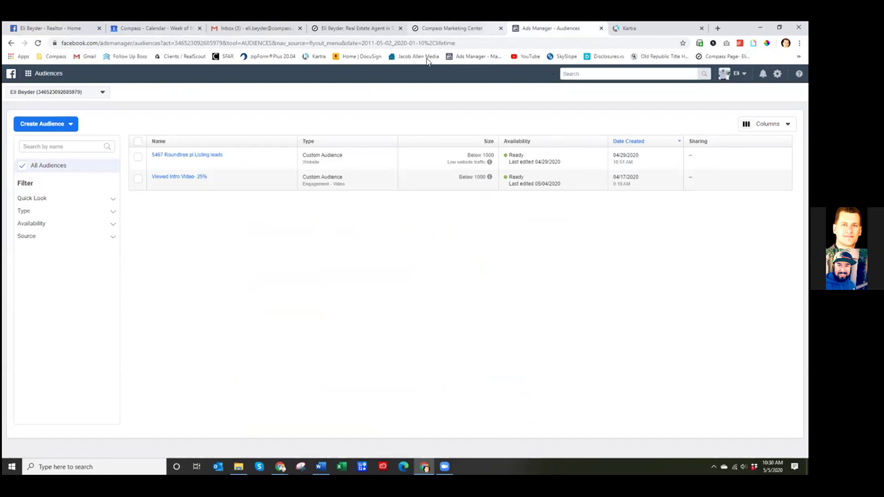
- Start a Video custom audience of people who viewed at least 10 seconds
left_click(61, 127)
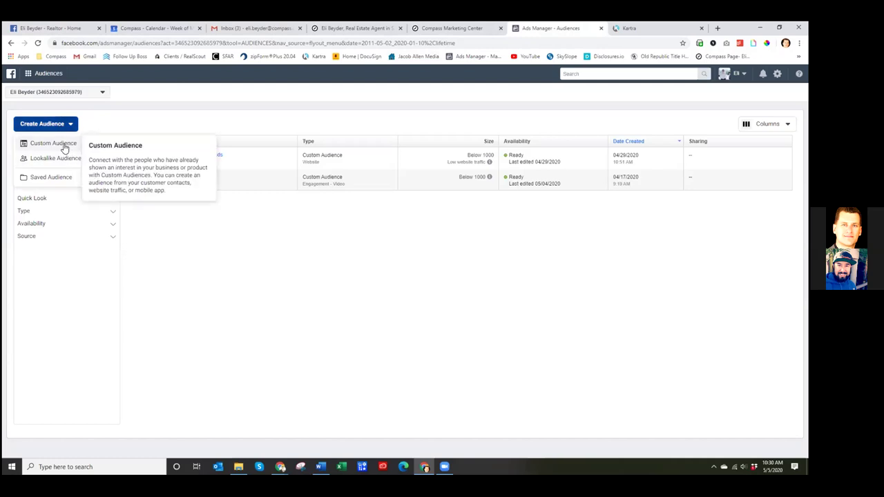
left_click(64, 147)
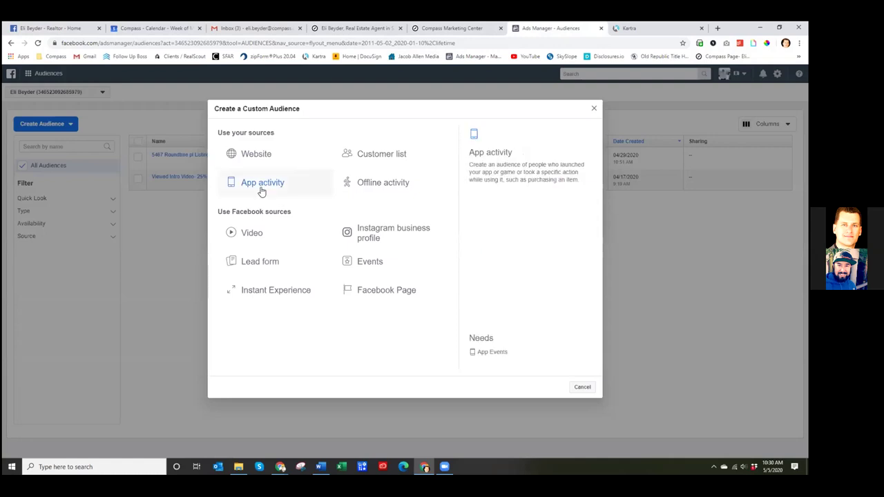
left_click(252, 238)
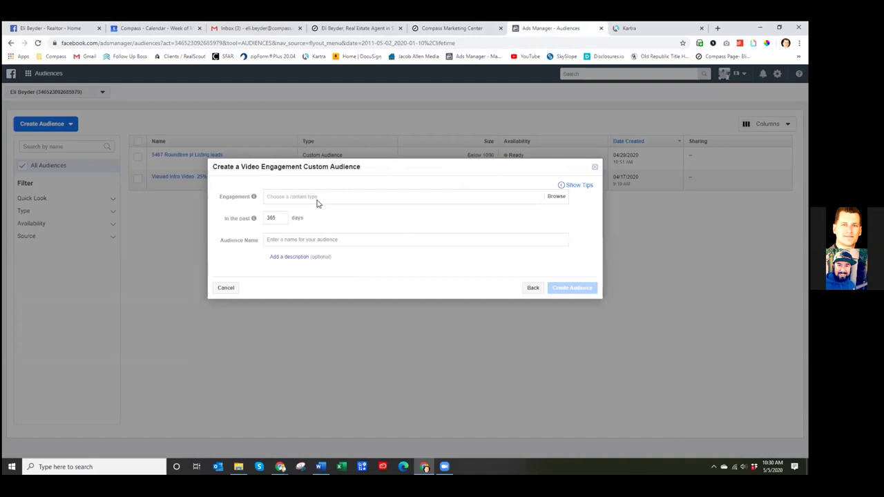
left_click(394, 198)
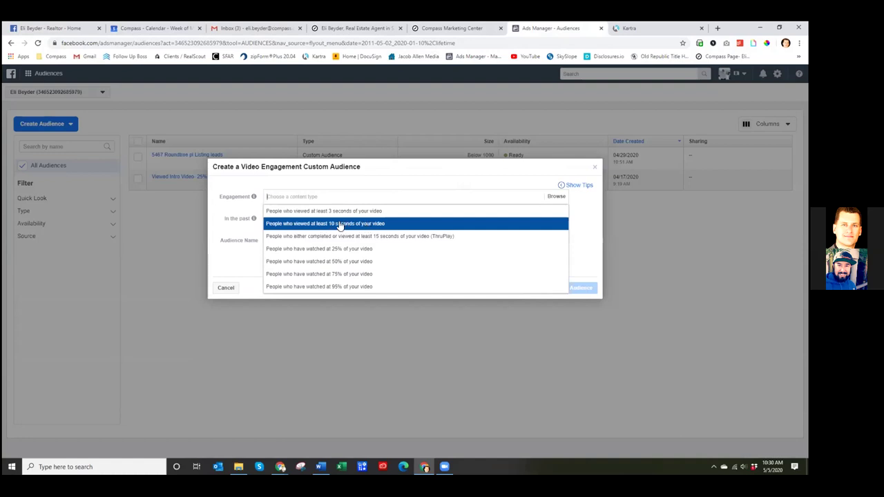
left_click(340, 224)
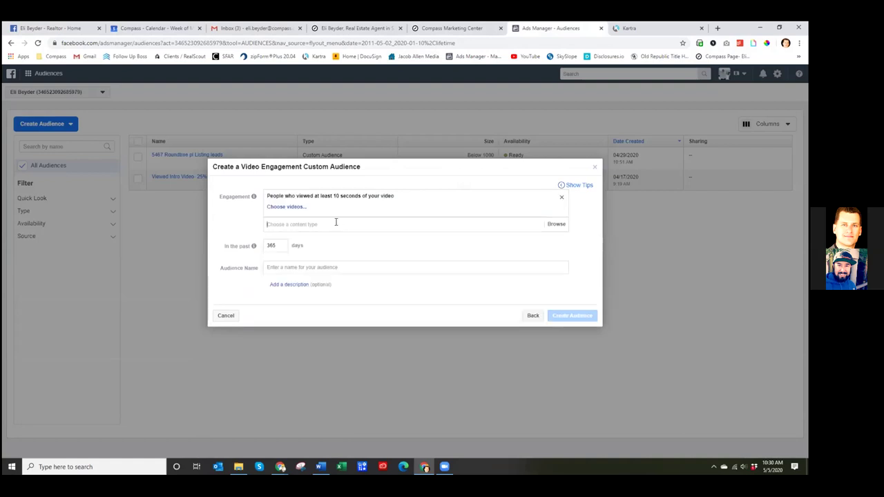
left_click(297, 207)
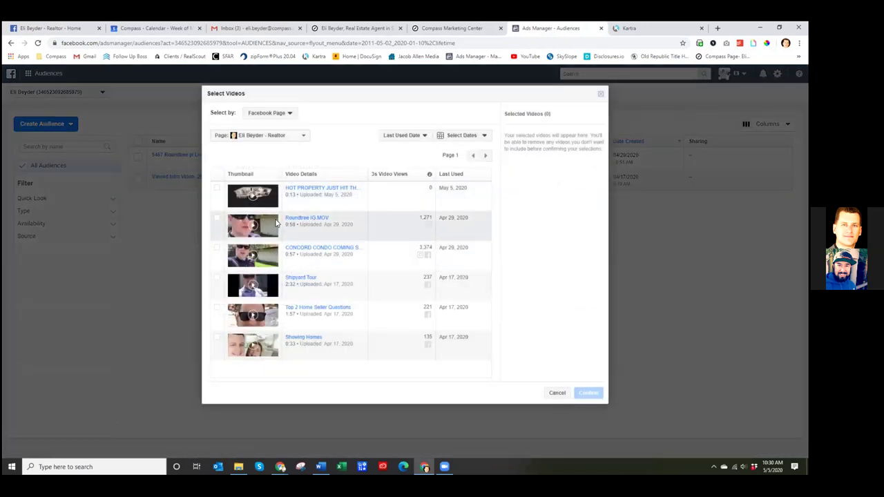
- Select only the Concord condo coming-soon video as the audience source
left_click(217, 218)
left_click(217, 248)
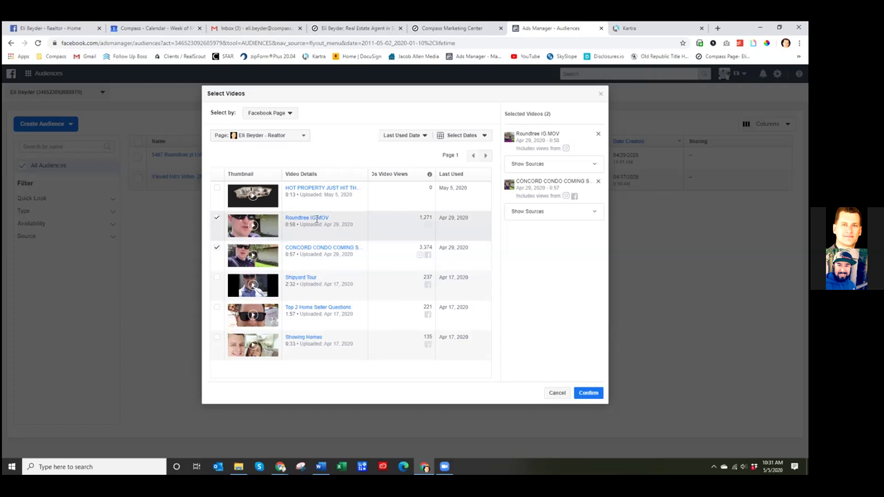
left_click(217, 218)
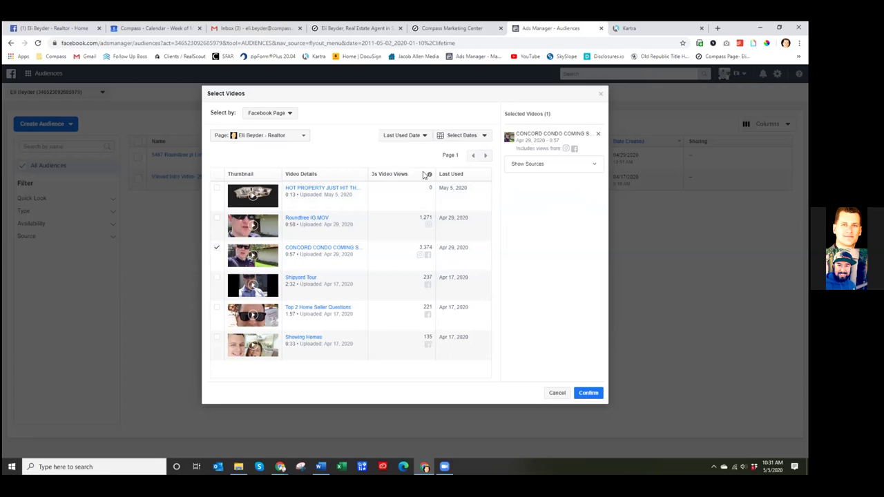
mouse_move(429, 176)
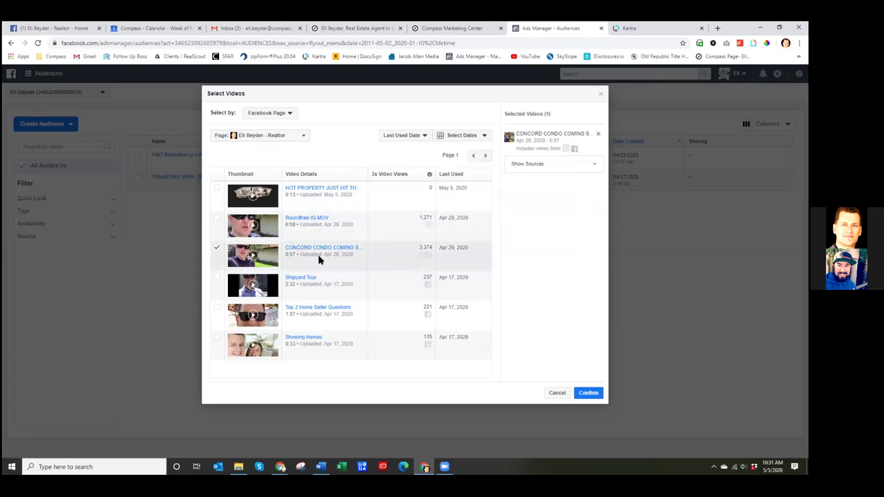
left_click(585, 394)
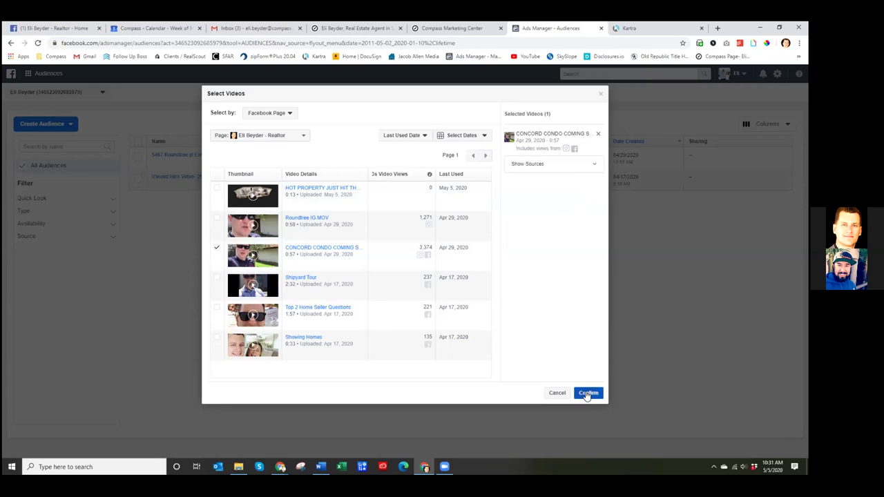
left_click(594, 397)
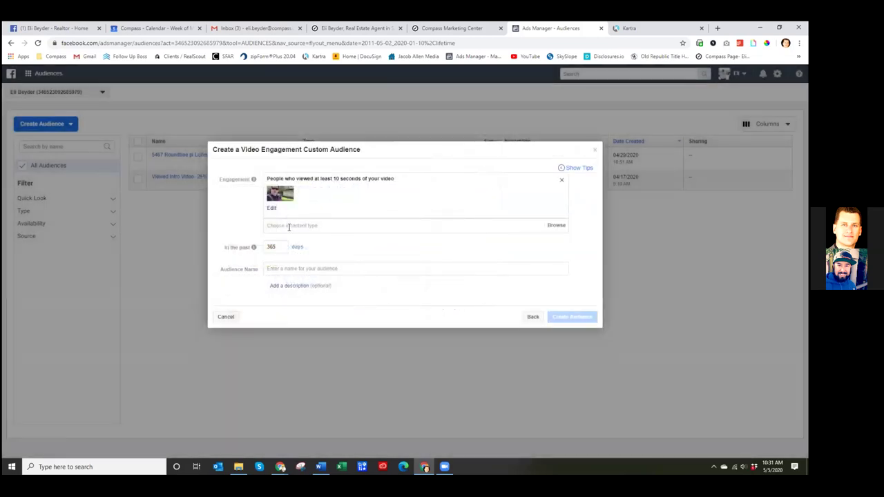
left_click(296, 269)
type("W")
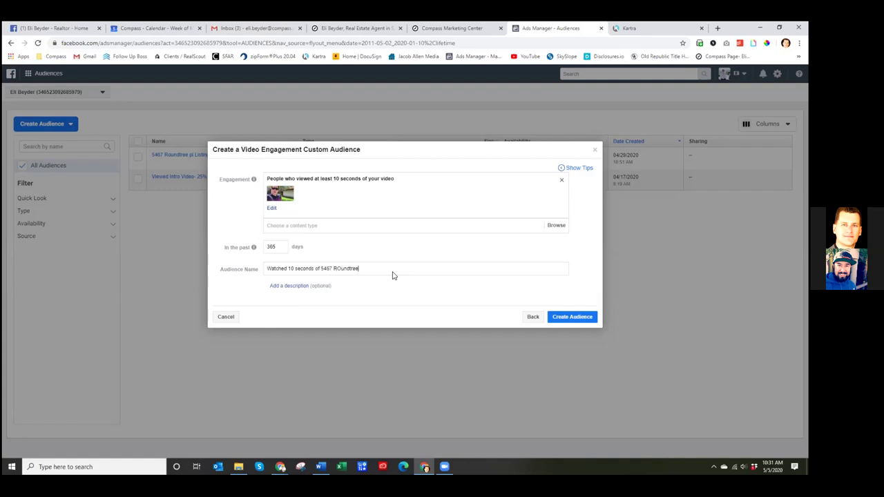
right_click(348, 269)
left_click(375, 276)
key("alt+Tab")
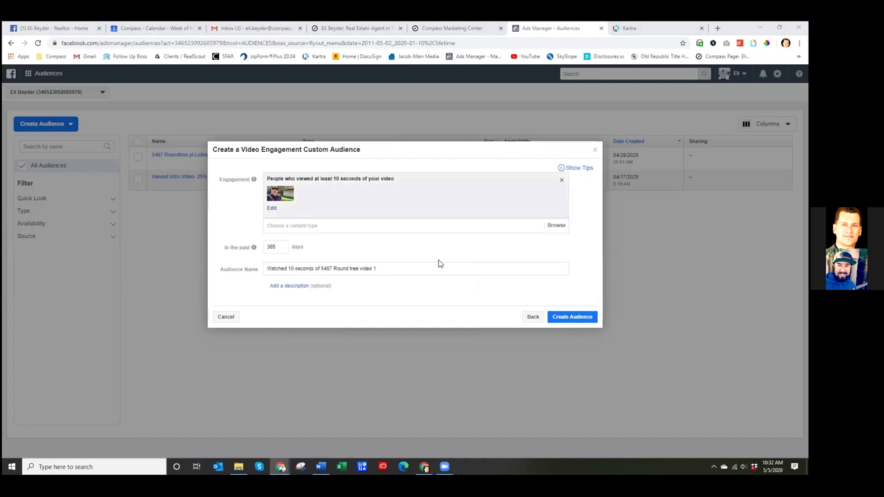
- Create the 10-second video-viewer audience and return to the Ads Manager campaigns overview
left_click(586, 317)
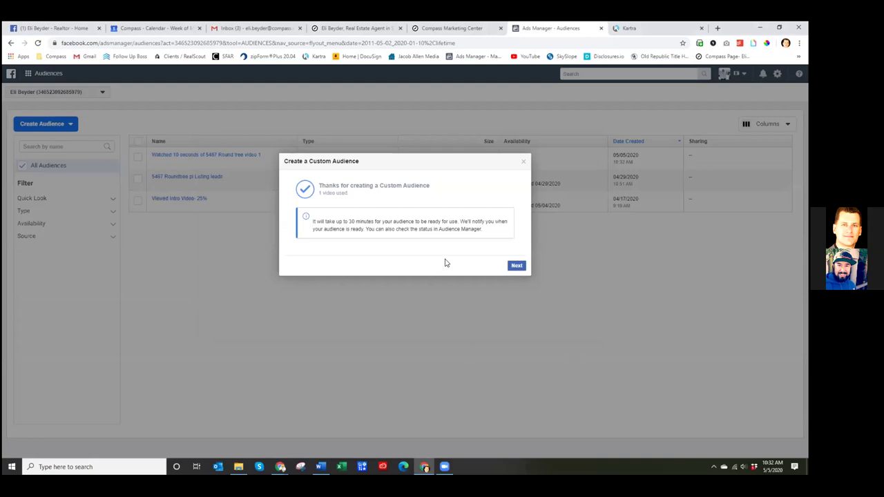
left_click(516, 266)
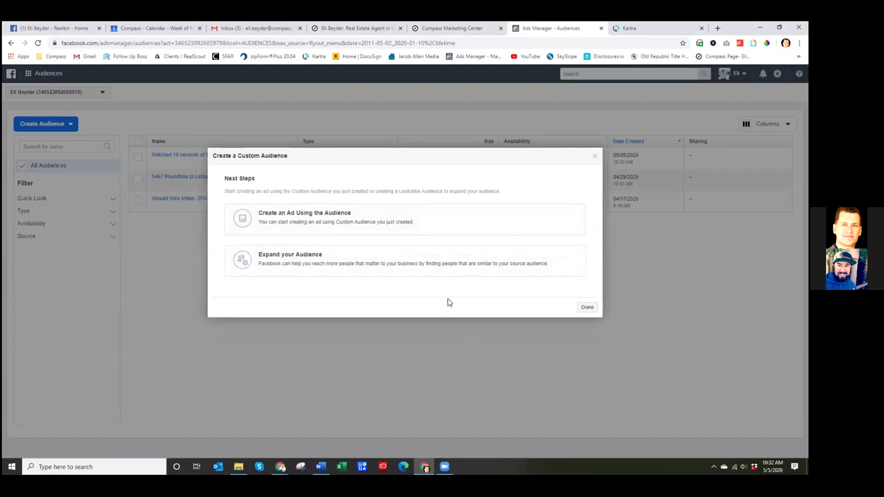
left_click(587, 307)
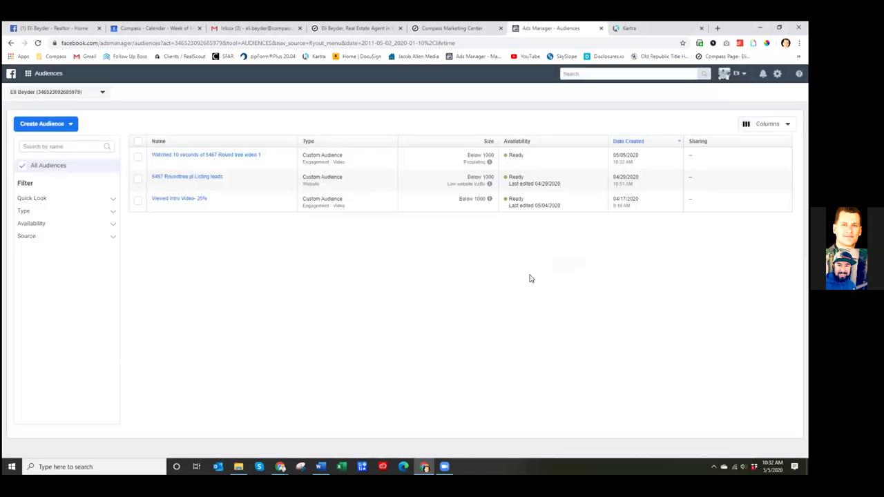
left_click(33, 73)
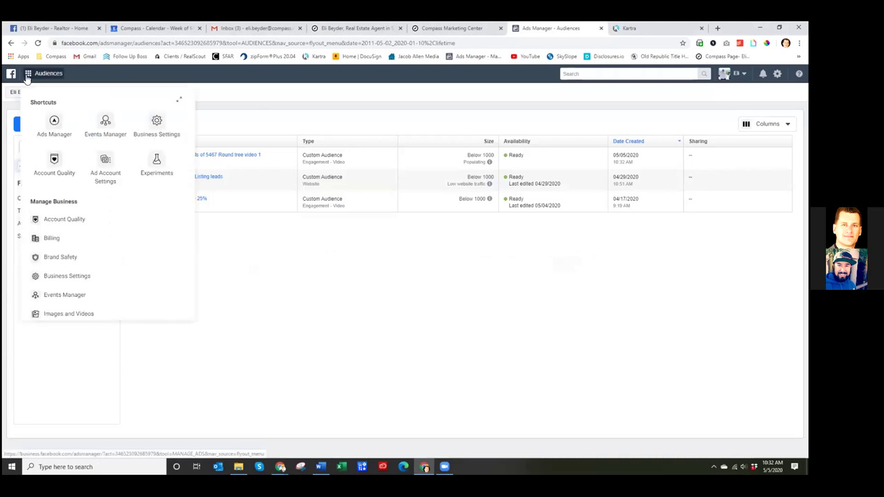
left_click(54, 123)
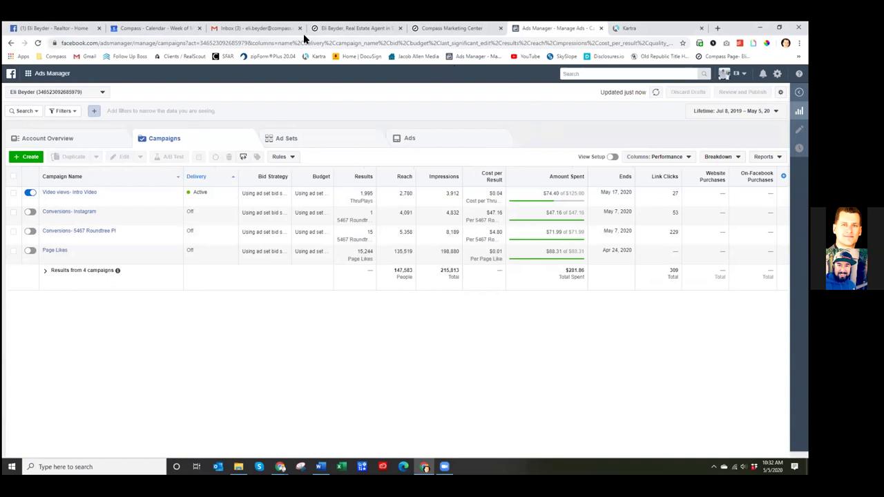
key("ctrl+3")
left_click(154, 78)
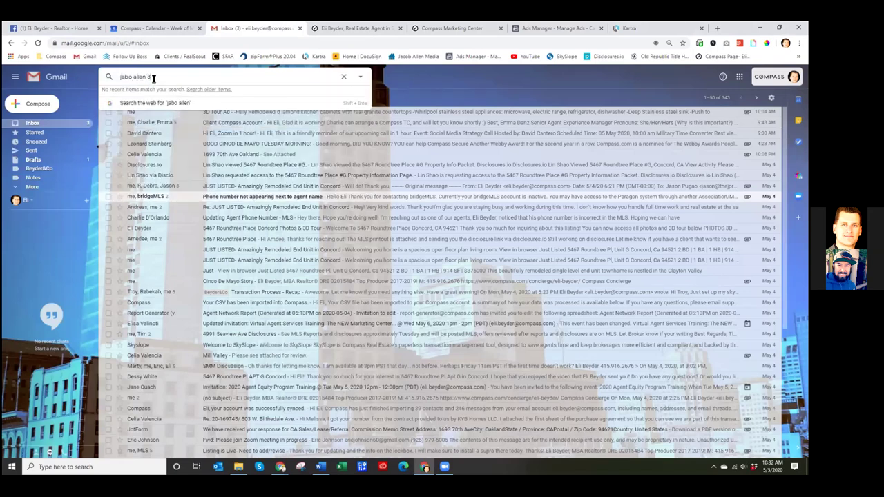
key("Return")
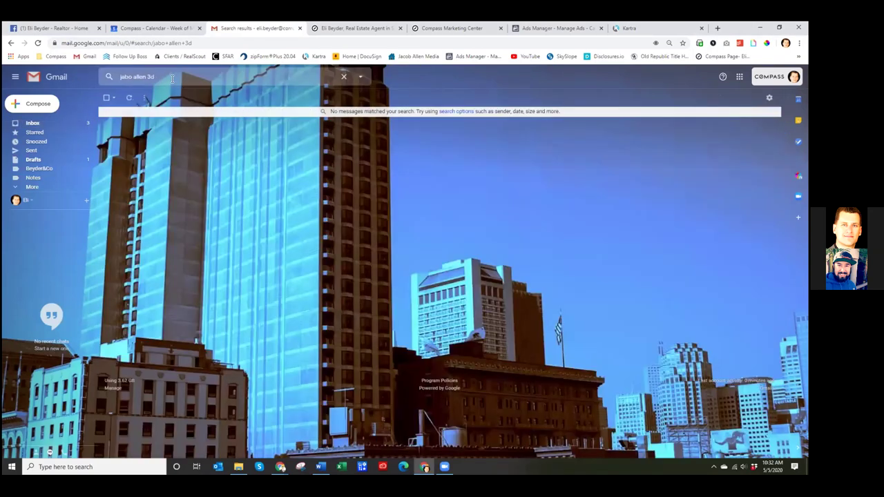
left_click(172, 78)
key("BackSpace")
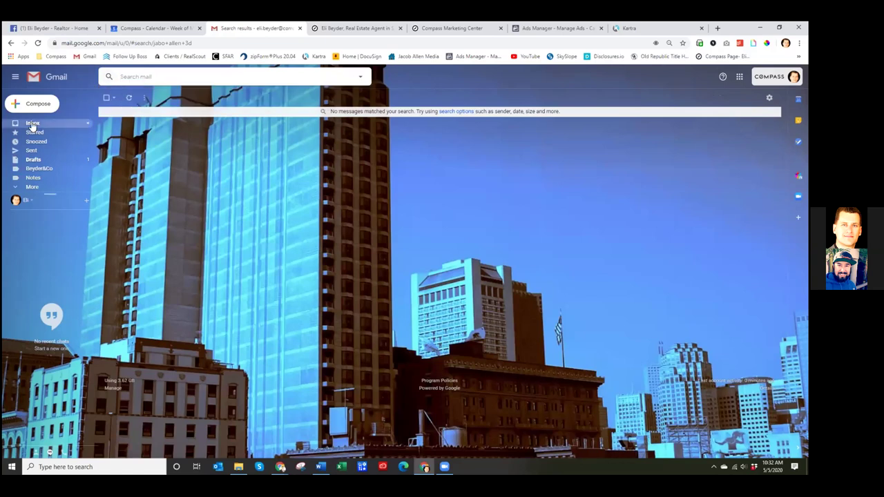
left_click(32, 125)
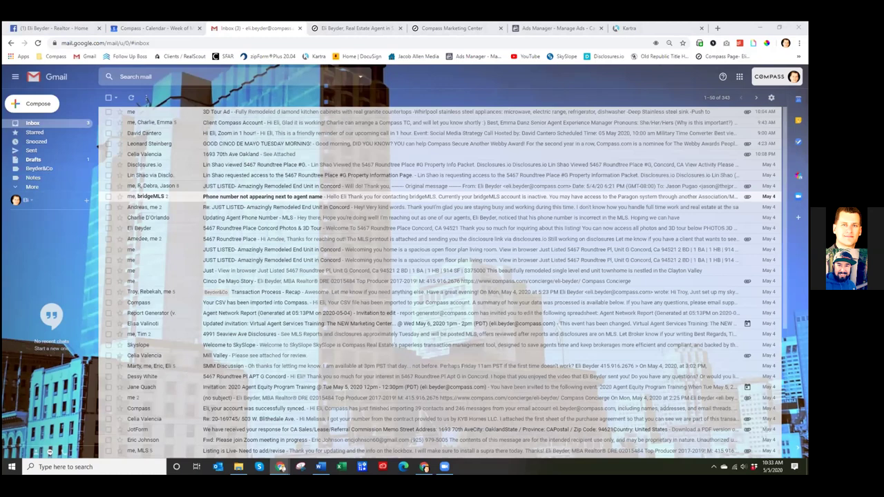
key("alt+Tab")
left_click(180, 109)
key("BackSpace")
key("BackSpace")
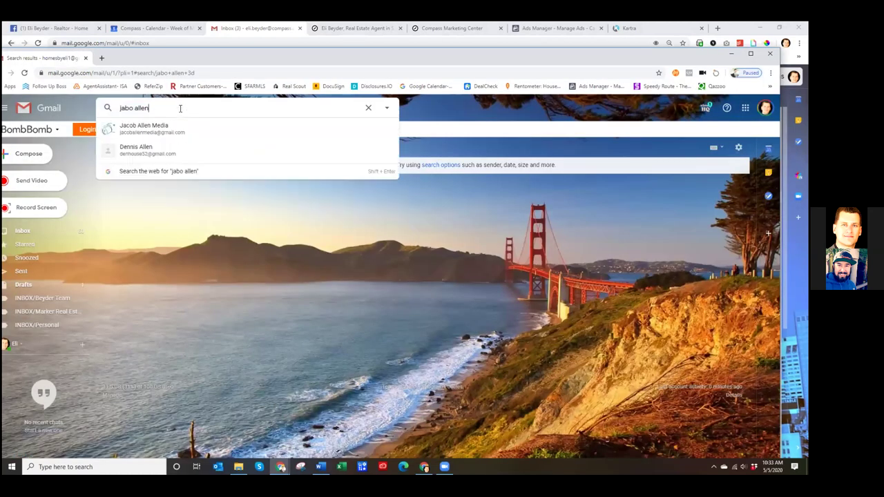
left_click(166, 127)
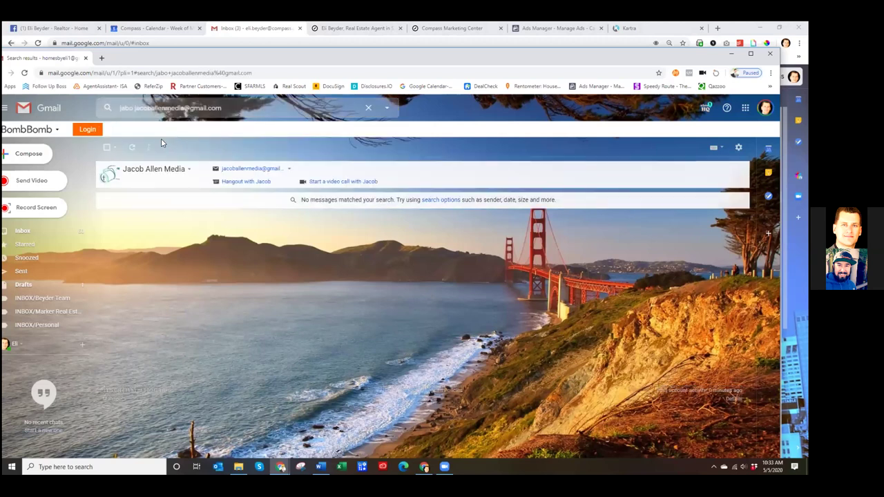
left_click(23, 231)
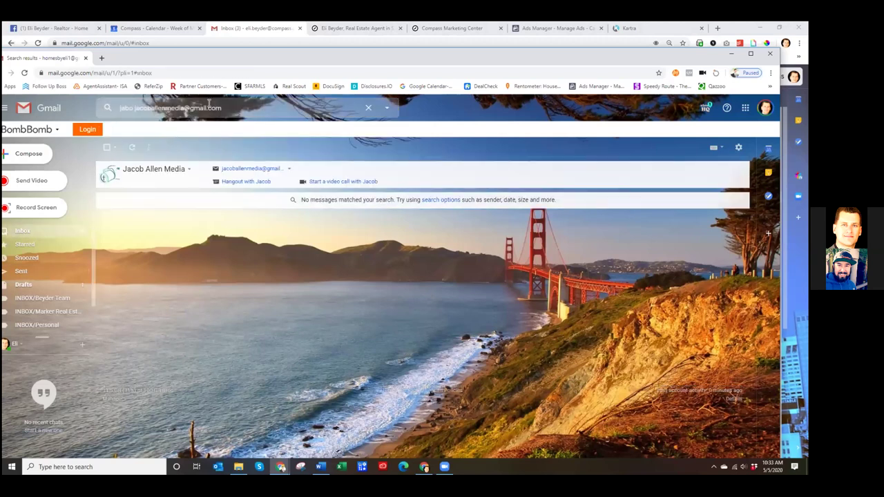
left_click(200, 106)
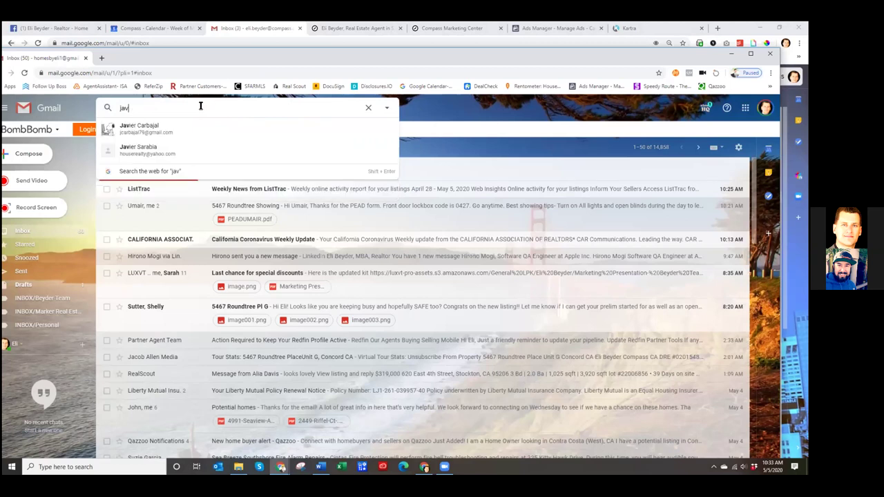
key("Return")
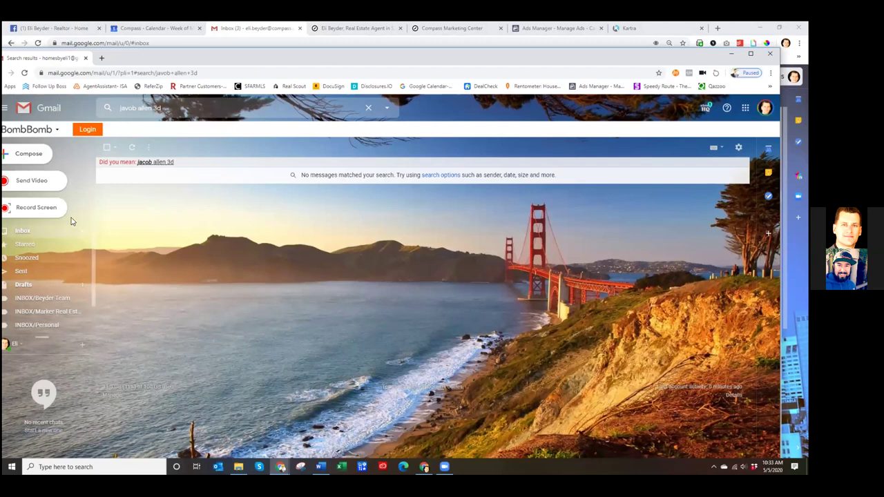
left_click(23, 231)
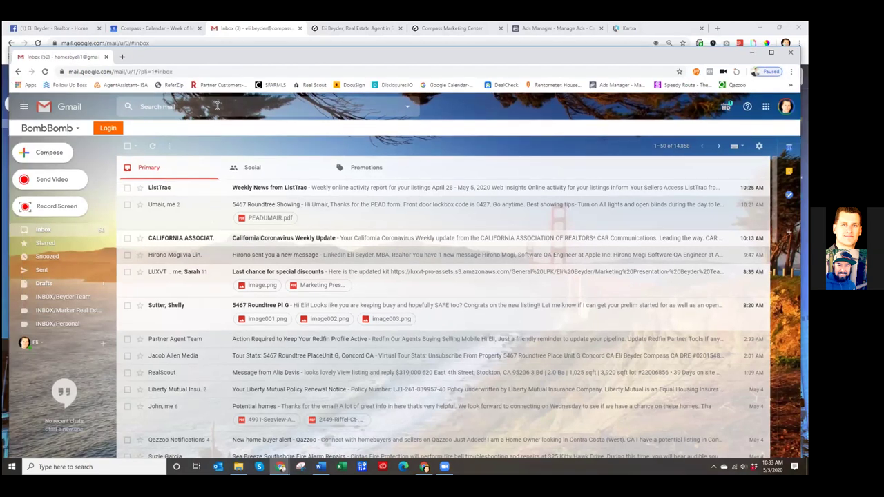
left_click(215, 108)
type("3d")
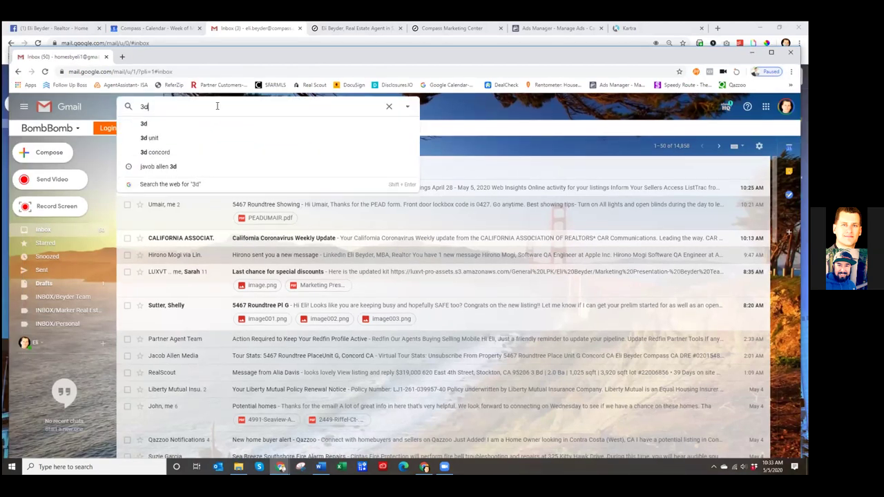
key("Return")
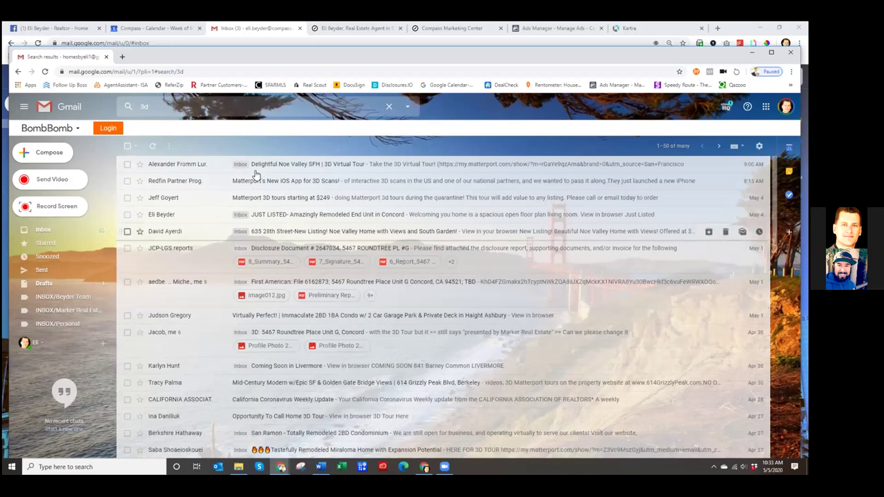
scroll(255, 234, "down", 3)
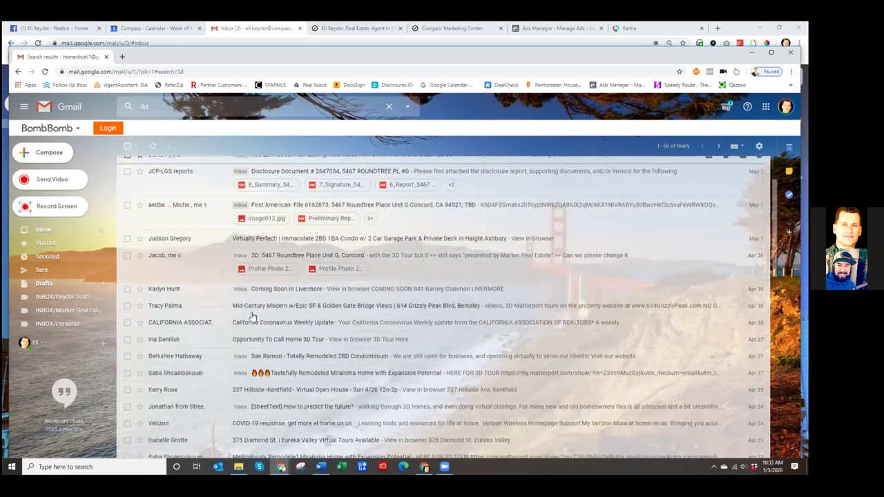
scroll(256, 318, "down", 3)
scroll(253, 253, "up", 6)
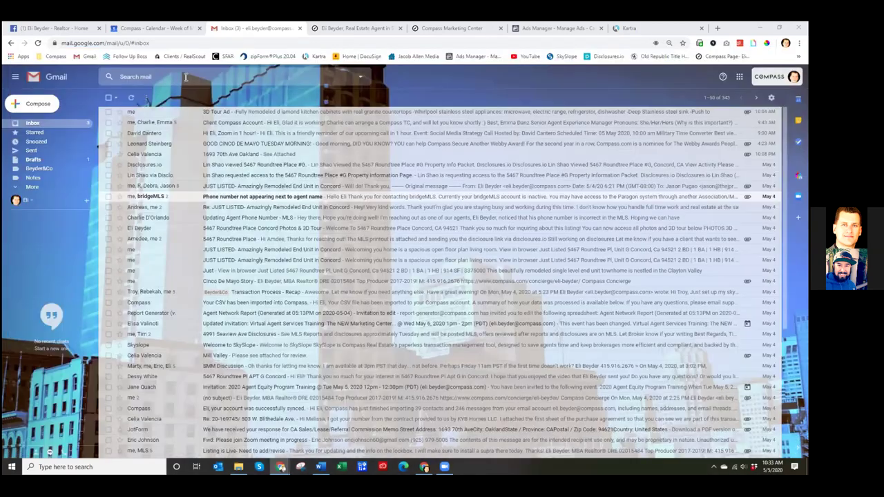
left_click(186, 77)
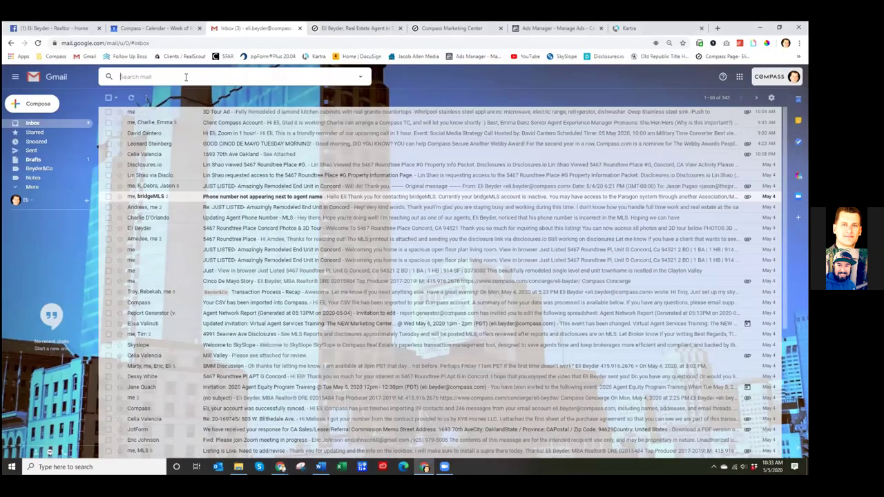
- Search Gmail for "3d" and open the "3D Virtual Tour" email
type("3d")
key("Return")
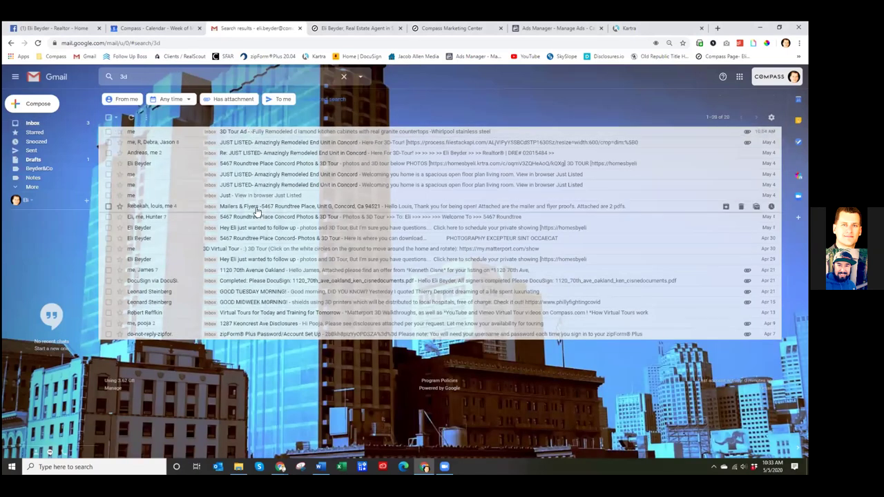
left_click(251, 253)
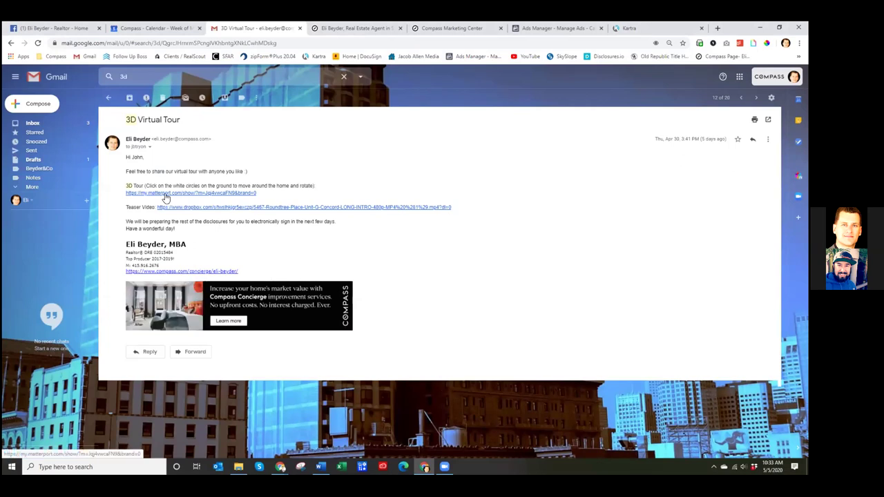
- Open the Matterport 3D tour, copy its address, and step to the front door and hallway
left_click(166, 196)
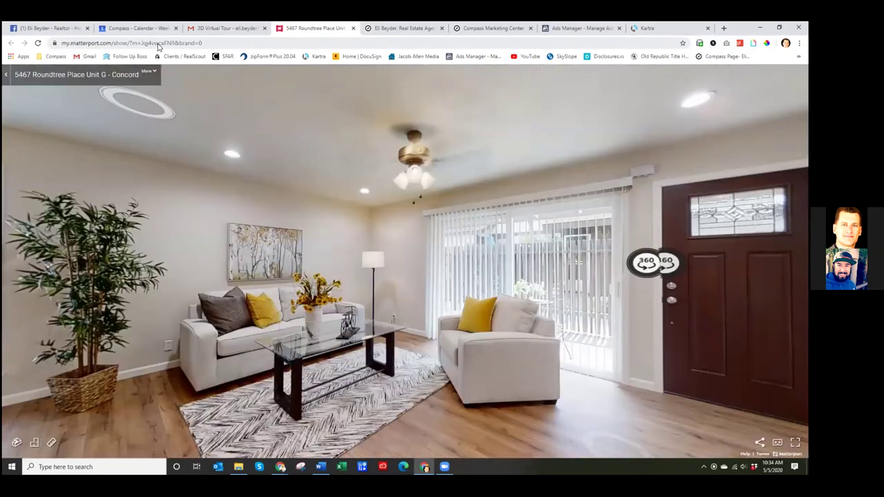
right_click(158, 46)
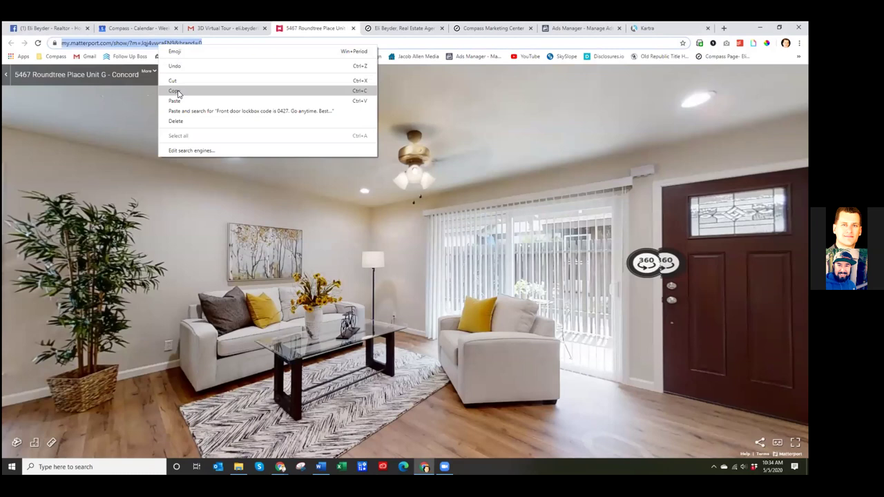
left_click(177, 80)
left_click(698, 302)
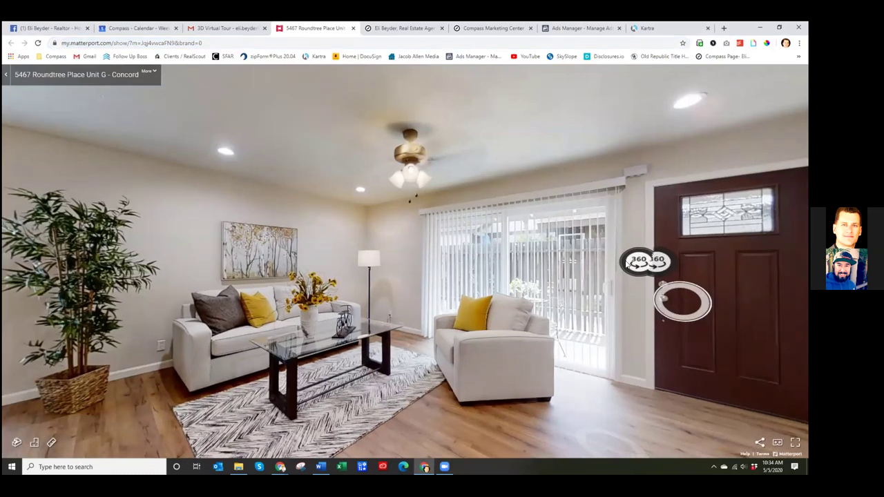
left_click(498, 250)
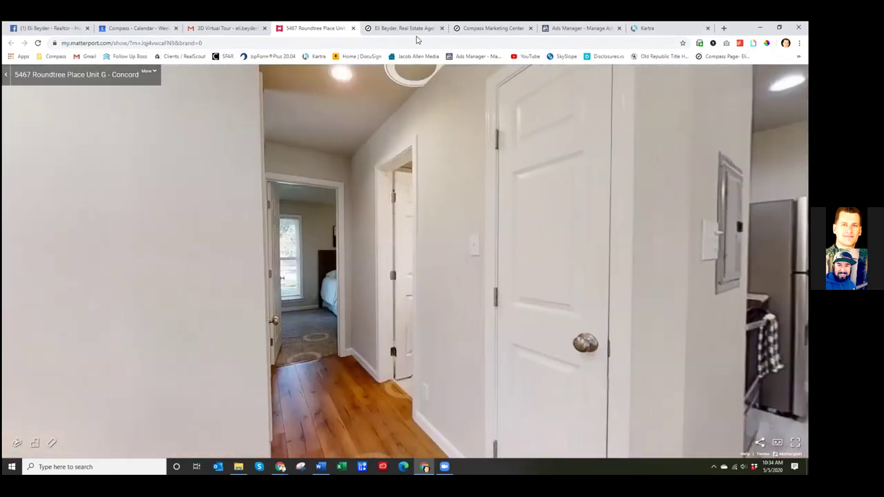
key("ctrl+shift+Tab")
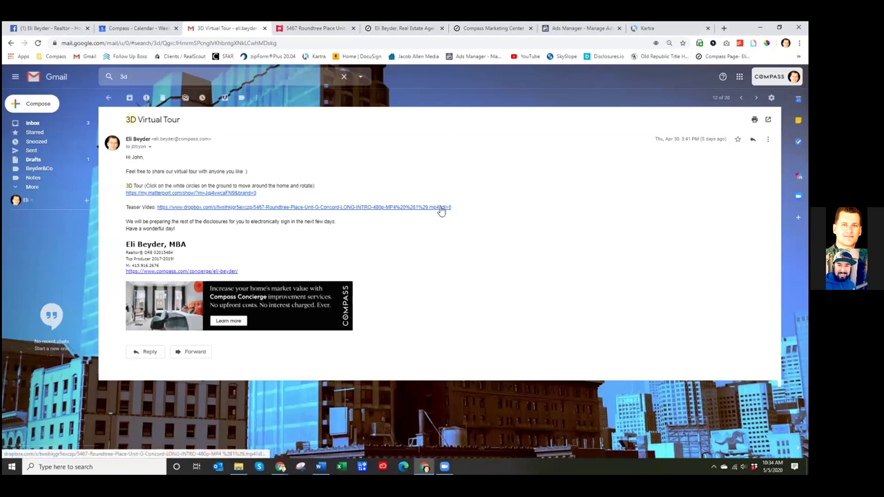
- Reopen the tour, copy its full web address again, and close both tour tabs
left_click(188, 193)
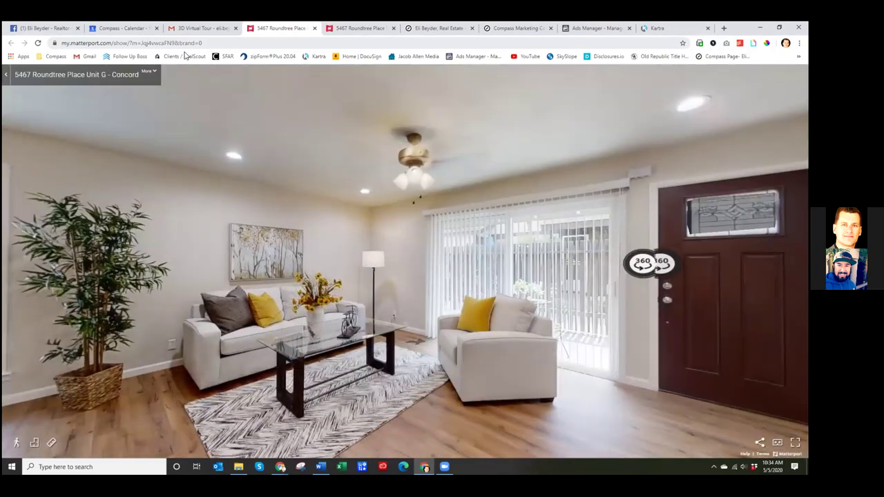
right_click(172, 45)
left_click(166, 45)
left_click(224, 46)
right_click(88, 46)
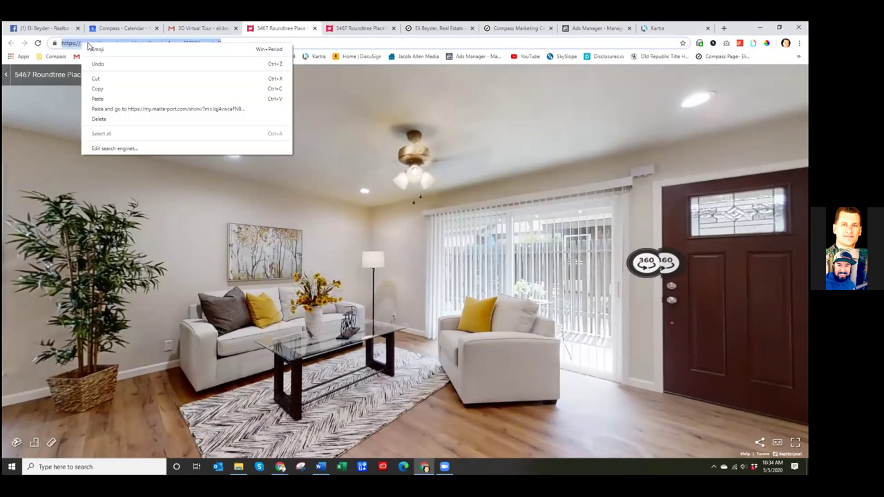
left_click(102, 88)
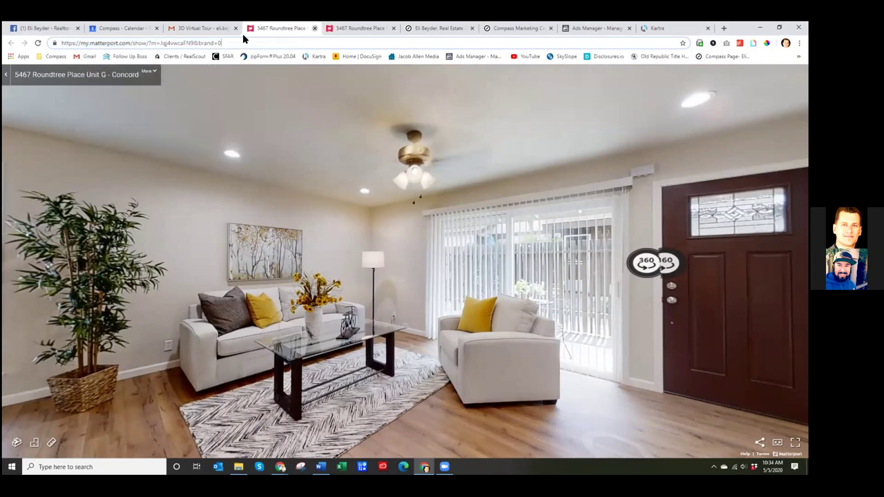
key("ctrl+w")
left_click(314, 28)
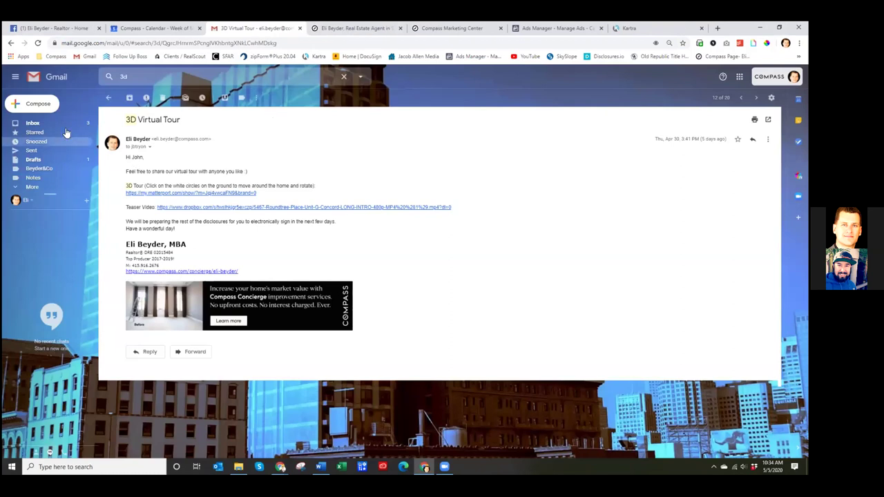
- Close the Compass Marketing Center listing flyer tab
left_click(33, 123)
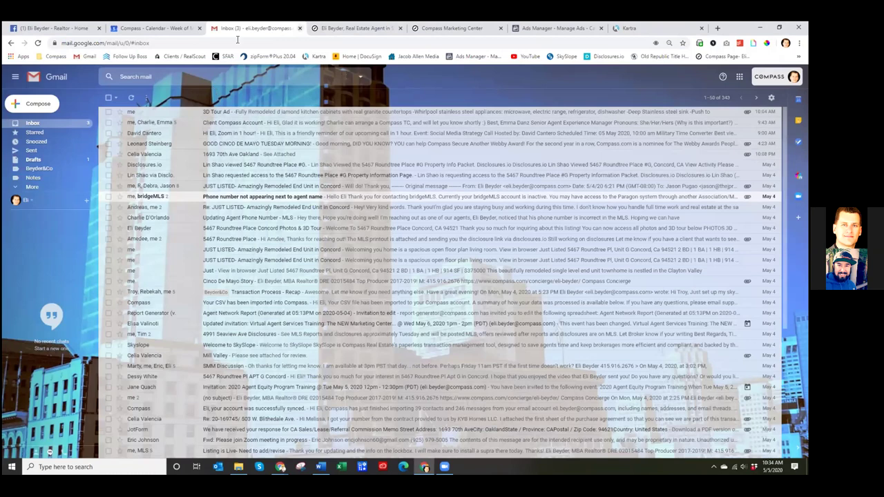
left_click(474, 30)
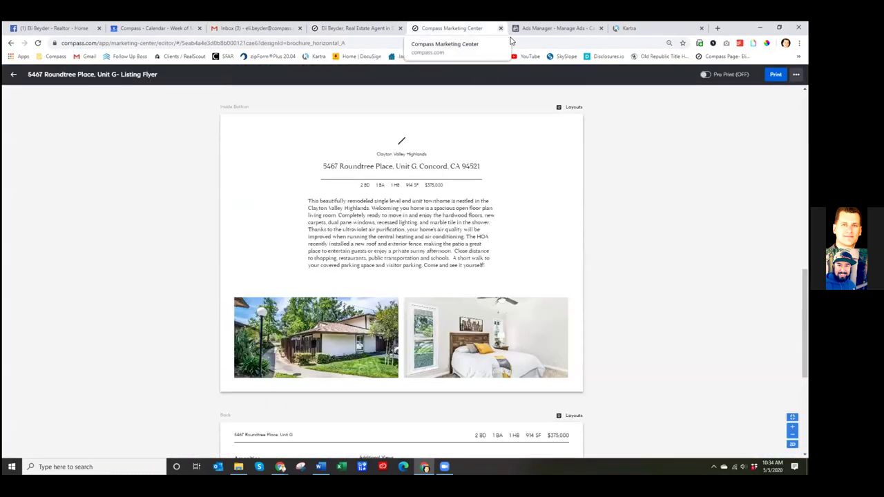
left_click(500, 27)
- Expand the JUST LISTED post's full description on the Facebook business page, then return to Ads Manager
left_click(58, 29)
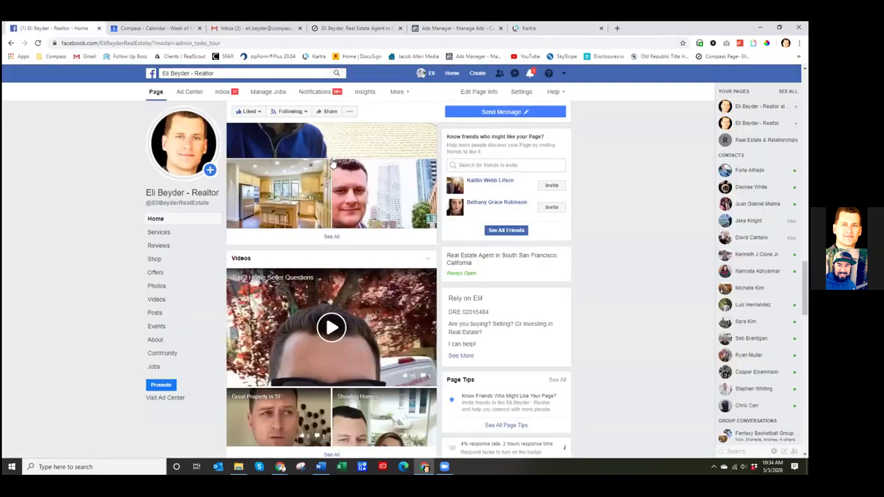
scroll(647, 182, "down", 4)
scroll(635, 187, "down", 10)
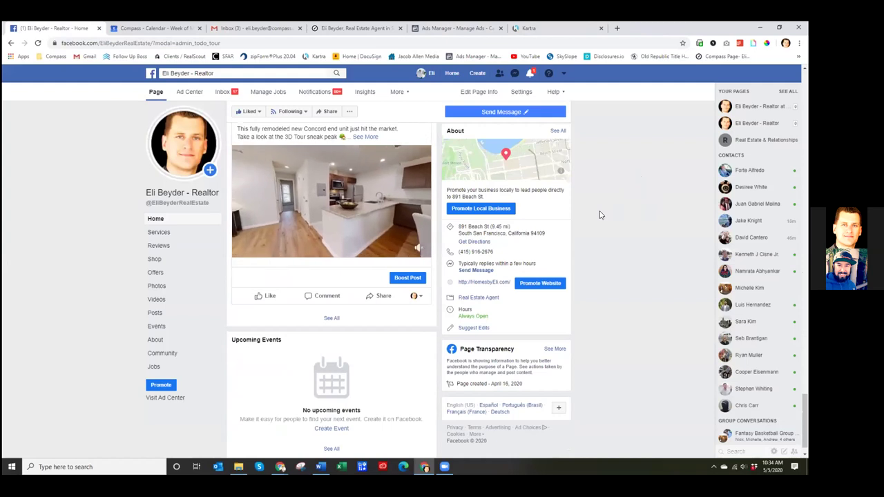
scroll(600, 214, "up", 2)
left_click(366, 221)
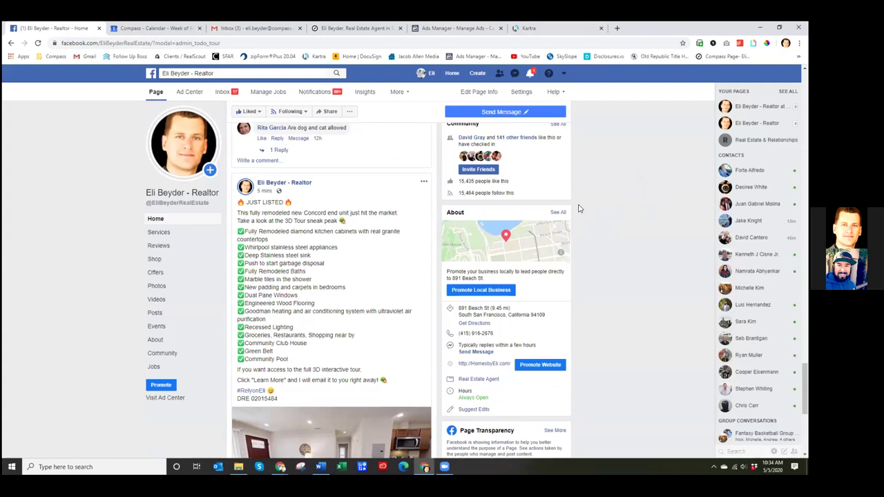
scroll(277, 270, "down", 3)
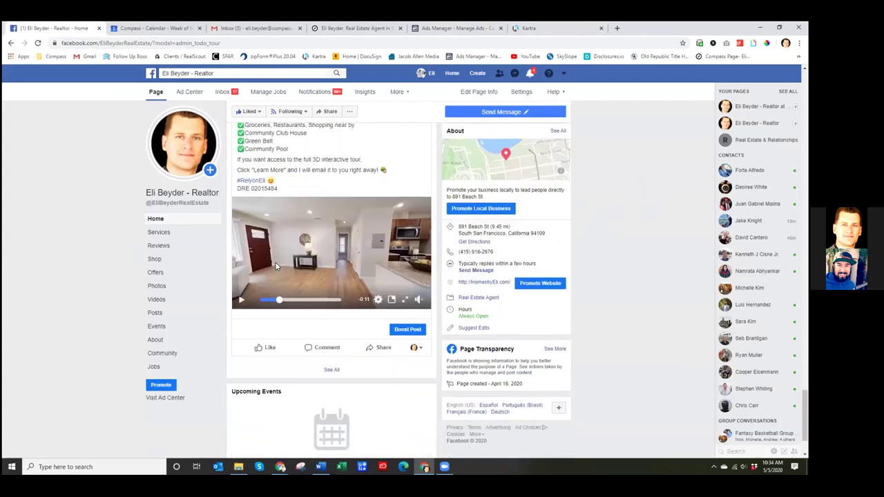
scroll(582, 252, "up", 5)
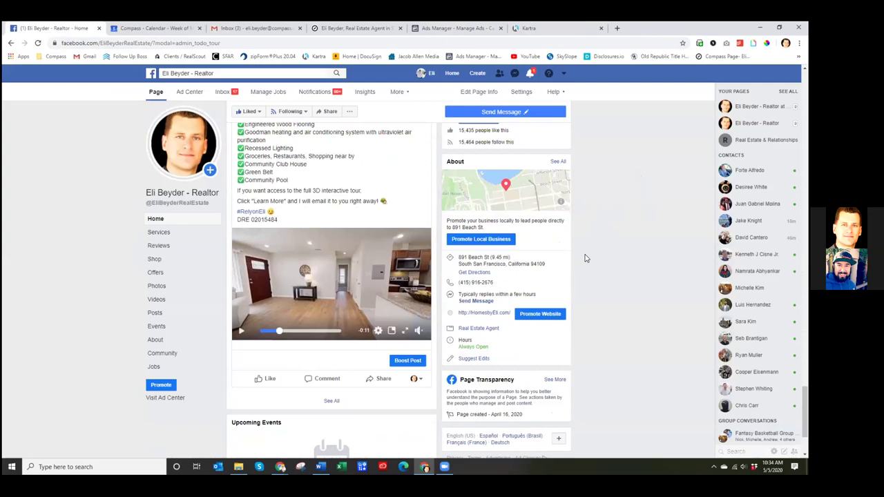
left_click(459, 28)
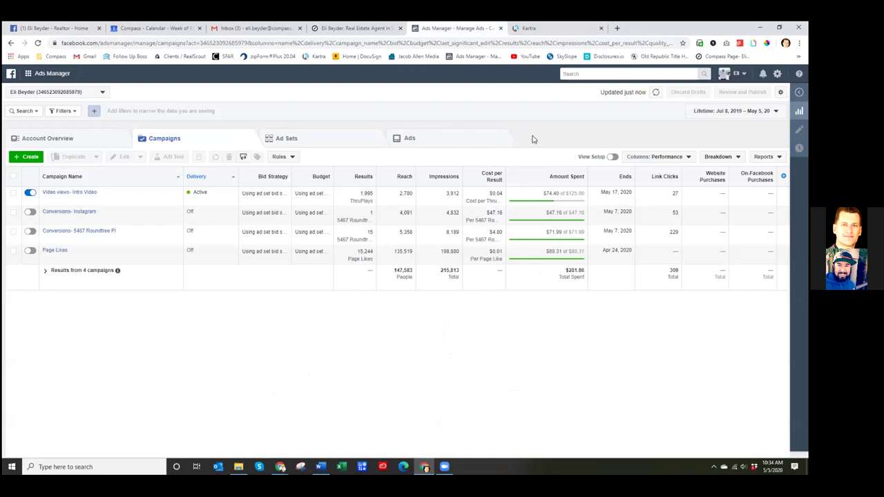
- Start a new campaign in the Housing special ad category with the Conversions objective
left_click(320, 467)
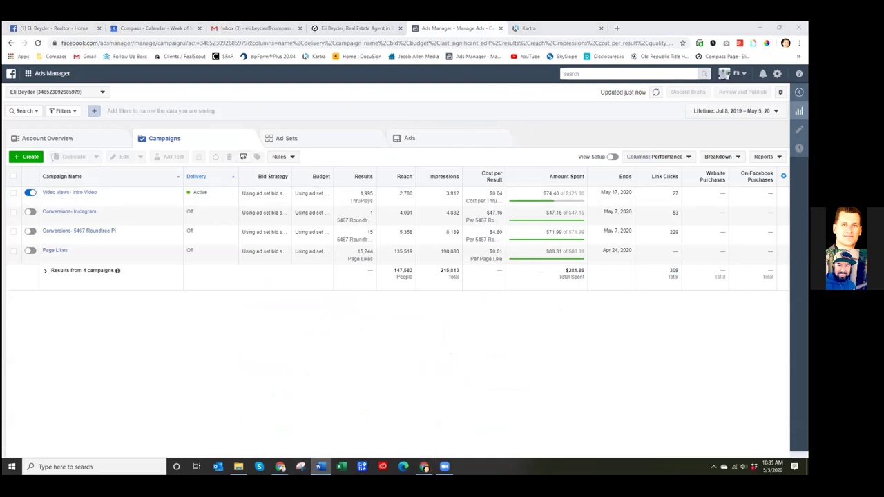
left_click(30, 156)
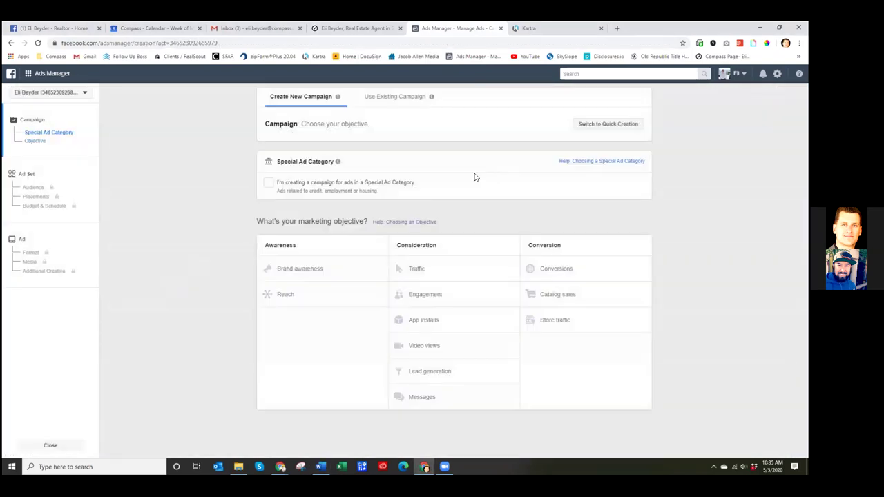
left_click(269, 183)
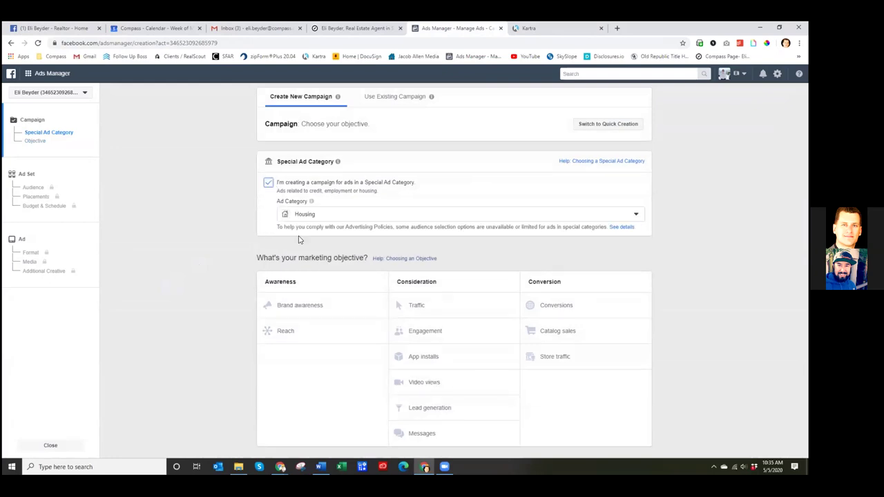
left_click(584, 308)
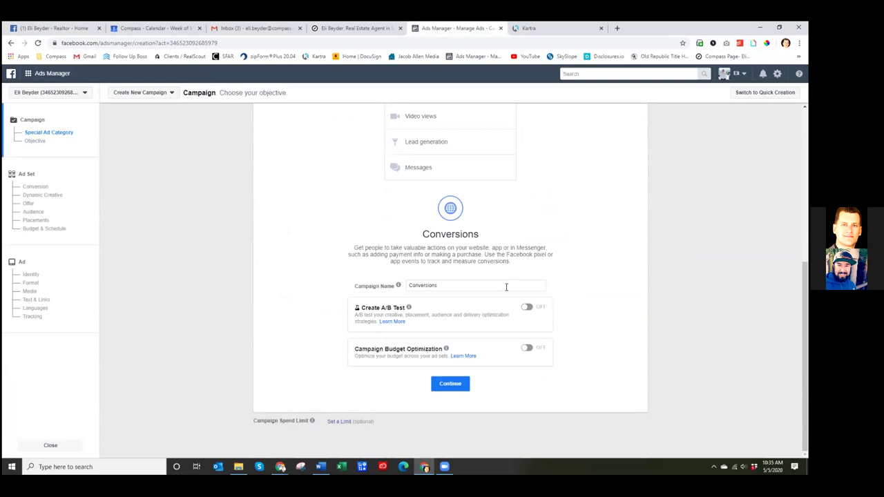
double_click(456, 286)
left_click(449, 285)
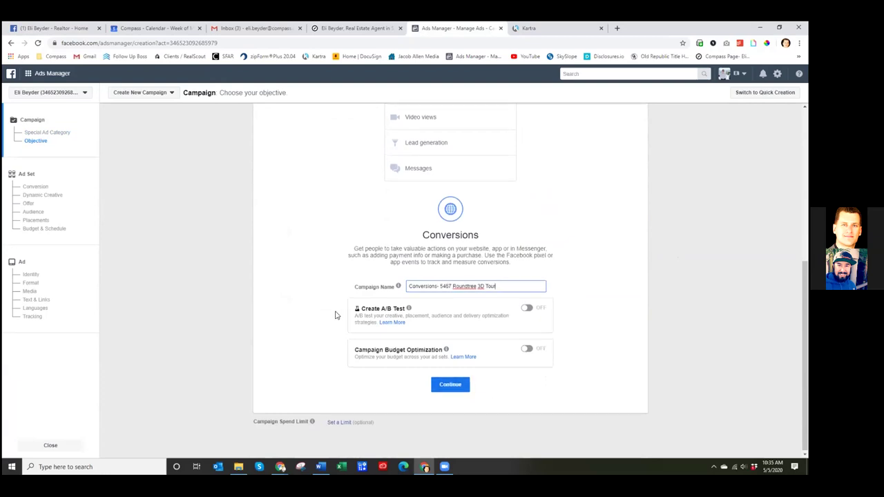
scroll(337, 316, "up", 3)
scroll(338, 316, "down", 2)
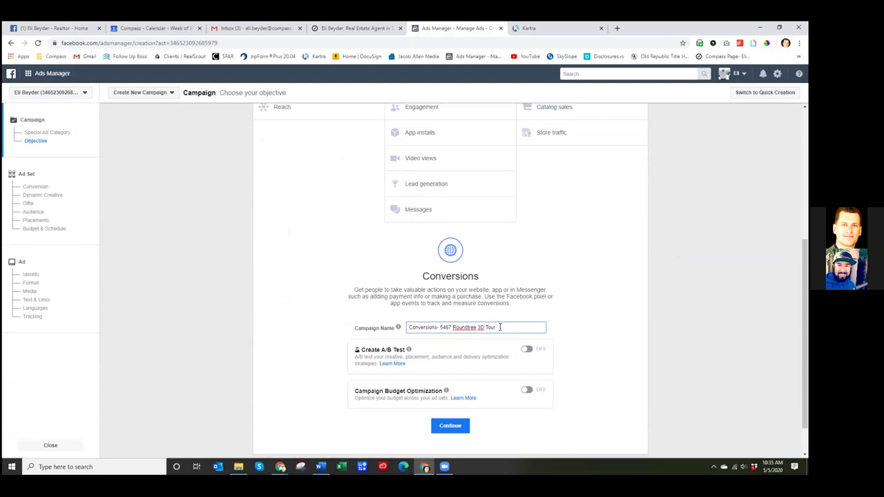
left_click(478, 327)
left_click_drag(479, 327, 509, 329)
left_click(510, 329)
left_click(466, 287)
scroll(469, 286, "up", 3)
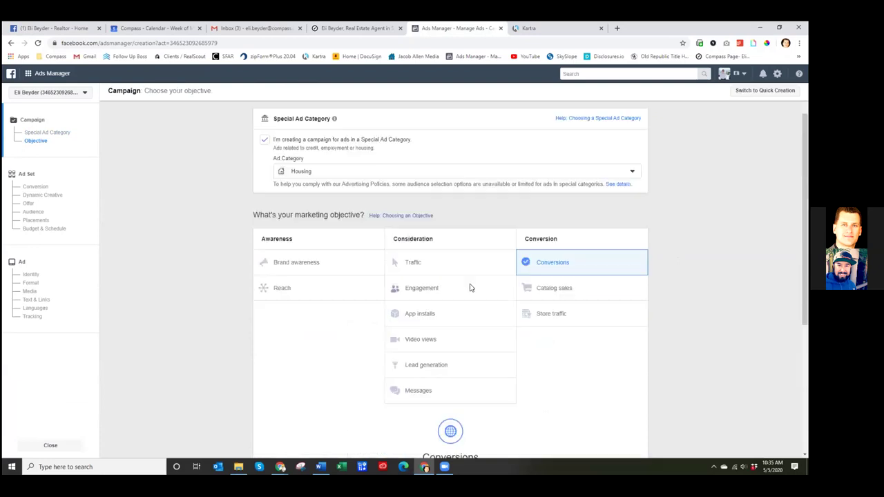
scroll(505, 318, "down", 1)
scroll(504, 366, "down", 2)
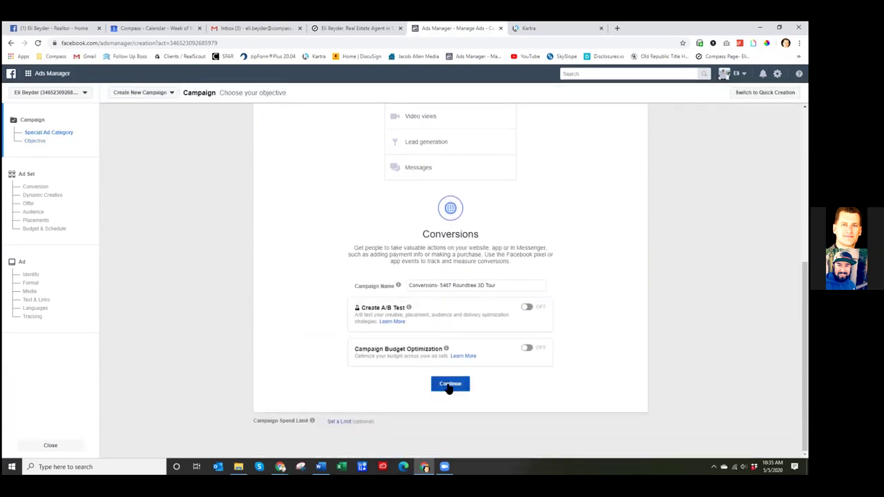
left_click(449, 384)
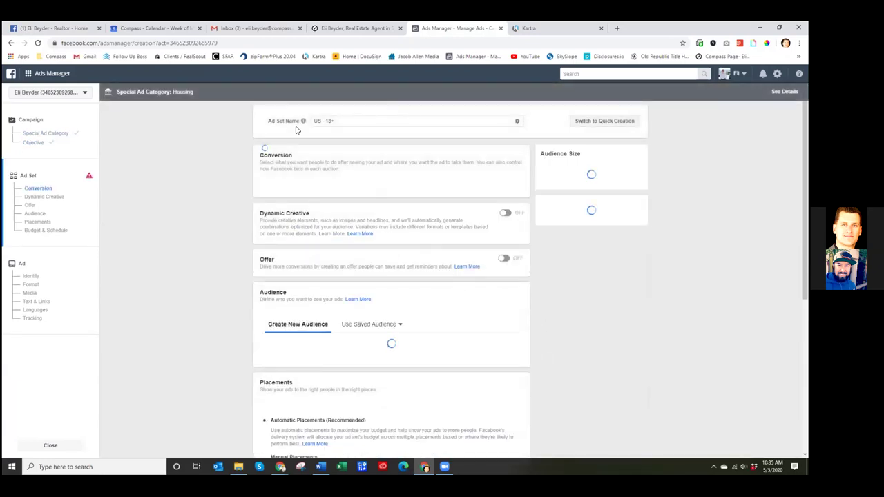
- Copy the full campaign name from the campaign step
left_click(347, 120)
left_click_drag(347, 121, 314, 121)
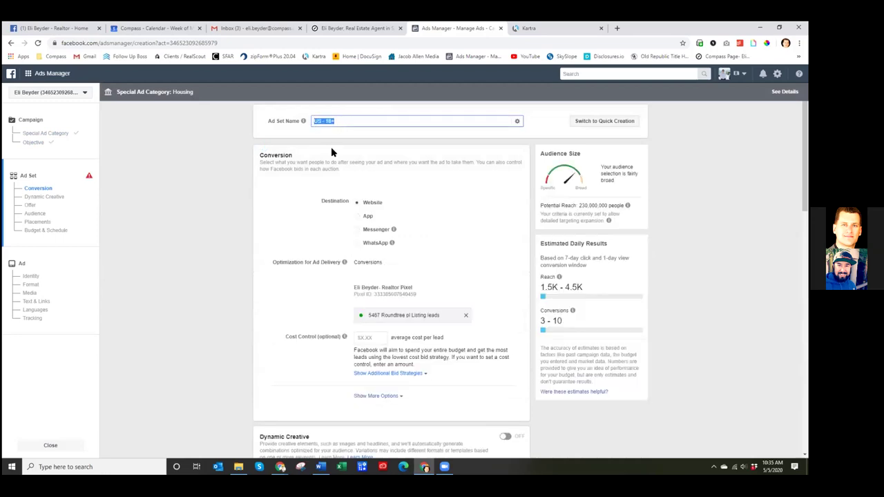
type("Co")
key("BackSpace")
key("BackSpace")
key("BackSpace")
key("BackSpace")
key("BackSpace")
left_click(43, 133)
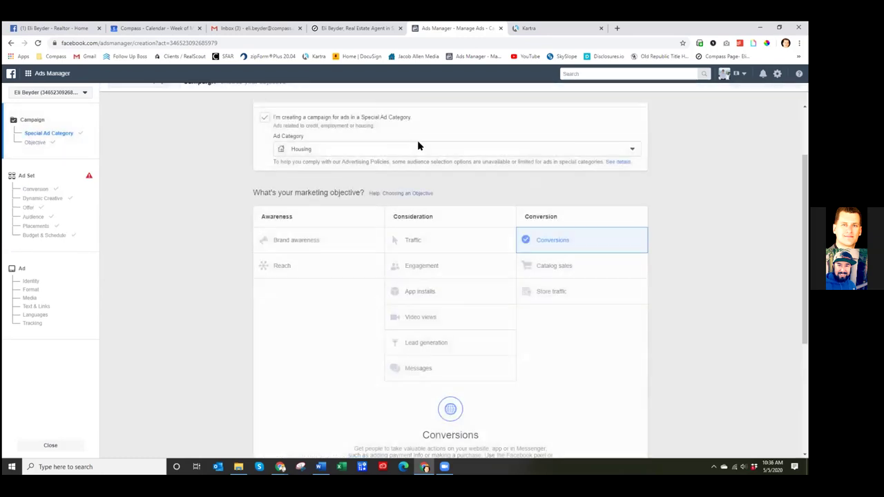
scroll(369, 247, "down", 10)
left_click_drag(504, 285, 453, 287)
left_click(532, 286)
left_click_drag(532, 287, 406, 289)
key("ctrl+c")
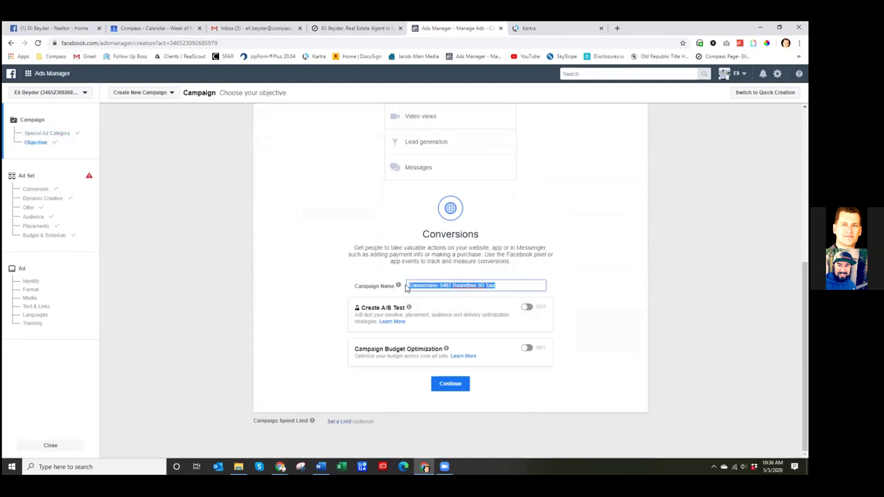
- Paste the campaign name over the 'US - 18+' ad set name and show more conversion options
left_click(38, 189)
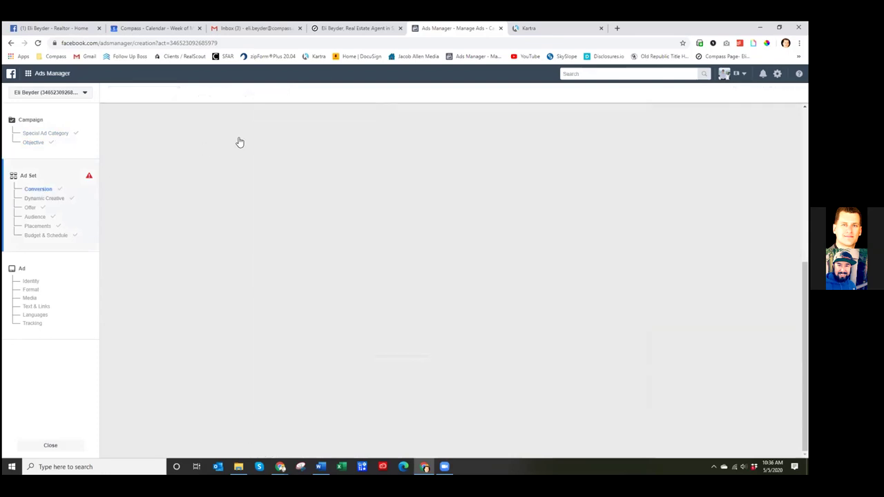
left_click_drag(345, 122, 307, 127)
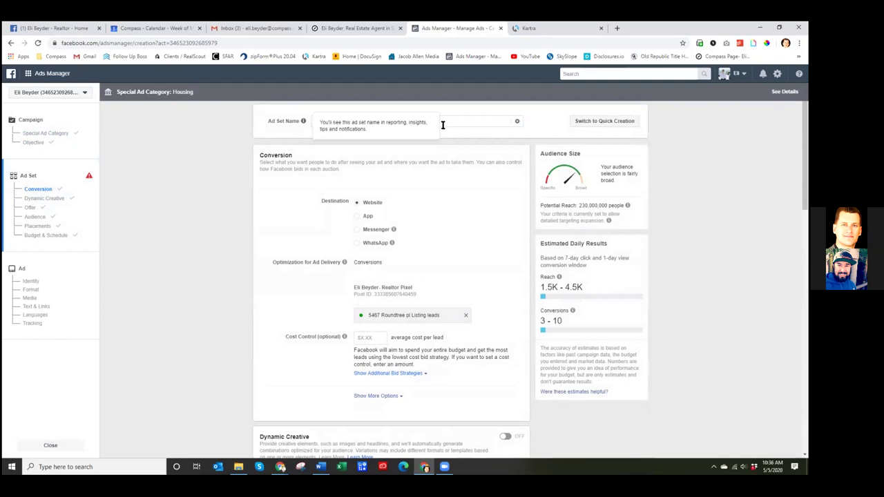
key("ctrl+v")
left_click(417, 142)
scroll(413, 141, "down", 1)
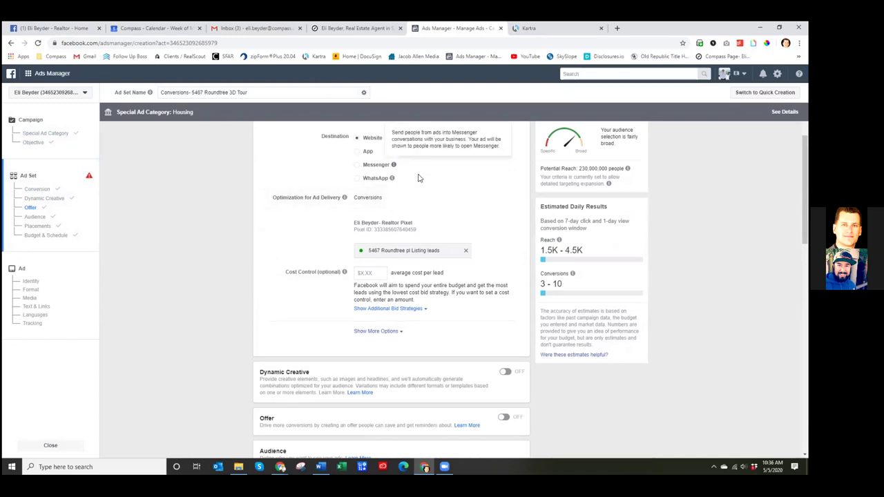
scroll(415, 176, "up", 1)
scroll(283, 228, "down", 2)
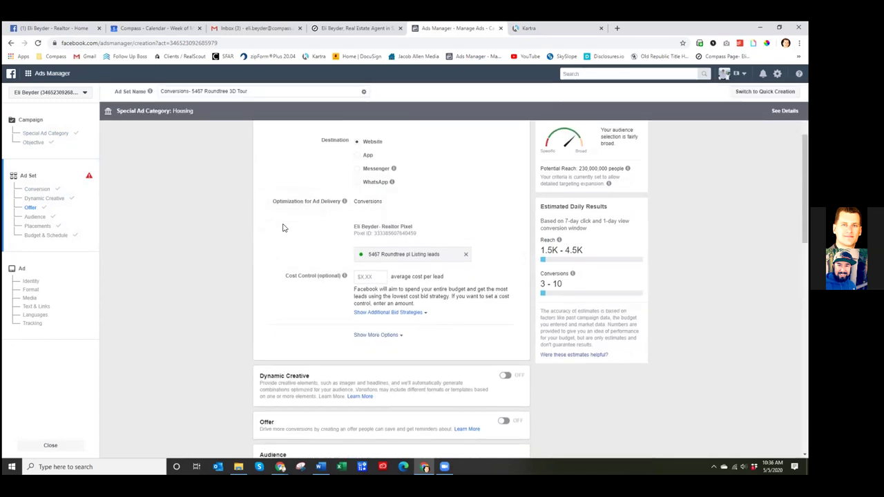
left_click(396, 253)
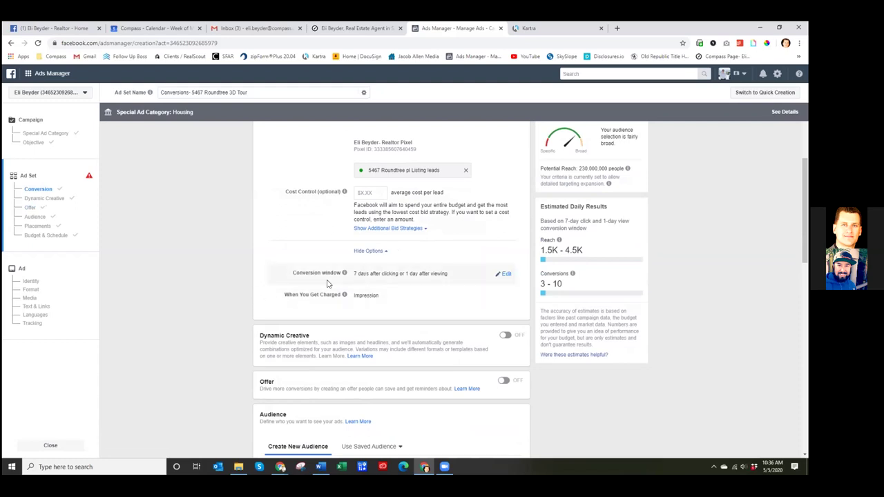
- Change the conversion window from 7 days click or 1 day view to 1 day click
left_click(503, 277)
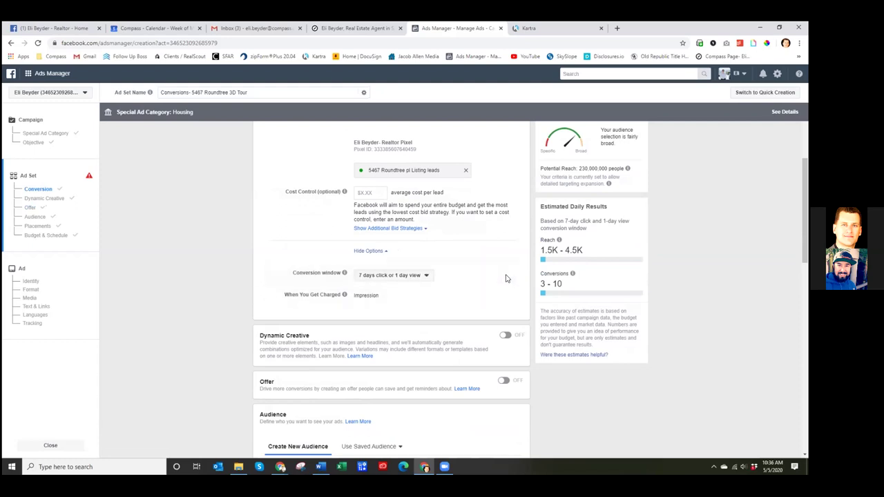
left_click(426, 276)
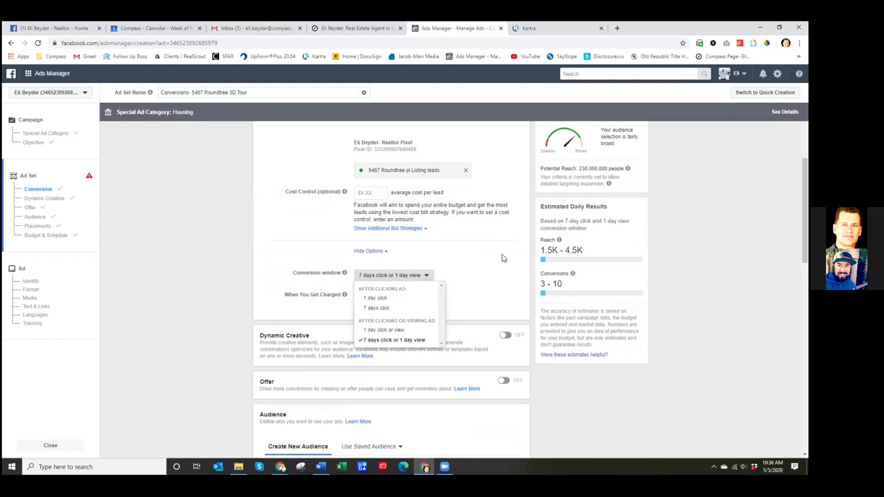
left_click(523, 247)
scroll(519, 243, "up", 2)
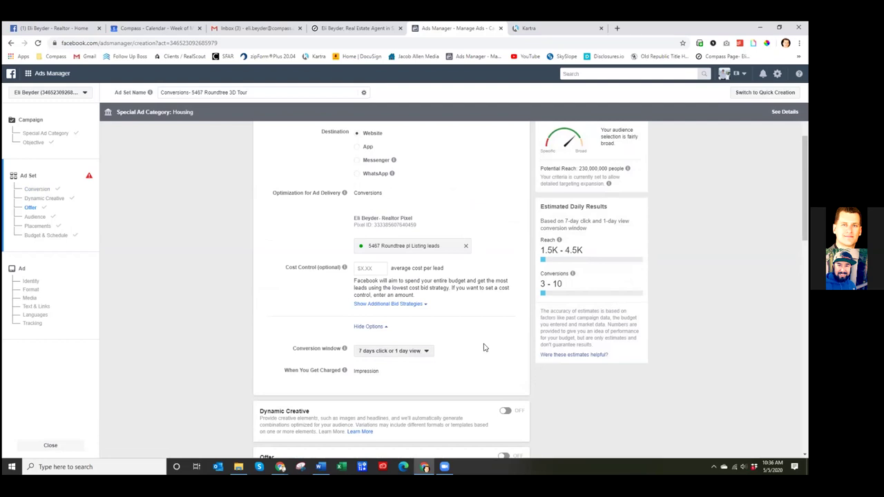
mouse_move(344, 351)
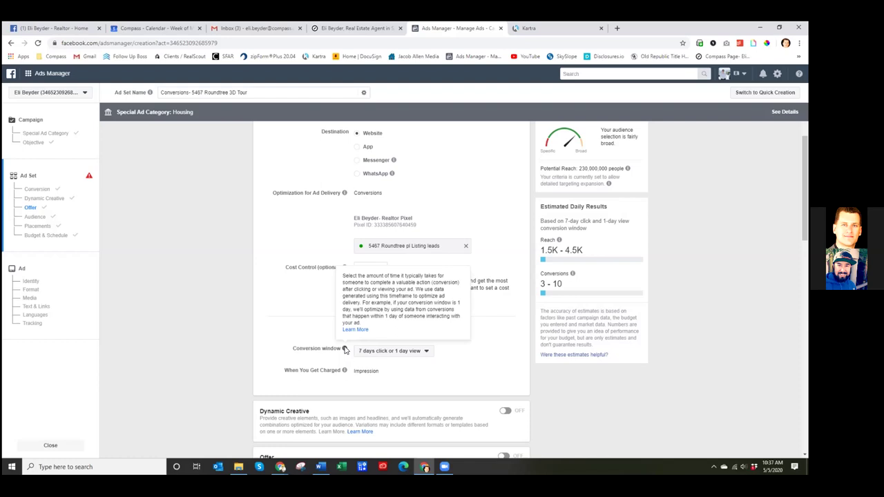
left_click(432, 352)
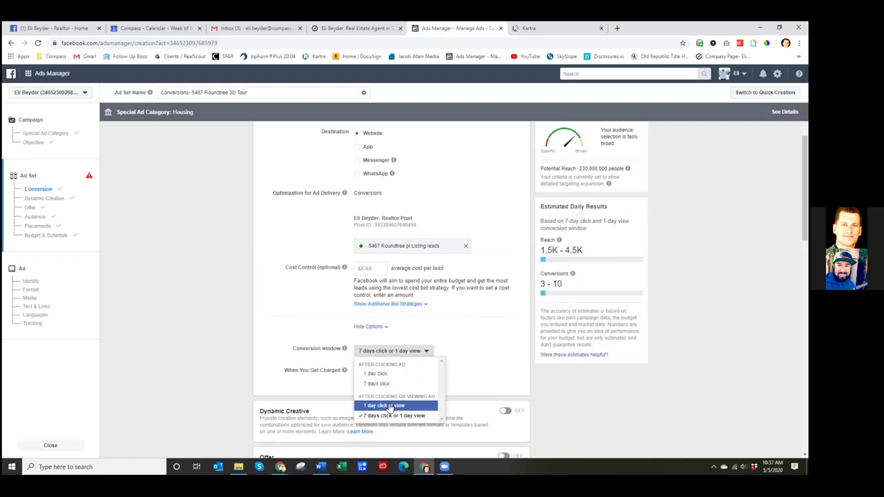
left_click(376, 375)
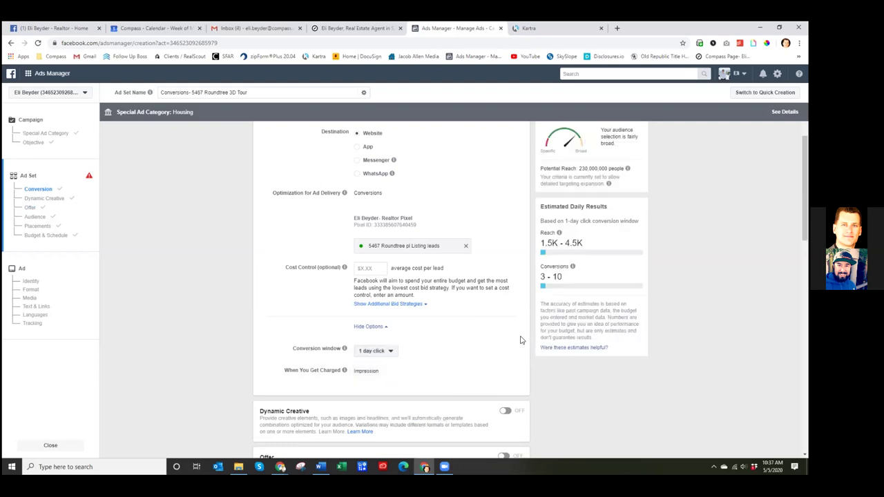
scroll(520, 339, "up", 1)
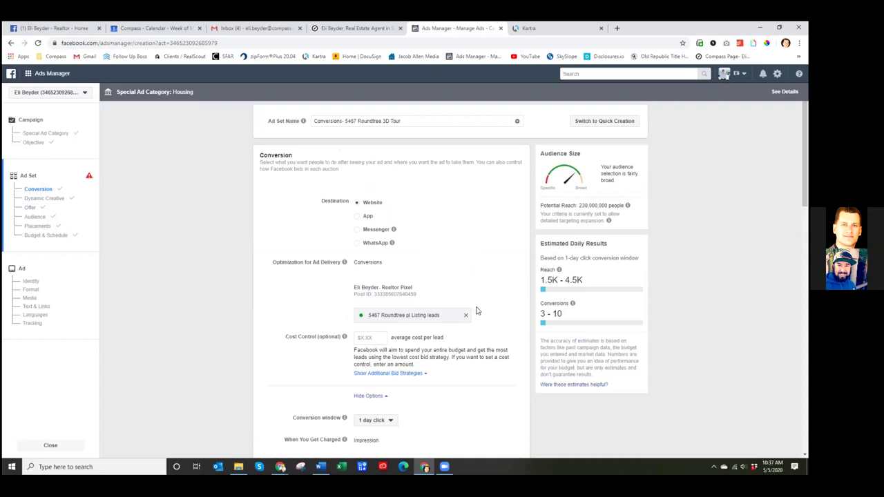
scroll(446, 289, "down", 2)
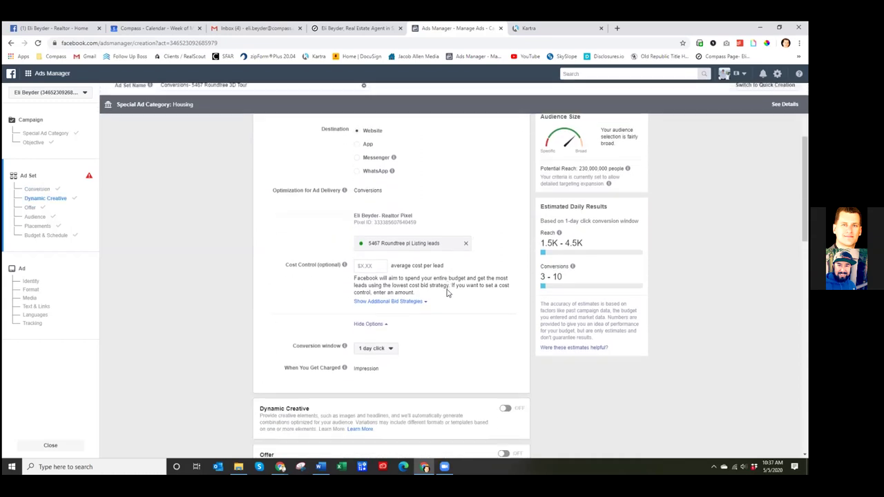
scroll(408, 286, "down", 2)
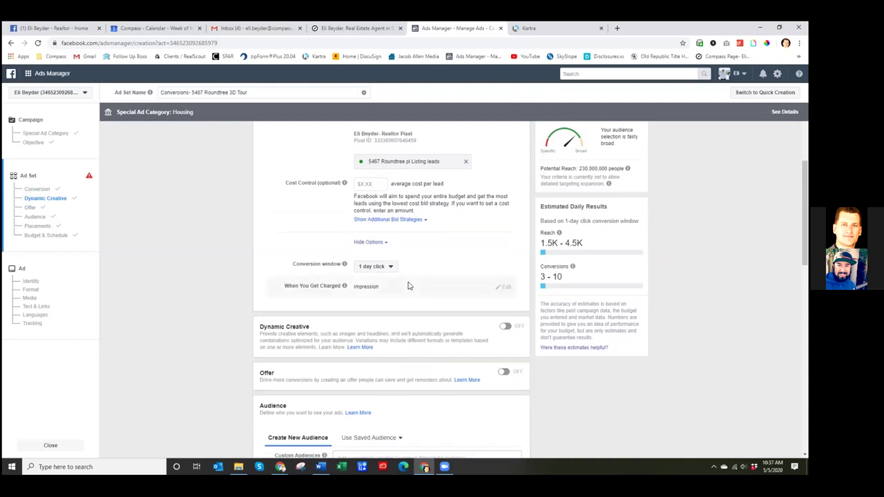
scroll(407, 286, "down", 1)
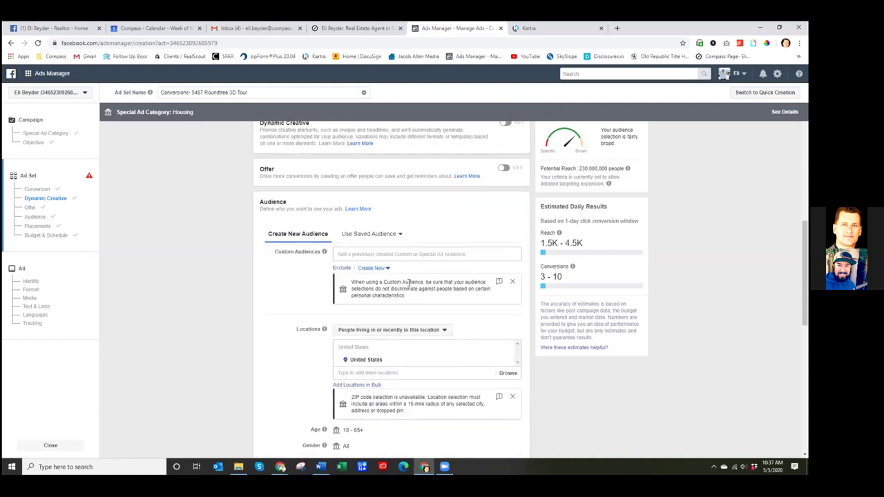
- Add the 'Watched 10 seconds' video viewers custom audience
left_click(368, 254)
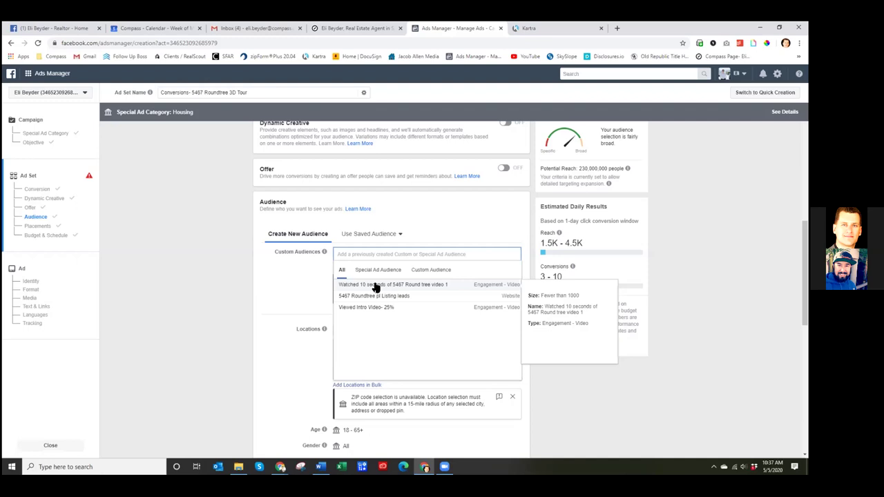
left_click(375, 285)
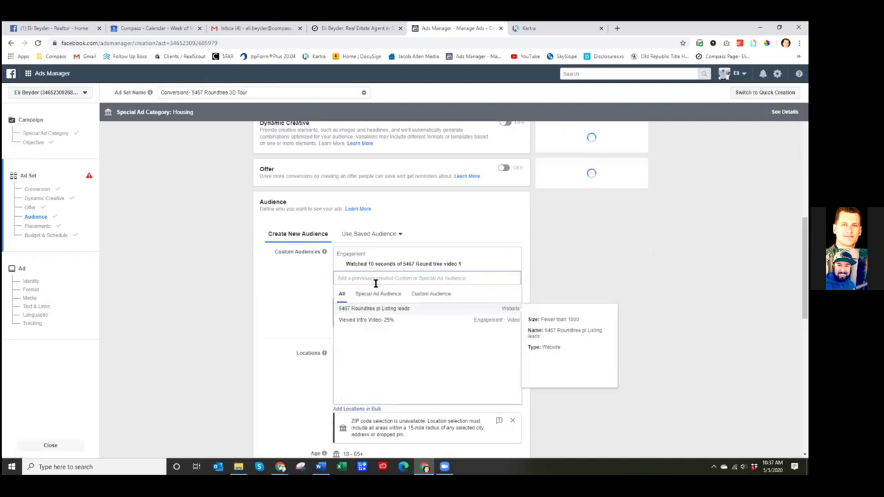
left_click(689, 272)
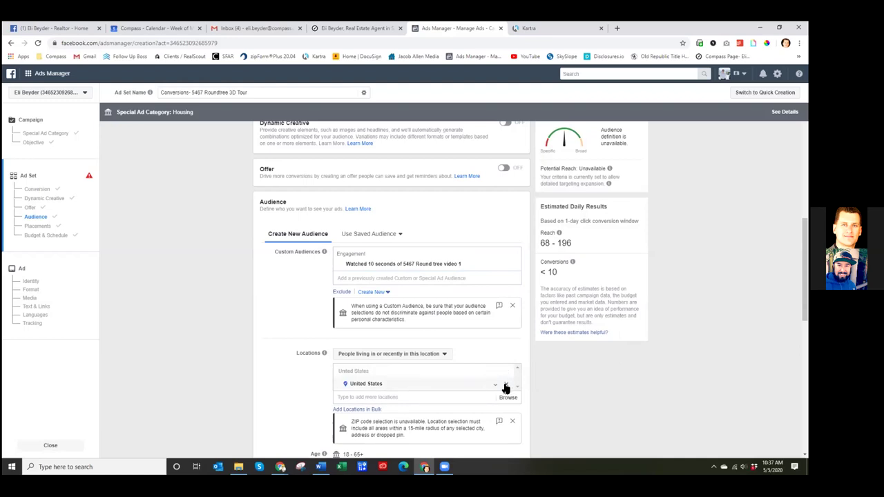
left_click(506, 388)
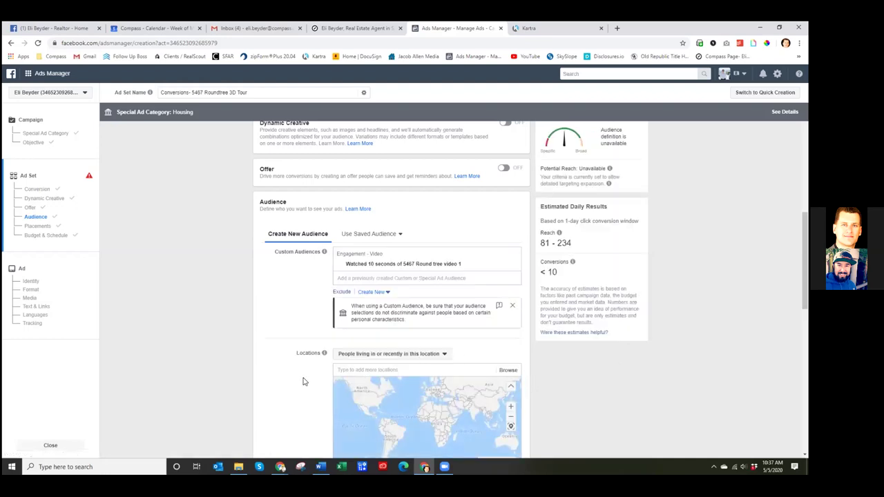
scroll(303, 381, "down", 3)
left_click(363, 202)
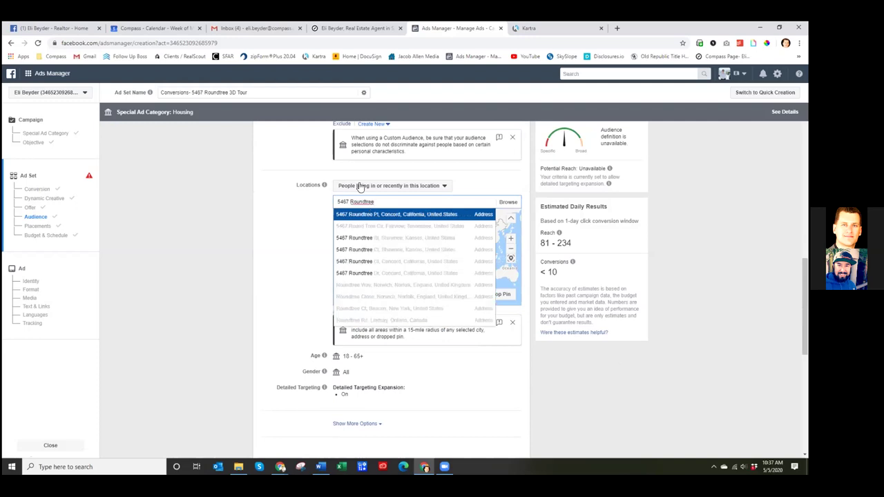
key("Return")
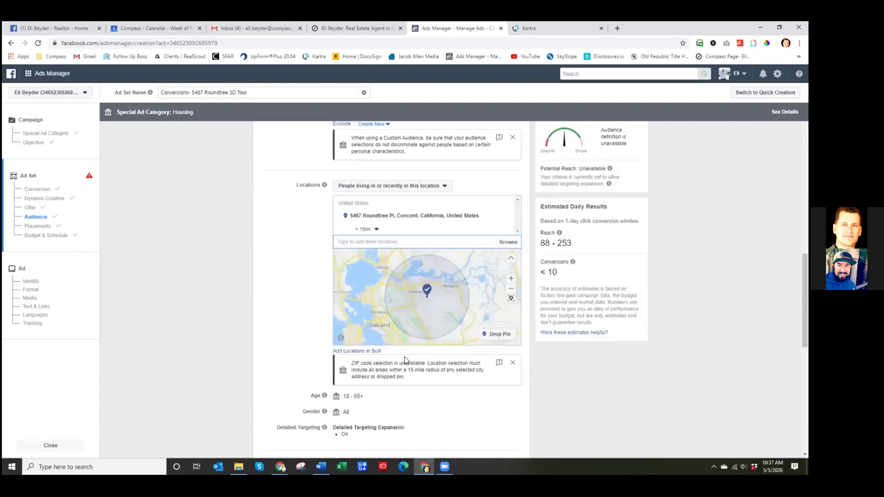
left_click(392, 188)
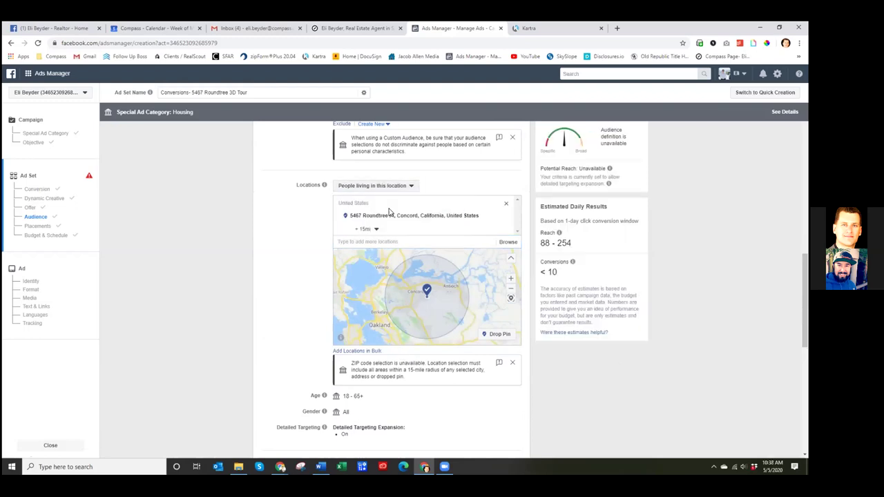
left_click_drag(558, 273, 552, 272)
left_click(692, 267)
- Set the audience connections to exclude people who like your Page
mouse_move(572, 262)
scroll(695, 261, "down", 5)
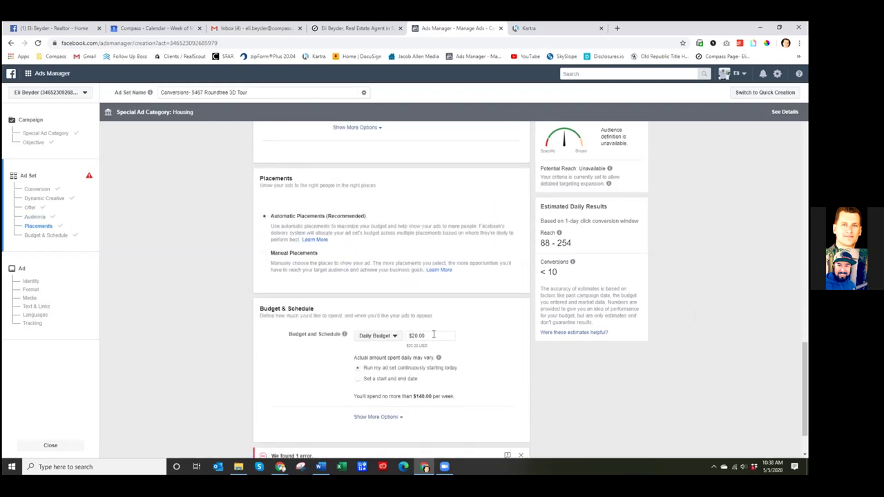
scroll(478, 293, "up", 4)
left_click(380, 339)
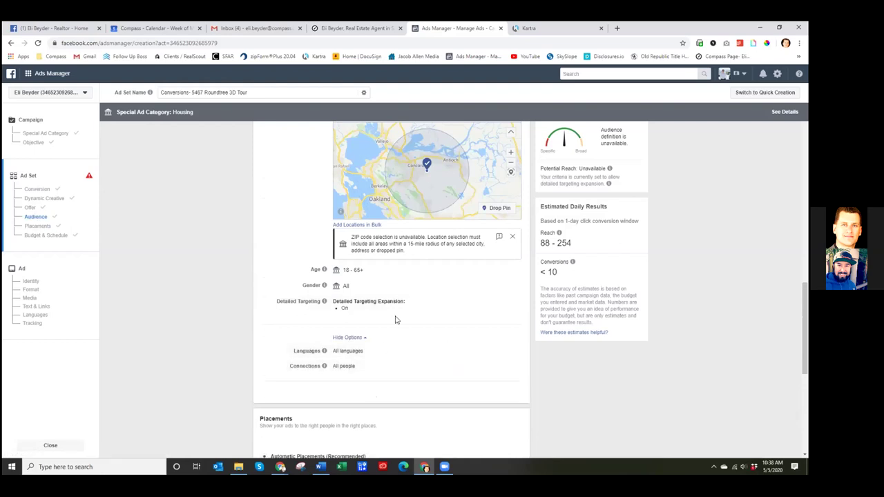
scroll(396, 320, "up", 1)
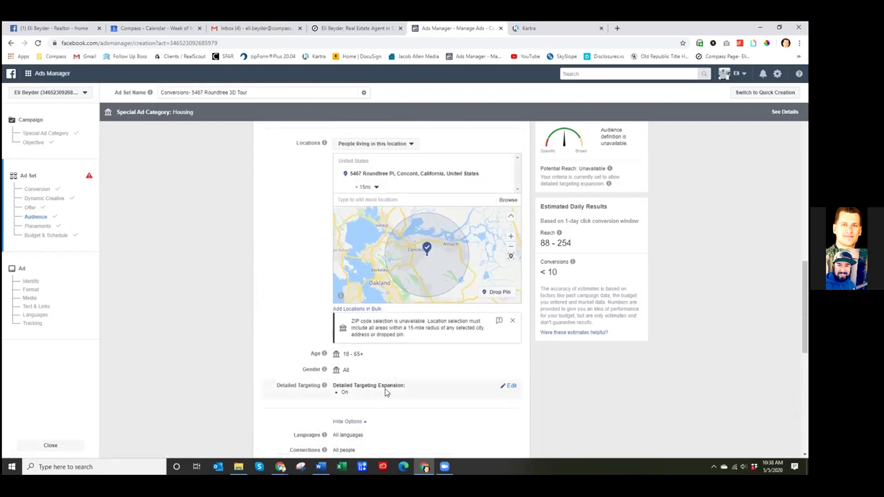
scroll(386, 394, "down", 1)
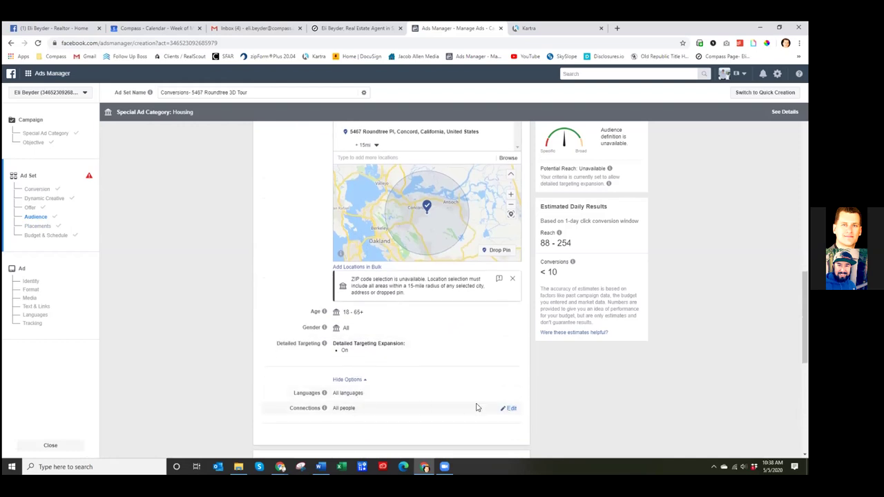
left_click(509, 408)
left_click(395, 414)
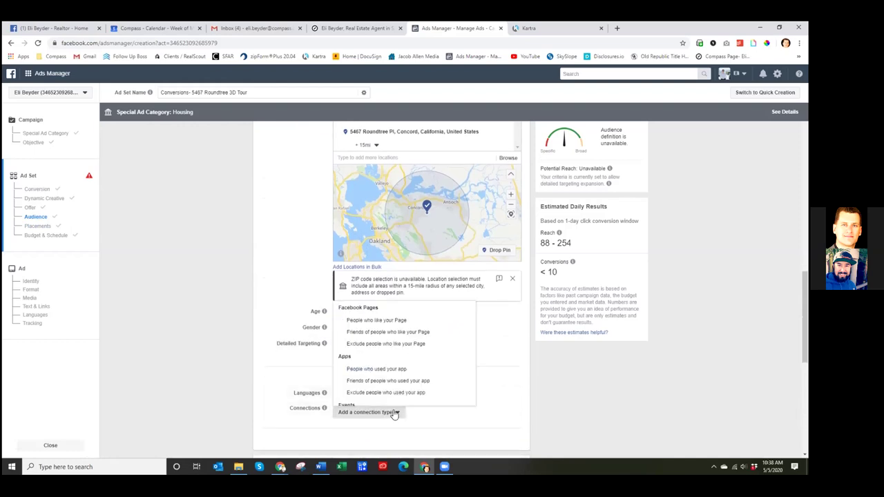
left_click(386, 344)
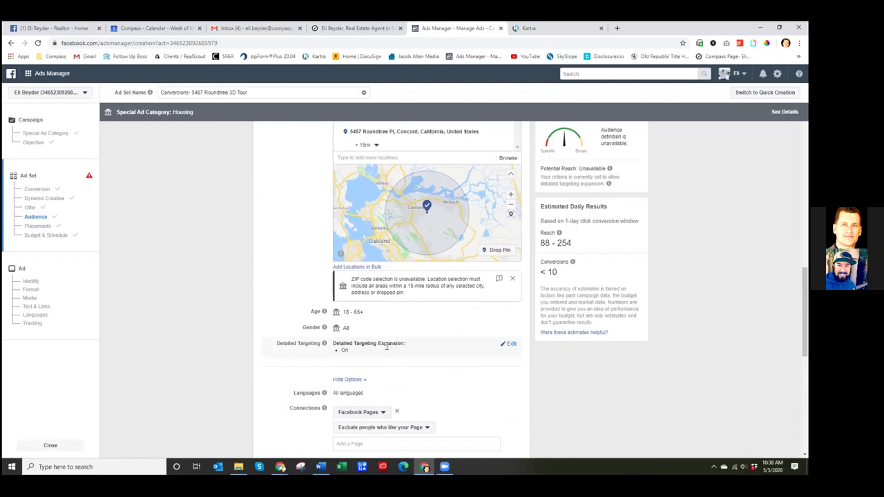
- Add both of the realtor's business Pages to the exclusion list
scroll(386, 349, "down", 2)
left_click(375, 360)
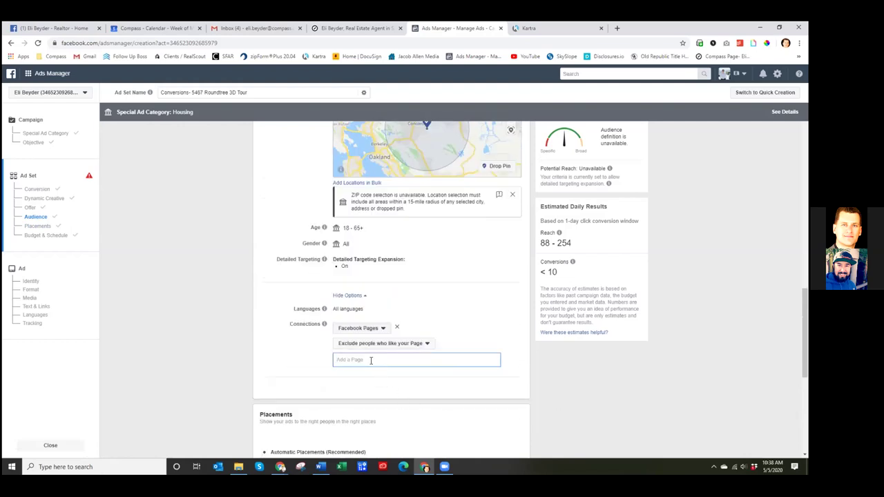
type("eli b")
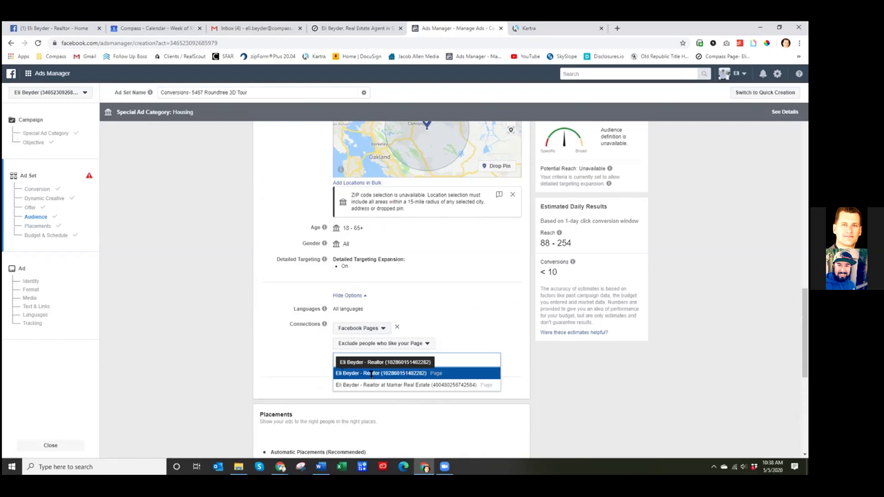
left_click(374, 375)
type("eli beyd")
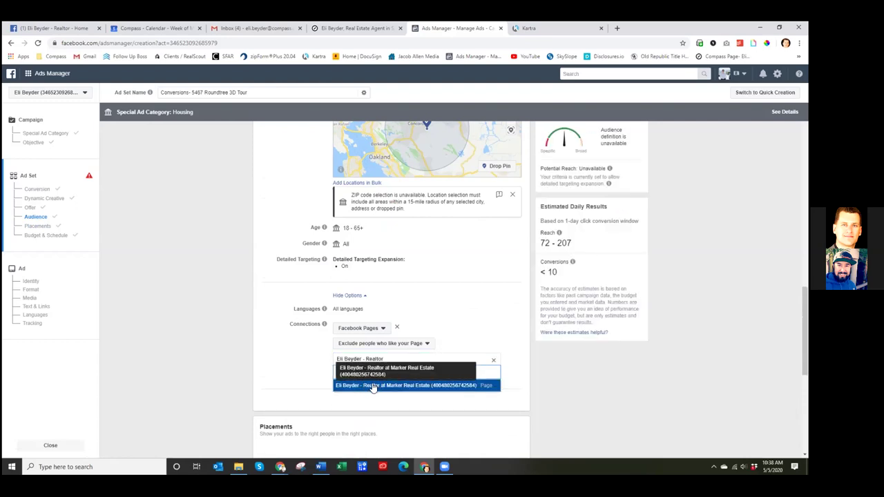
left_click(371, 385)
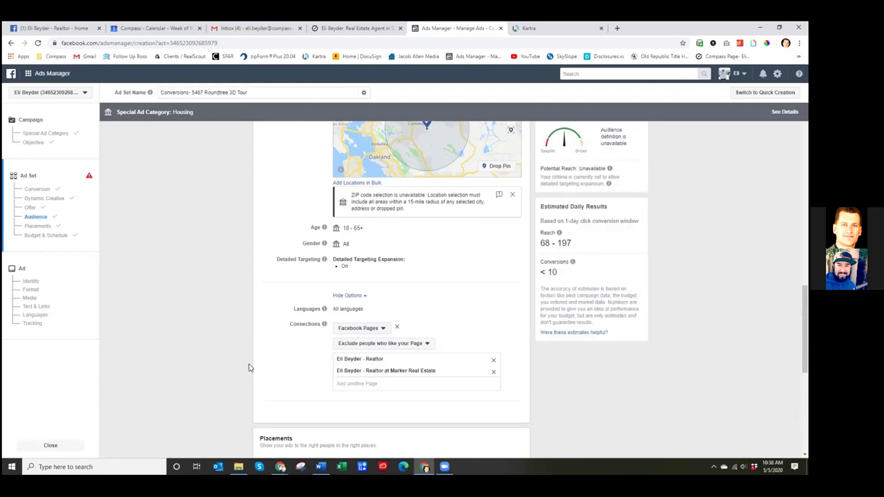
scroll(241, 368, "down", 1)
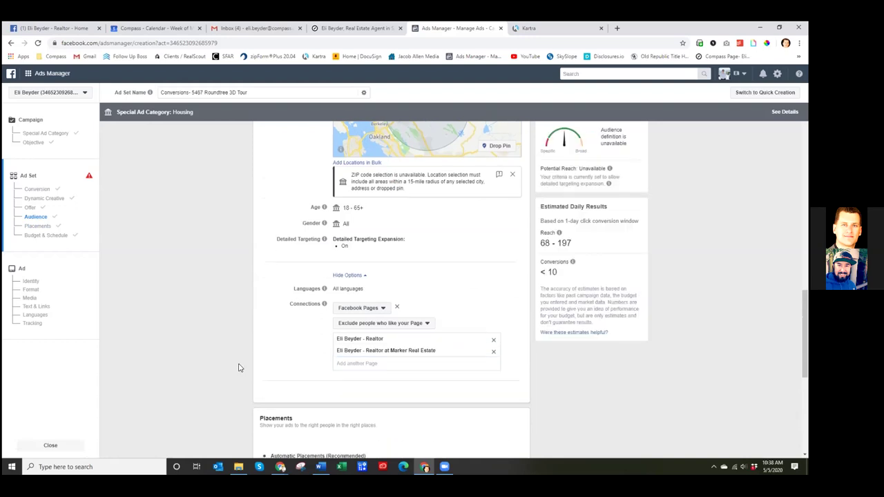
scroll(264, 362, "down", 2)
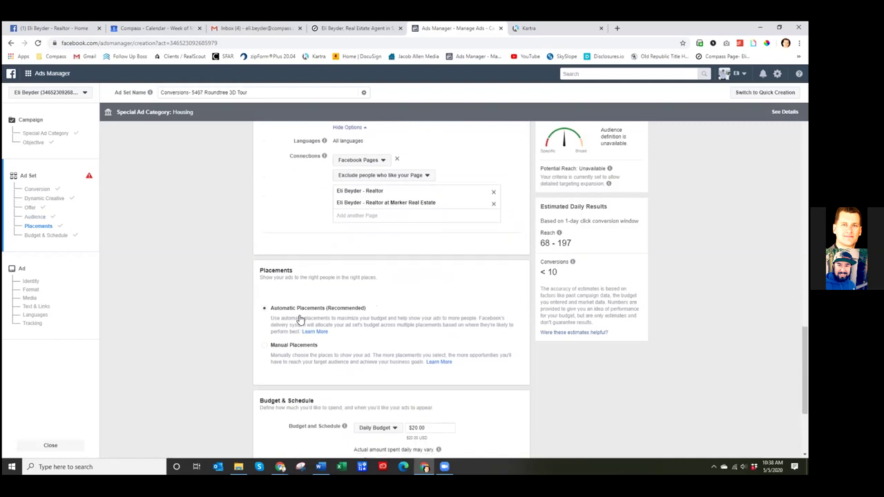
- Switch to a lifetime budget of $150.00
scroll(318, 323, "down", 2)
left_click(431, 301)
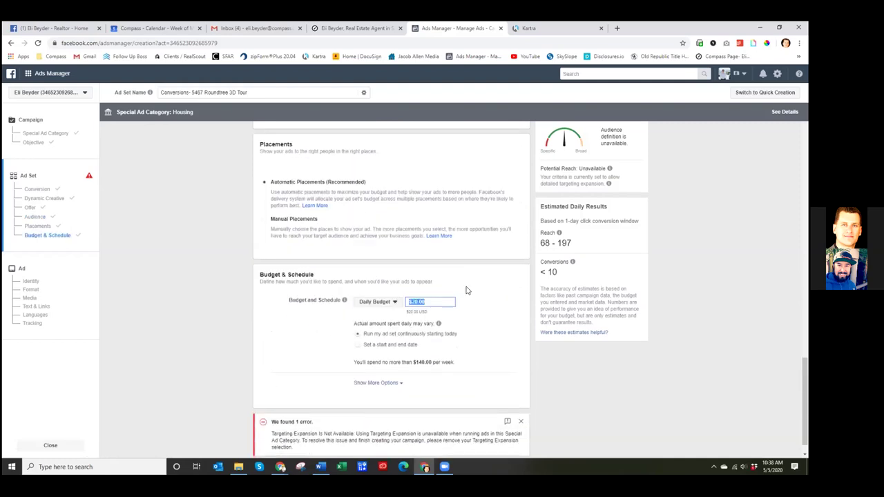
left_click(394, 303)
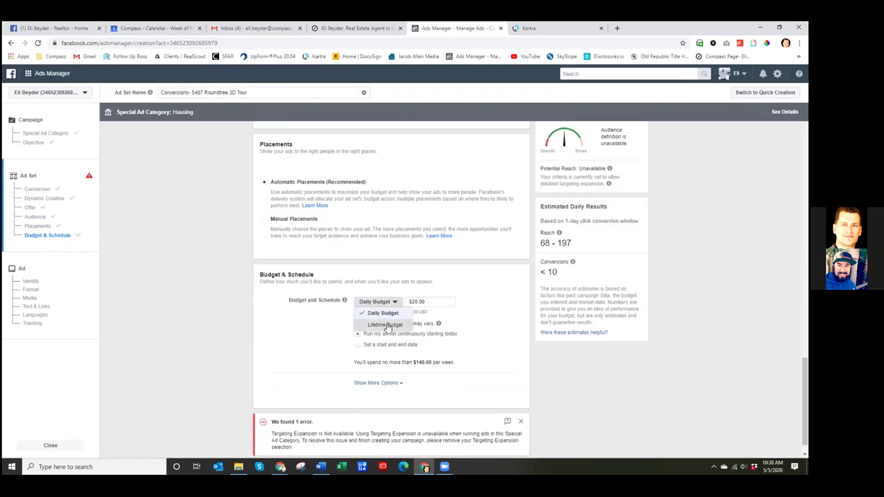
left_click(388, 326)
left_click_drag(448, 303, 418, 303)
type("1510")
key("BackSpace")
key("BackSpace")
type("0")
left_click(532, 283)
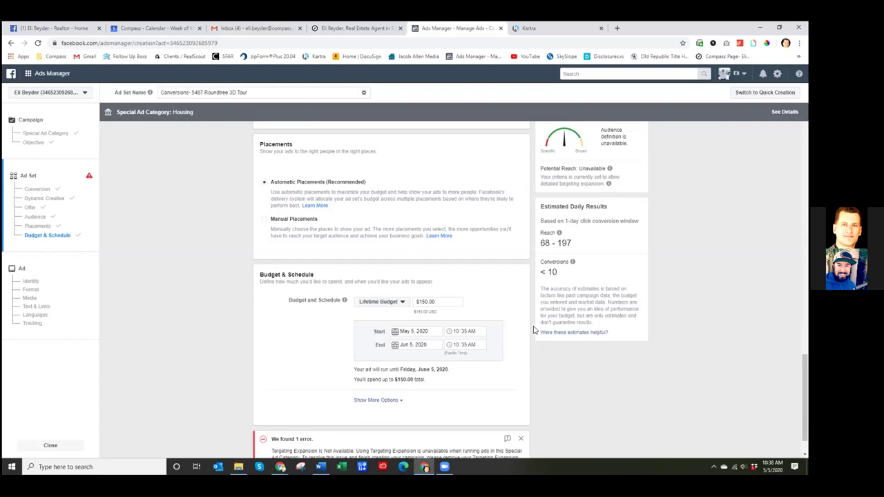
- Set both the start and end times to 2:00 PM
left_click(456, 331)
type("2:00")
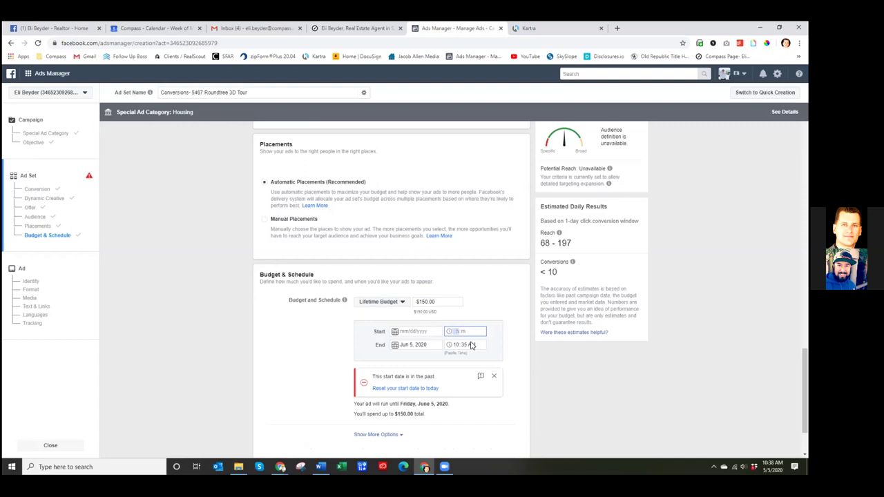
left_click(457, 345)
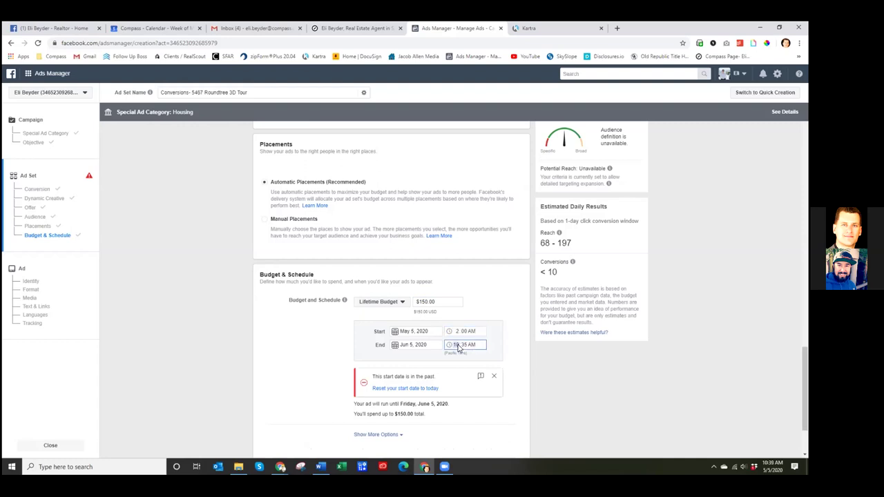
type("2")
left_click(470, 332)
type("p")
left_click(464, 348)
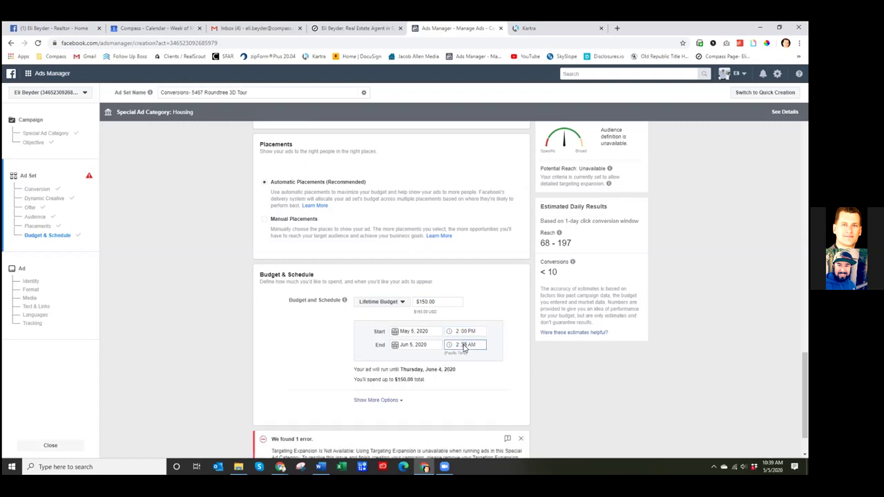
type("00p")
- Set the end date to May 13 and raise the lifetime budget to $200
left_click(406, 344)
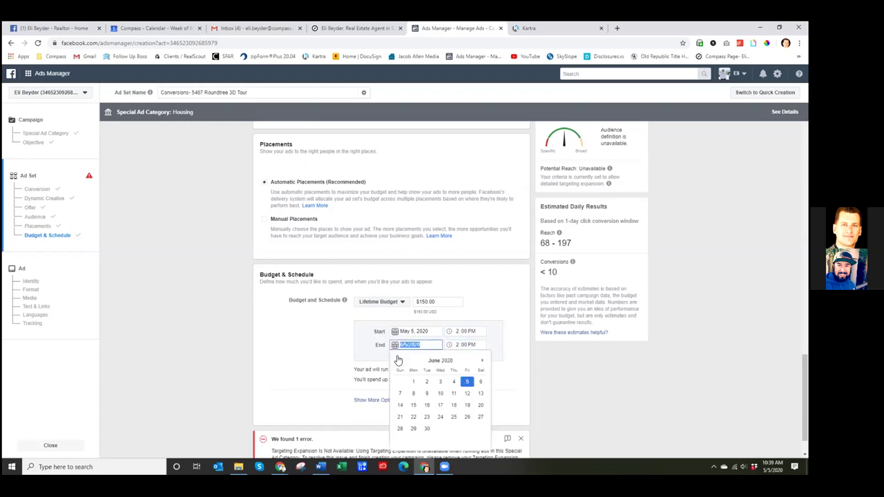
left_click(399, 360)
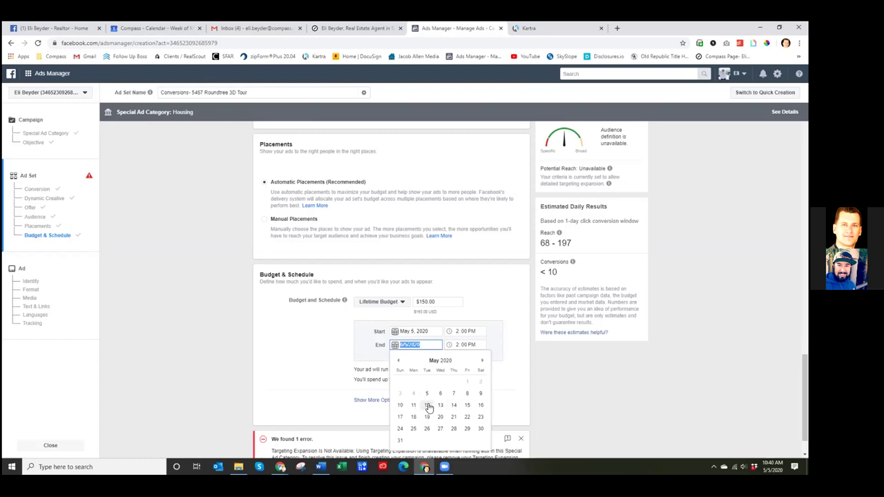
left_click(440, 405)
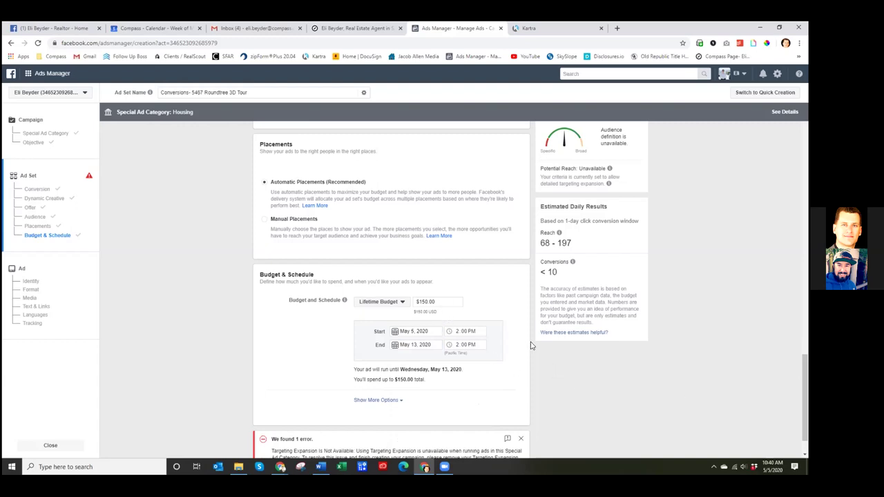
left_click_drag(457, 303, 406, 306)
type("200")
left_click(543, 373)
left_click_drag(446, 302, 395, 303)
- Set the start time to 5:00 PM and move the end date to May 15, 2020
left_click(409, 345)
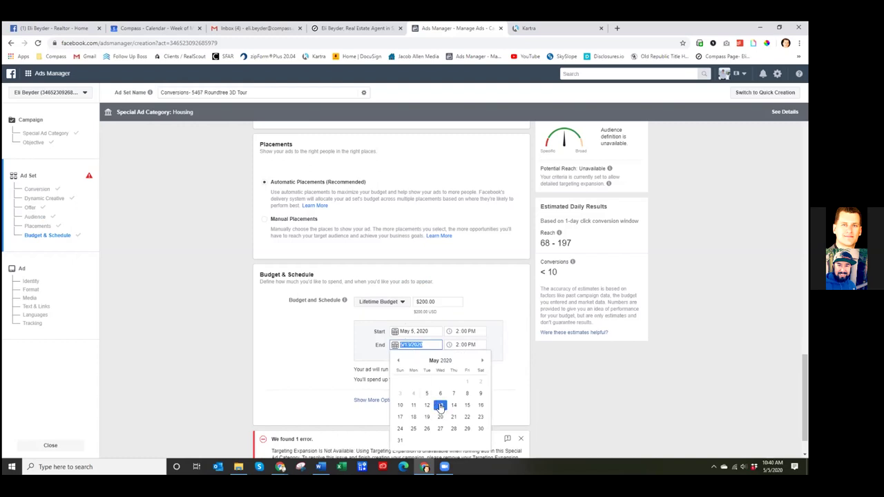
left_click(457, 331)
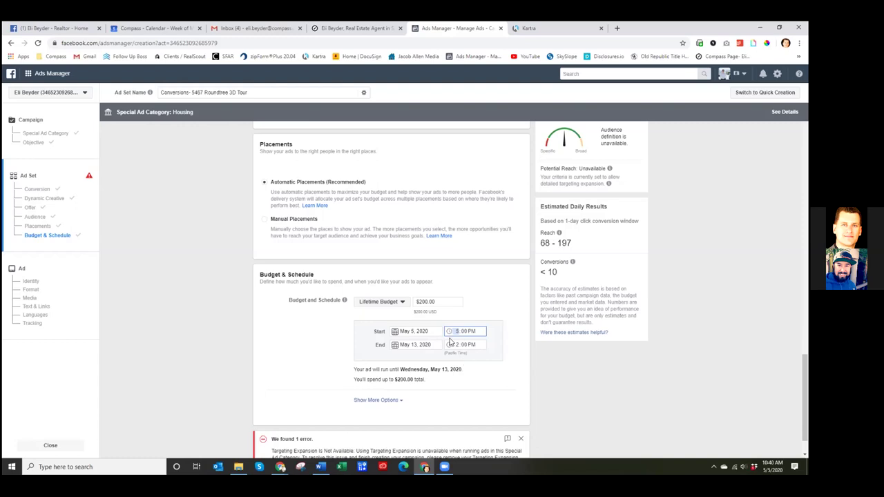
left_click(551, 361)
left_click(413, 346)
left_click(624, 381)
left_click(424, 345)
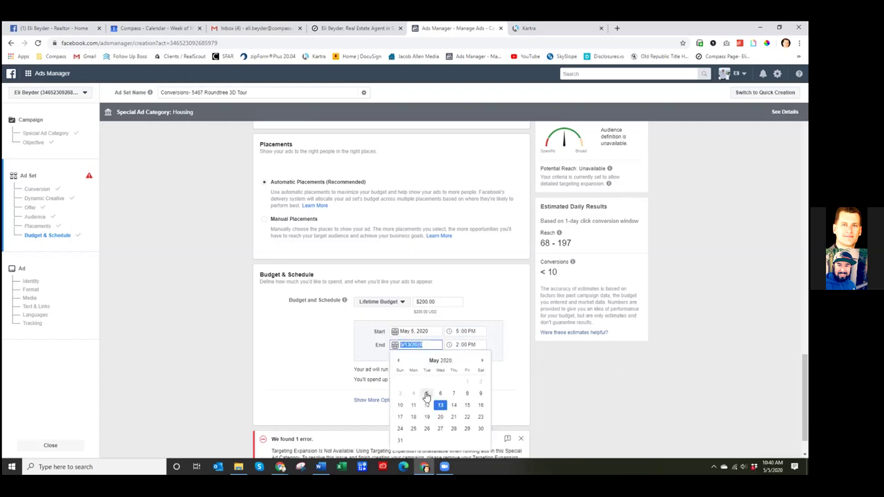
left_click(467, 406)
left_click(593, 404)
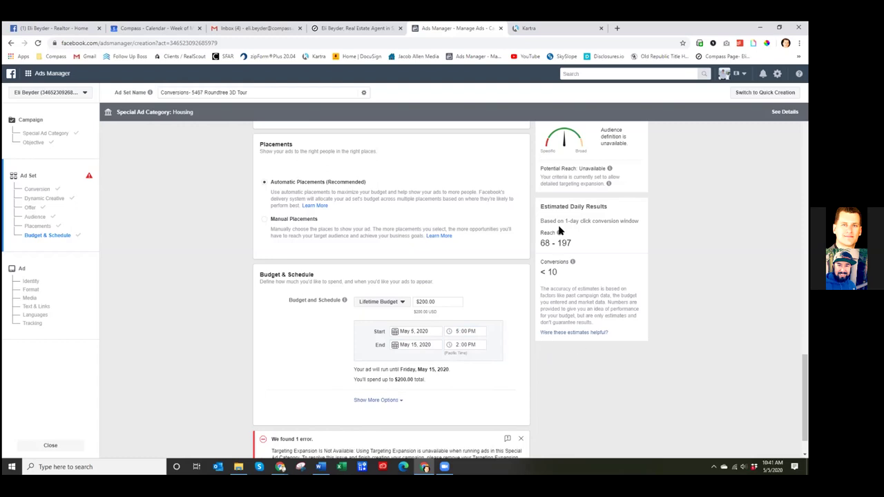
left_click_drag(565, 220, 641, 222)
left_click(655, 224)
left_click(655, 223)
- Find the Conversion window setting and try the 7 days click or 1 day view option
scroll(400, 253, "up", 3)
scroll(409, 256, "up", 10)
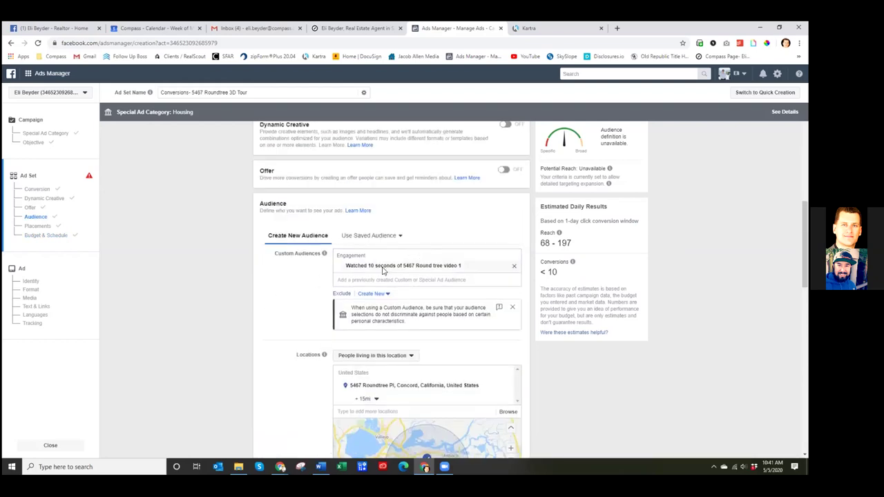
mouse_move(517, 268)
scroll(516, 268, "up", 10)
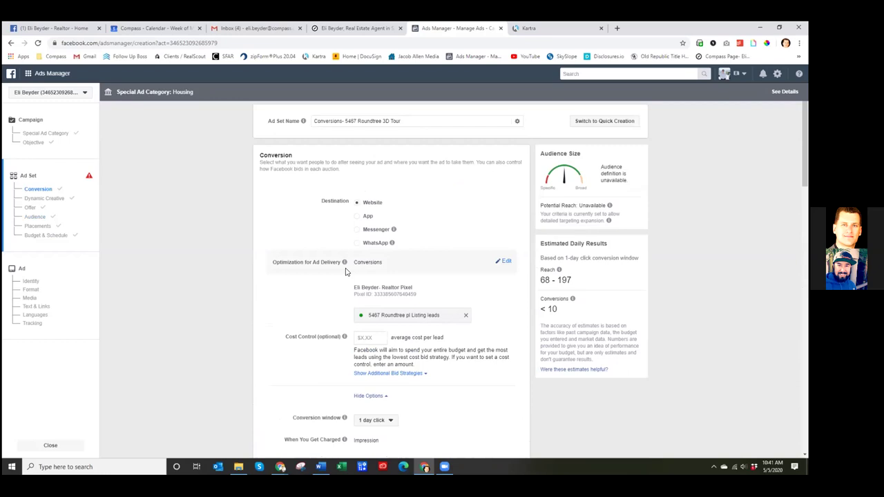
scroll(339, 280, "down", 2)
scroll(339, 280, "down", 3)
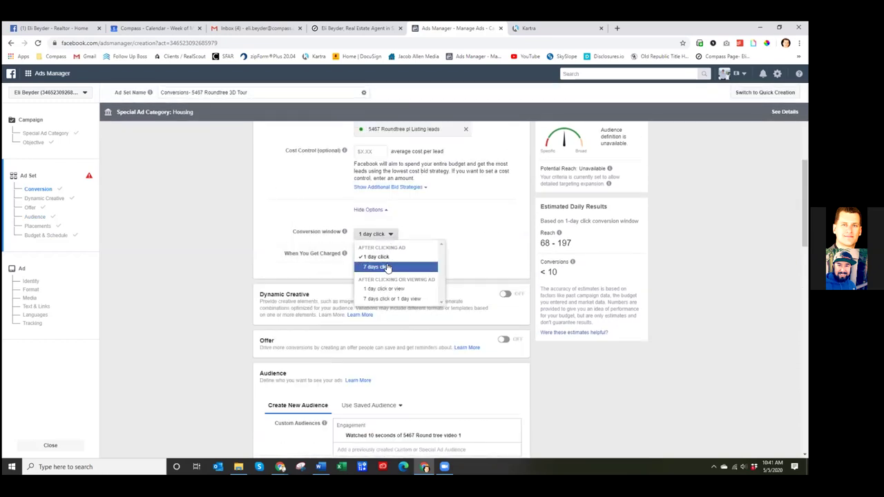
left_click(386, 268)
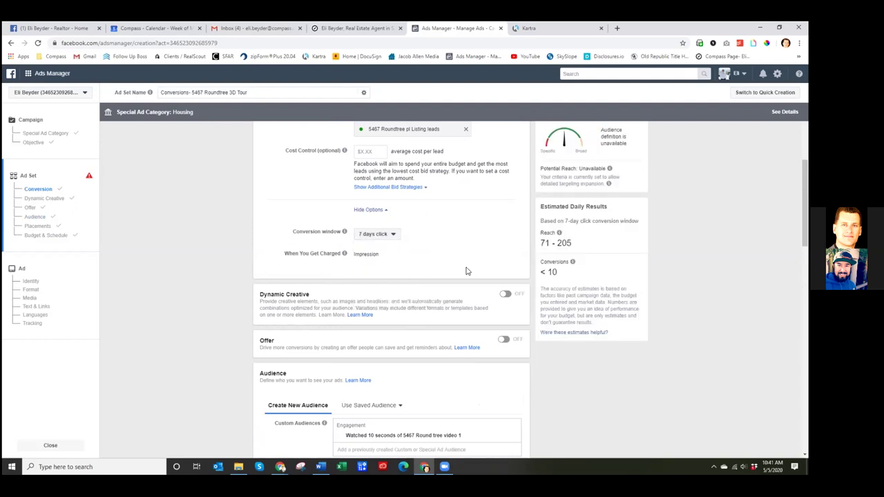
left_click(387, 234)
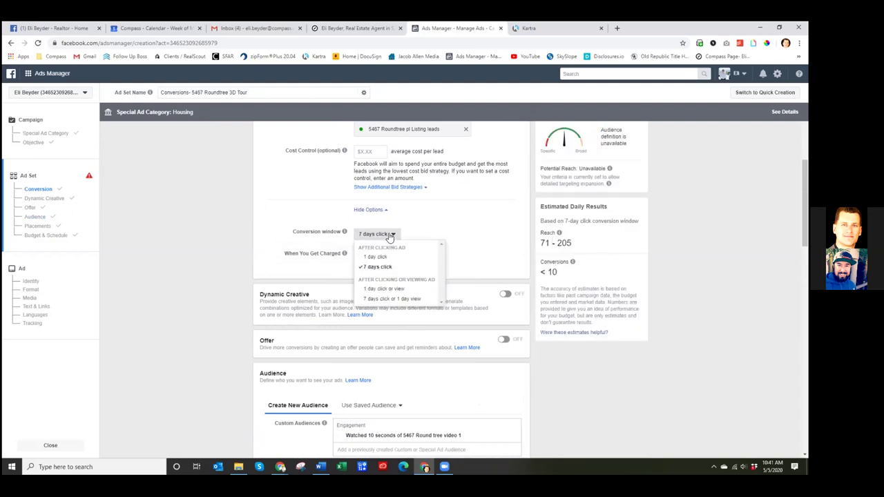
left_click(396, 301)
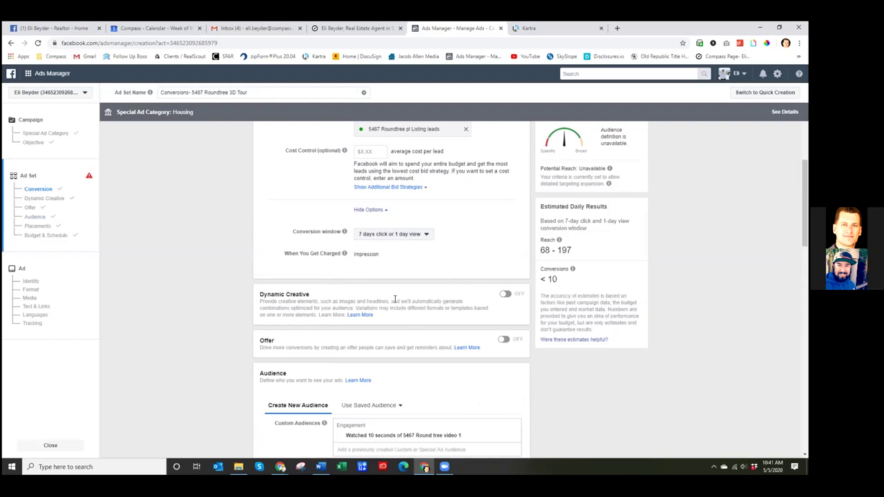
- Try 1 day click or view and 1 day click, then settle on 7 days click
left_click(423, 235)
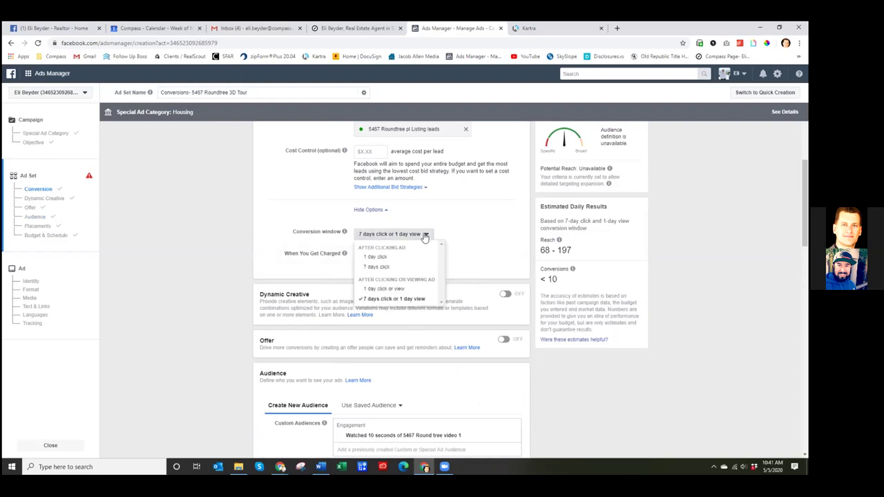
left_click(381, 290)
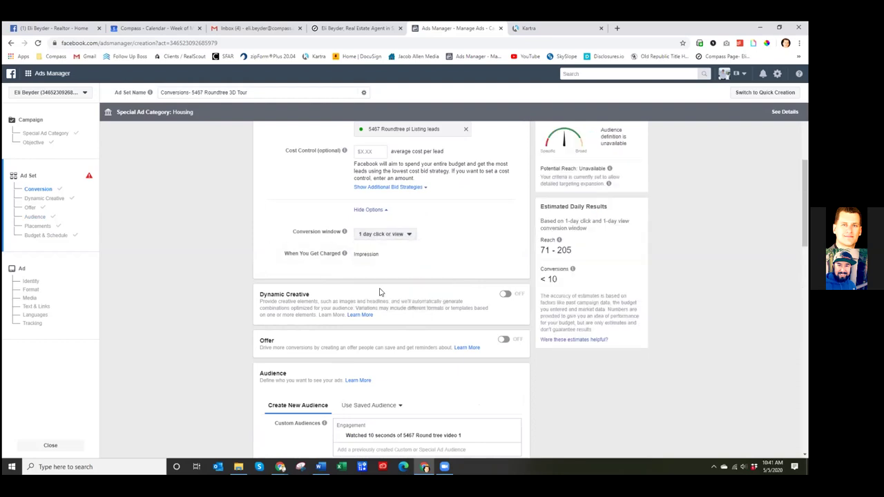
left_click(400, 237)
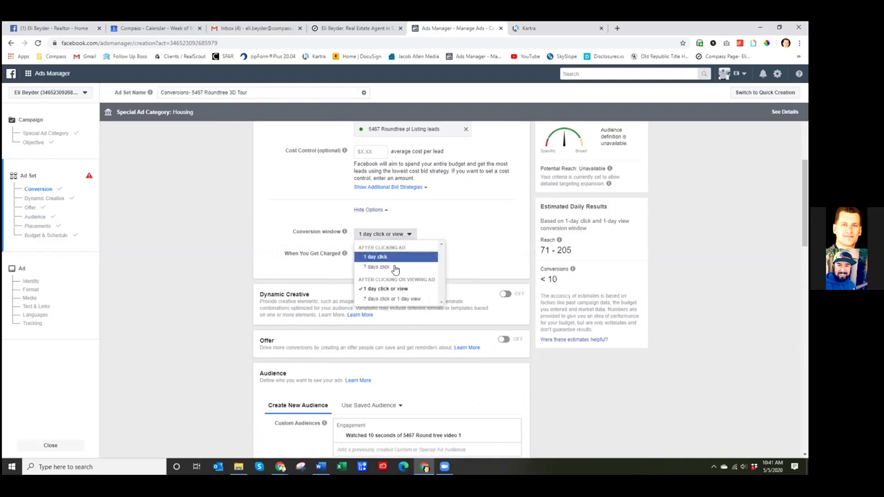
left_click(387, 257)
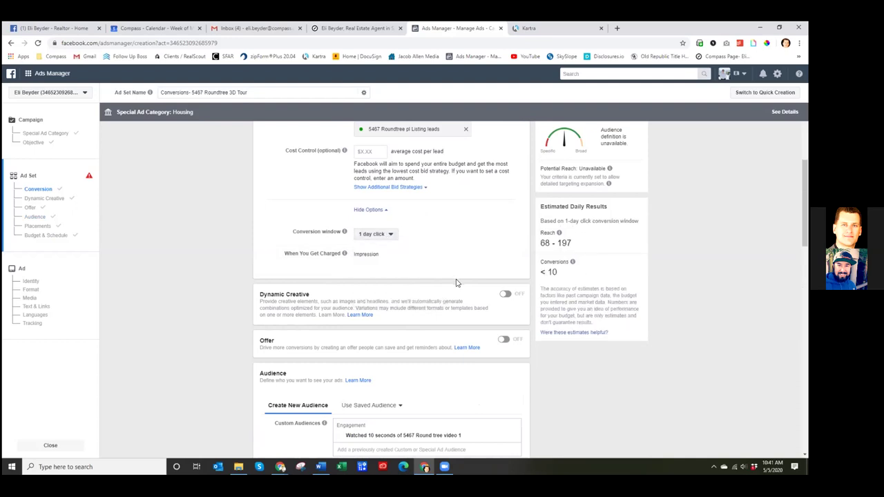
left_click(385, 234)
key("Return")
left_click(394, 235)
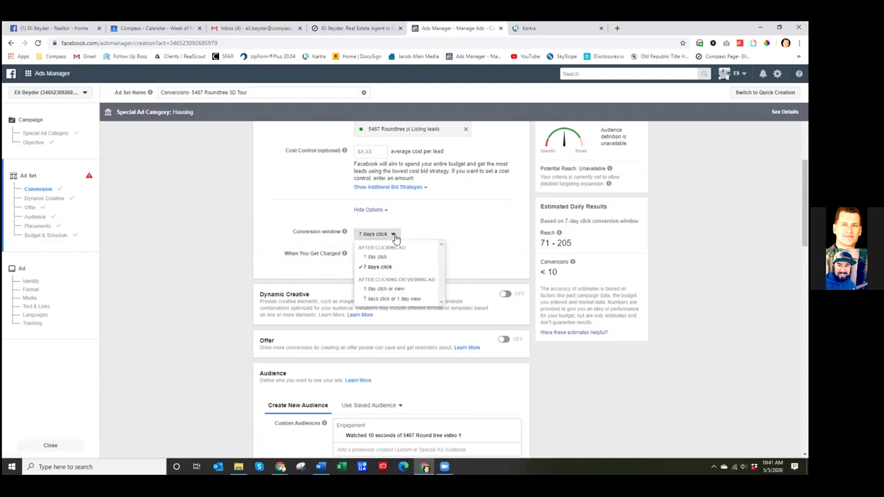
left_click(532, 234)
scroll(528, 235, "down", 5)
scroll(527, 234, "down", 10)
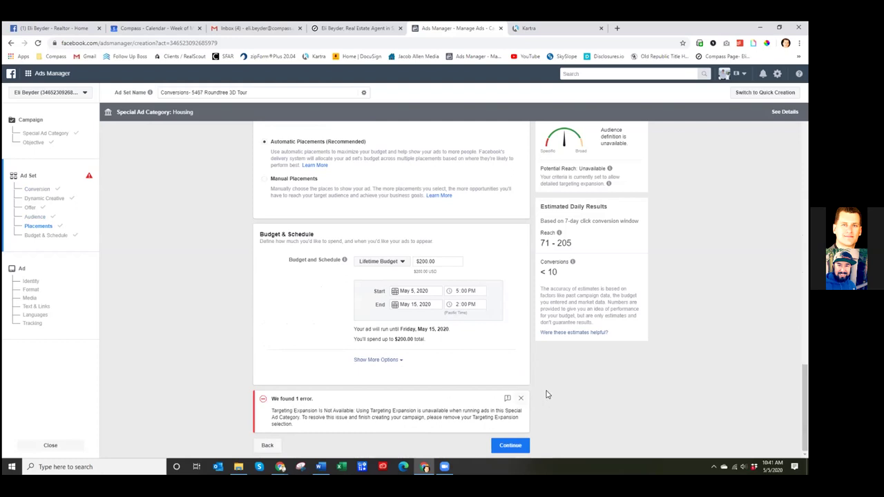
scroll(538, 387, "up", 4)
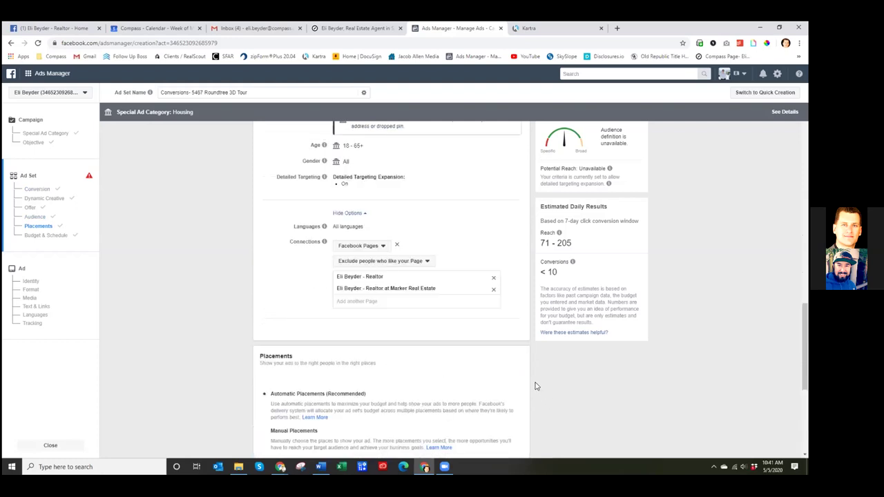
scroll(523, 389, "up", 1)
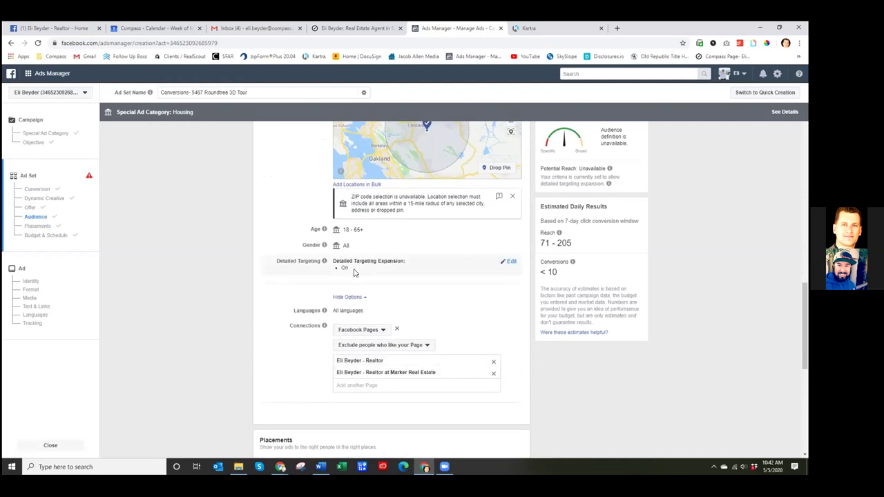
scroll(355, 273, "up", 1)
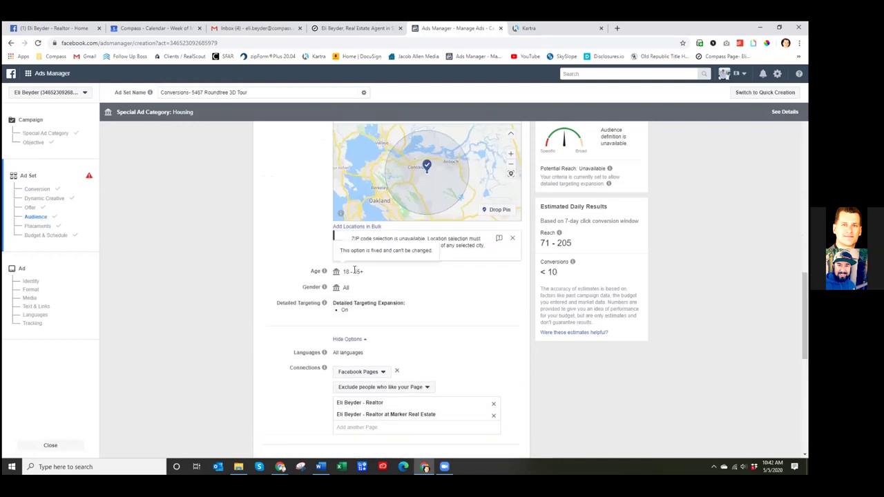
scroll(354, 272, "up", 2)
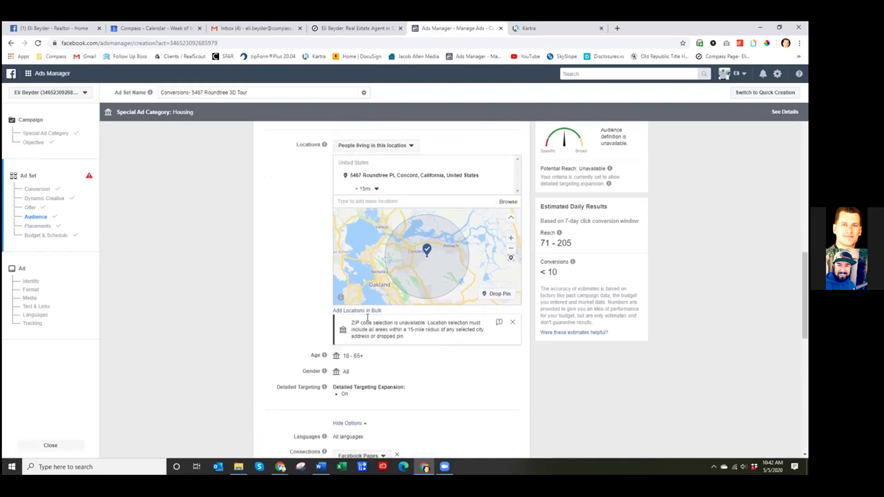
scroll(331, 304, "up", 2)
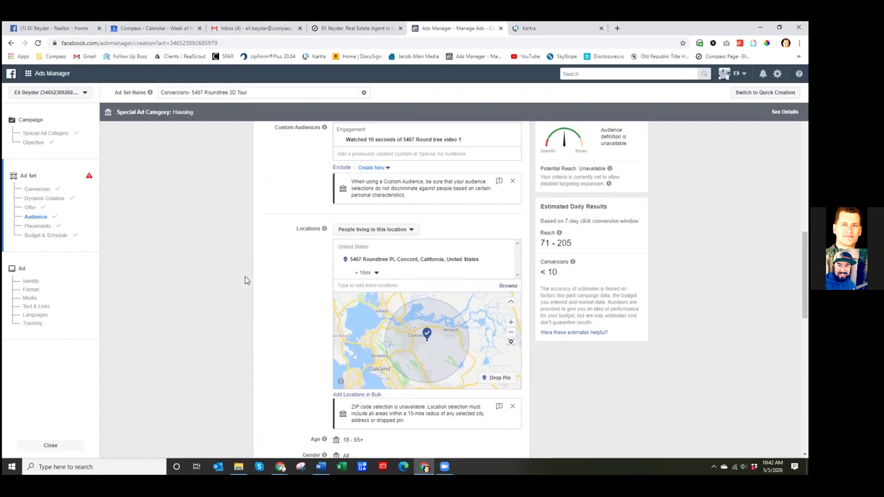
scroll(247, 281, "down", 1)
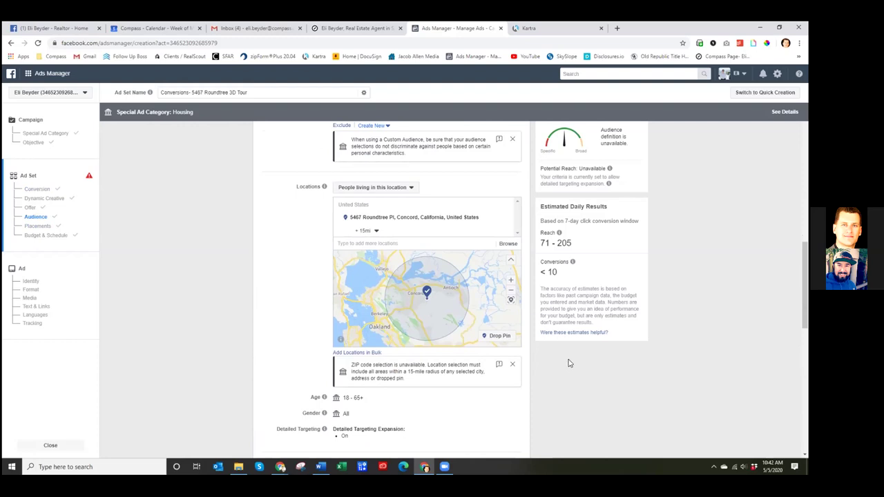
mouse_move(610, 169)
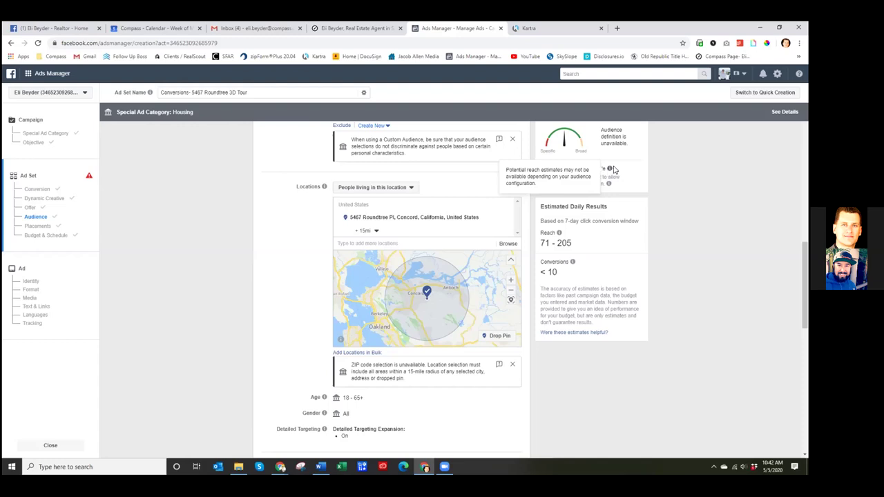
mouse_move(608, 185)
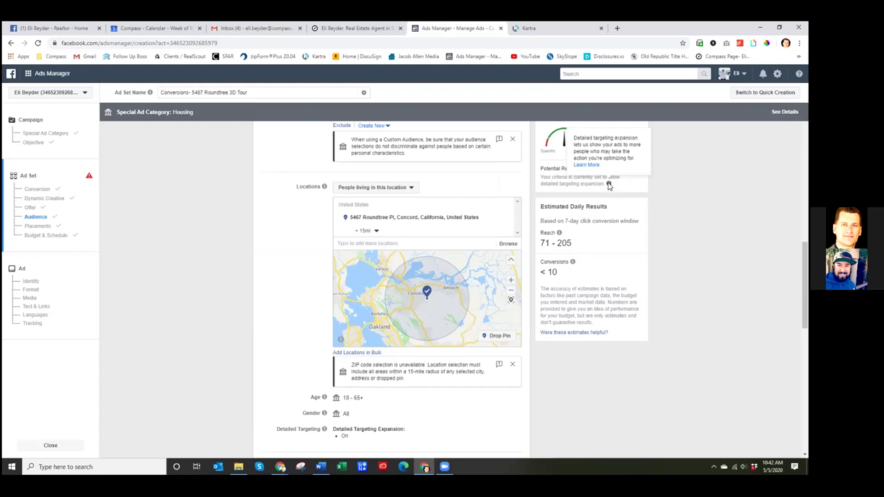
scroll(665, 226, "down", 10)
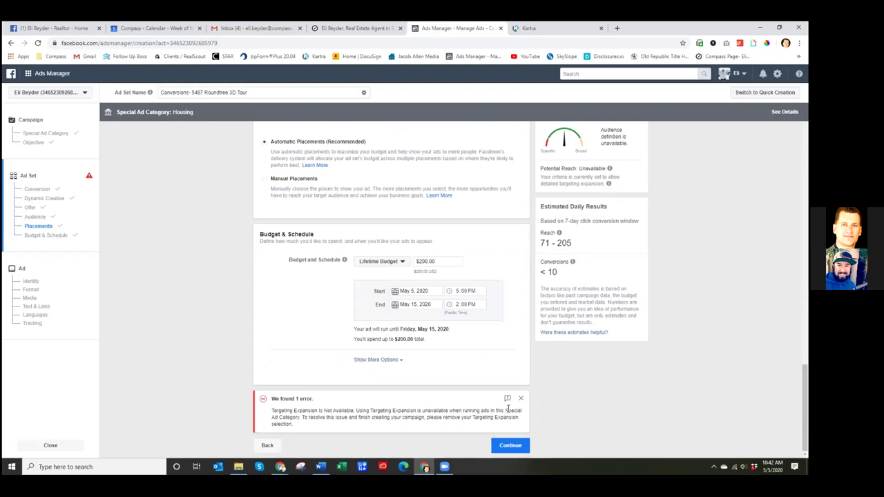
scroll(699, 377, "up", 7)
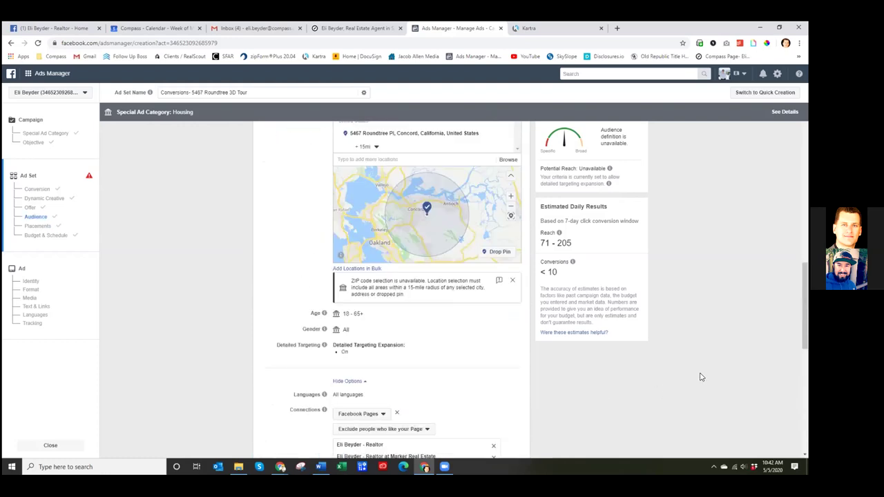
scroll(694, 380, "up", 4)
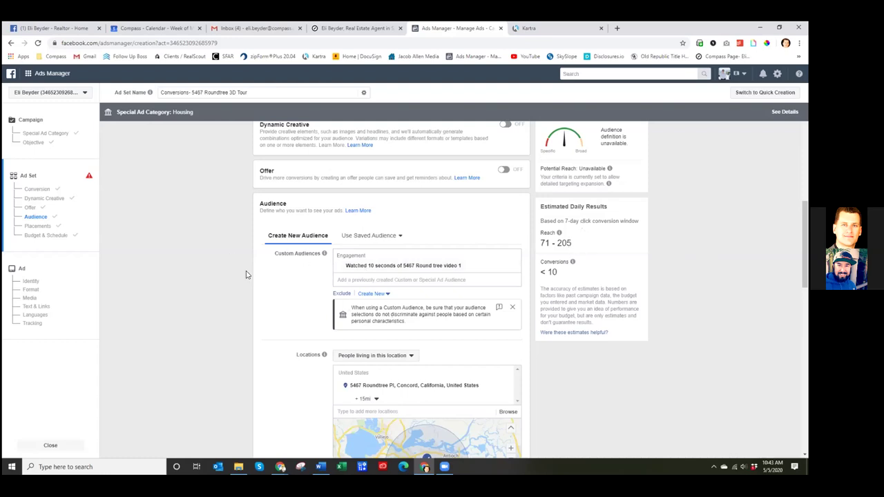
scroll(245, 269, "down", 2)
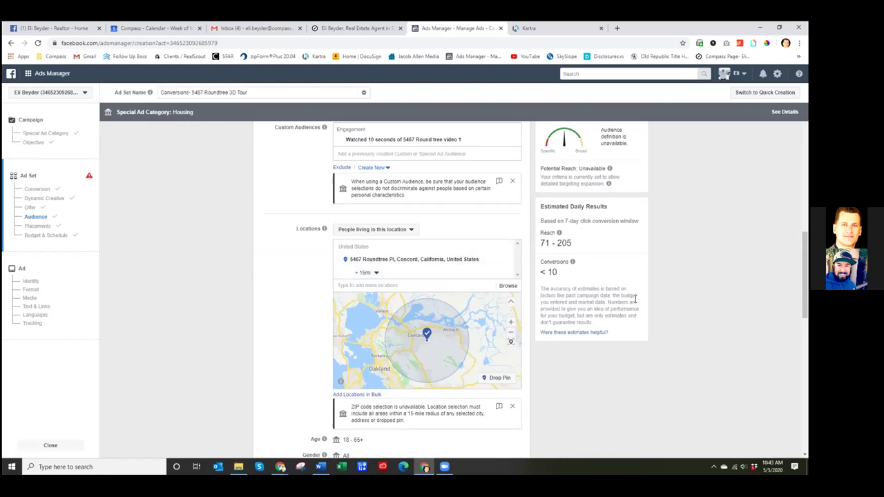
scroll(666, 293, "down", 4)
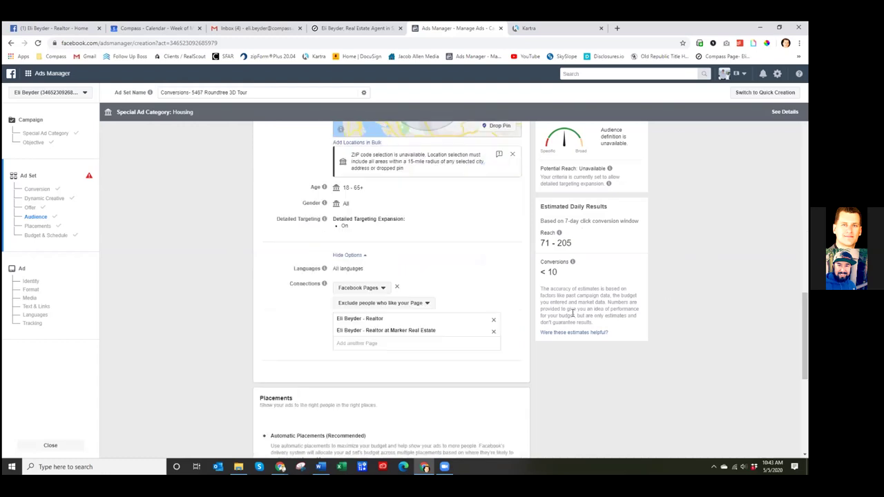
scroll(665, 296, "up", 3)
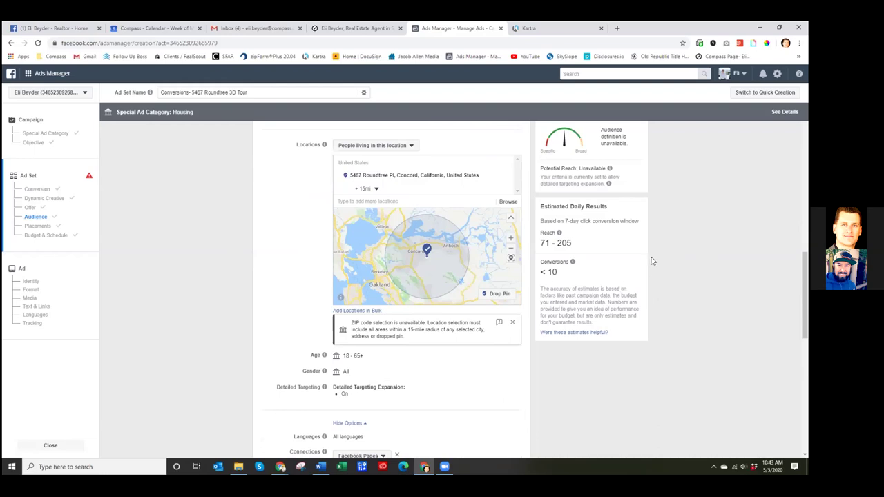
mouse_move(573, 264)
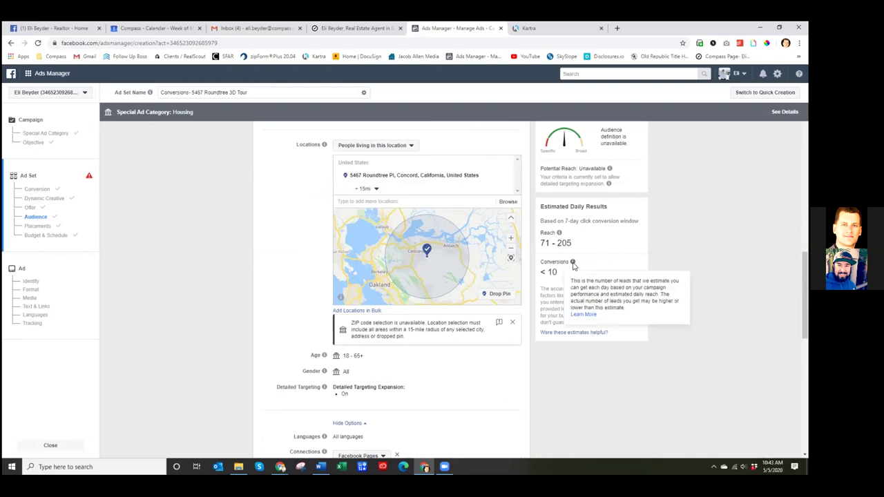
mouse_move(560, 235)
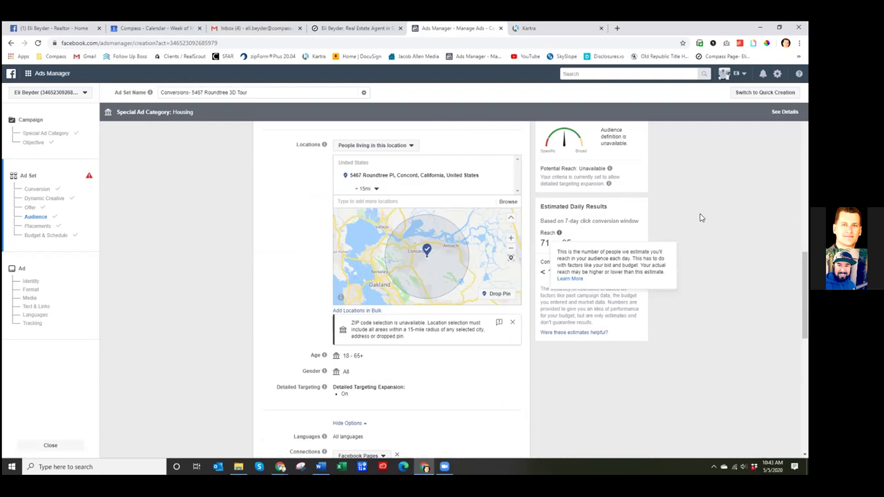
left_click_drag(553, 222, 648, 223)
left_click(652, 222)
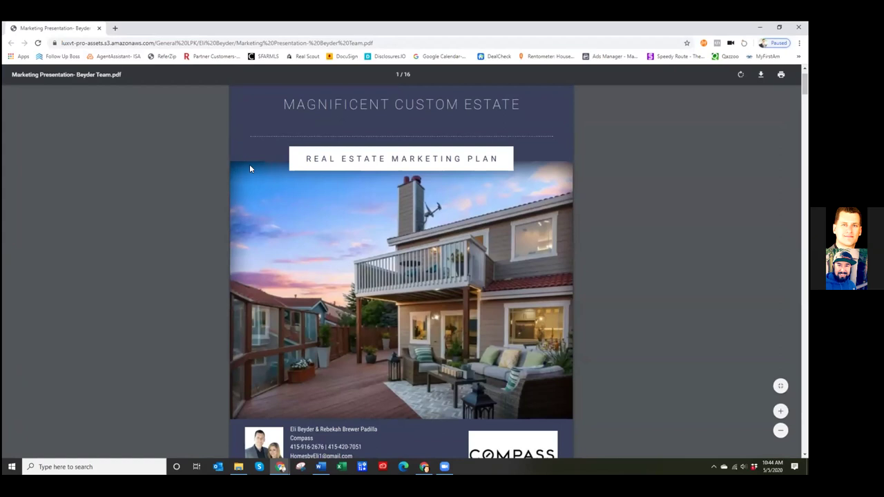
- Download the marketing presentation PDF and browse to the My Documents Drive 2 folder
scroll(250, 165, "down", 2)
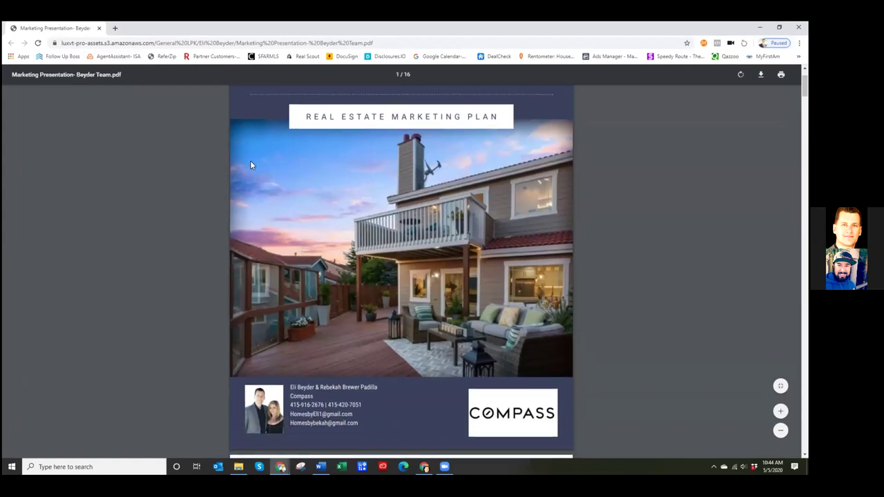
scroll(677, 240, "down", 3)
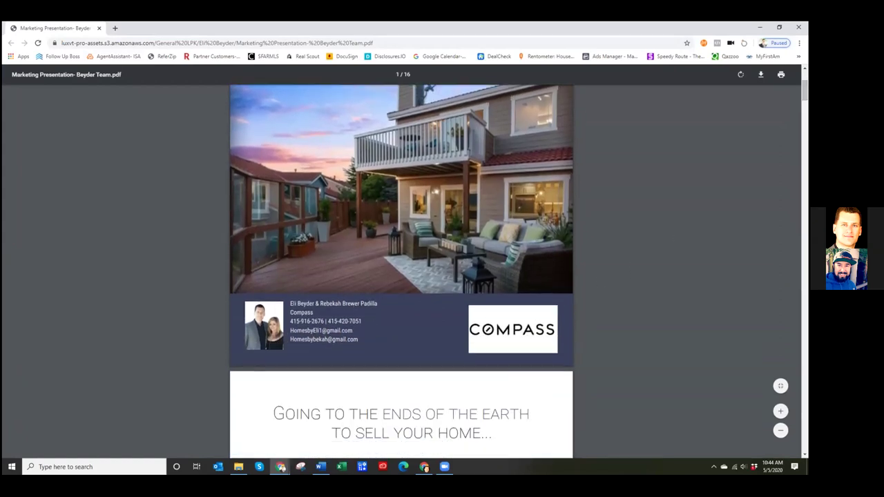
scroll(401, 269, "down", 10)
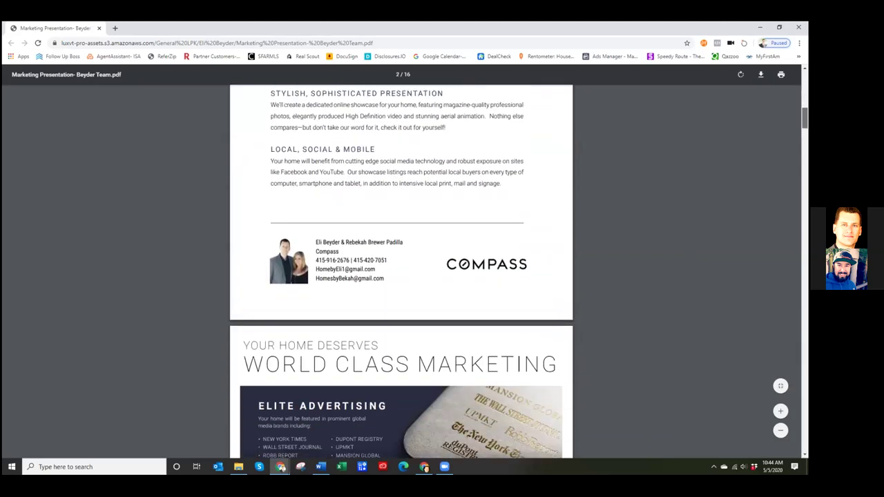
scroll(400, 270, "down", 20)
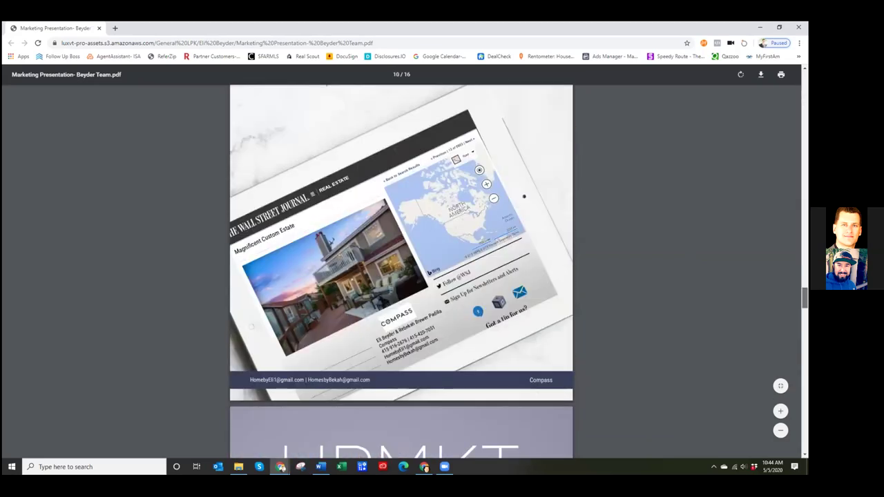
scroll(469, 448, "up", 10)
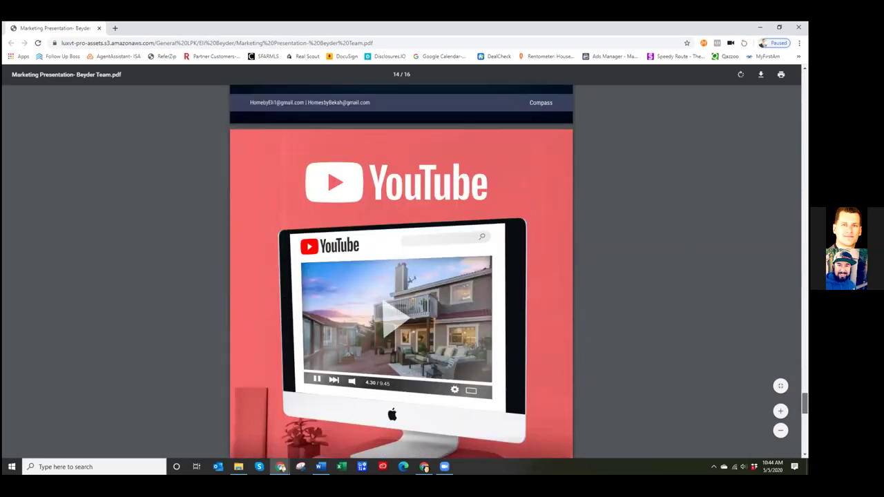
scroll(469, 448, "up", 20)
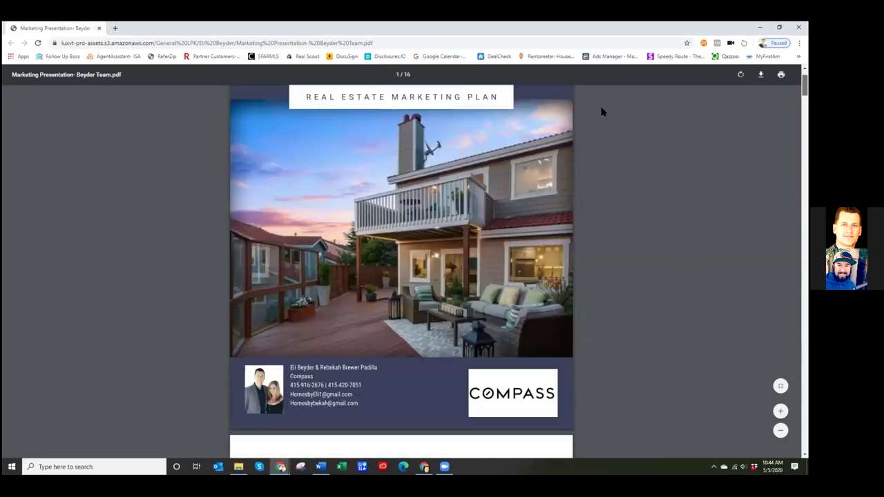
left_click(760, 74)
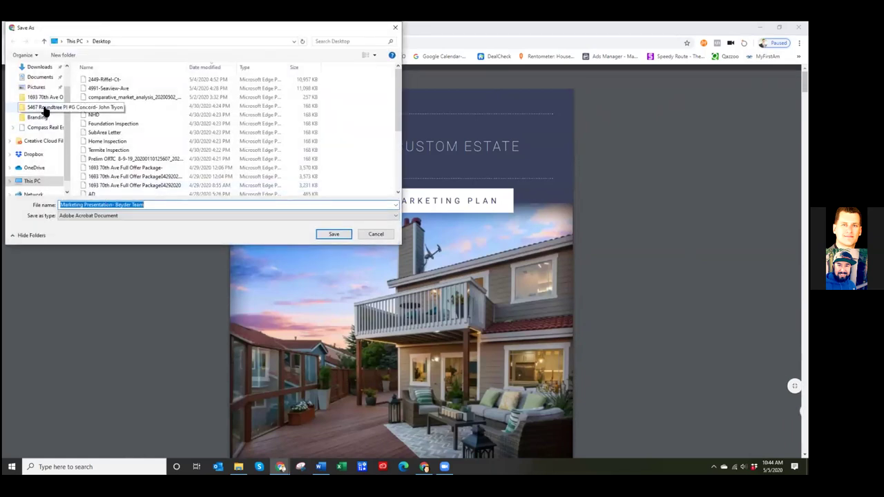
left_click(39, 77)
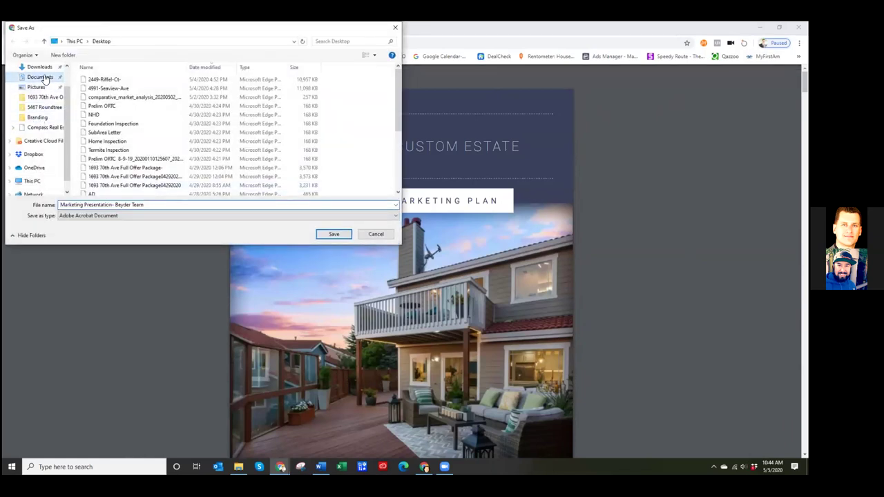
double_click(111, 124)
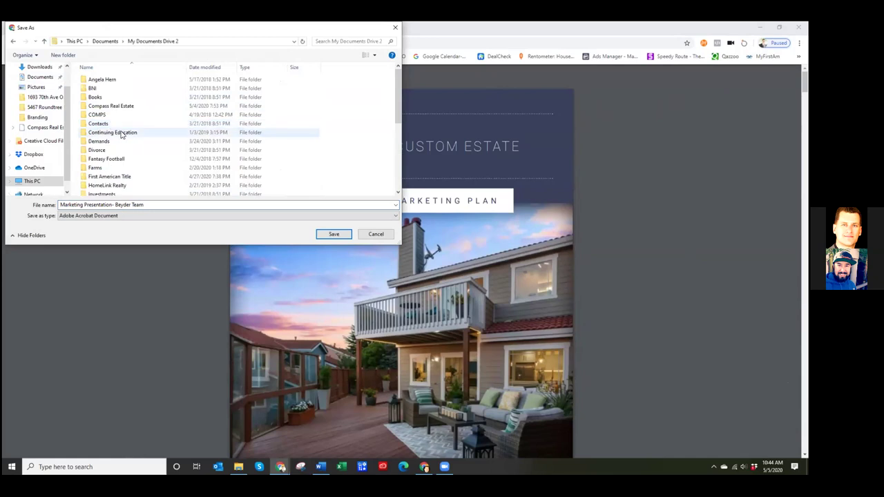
- Save the PDF into Real Estate Tools' Listing presentation folder
scroll(123, 170, "down", 1)
scroll(121, 169, "down", 1)
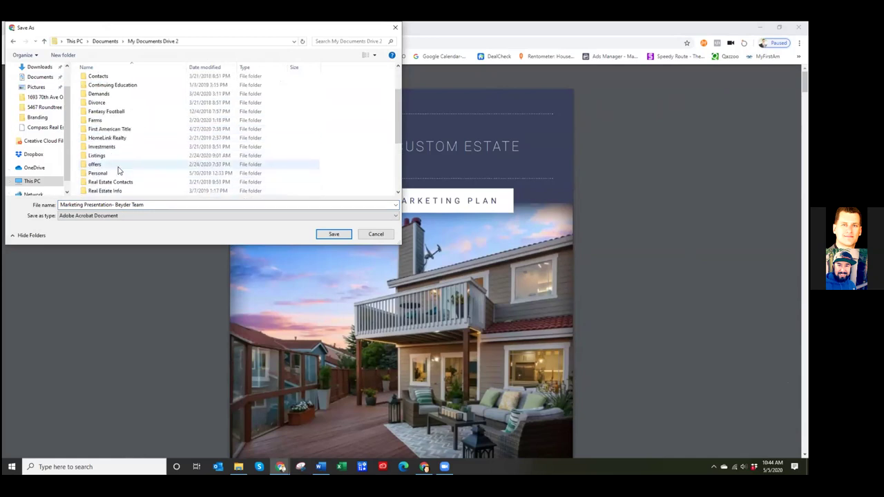
scroll(113, 187, "down", 1)
double_click(116, 174)
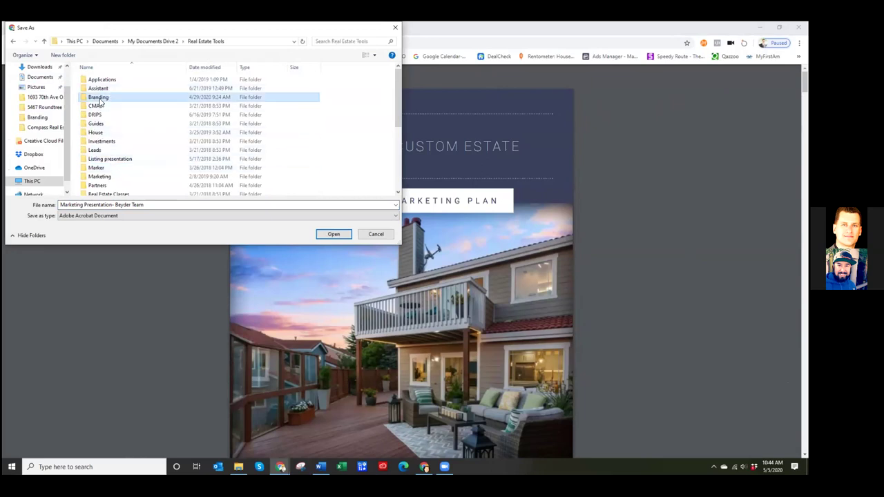
double_click(98, 97)
left_click(13, 40)
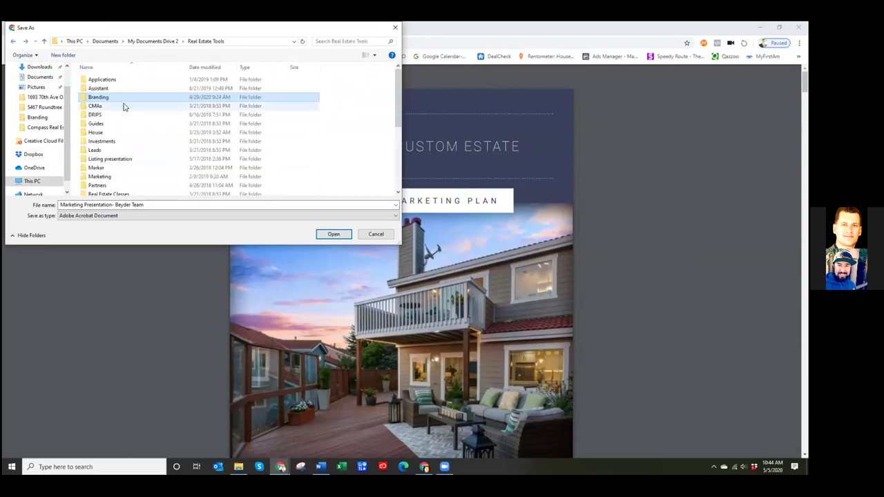
double_click(123, 159)
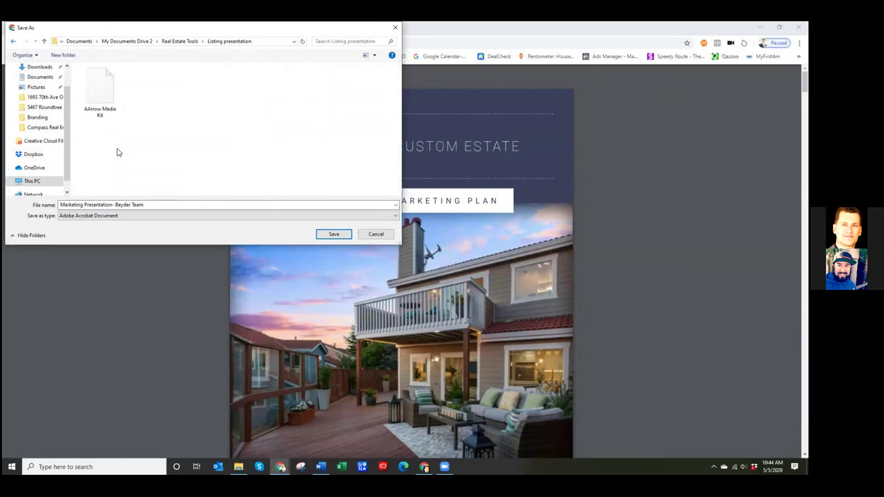
triple_click(153, 205)
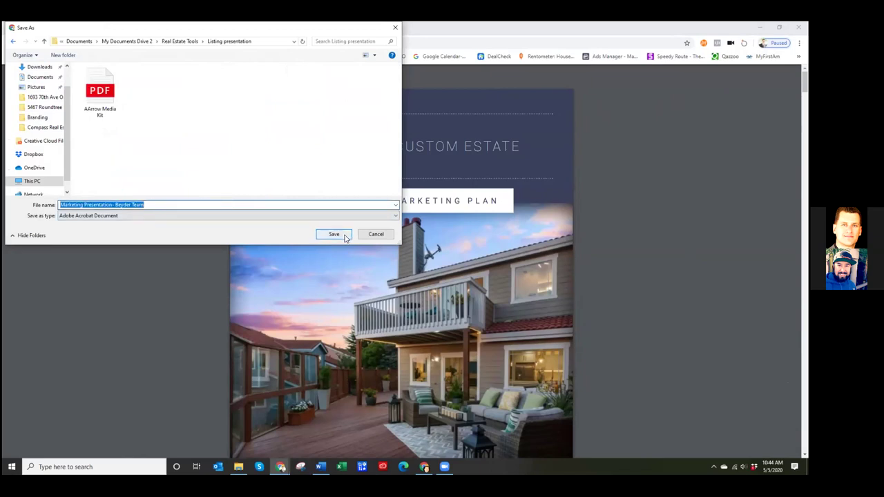
key("Return")
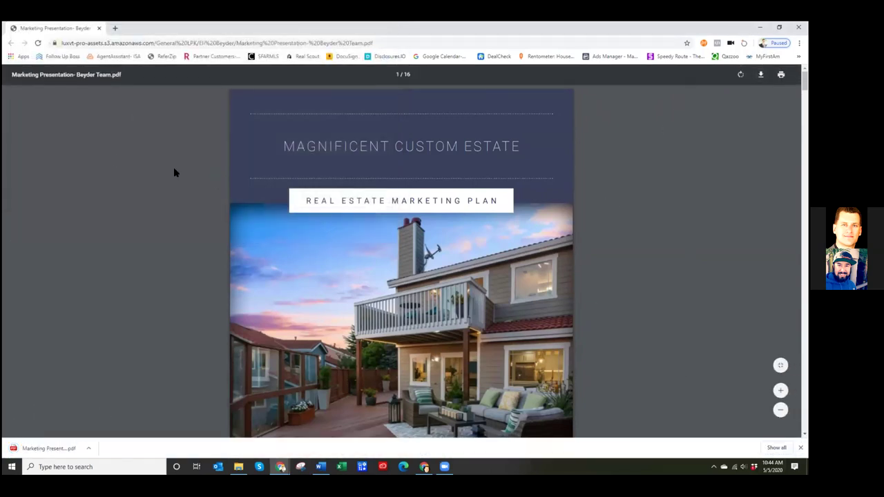
- Save another copy of the PDF into the Branding folder
key("ctrl+s")
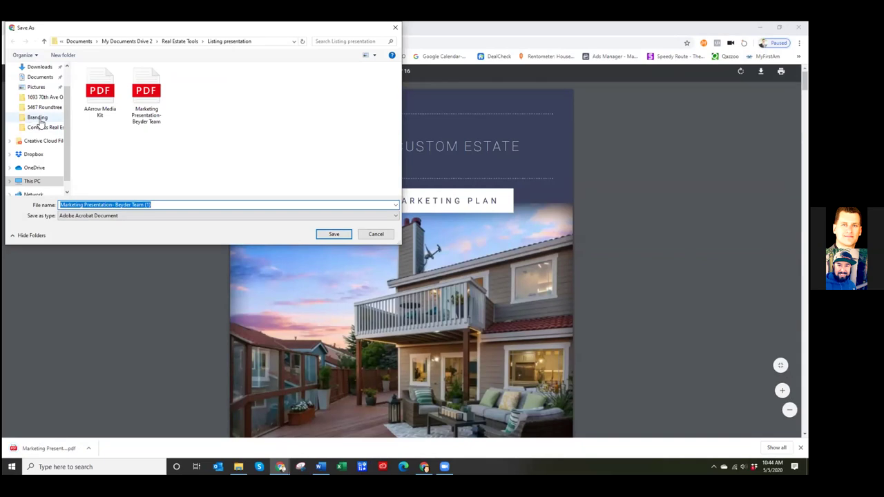
left_click(39, 119)
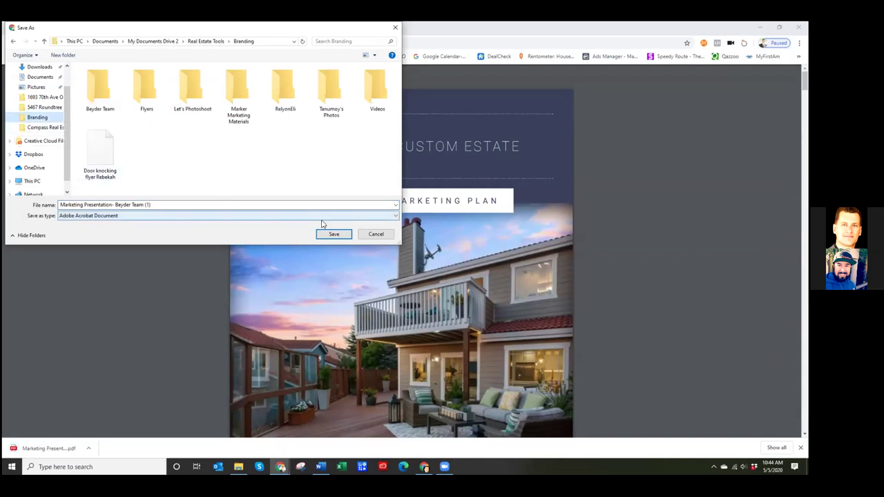
left_click(337, 235)
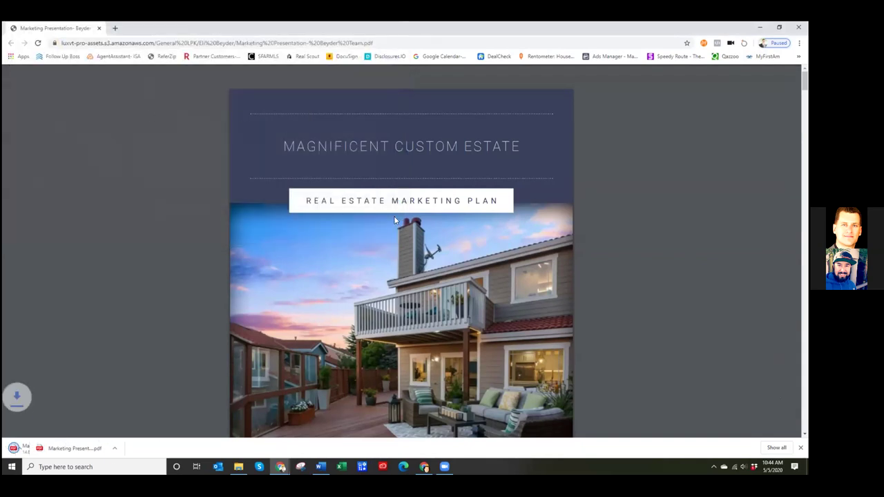
- Save a renamed copy into Compass Real Estate and close the PDF window
key("ctrl+s")
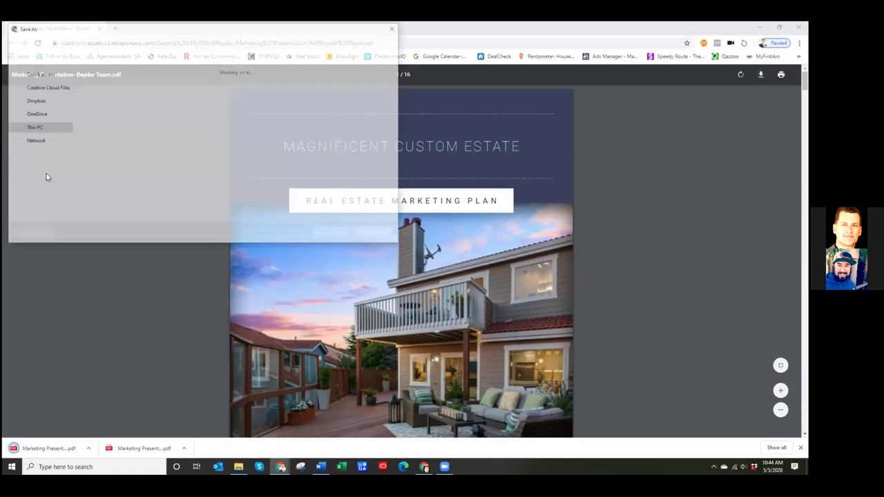
left_click(42, 127)
left_click(158, 205)
left_click(163, 205)
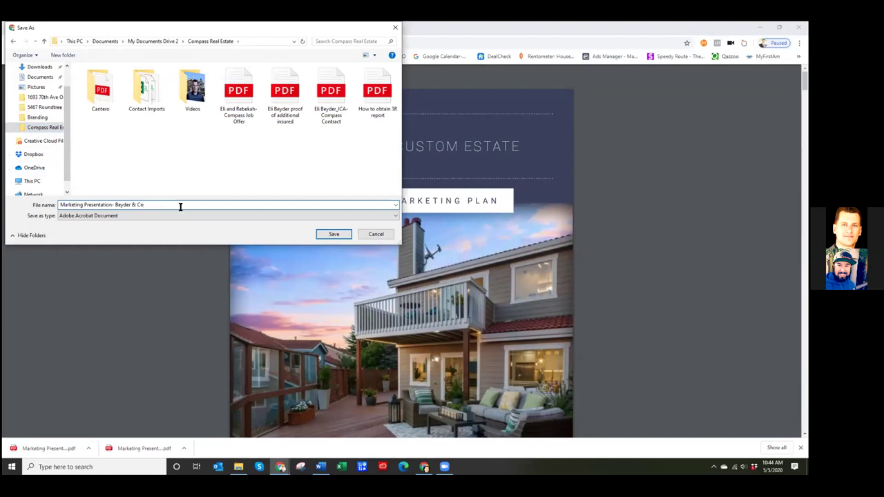
left_click(330, 235)
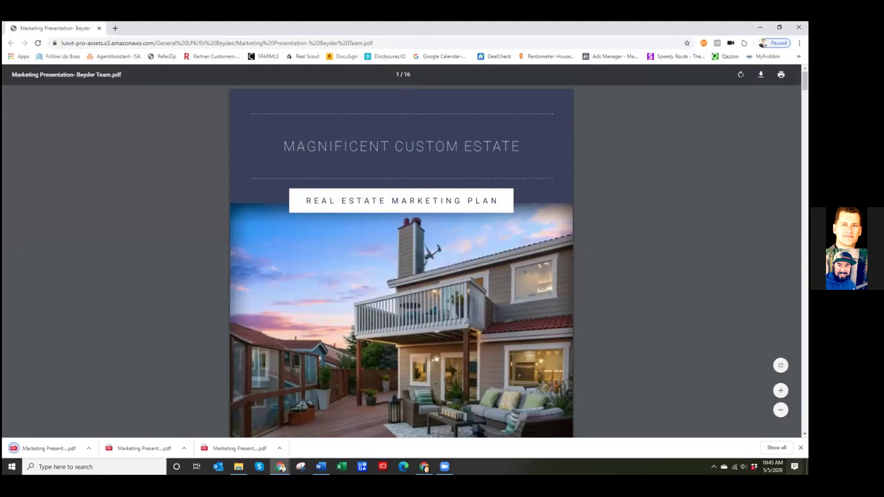
left_click(801, 447)
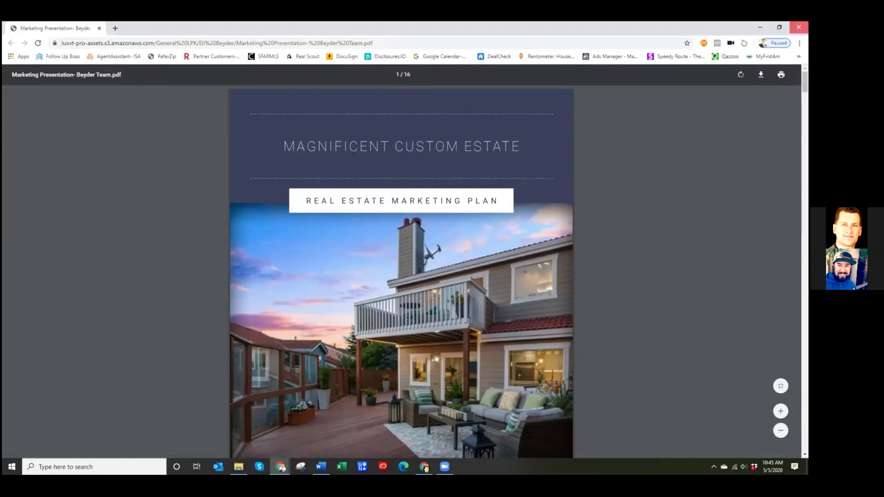
left_click(798, 27)
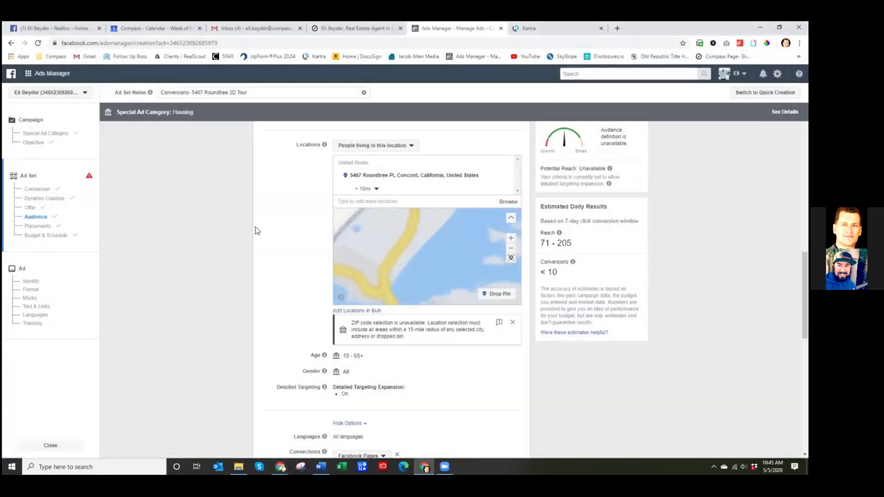
- Change the Optimization for Ad Delivery conversion window from 7 days click to 1 day click
scroll(255, 229, "up", 2)
scroll(436, 357, "up", 4)
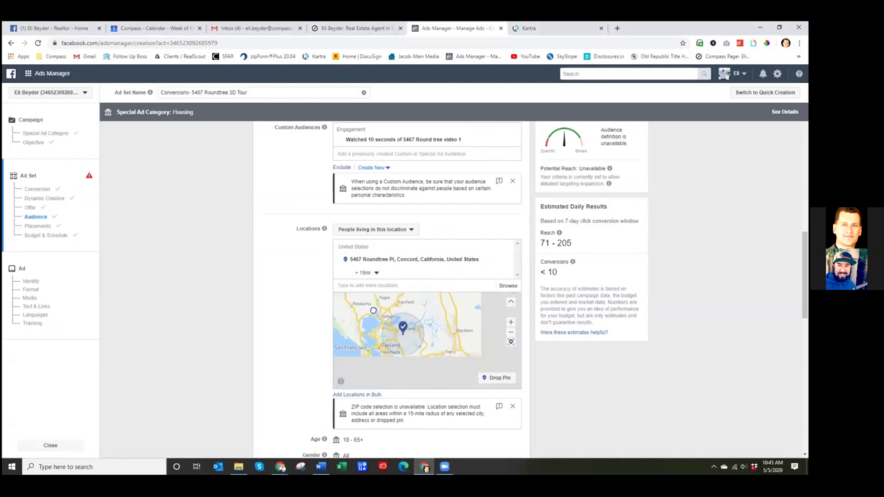
scroll(390, 327, "down", 3)
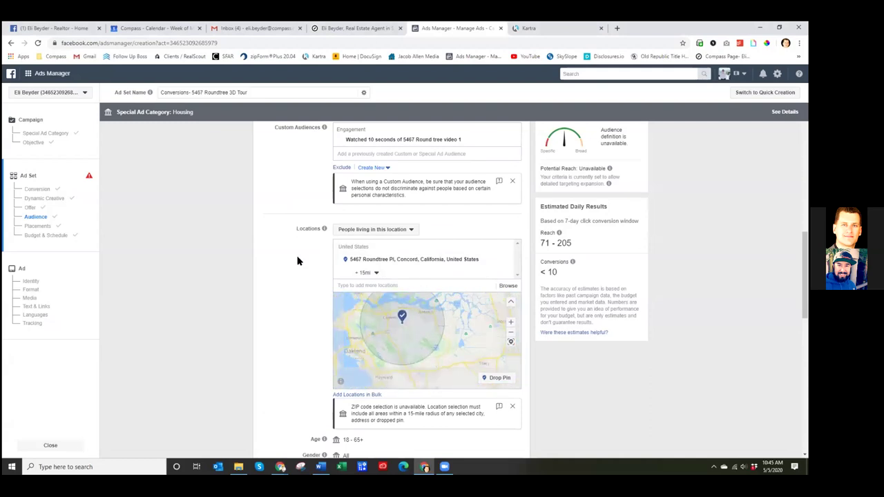
scroll(298, 258, "up", 10)
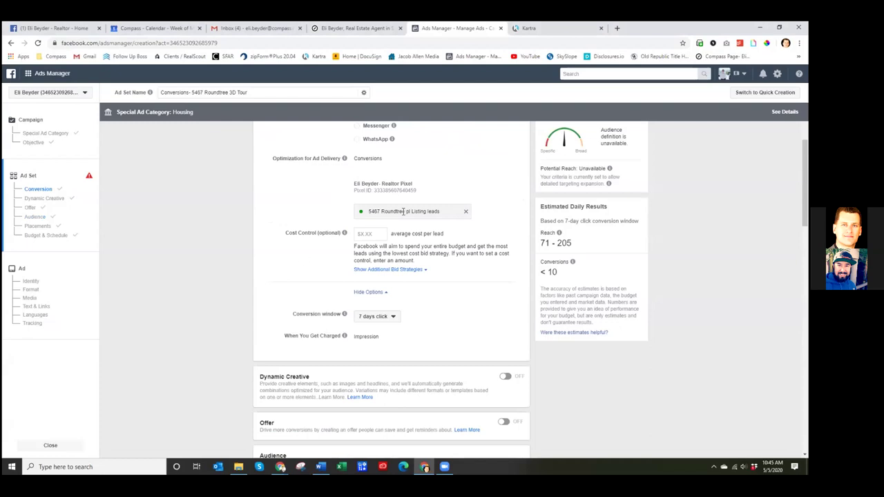
left_click(394, 316)
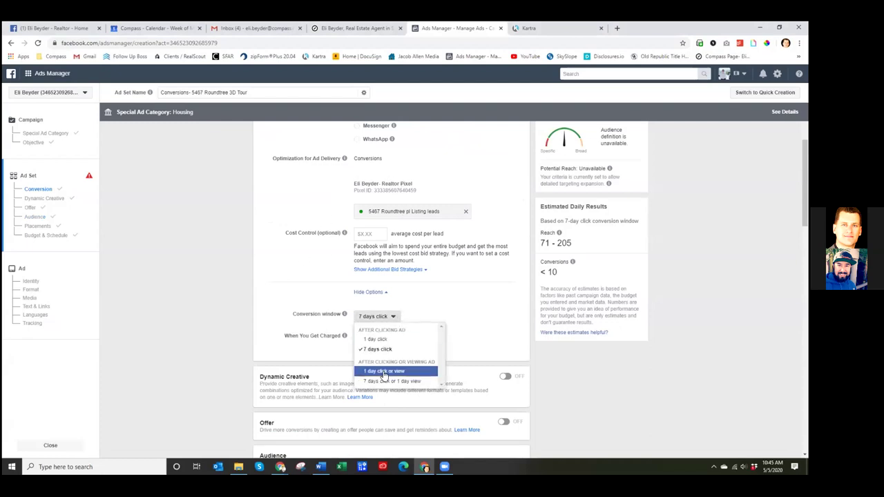
left_click(384, 342)
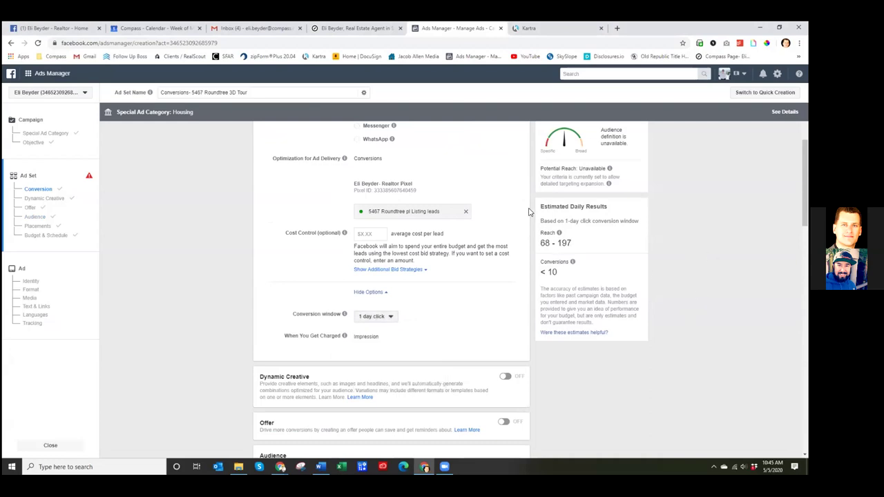
scroll(486, 282, "down", 2)
scroll(487, 282, "down", 4)
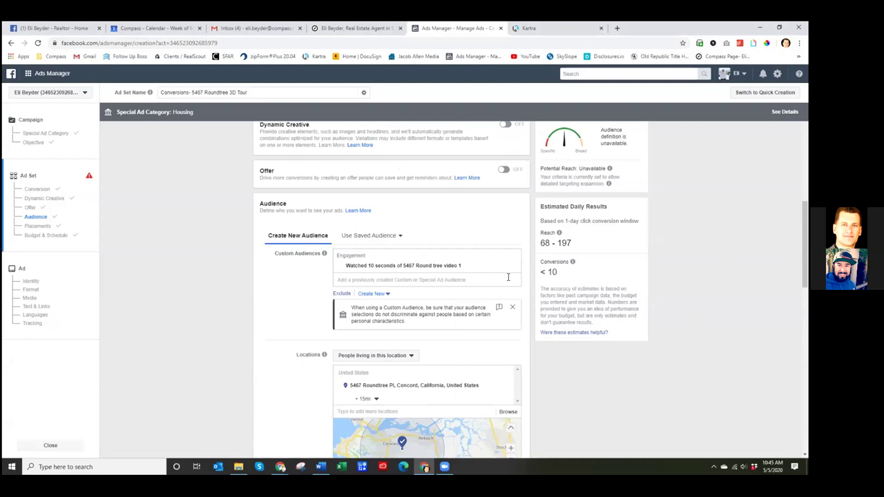
- Open Detailed Targeting for editing with no interests and close its unavailability notice
scroll(532, 255, "down", 3)
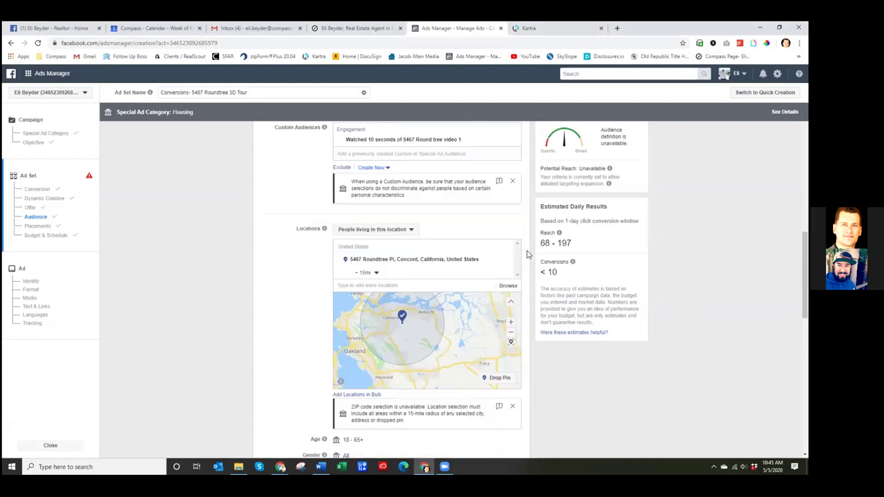
scroll(532, 246, "up", 2)
scroll(532, 245, "down", 9)
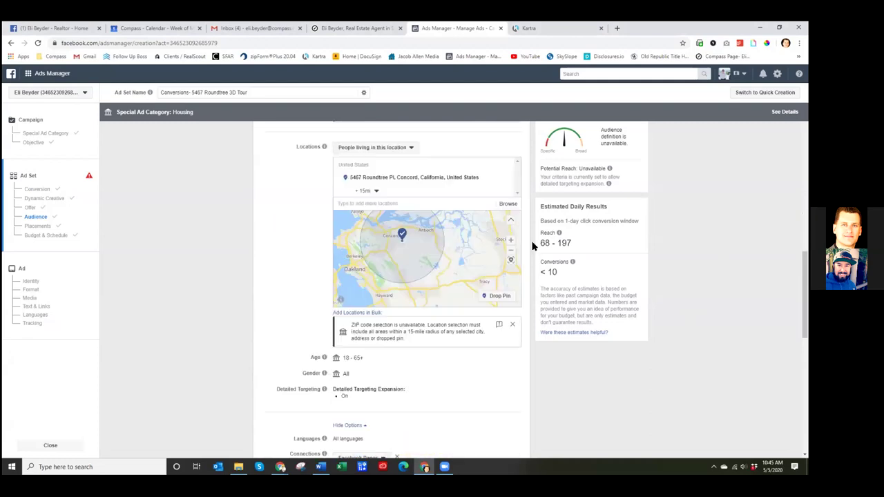
scroll(532, 246, "down", 1)
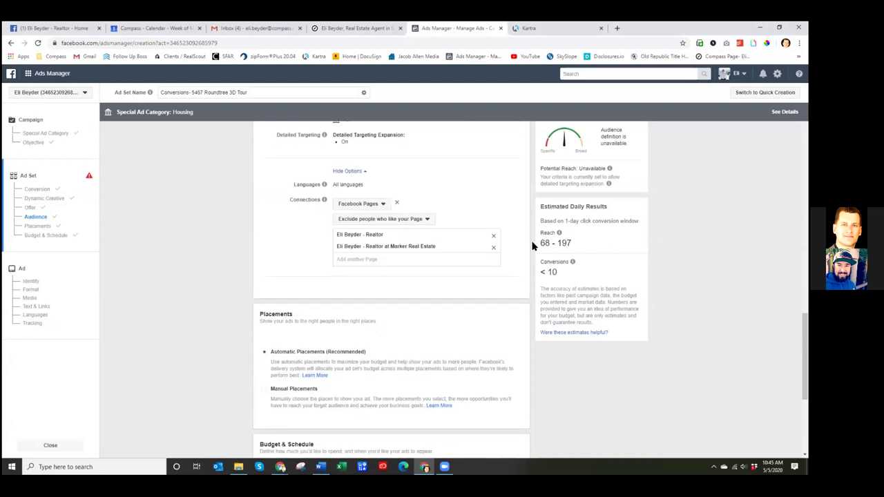
scroll(532, 246, "up", 2)
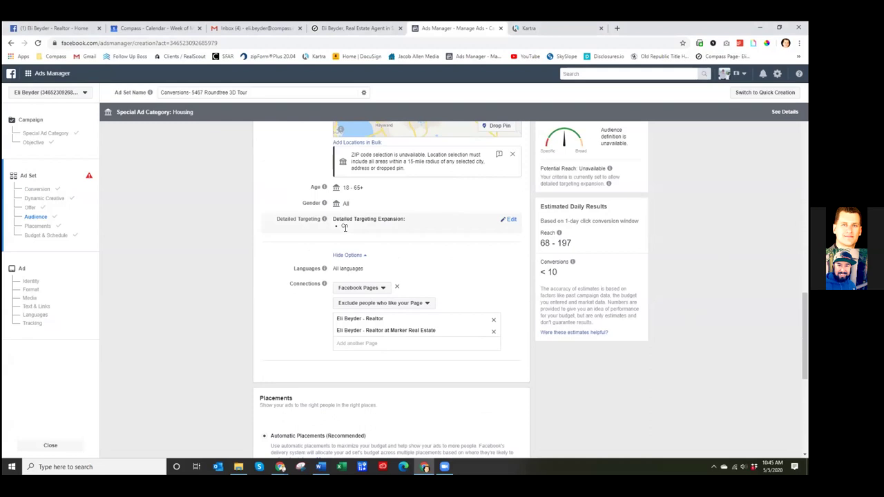
left_click(511, 220)
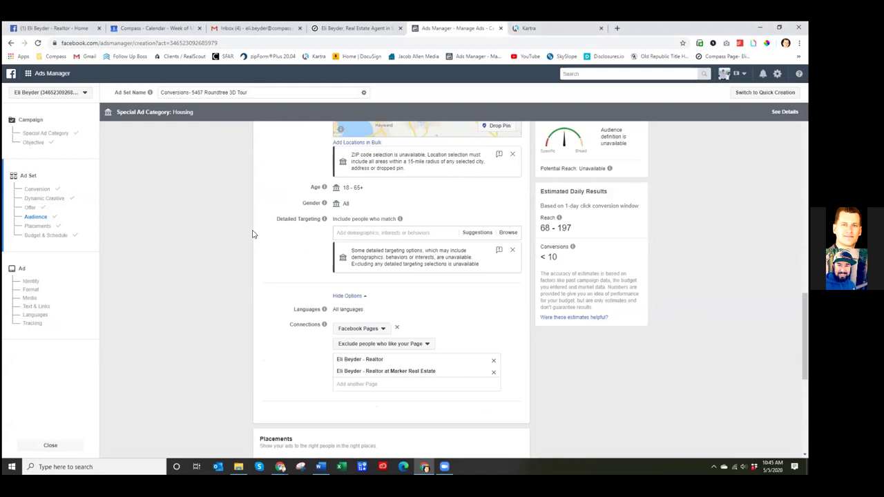
scroll(256, 236, "up", 3)
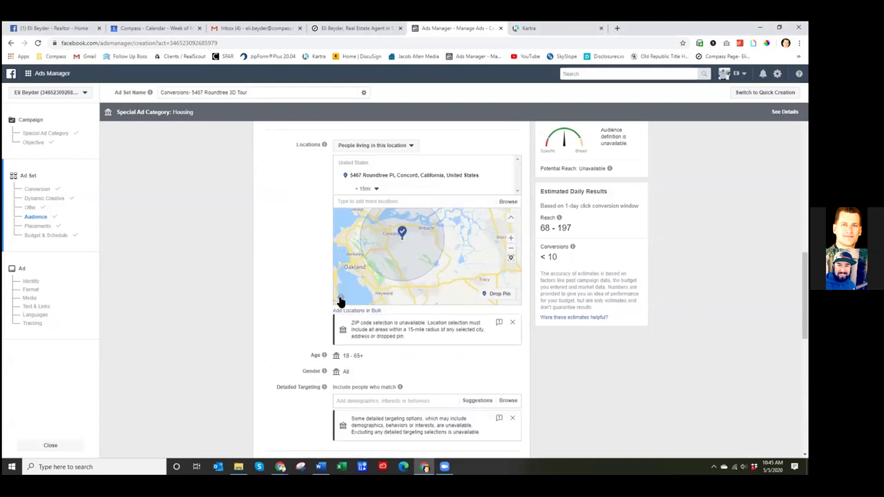
left_click(513, 418)
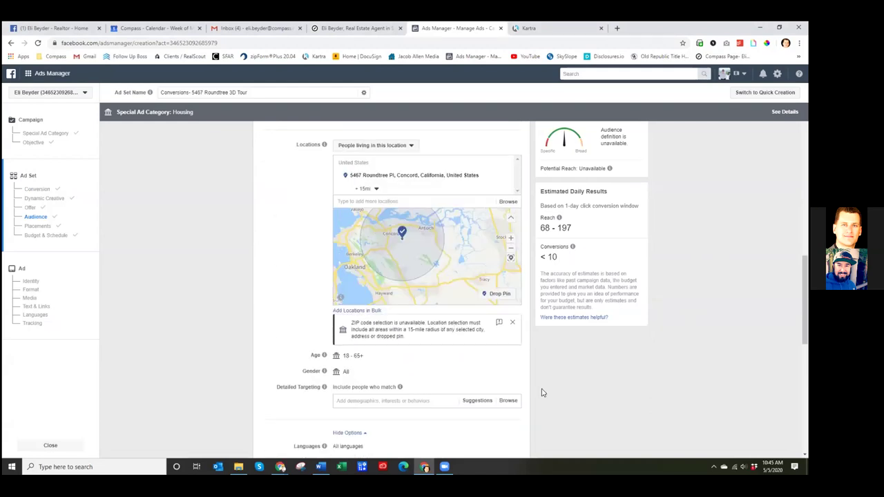
scroll(532, 400, "up", 3)
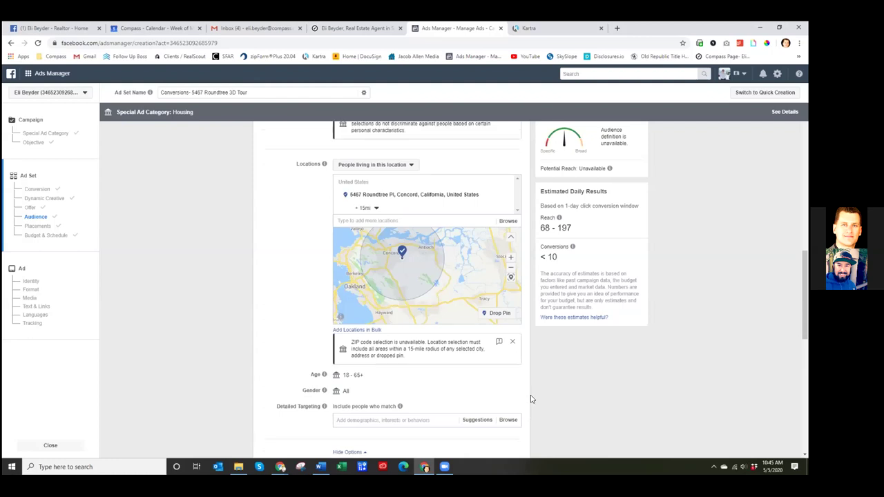
scroll(530, 397, "down", 4)
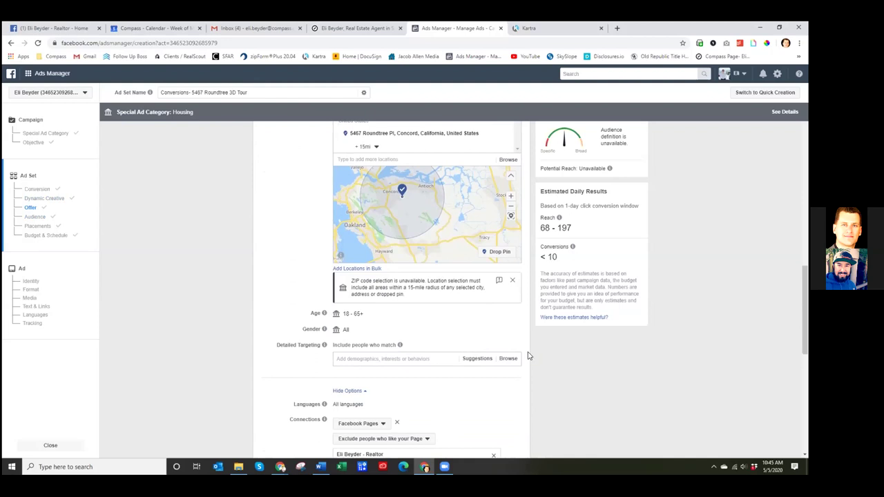
scroll(526, 355, "down", 6)
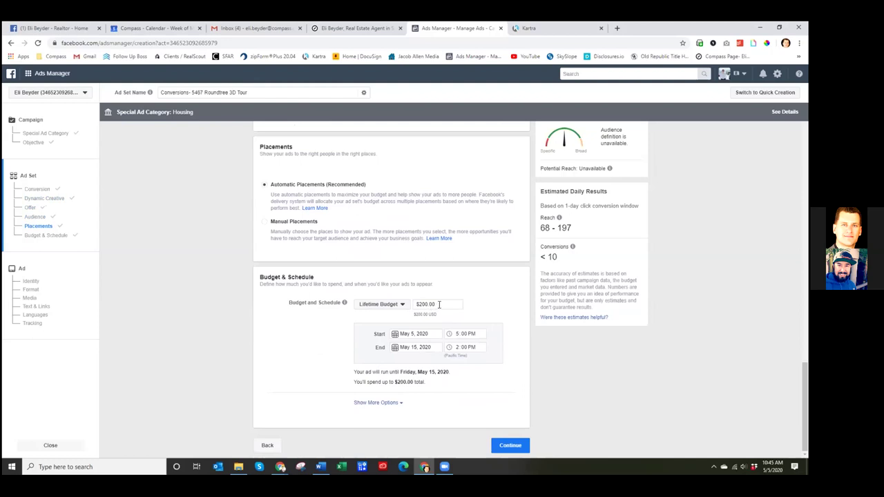
- Keep May 15, 2020 as the ad set's end date
left_click(413, 348)
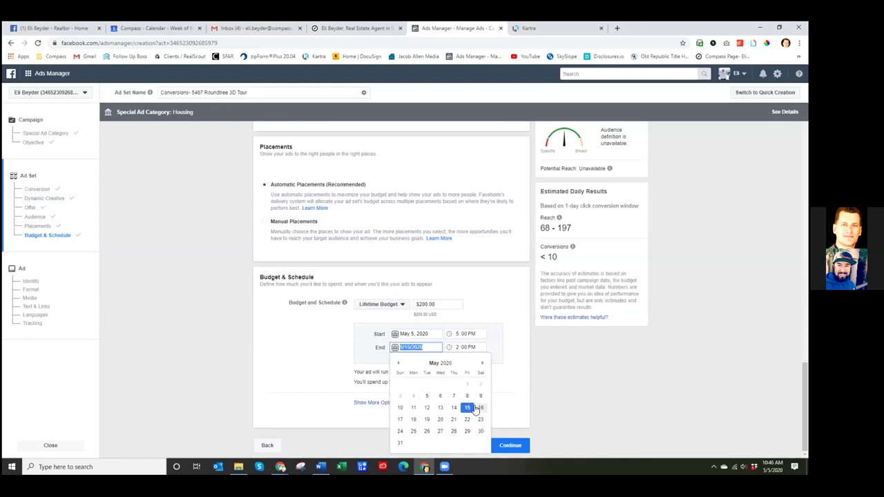
left_click(532, 338)
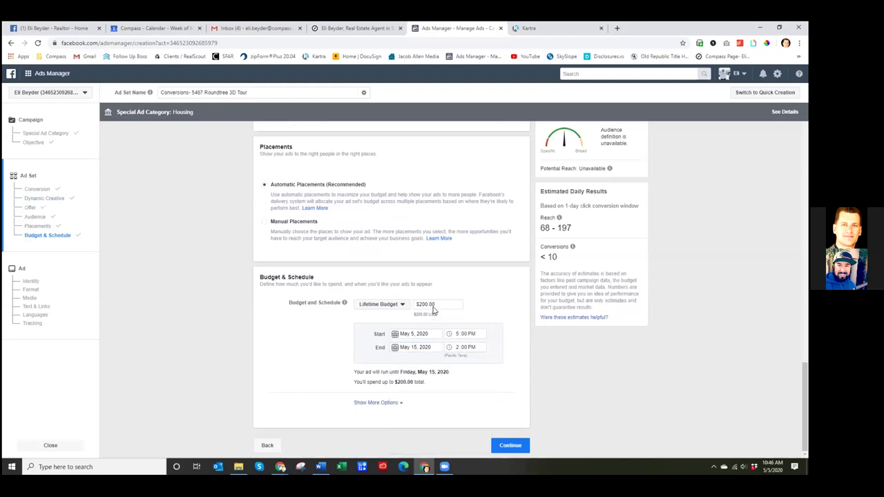
left_click(413, 346)
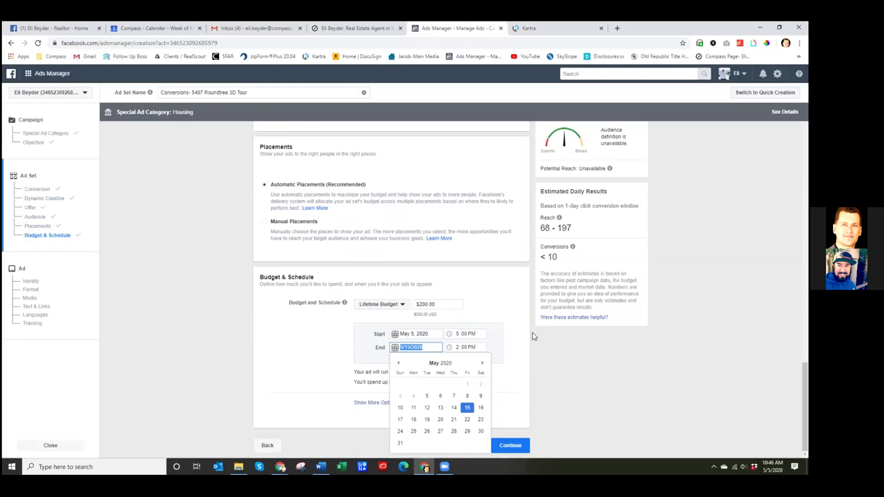
left_click(532, 336)
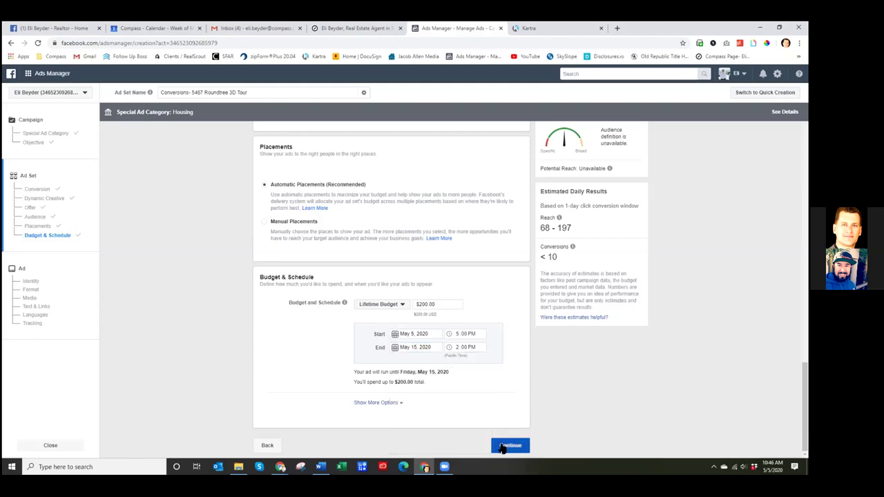
- Check the extra scheduling options and continue to the ad setup
left_click(395, 403)
scroll(529, 375, "down", 1)
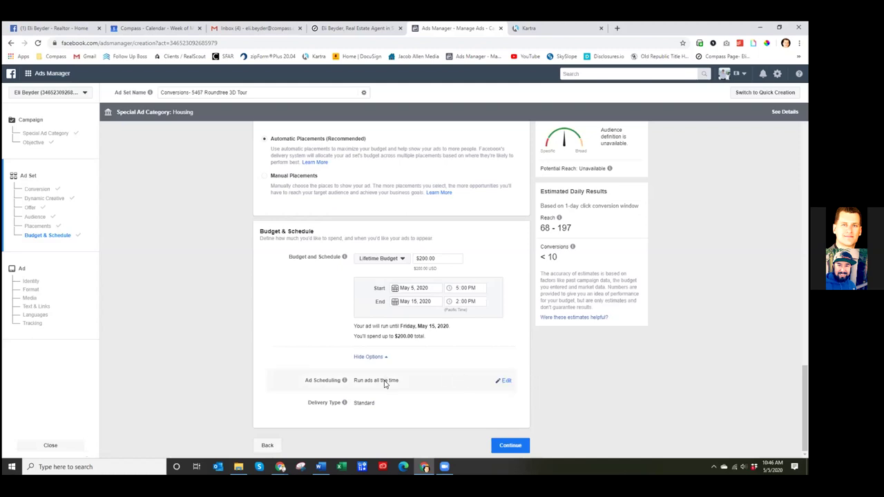
left_click(510, 445)
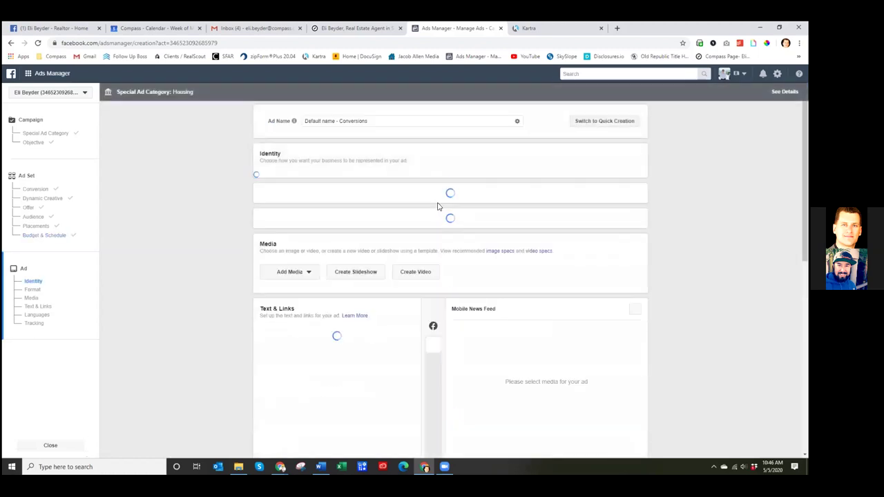
left_click(394, 122)
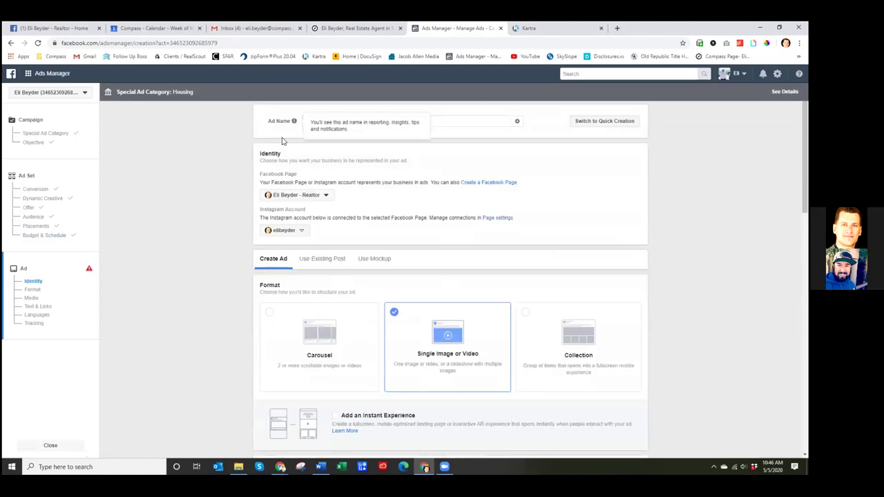
left_click_drag(335, 123, 302, 124)
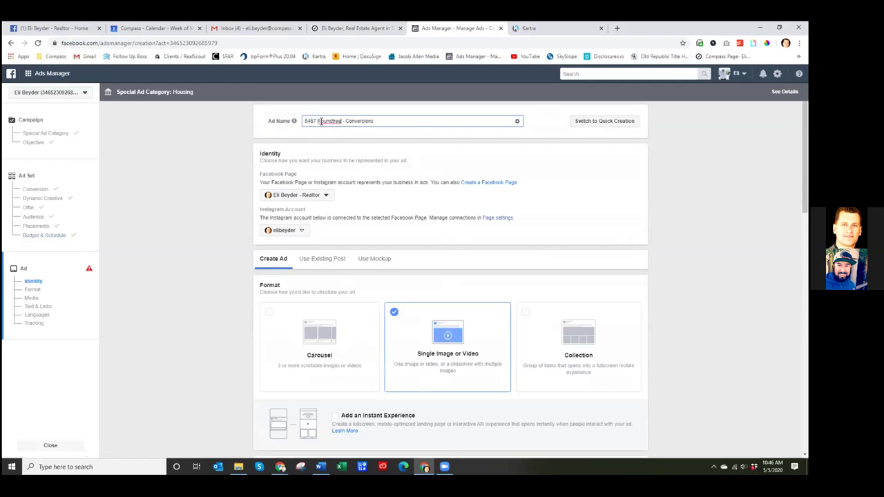
scroll(328, 230, "down", 1)
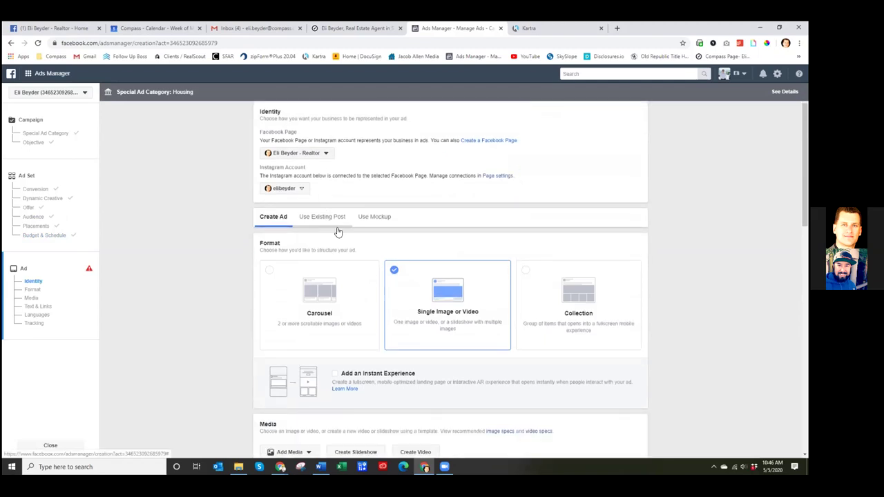
left_click(335, 228)
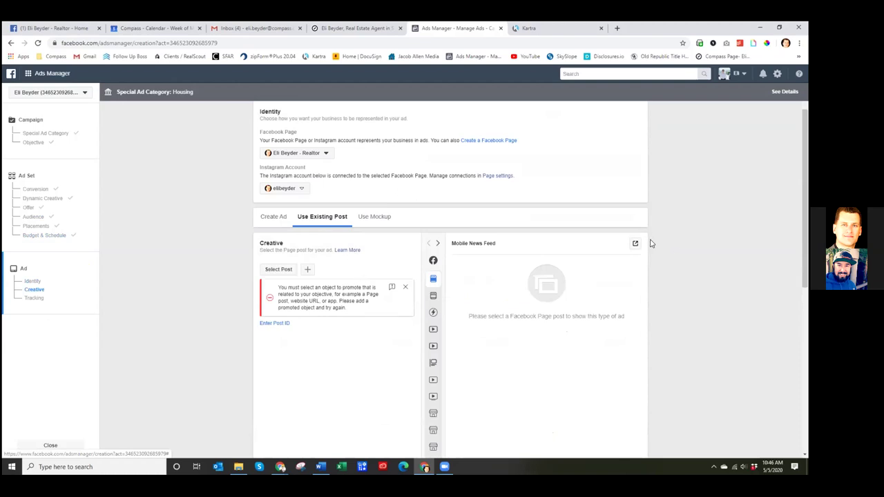
scroll(652, 242, "down", 1)
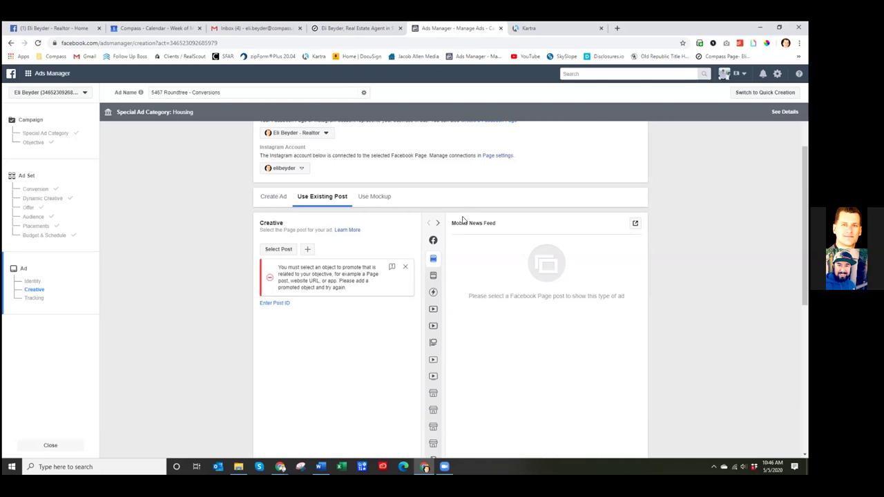
- In Kartra's My Pages, preview a landing page template and close it
left_click(526, 28)
left_click(36, 153)
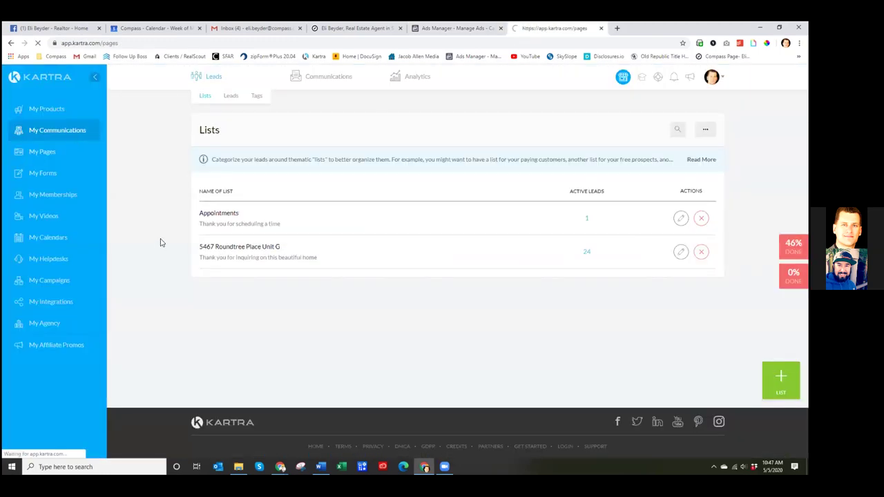
left_click(378, 247)
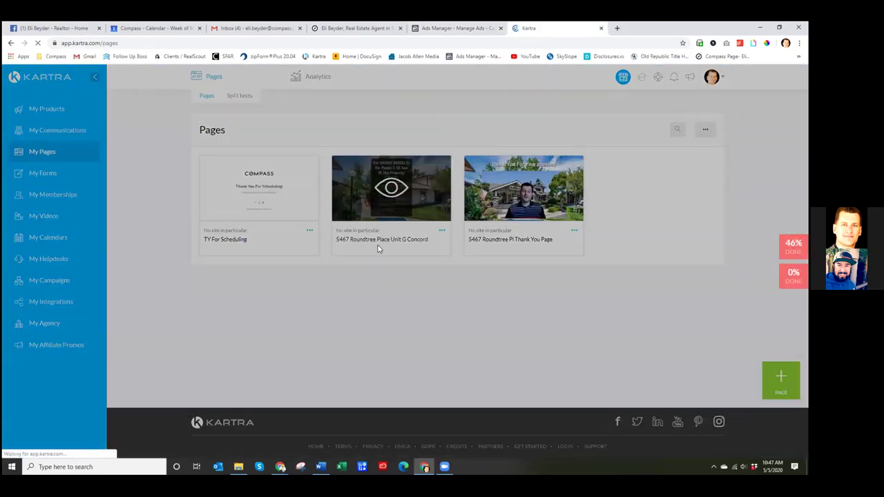
scroll(413, 331, "down", 6)
scroll(412, 331, "up", 3)
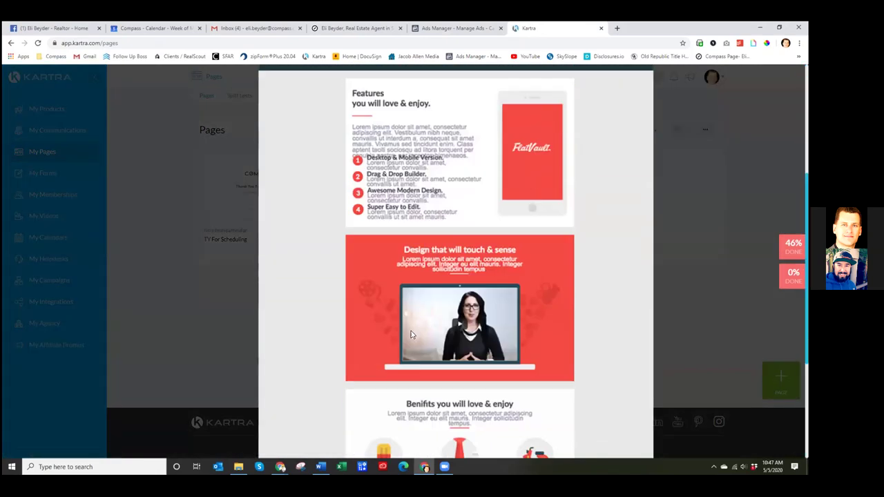
scroll(411, 334, "up", 3)
left_click(649, 72)
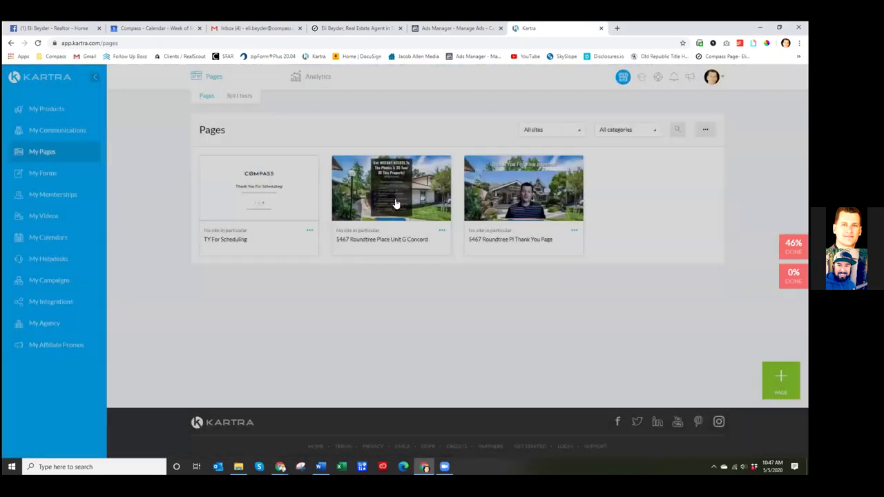
left_click(398, 244)
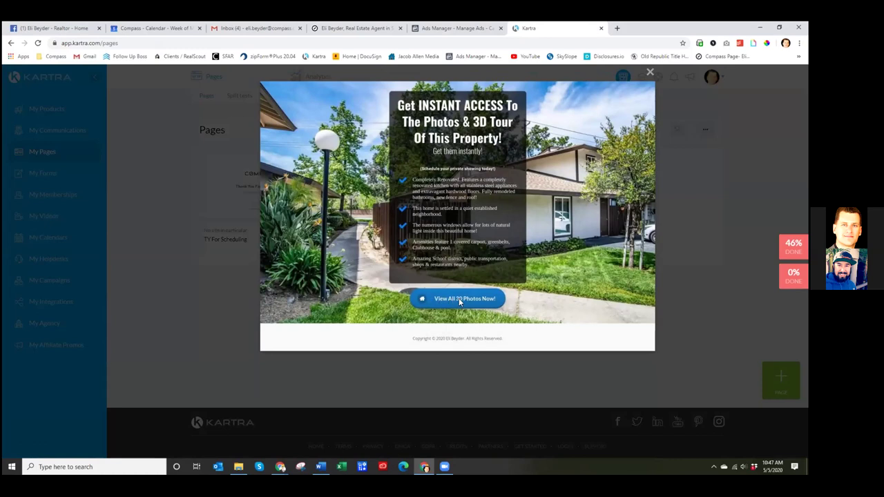
left_click(650, 71)
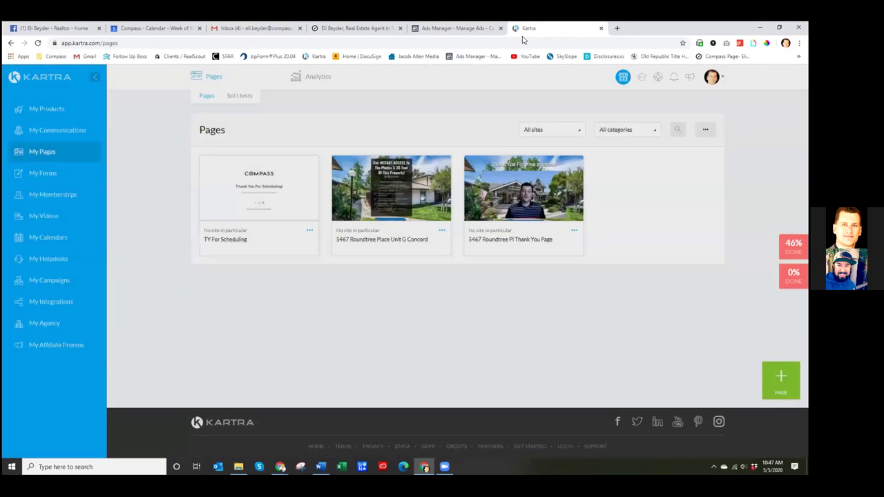
left_click(456, 28)
left_click(279, 250)
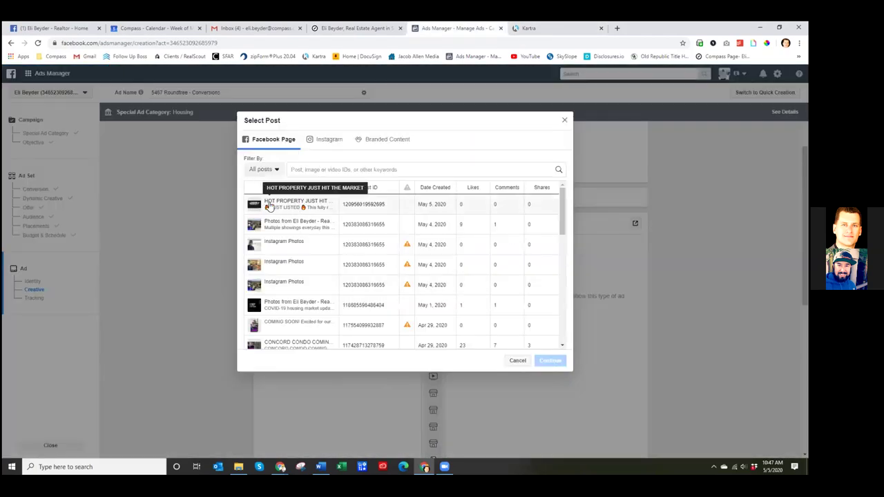
- Choose the HOT PROPERTY JUST HIT THE MARKET post as the ad's creative
left_click(285, 207)
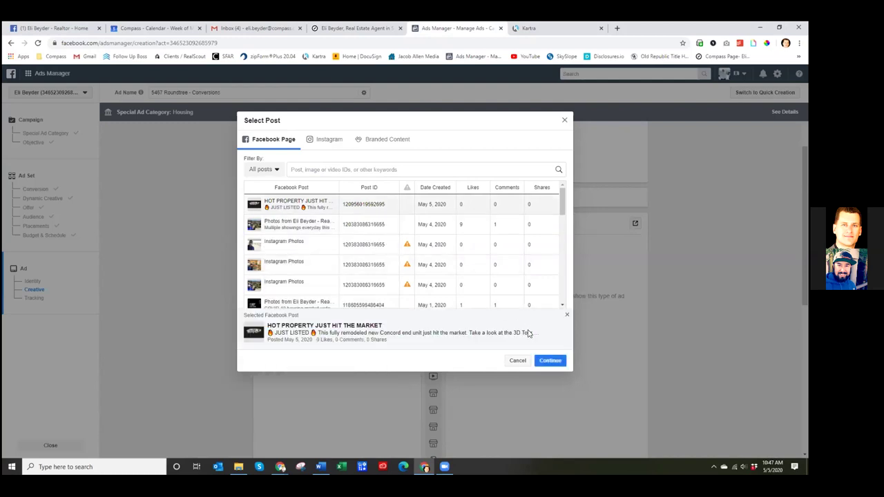
left_click(557, 369)
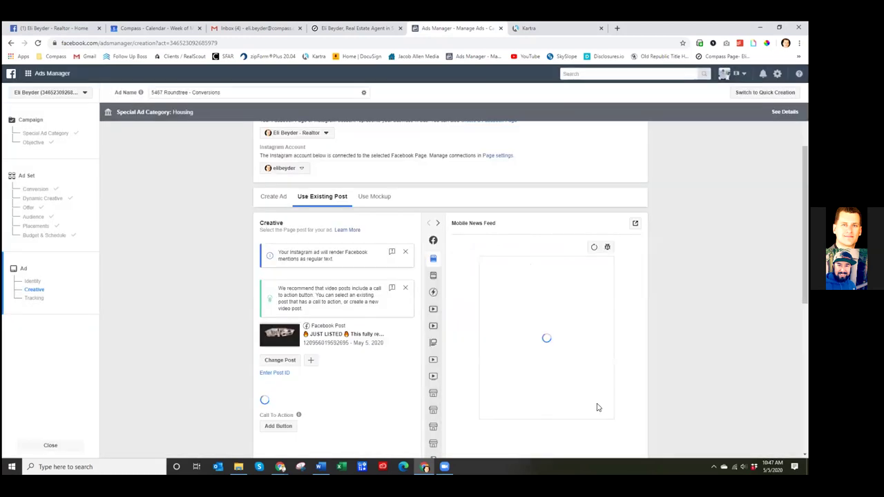
scroll(668, 308, "down", 1)
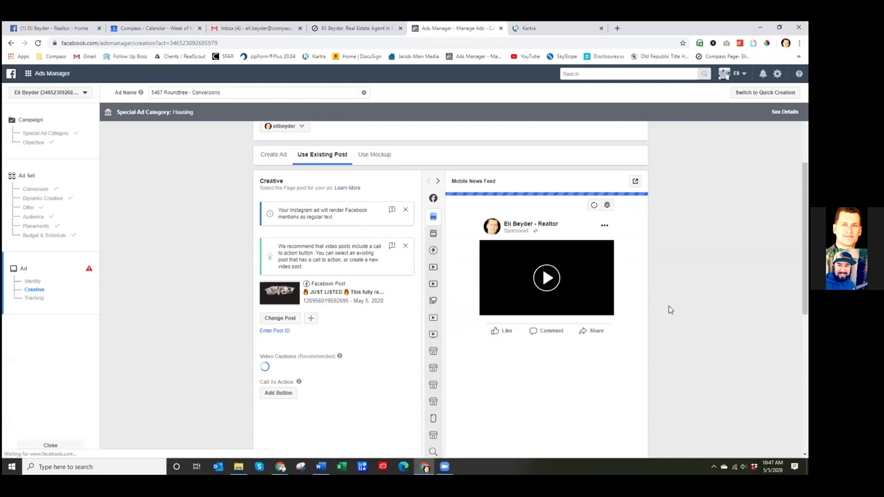
scroll(670, 300, "down", 2)
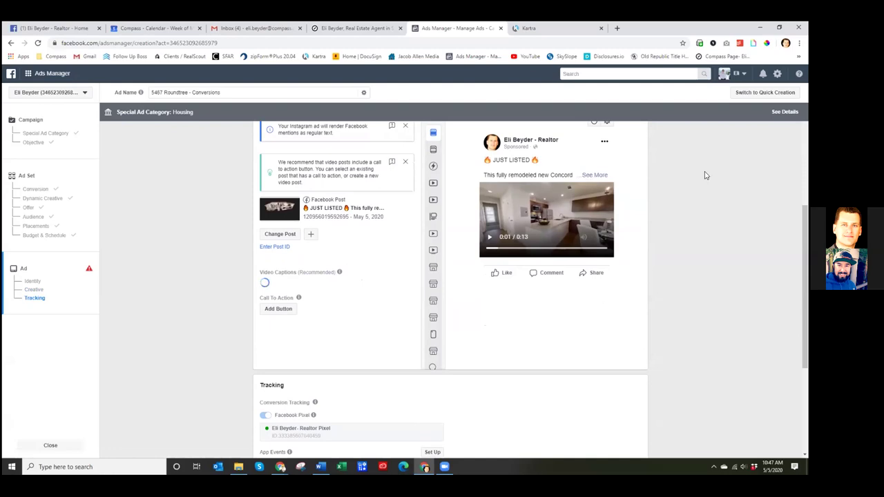
scroll(385, 336, "up", 1)
scroll(228, 285, "up", 1)
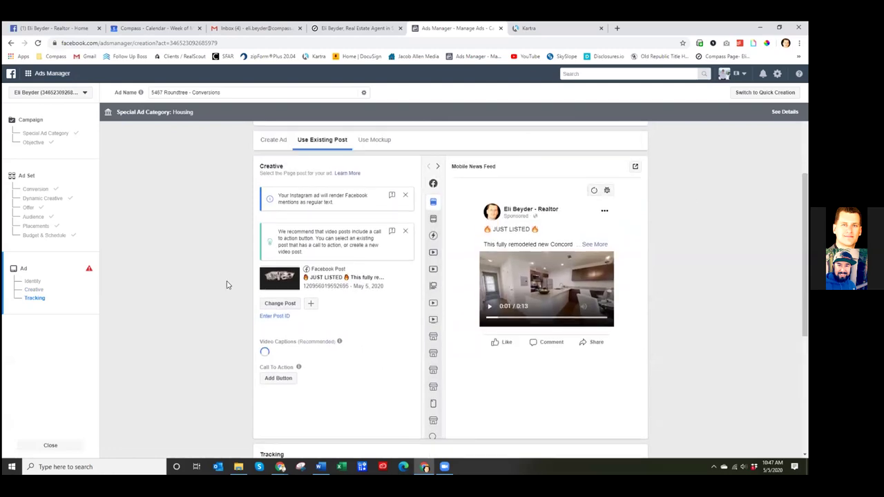
scroll(228, 284, "up", 2)
scroll(228, 285, "down", 3)
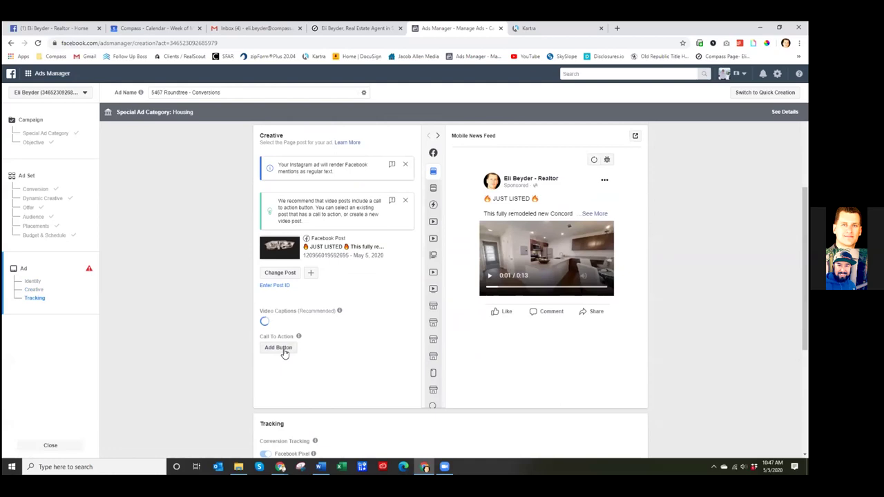
- Start a call to action, close it, and check the device preview options
left_click(282, 351)
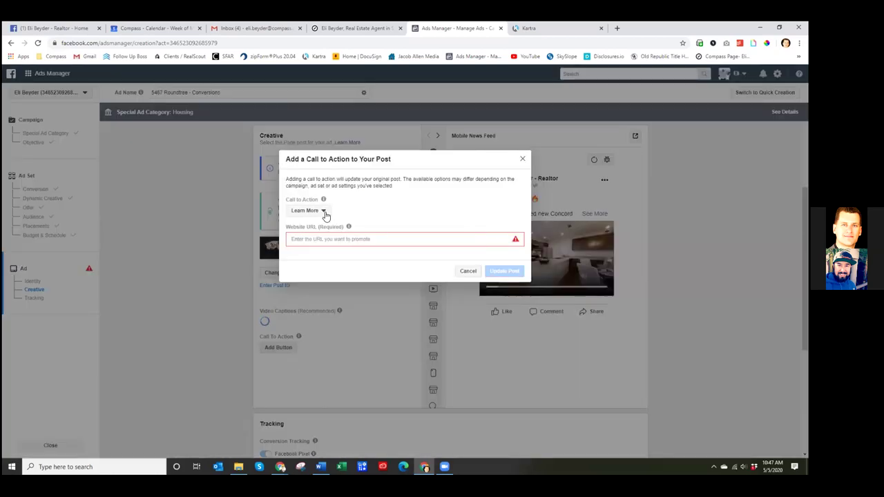
left_click(524, 159)
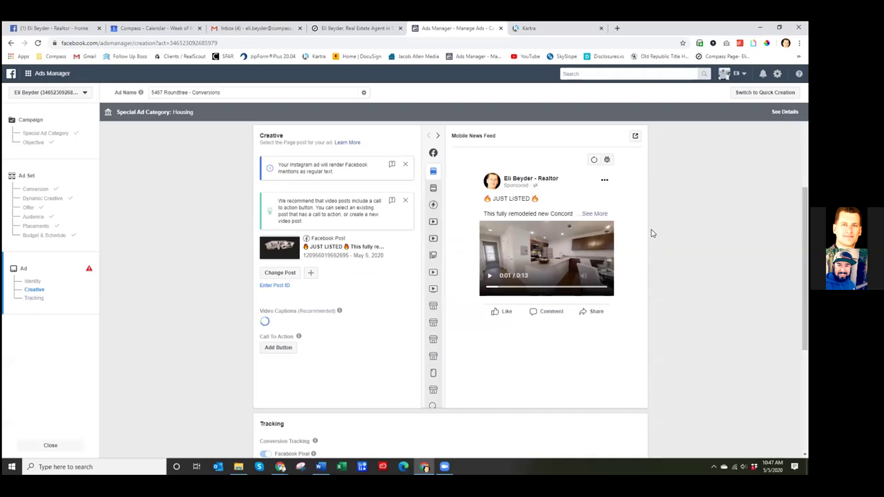
scroll(646, 185, "up", 1)
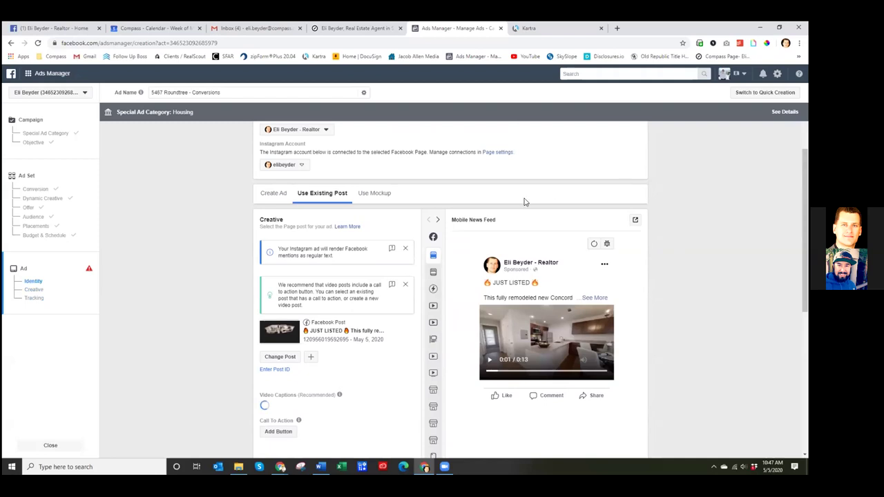
left_click(636, 223)
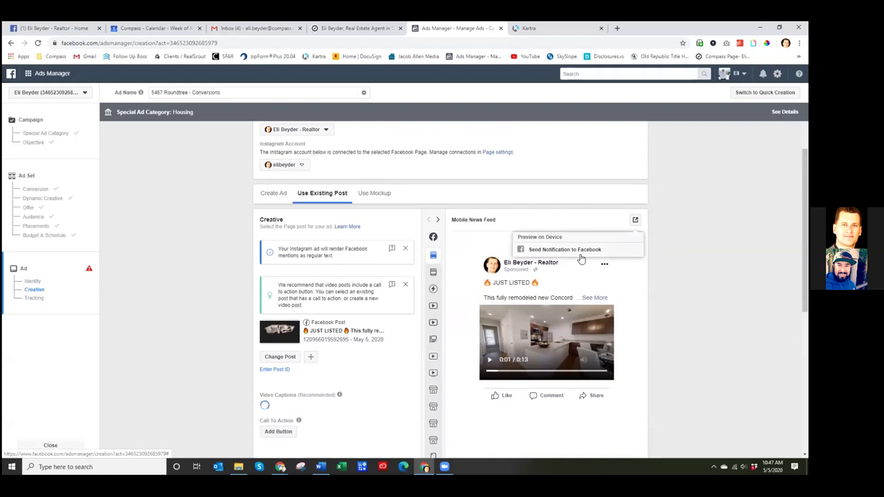
left_click(686, 242)
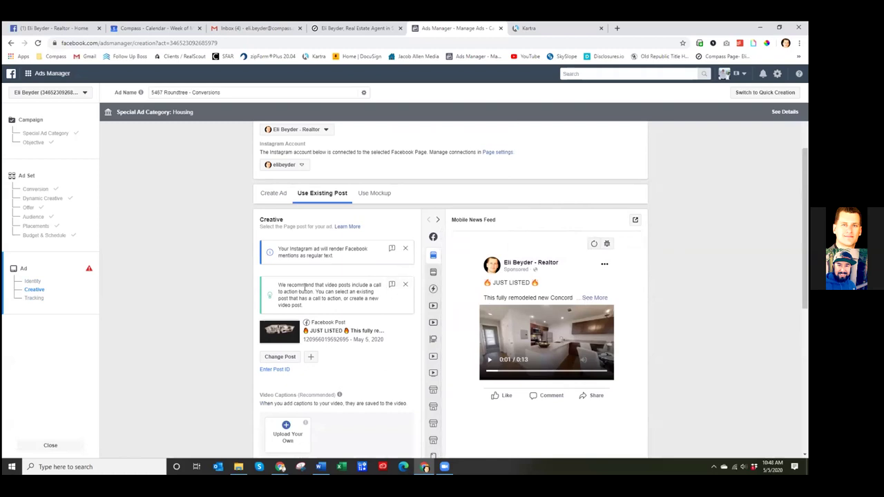
- Look over the Facebook business page, then reopen the call to action form
left_click(56, 28)
scroll(311, 200, "down", 2)
scroll(310, 201, "down", 1)
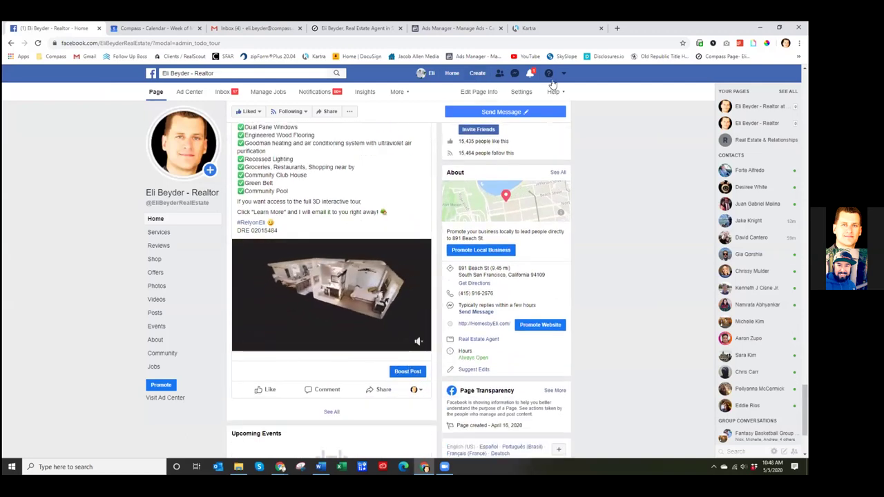
left_click(476, 28)
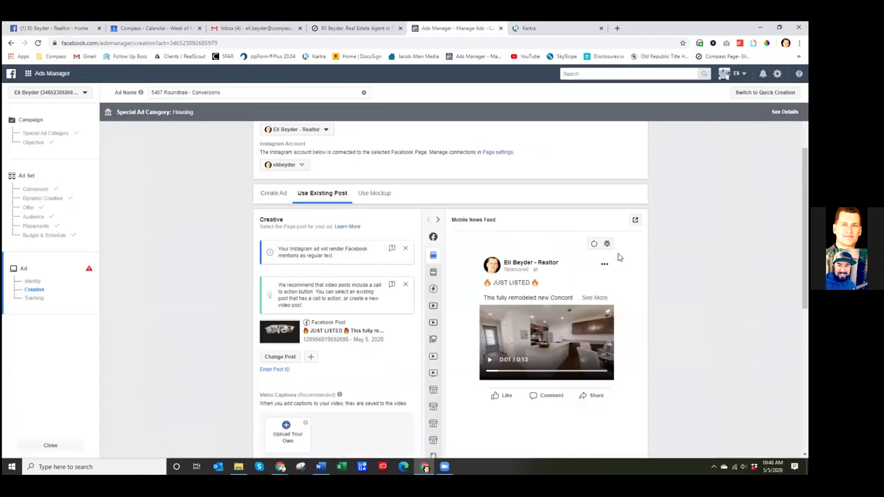
scroll(629, 303, "down", 2)
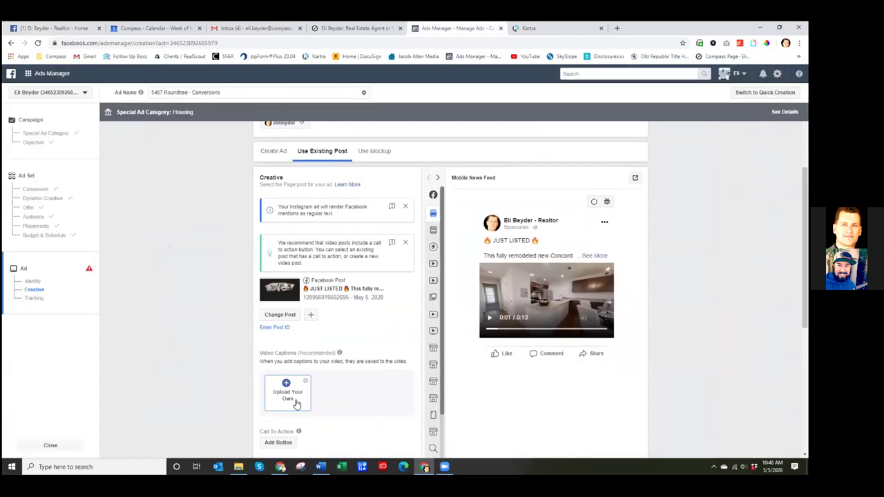
scroll(290, 384, "down", 1)
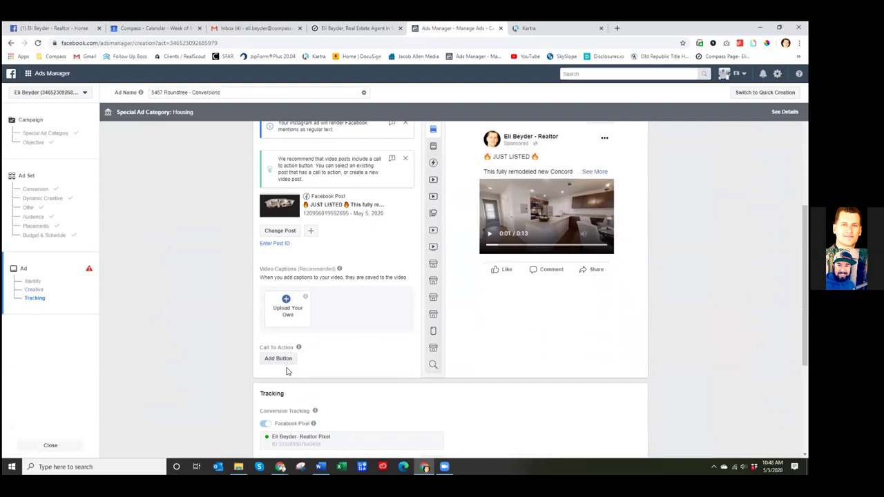
left_click(283, 365)
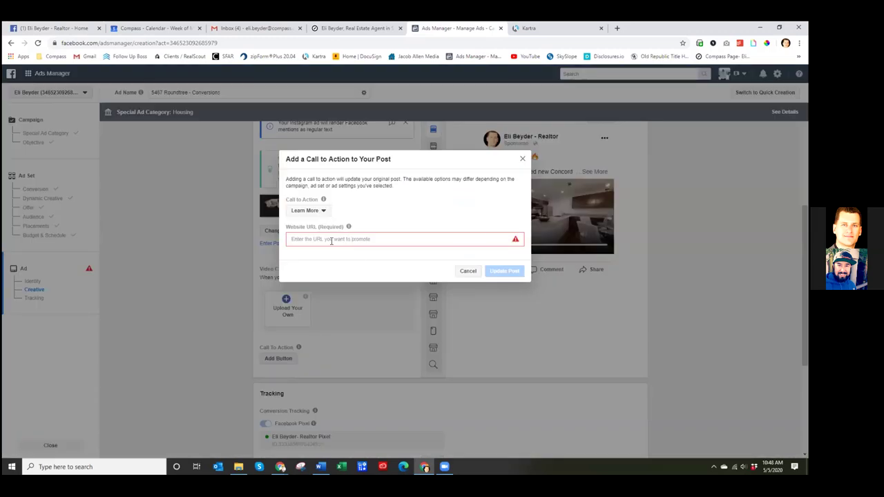
left_click(546, 29)
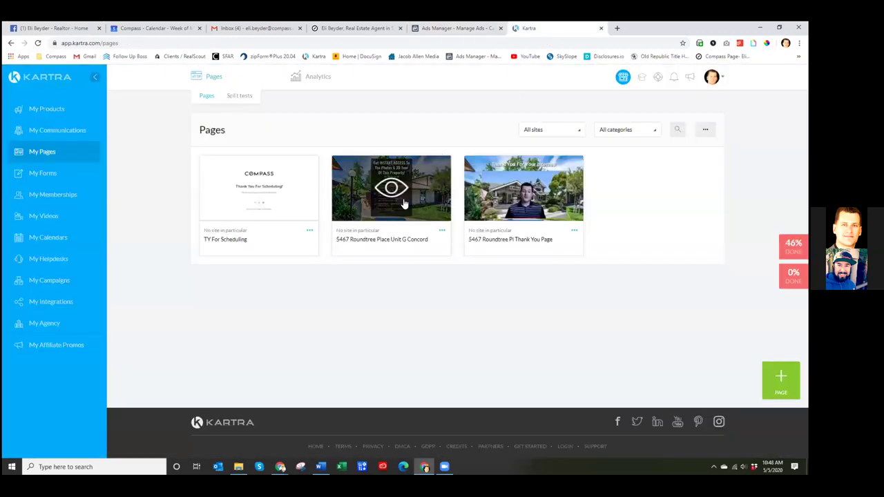
left_click(442, 230)
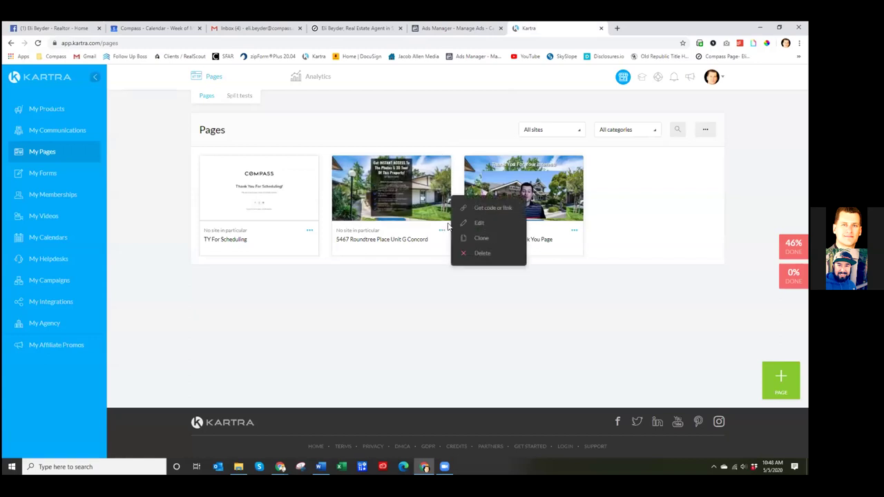
left_click(489, 208)
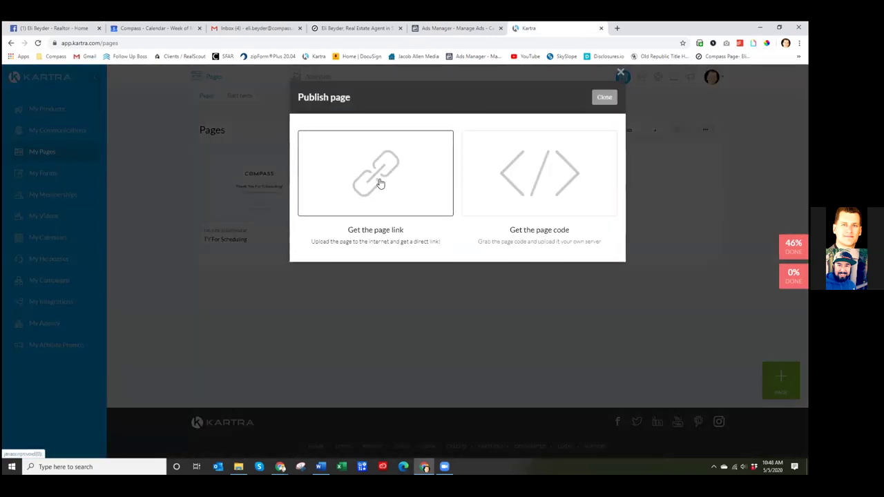
left_click(367, 183)
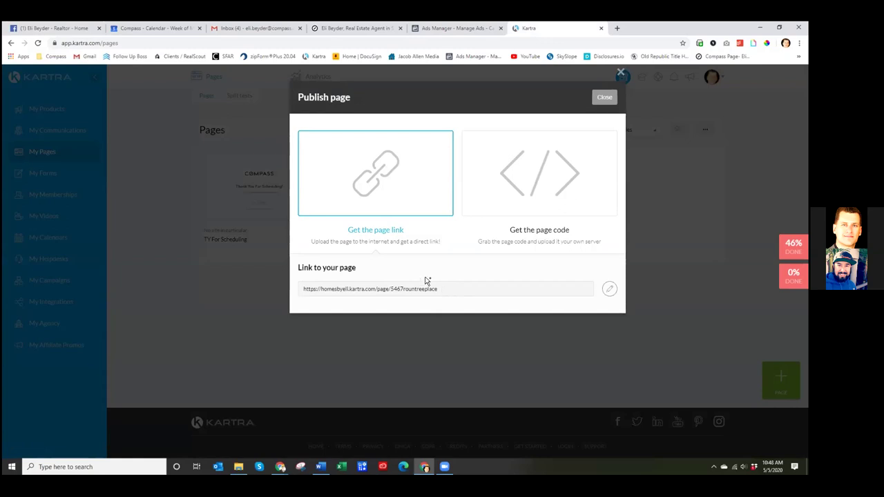
left_click_drag(438, 288, 290, 297)
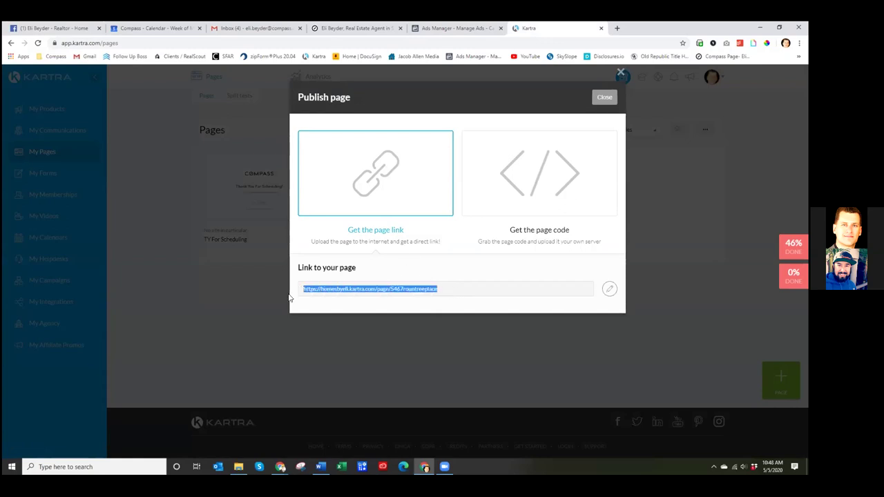
right_click(337, 290)
left_click(355, 295)
left_click(458, 289)
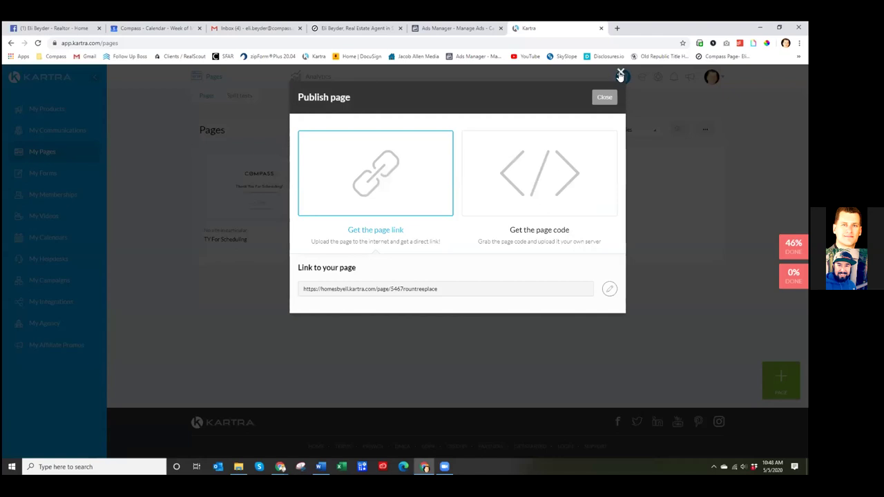
left_click(620, 74)
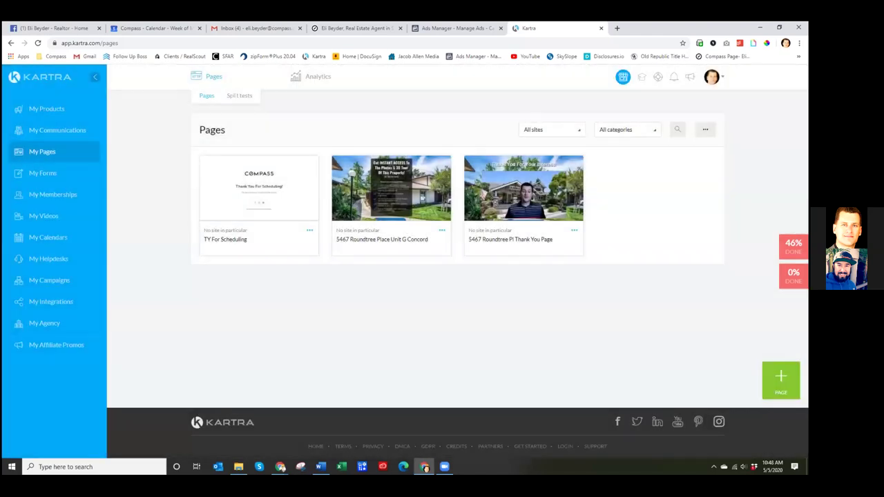
- Paste the Kartra landing page link into the Learn More Website URL and update the post
left_click(455, 29)
left_click(373, 239)
key("ctrl+v")
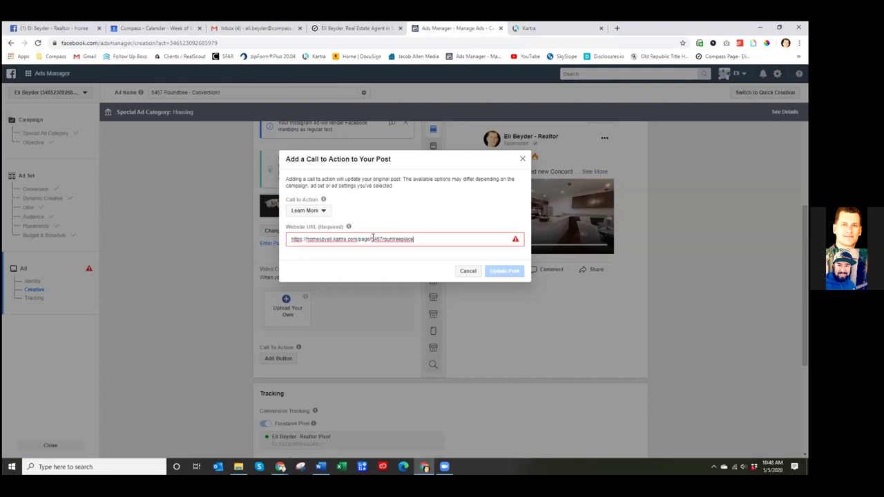
left_click(541, 30)
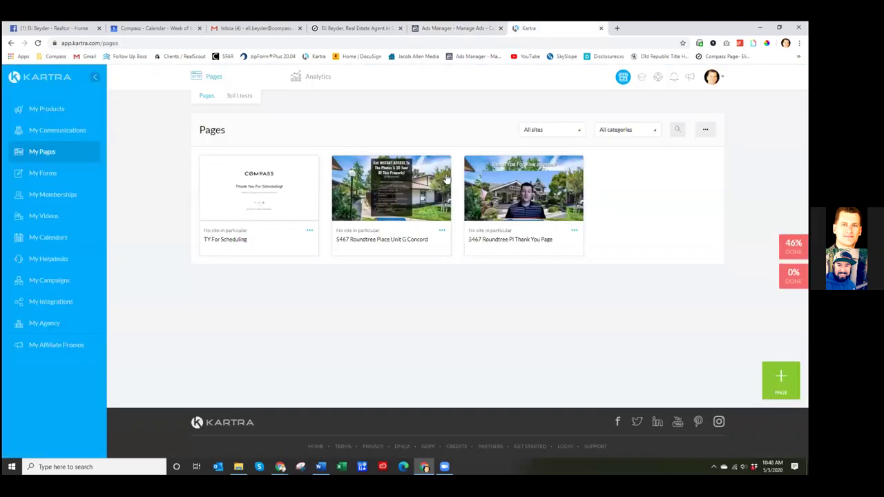
left_click(480, 31)
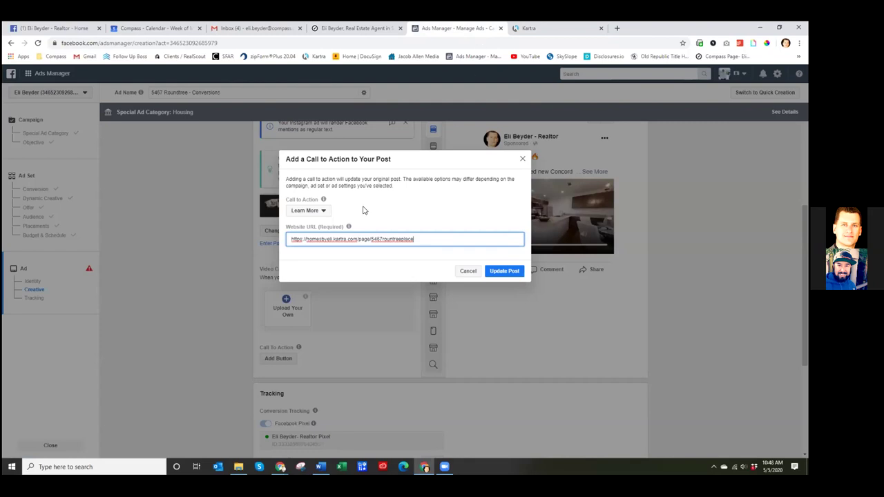
left_click(496, 272)
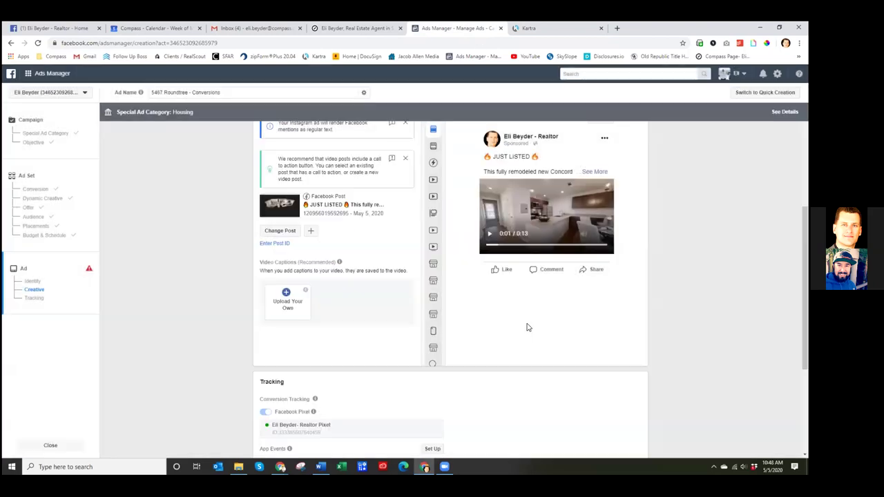
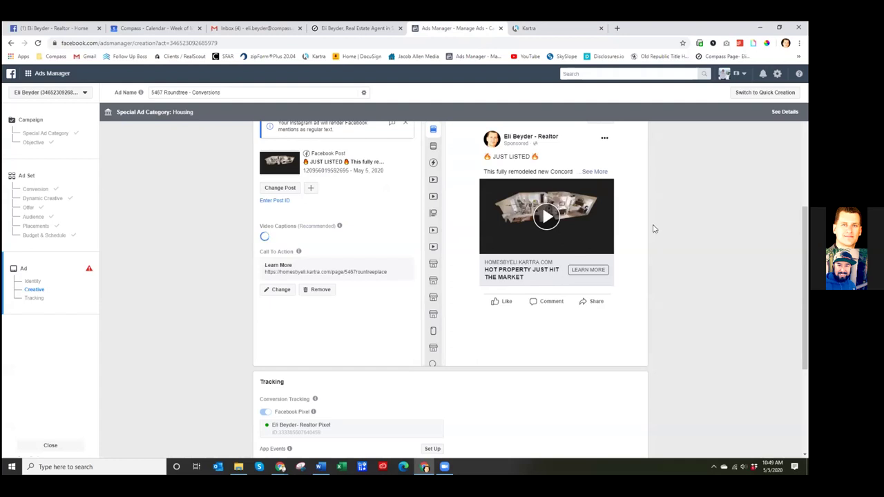
- Review the Just Listed post on the business page, checking its Concord end unit text and options
scroll(654, 228, "up", 1)
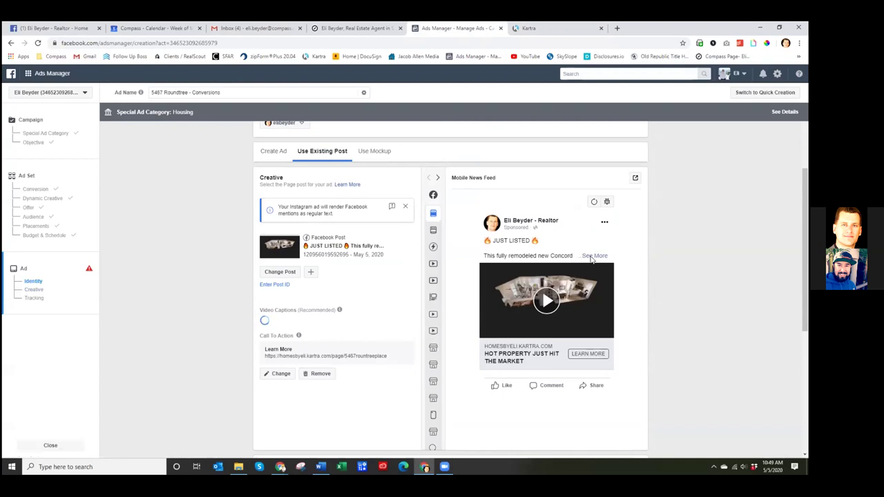
left_click(52, 27)
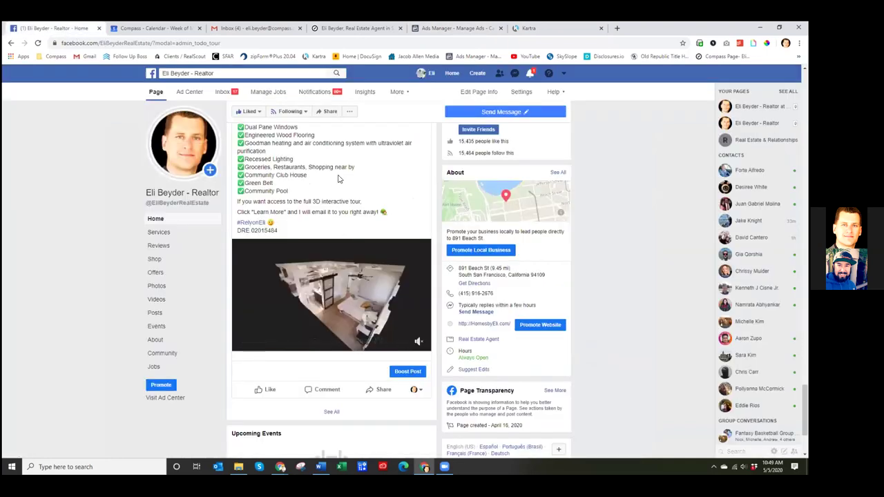
scroll(338, 207, "up", 3)
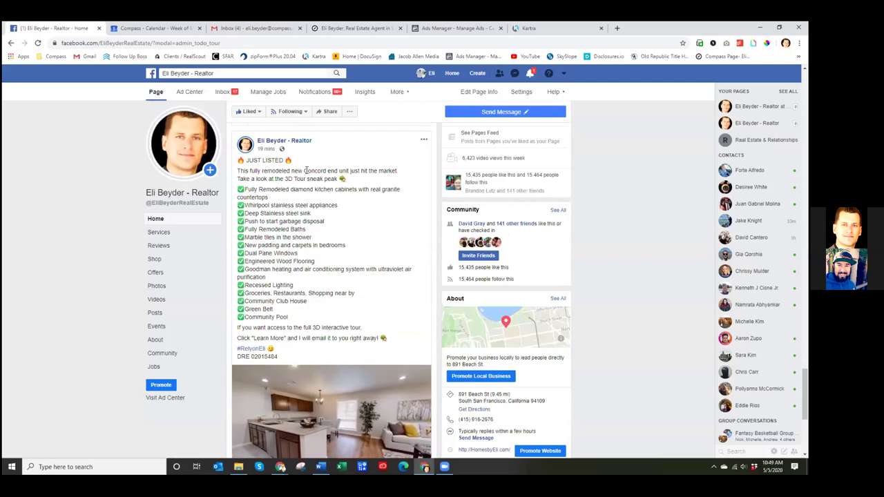
left_click_drag(305, 171, 395, 171)
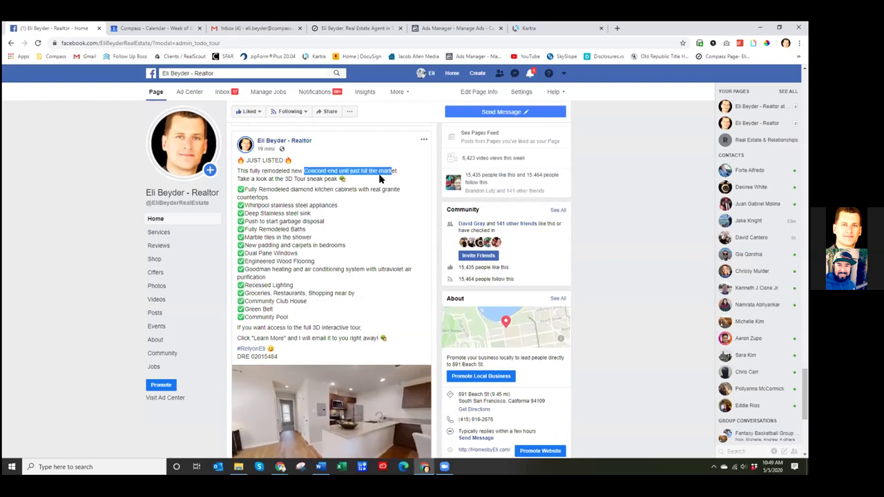
left_click(378, 179)
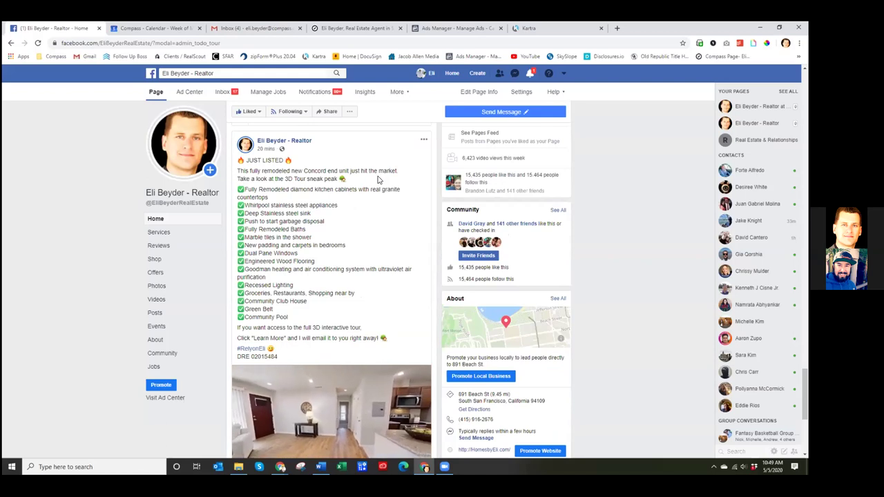
scroll(377, 179, "down", 2)
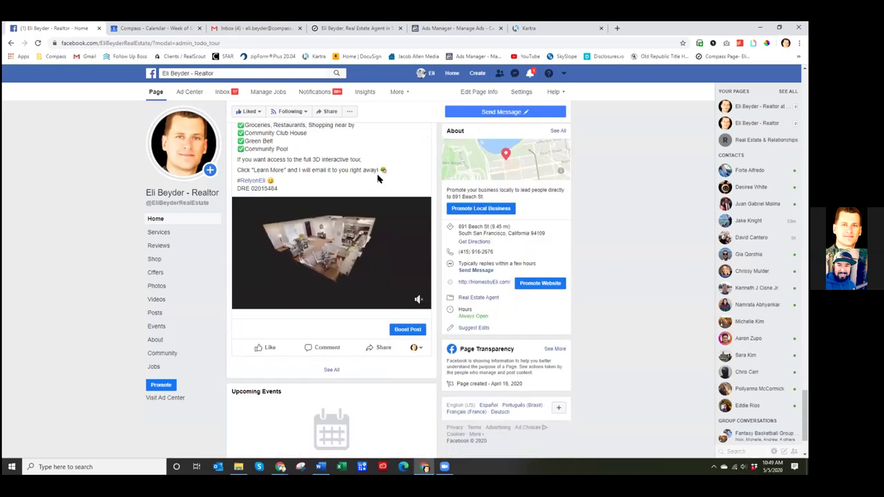
scroll(378, 179, "up", 3)
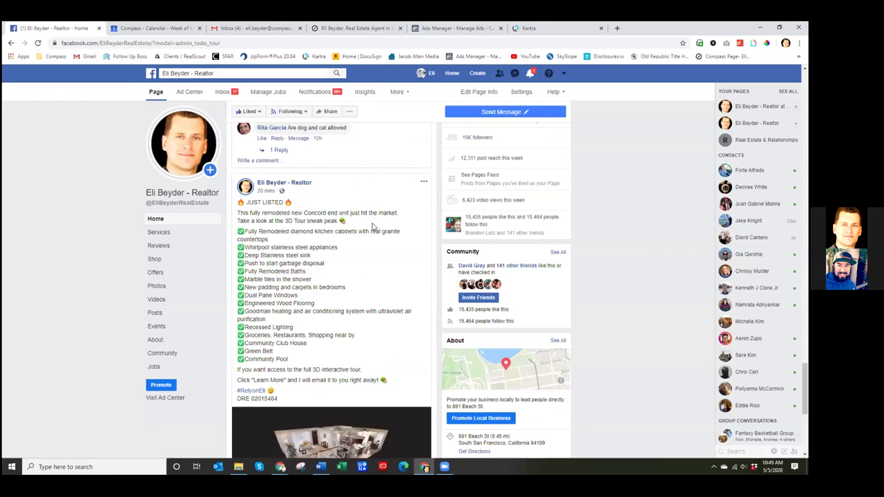
left_click(424, 183)
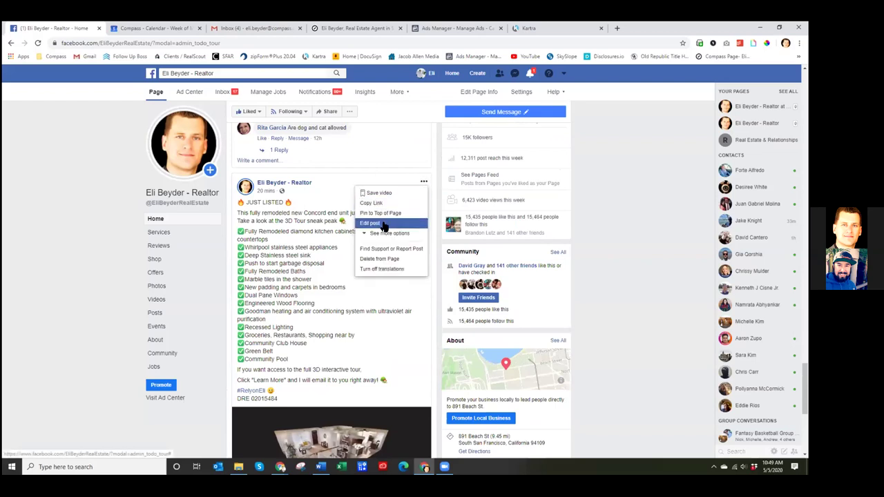
left_click(598, 172)
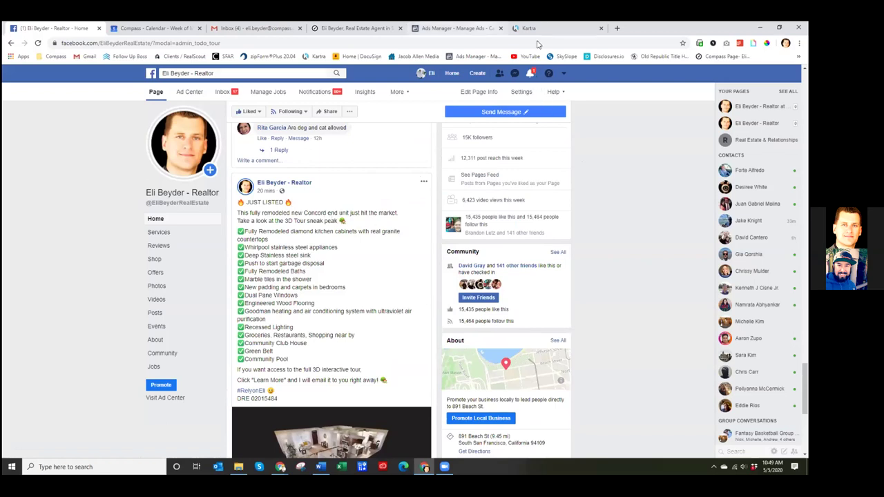
- Check the ad set's audience and available Custom Audiences, then load Ads Manager in a new tab
key("ctrl+5")
scroll(410, 256, "down", 2)
scroll(407, 254, "up", 2)
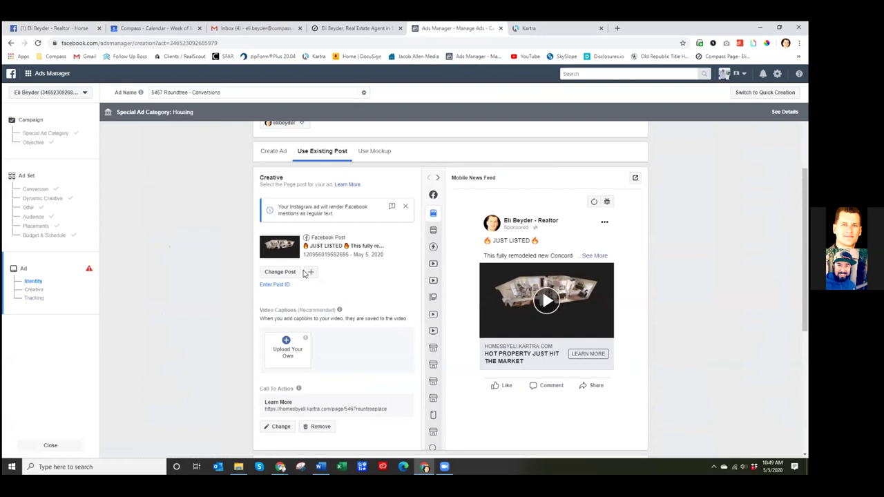
left_click(30, 218)
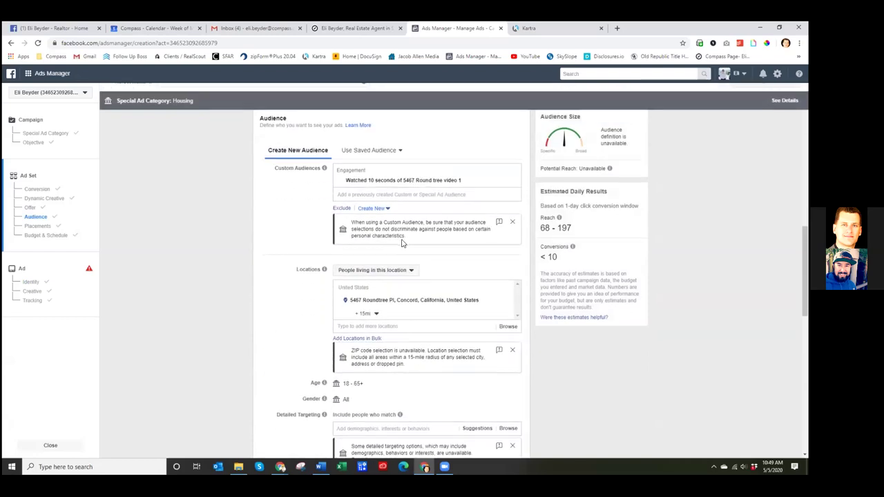
left_click(382, 195)
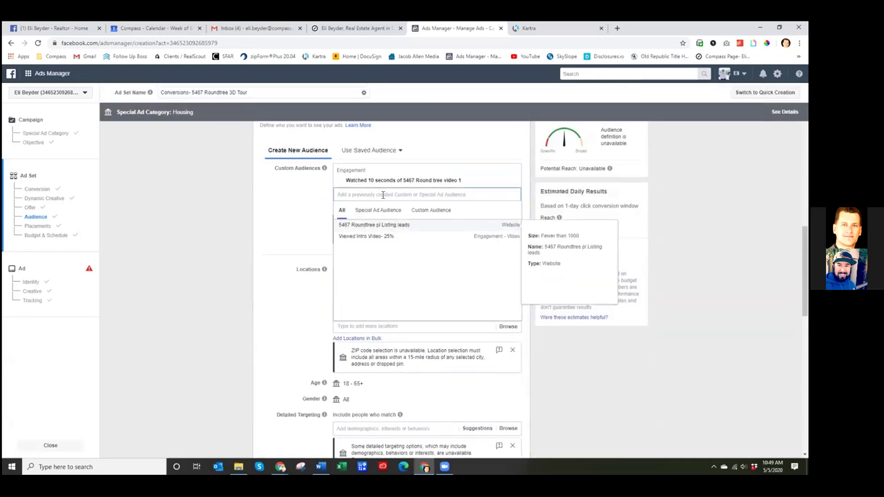
left_click(246, 185)
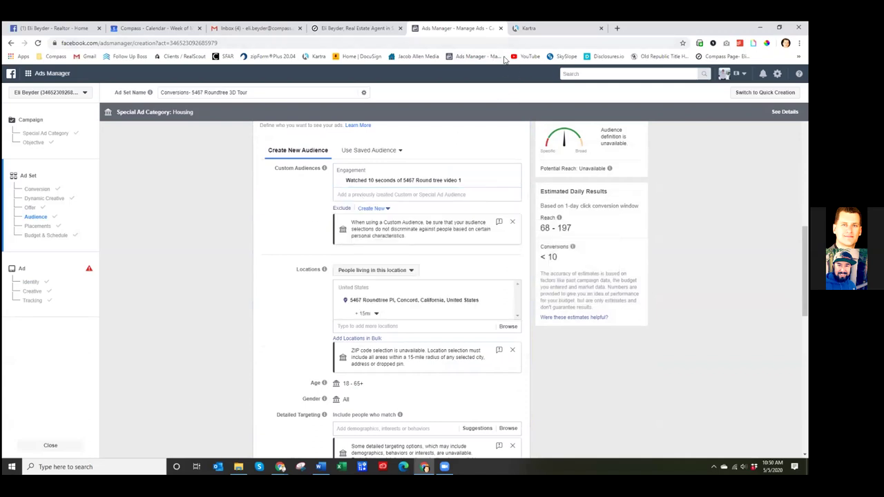
left_click(617, 27)
left_click(470, 56)
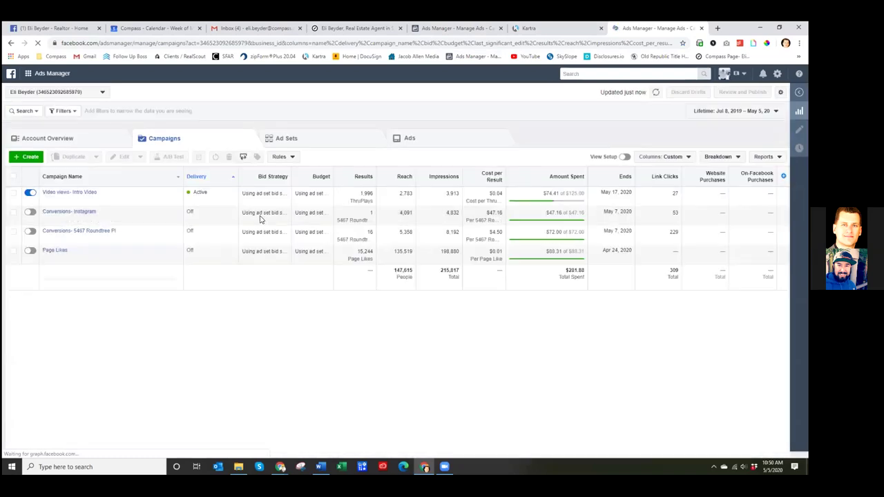
- Go to the Ads Manager Audiences page listing the three custom audiences
left_click(29, 73)
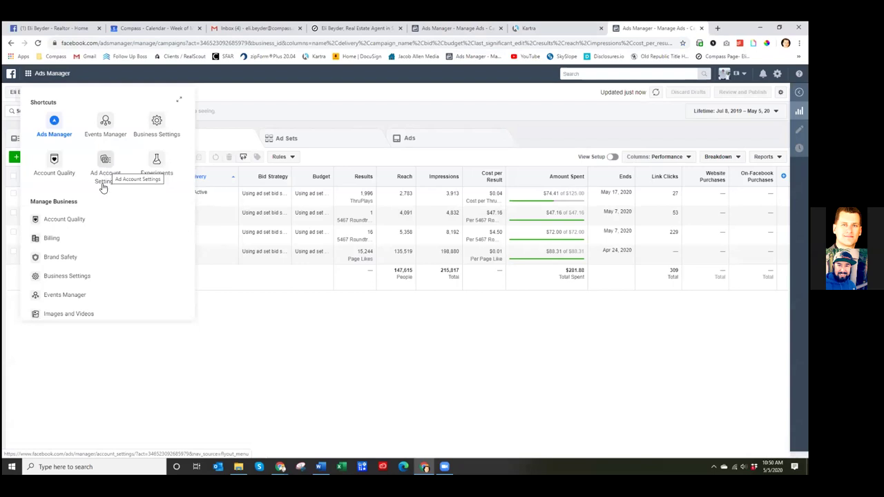
scroll(85, 221, "down", 5)
scroll(60, 297, "down", 1)
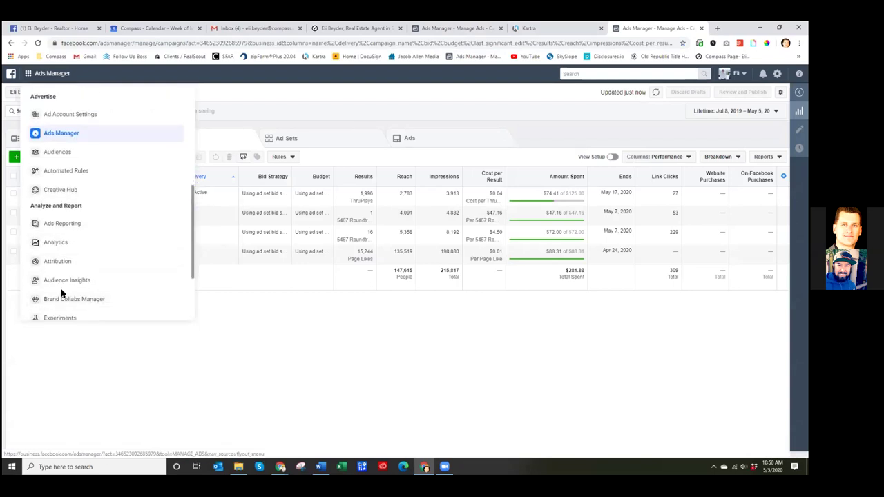
scroll(60, 293, "down", 1)
left_click(60, 112)
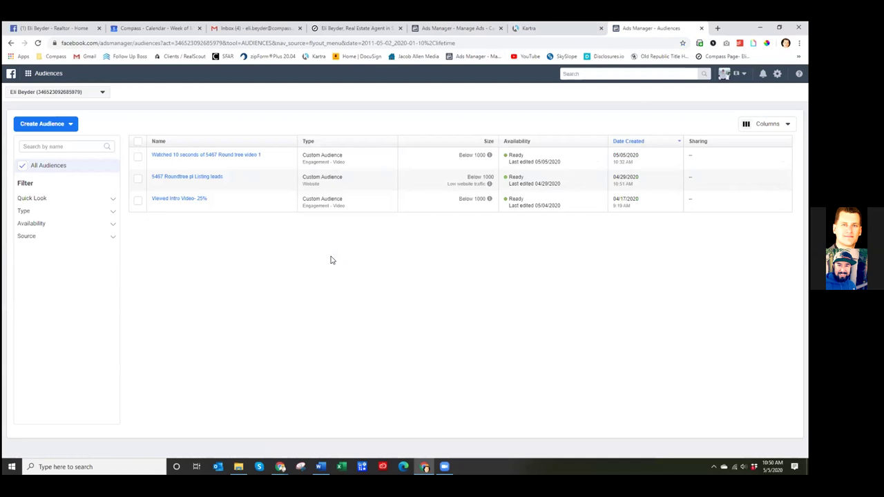
- Begin a video-viewer custom audience, then back out of it
left_click(71, 124)
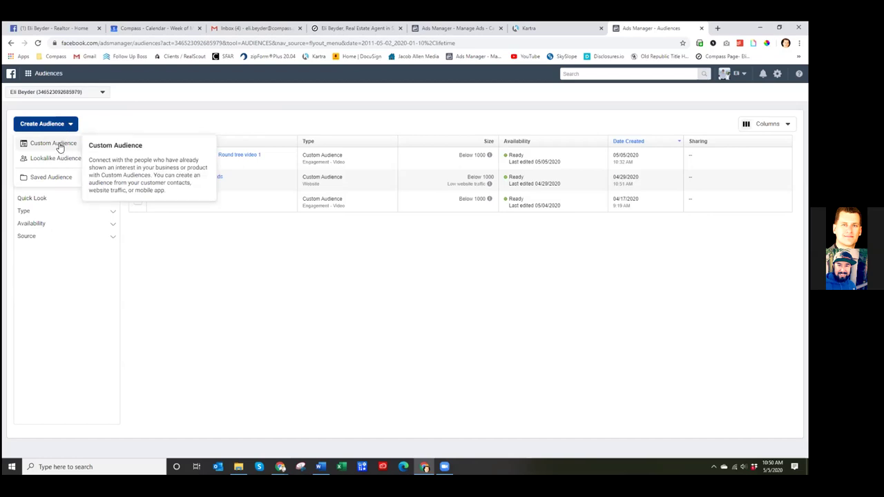
left_click(60, 146)
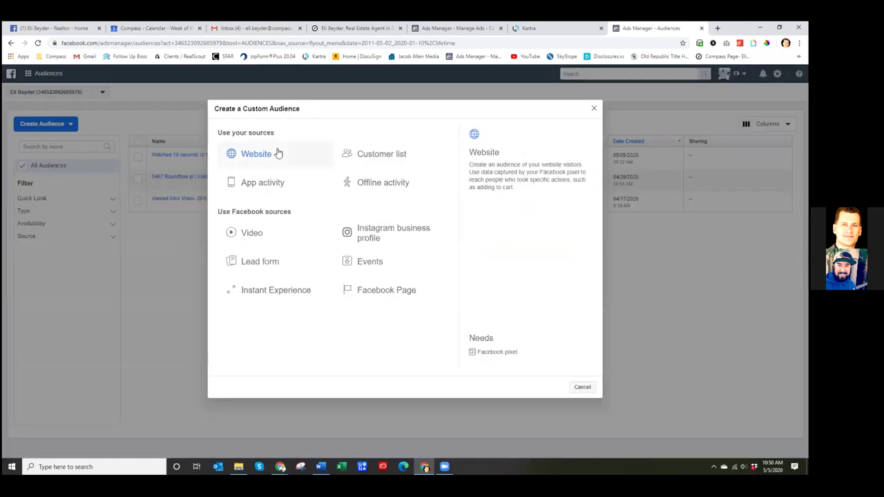
left_click(252, 234)
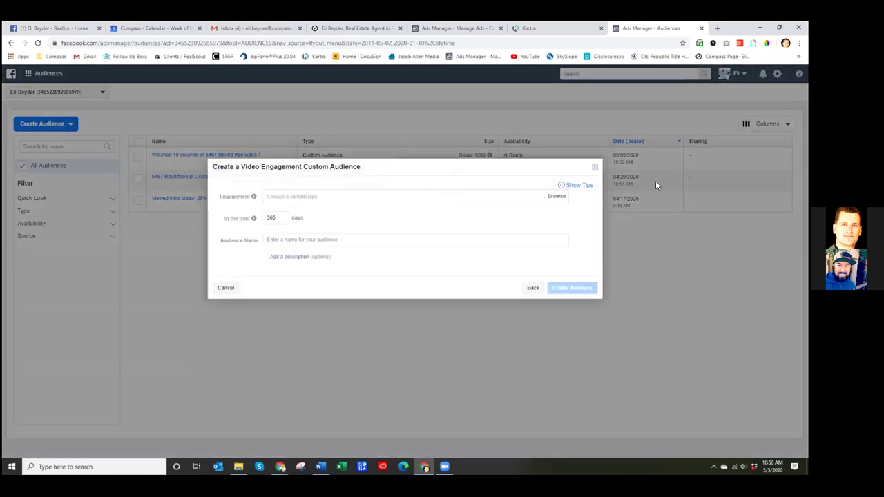
left_click(597, 169)
- Start a Website custom audience of people who visited specific web pages, then bring up Kartra's pages list
left_click(67, 127)
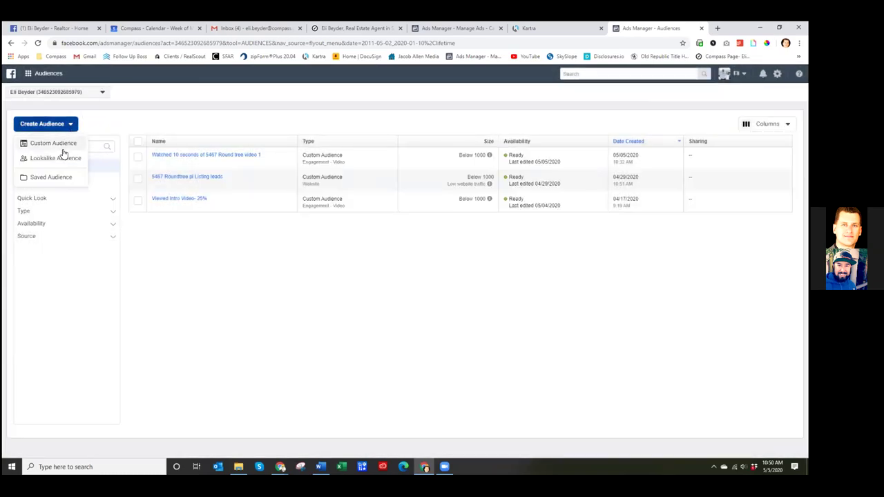
left_click(52, 143)
left_click(251, 156)
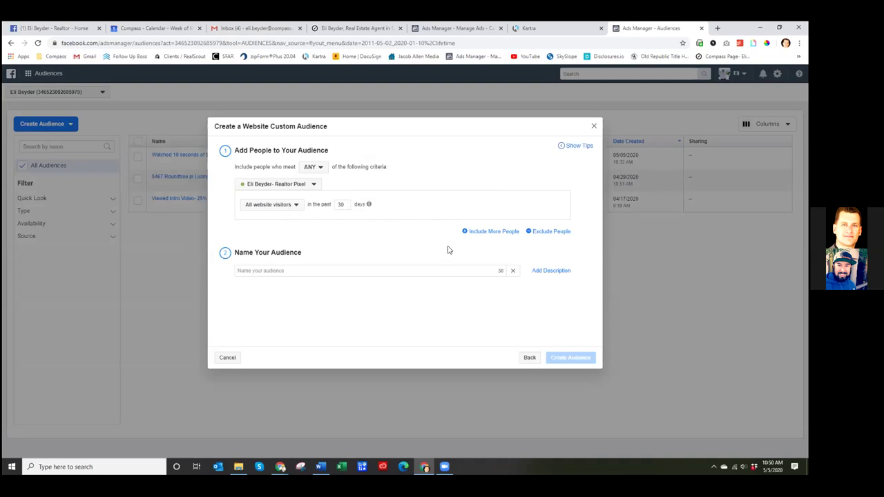
left_click(294, 207)
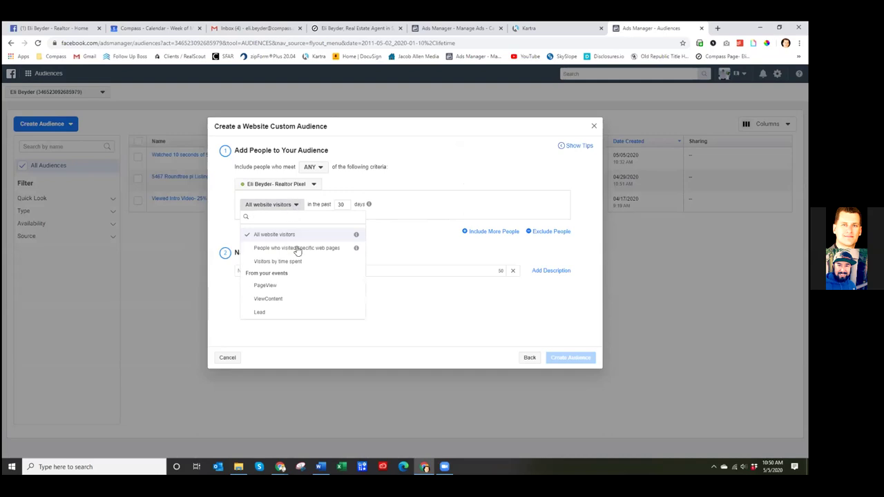
left_click(299, 249)
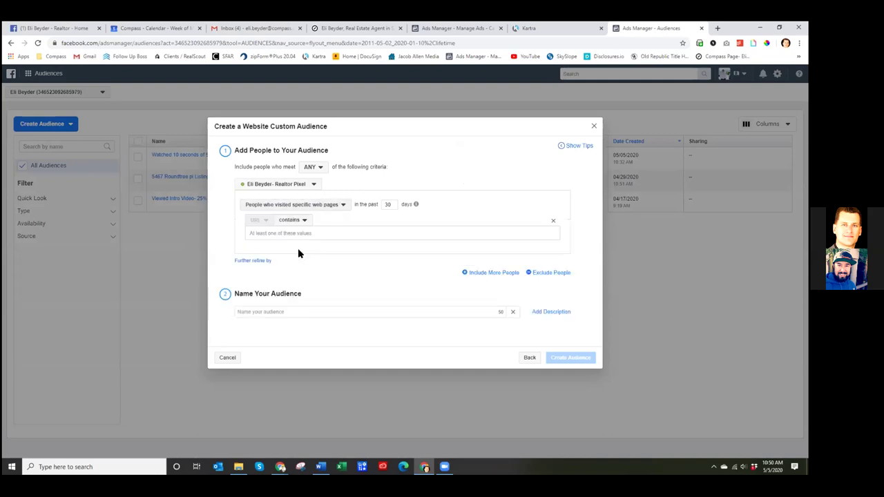
left_click(545, 29)
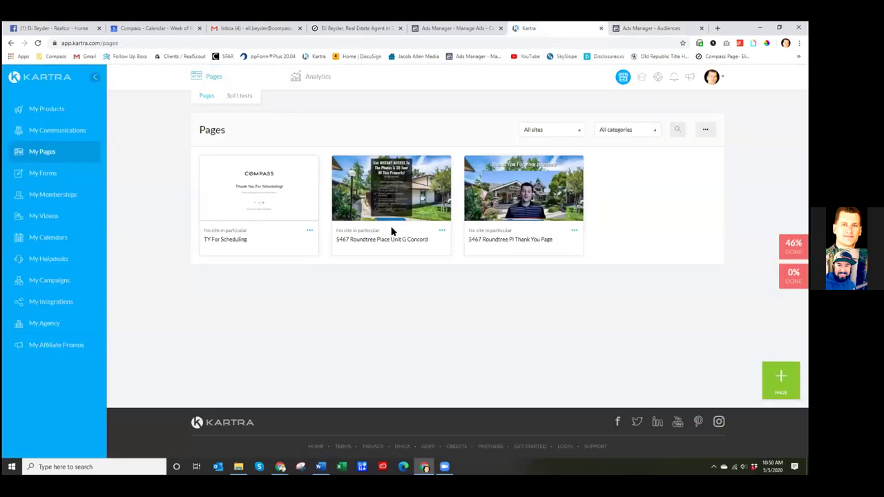
- Copy the thank-you page link from Kartra's Publish dialog and return to the Ads Manager audience
left_click(573, 230)
left_click(603, 223)
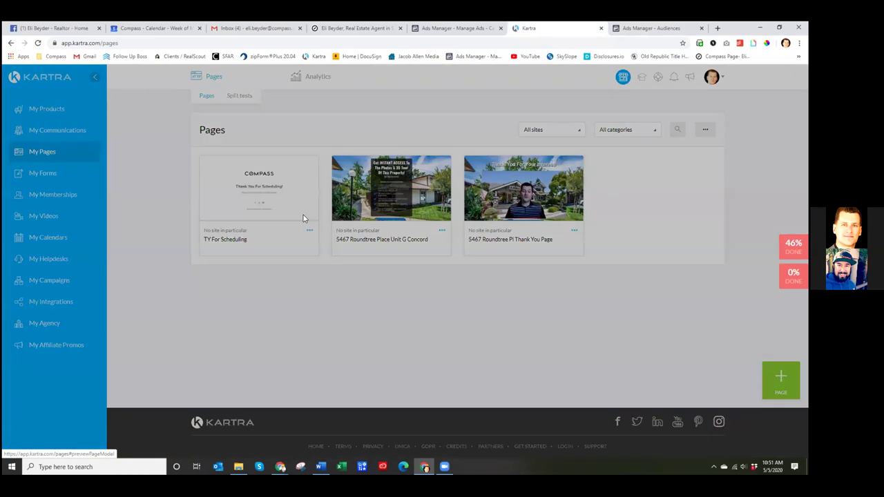
left_click(407, 219)
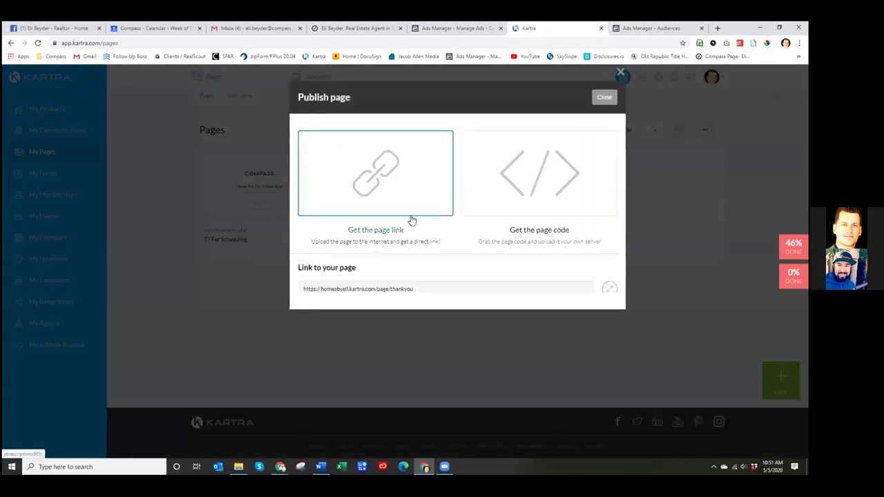
left_click_drag(426, 290, 297, 290)
key("ctrl+c")
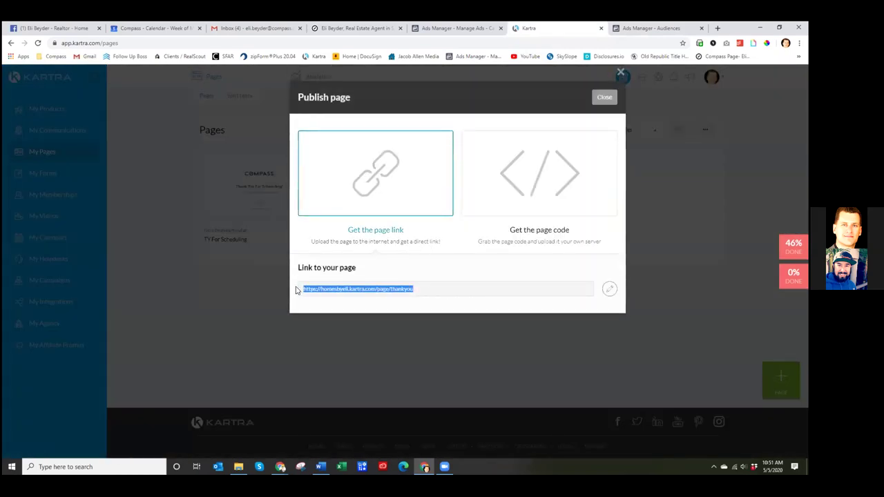
left_click(620, 73)
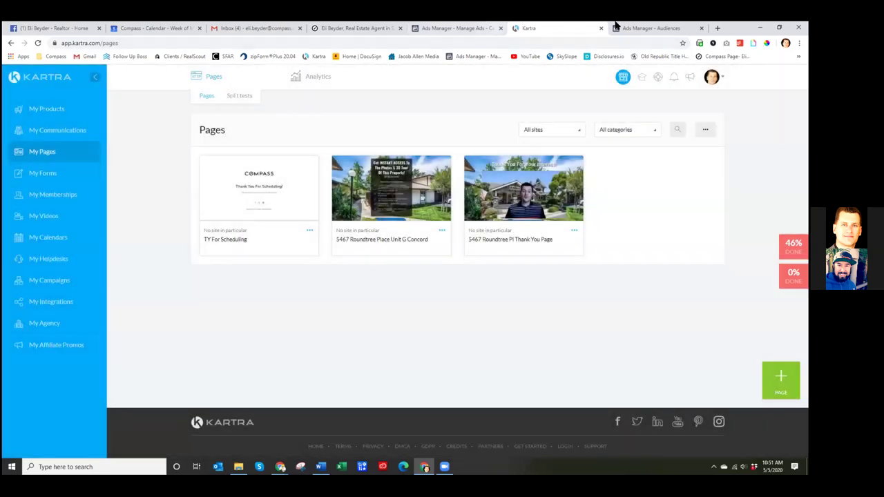
left_click(617, 27)
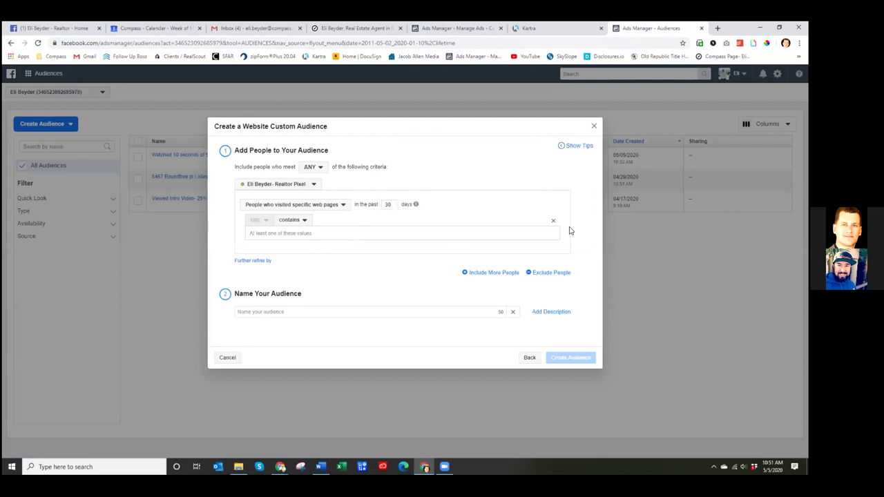
- Create the '5467 Leads' website audience with URL contains the thank-you page link, then return to the ad set
left_click(333, 206)
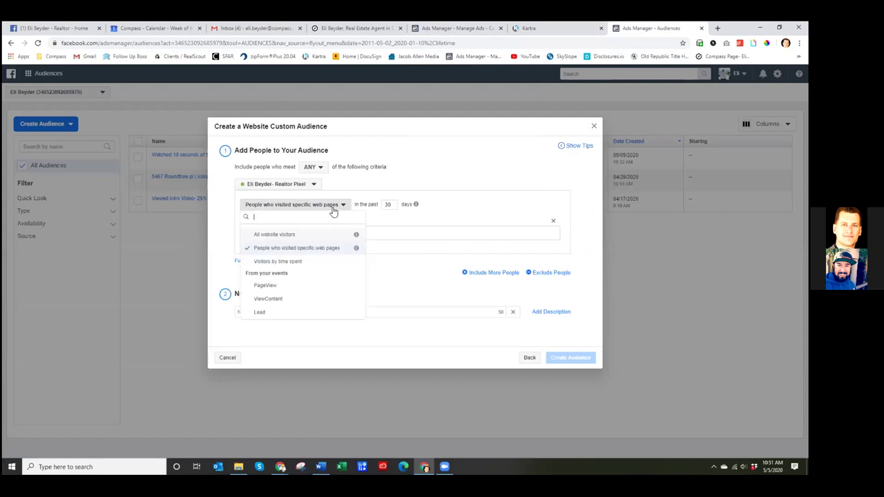
left_click(291, 253)
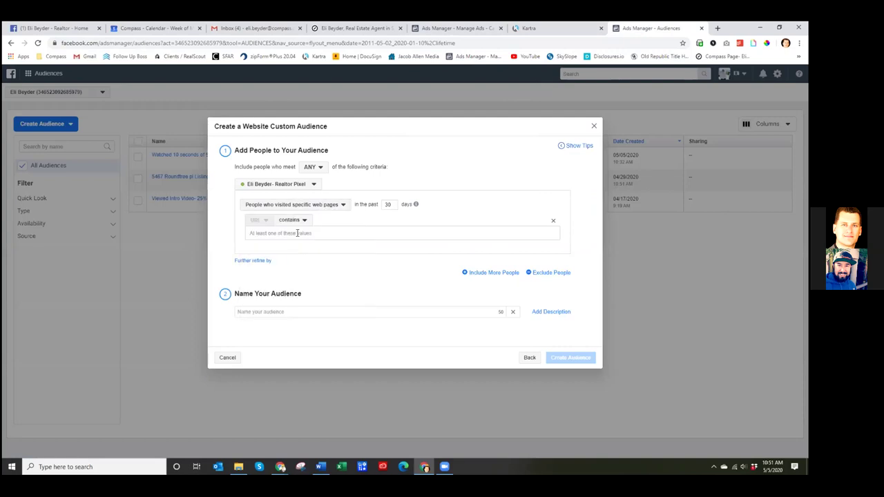
left_click(297, 234)
key("ctrl+v")
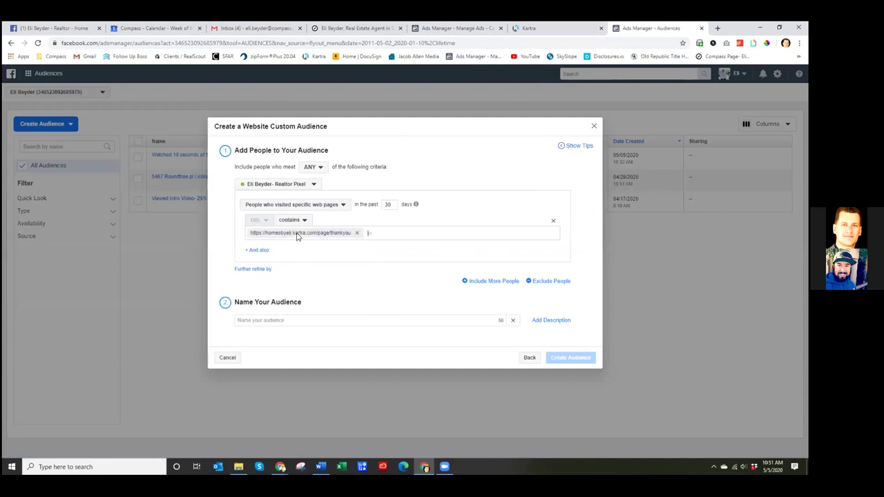
left_click(288, 325)
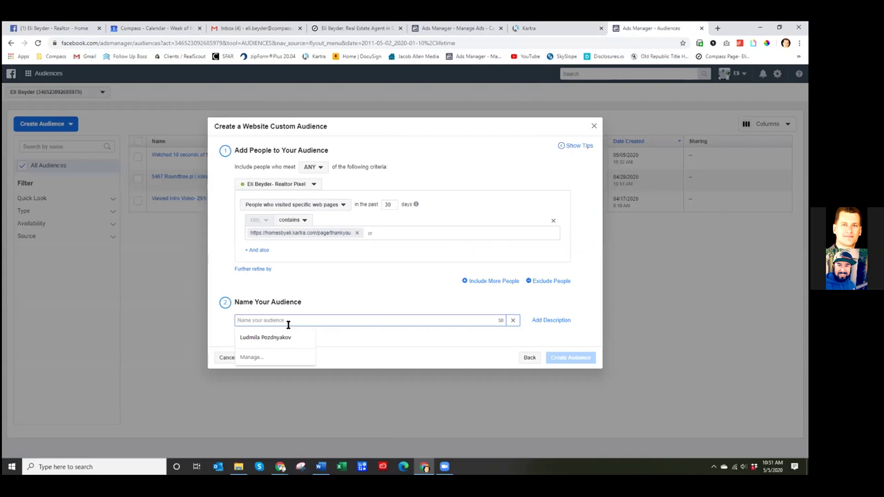
type("5467 Leads")
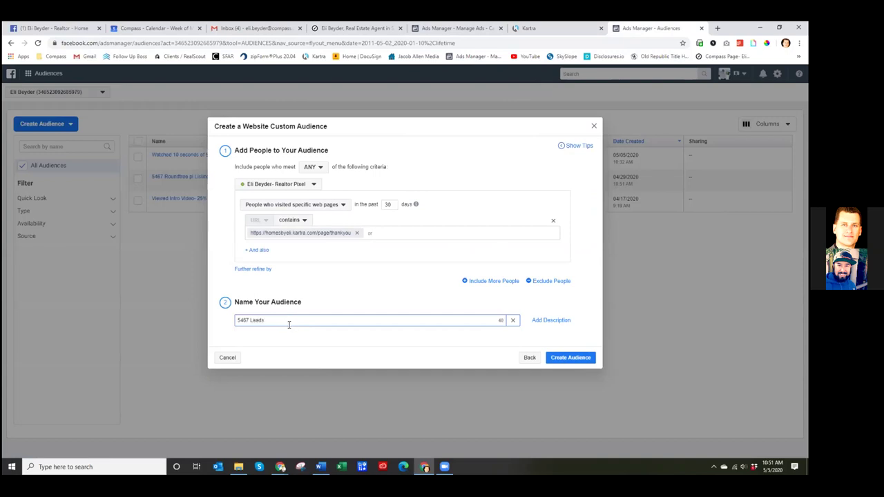
left_click(575, 360)
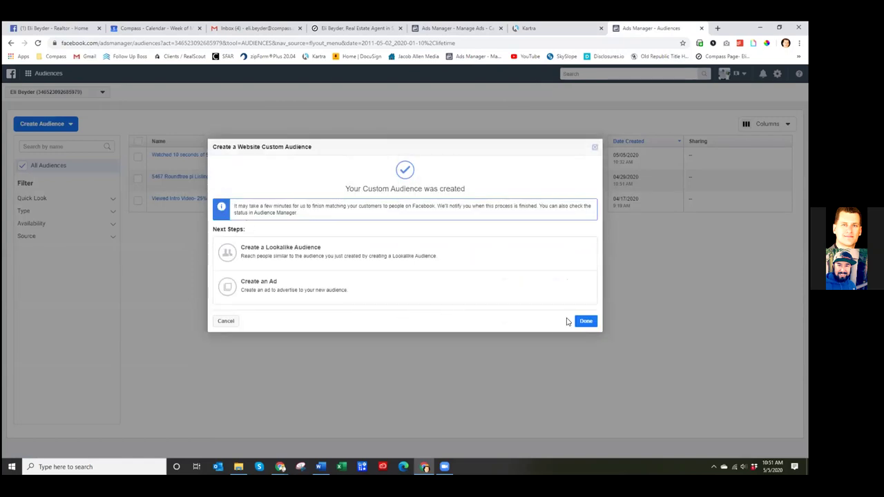
left_click(585, 322)
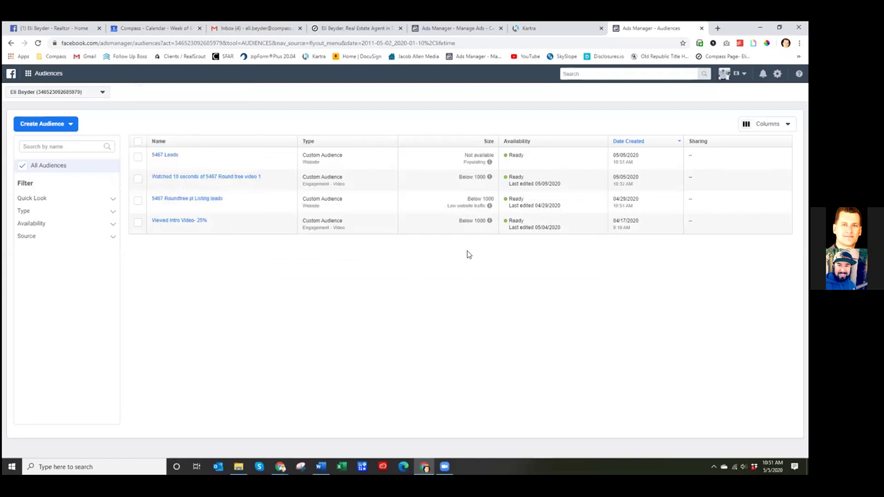
left_click(484, 28)
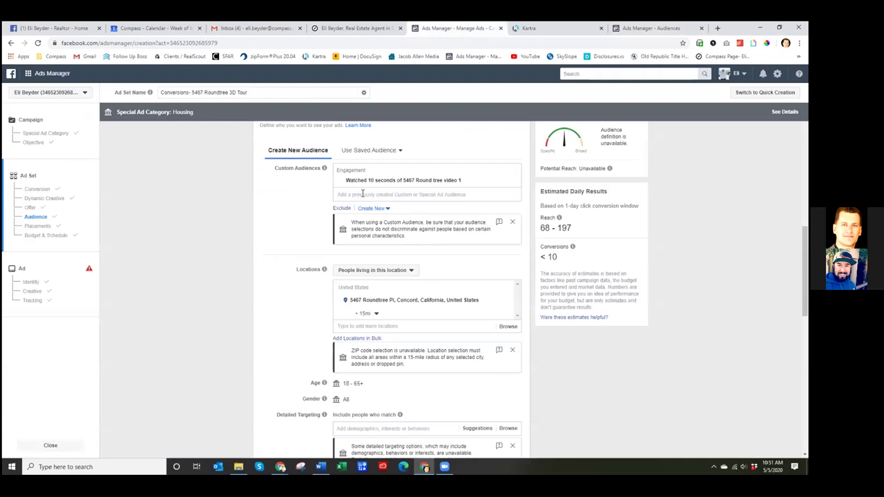
left_click(362, 194)
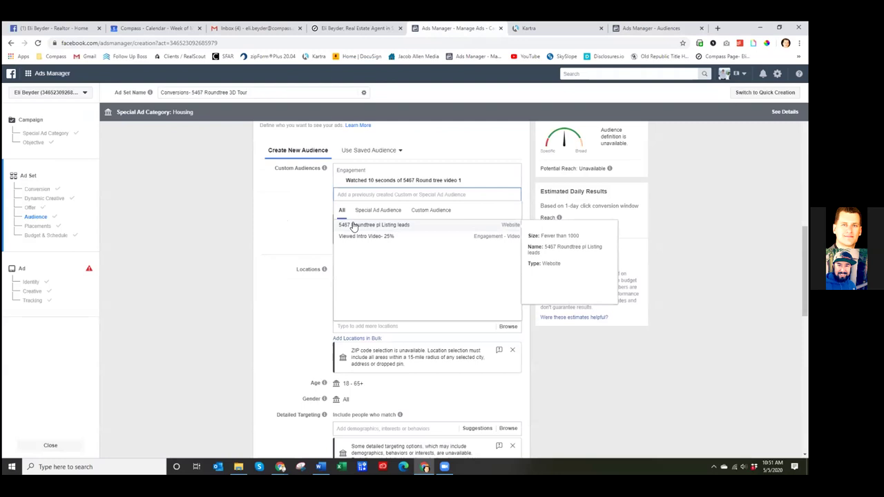
left_click(298, 213)
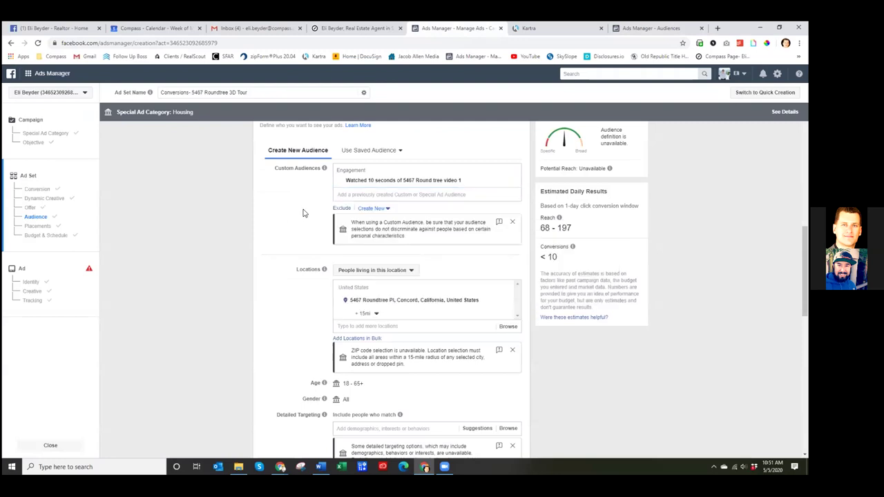
left_click(372, 195)
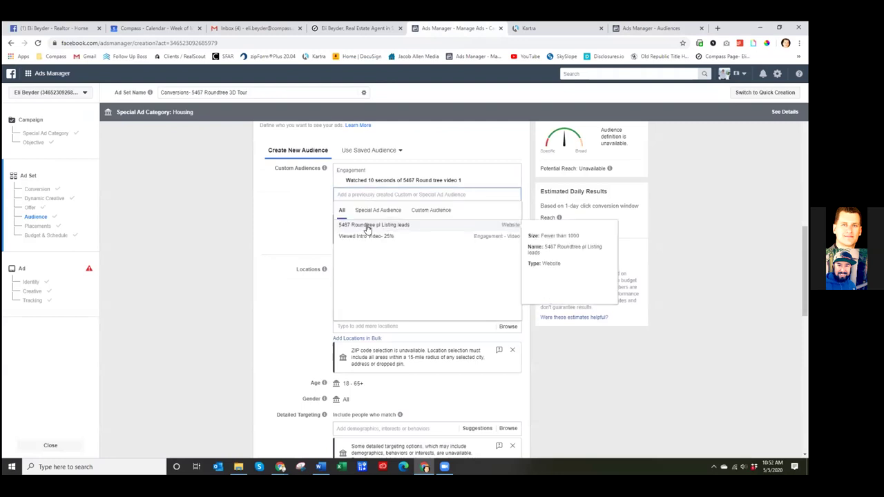
left_click(421, 211)
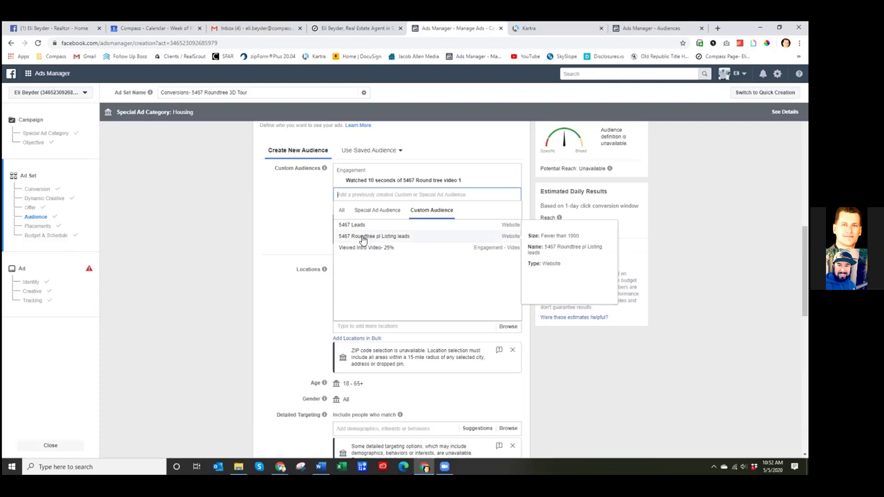
left_click(361, 237)
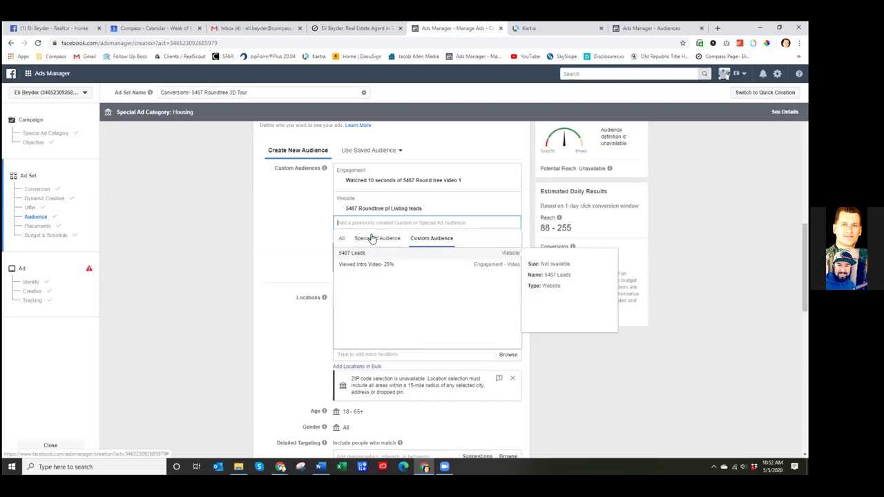
left_click(692, 228)
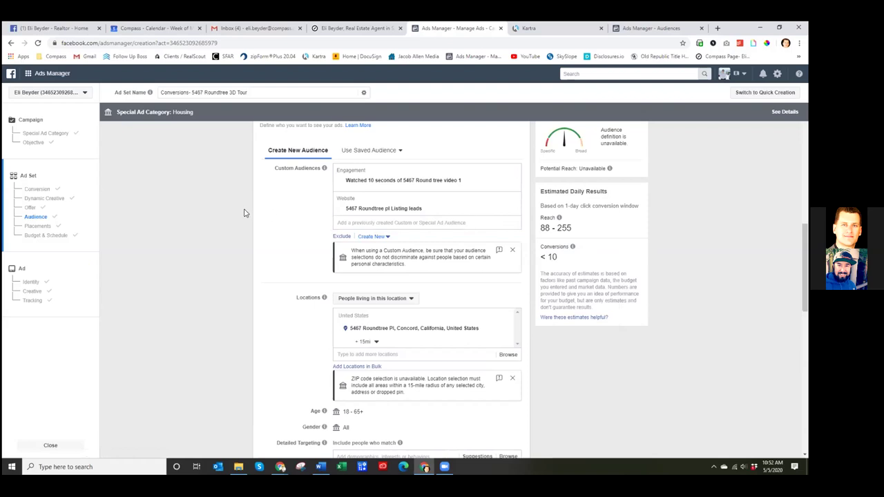
- Review the ad set's $200 lifetime budget running May 5–15 and continue to the ad step
scroll(207, 212, "up", 10)
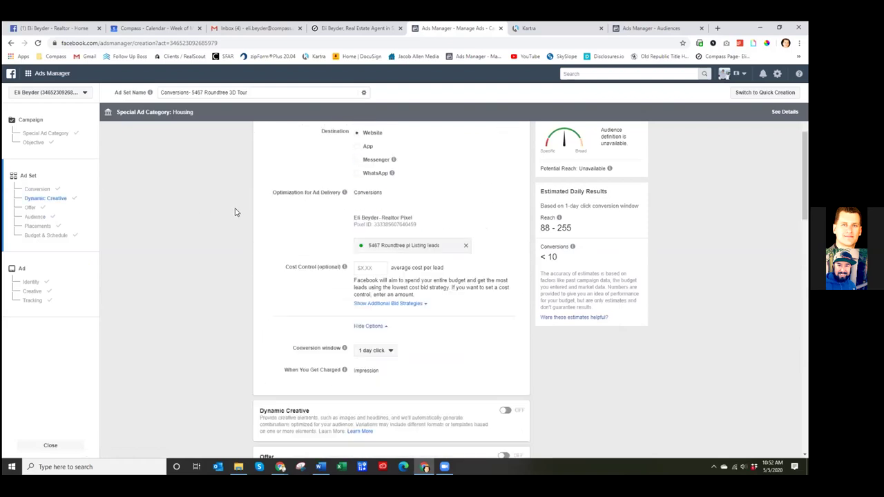
scroll(234, 211, "down", 2)
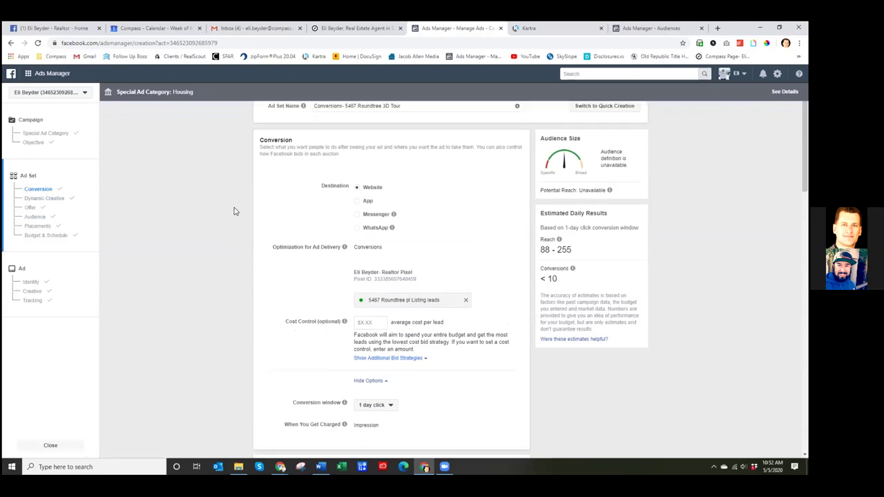
scroll(234, 252, "down", 5)
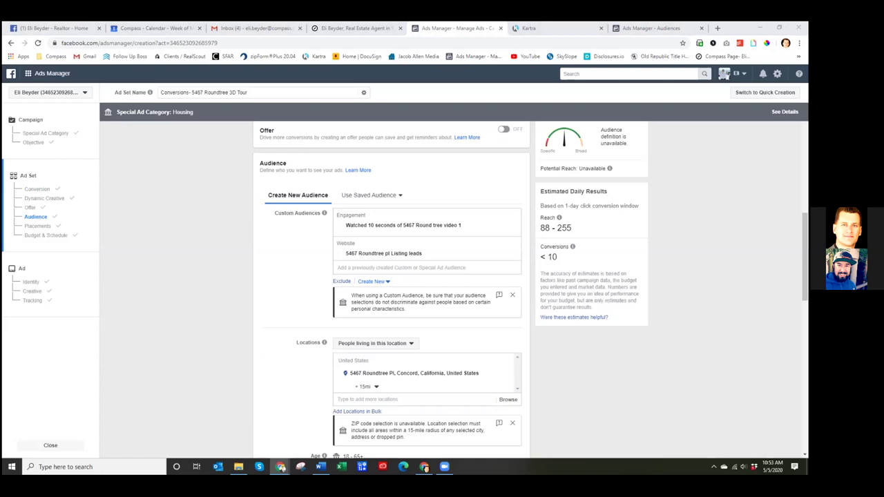
left_click(624, 361)
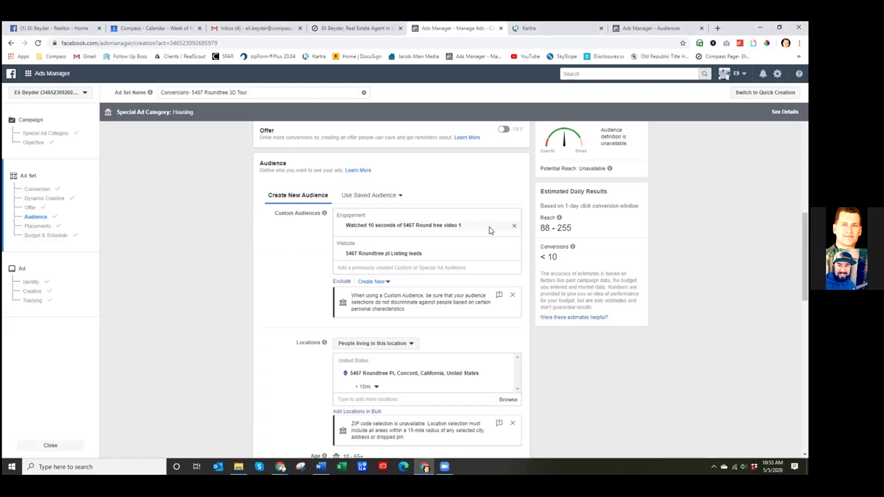
scroll(270, 331, "down", 3)
scroll(270, 330, "down", 5)
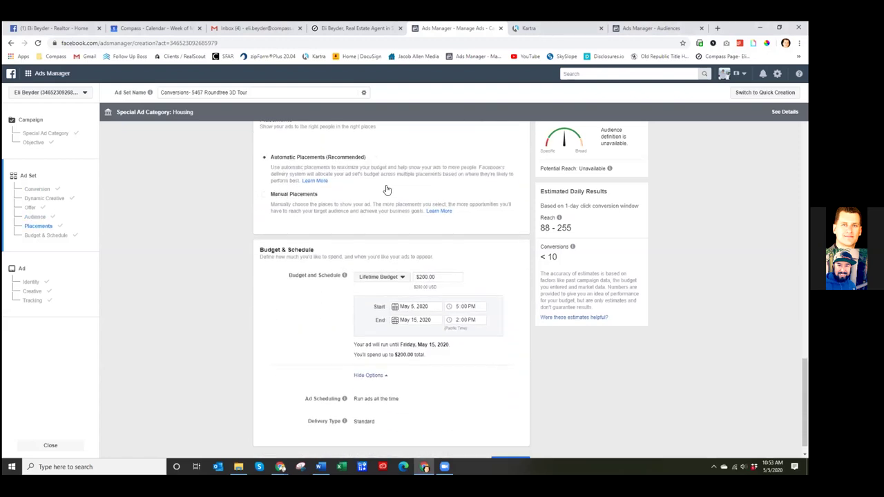
scroll(365, 188, "up", 2)
scroll(233, 220, "up", 4)
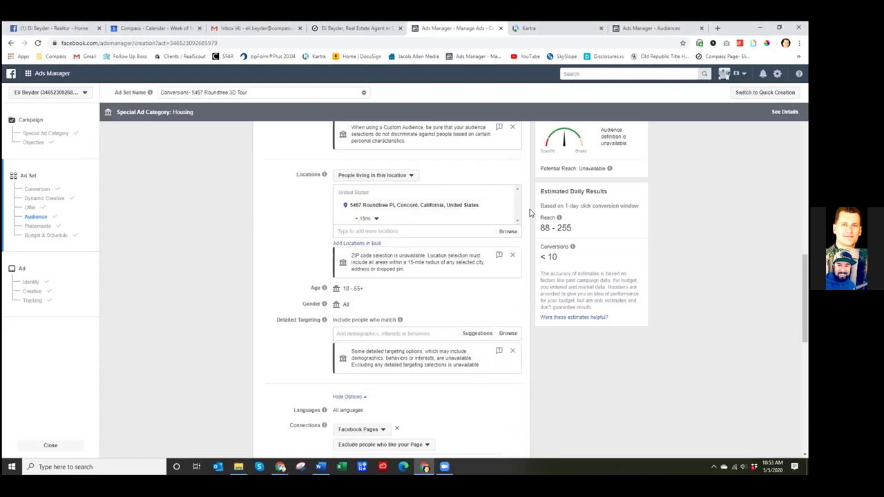
scroll(225, 247, "down", 3)
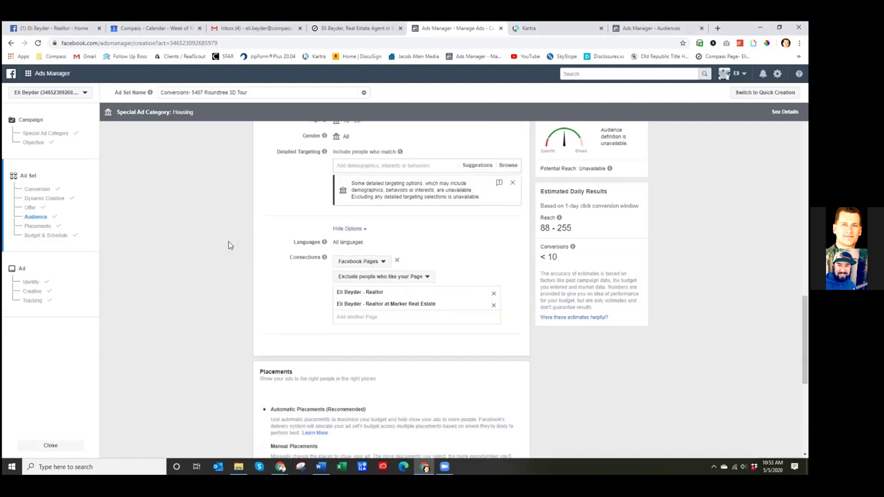
scroll(228, 245, "down", 4)
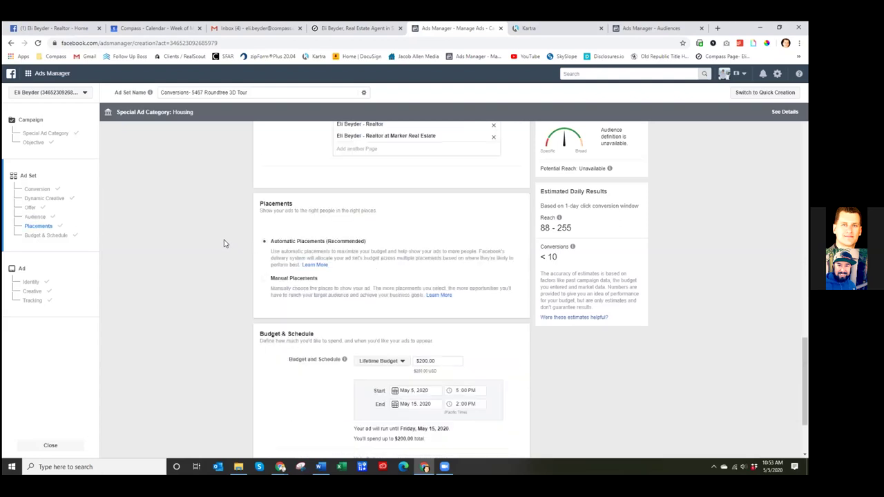
scroll(223, 243, "down", 1)
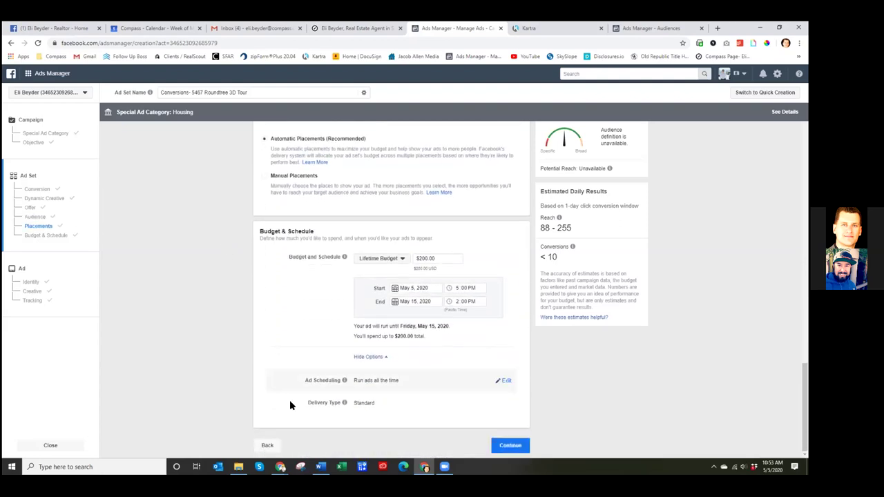
left_click(509, 446)
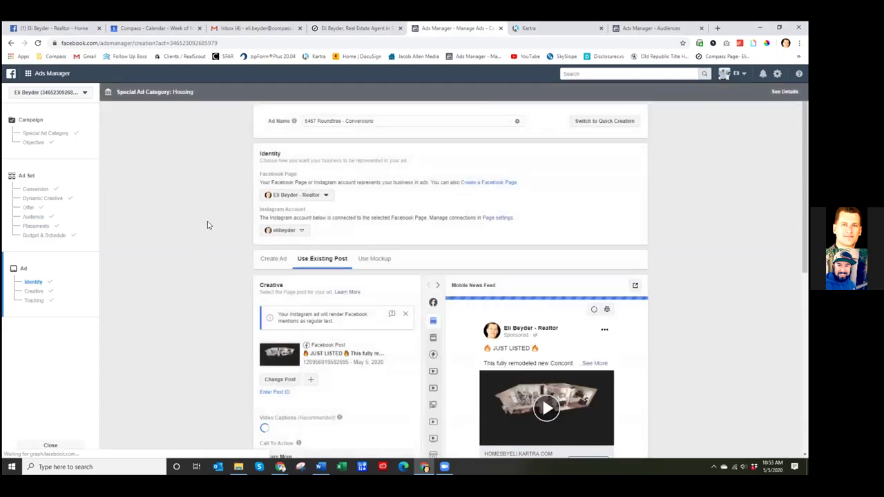
- Review the existing JUST LISTED post preview, then view it on the business Facebook page
scroll(206, 224, "down", 1)
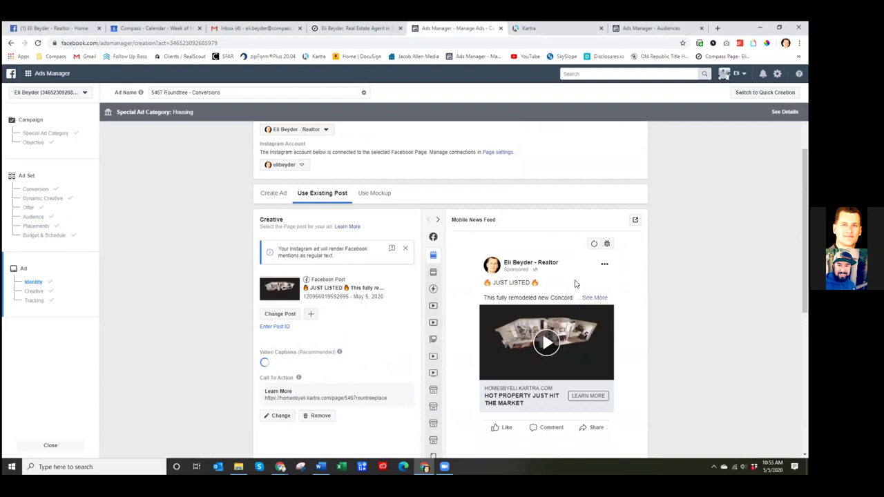
left_click(44, 29)
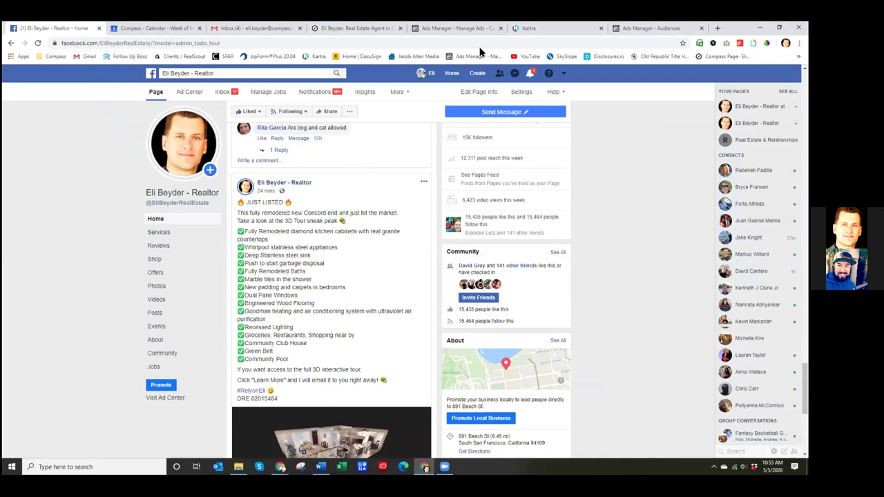
- Cancel the page reload and return to the Ads Manager ad draft using the JUST LISTED post
left_click(38, 43)
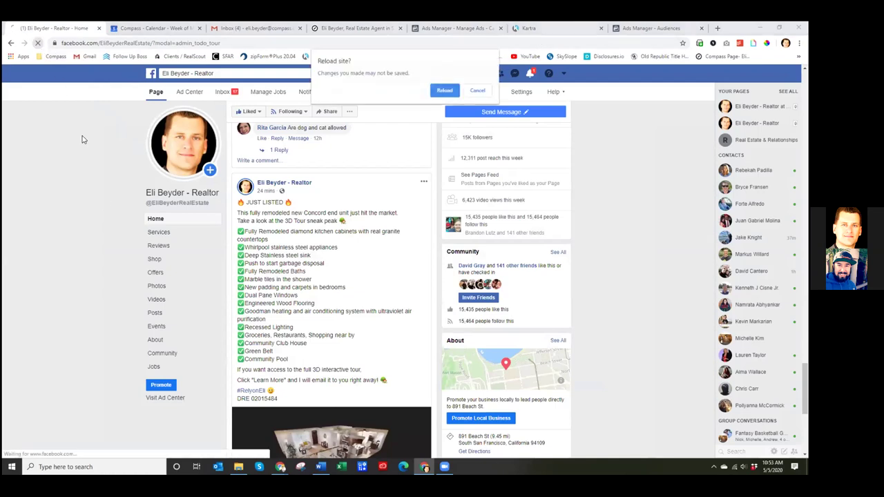
left_click(478, 92)
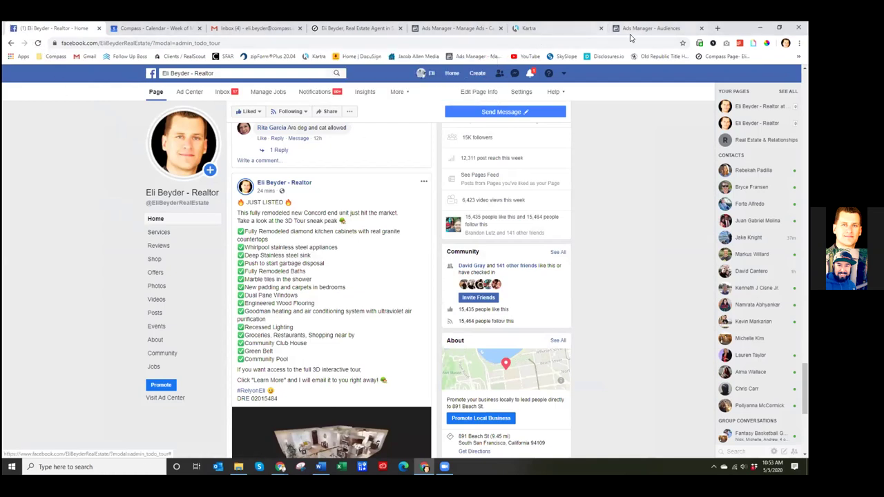
left_click(627, 32)
left_click(476, 38)
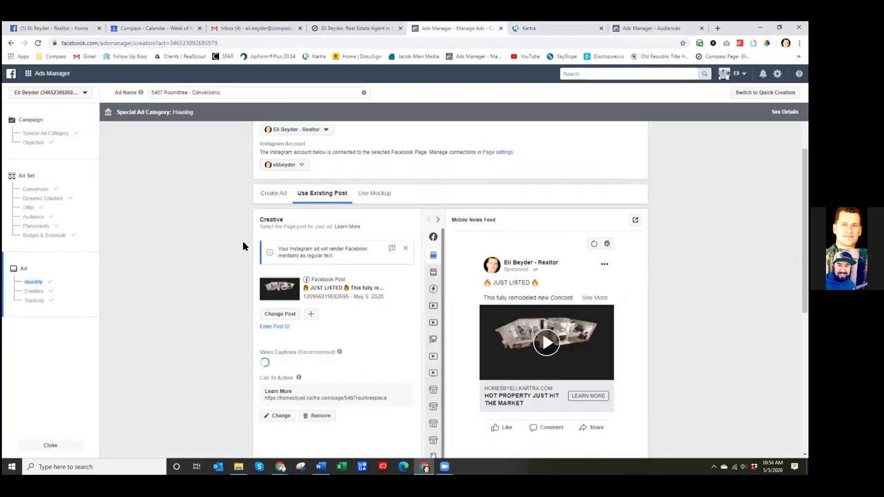
scroll(243, 240, "down", 1)
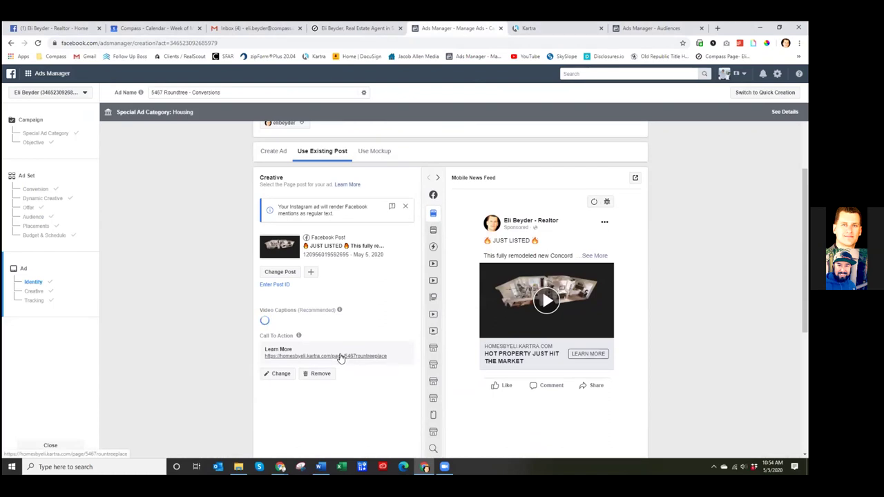
mouse_move(299, 309)
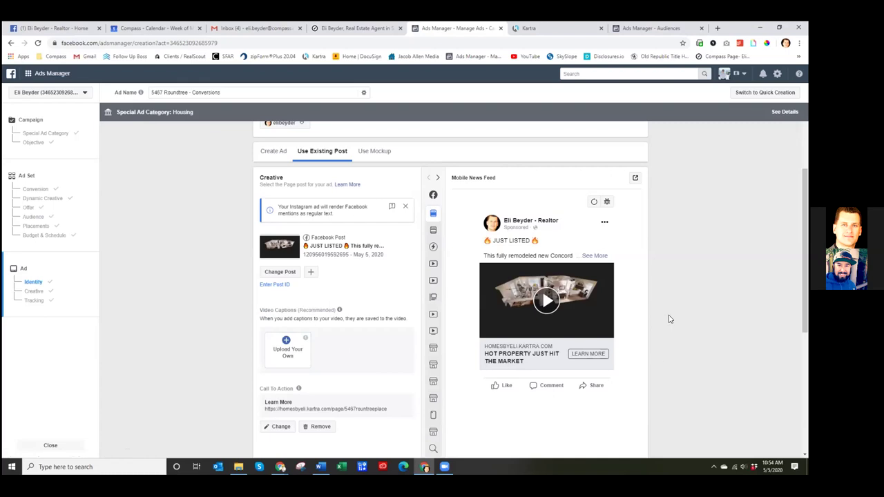
scroll(668, 325, "down", 2)
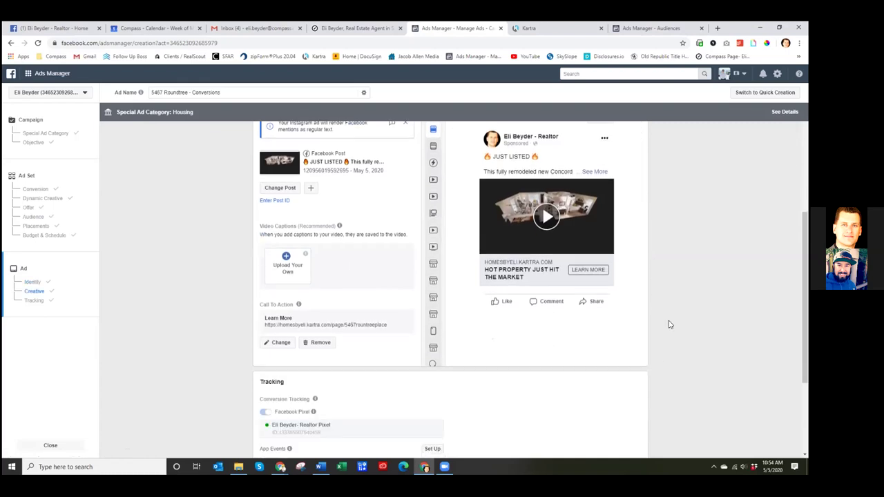
scroll(669, 324, "down", 2)
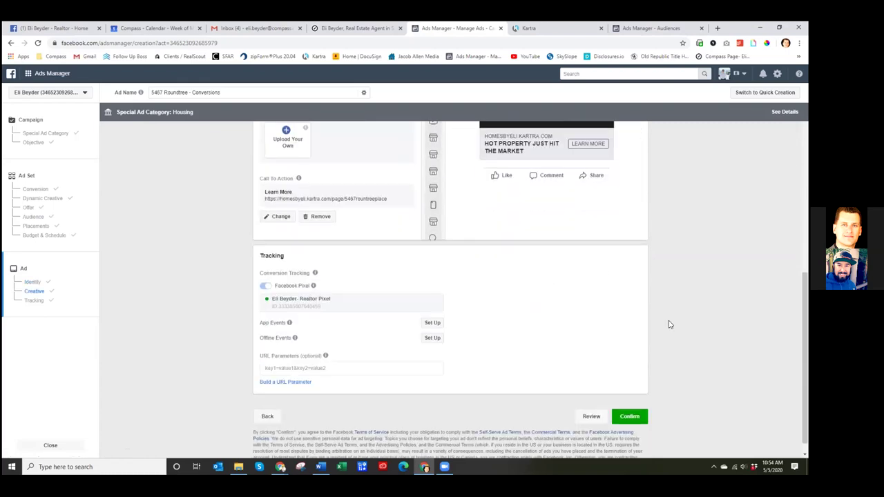
scroll(669, 325, "down", 1)
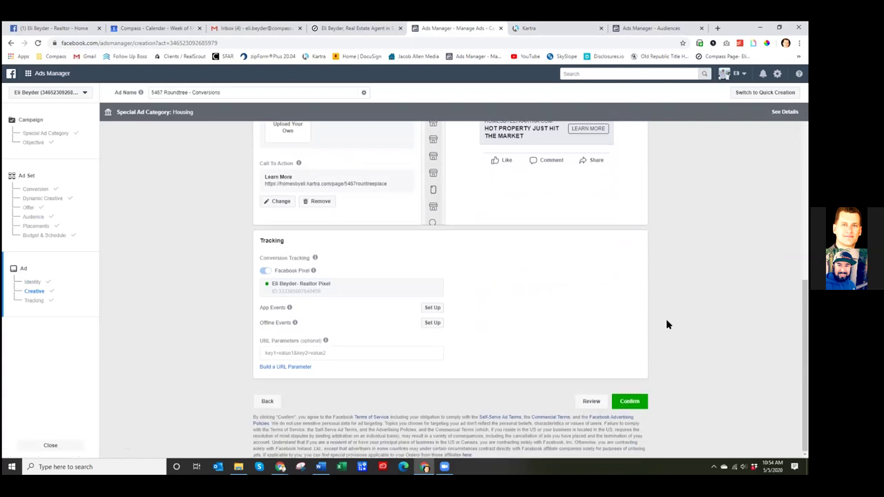
left_click(628, 402)
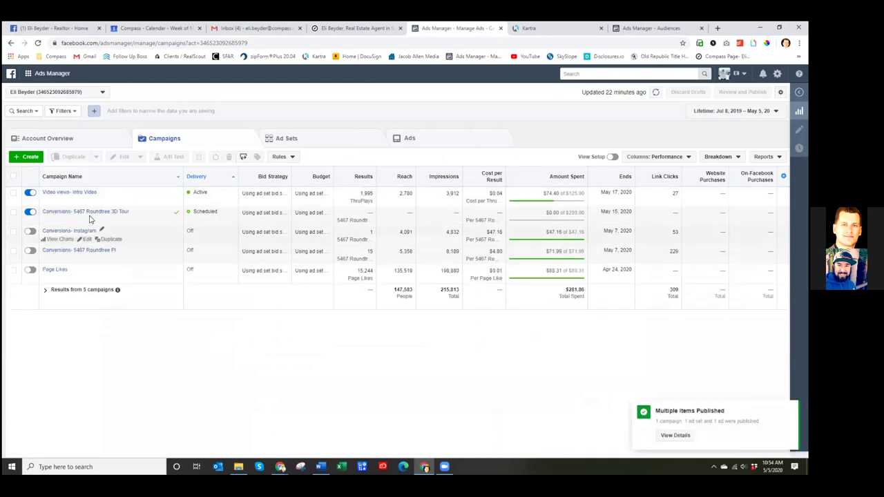
left_click(311, 142)
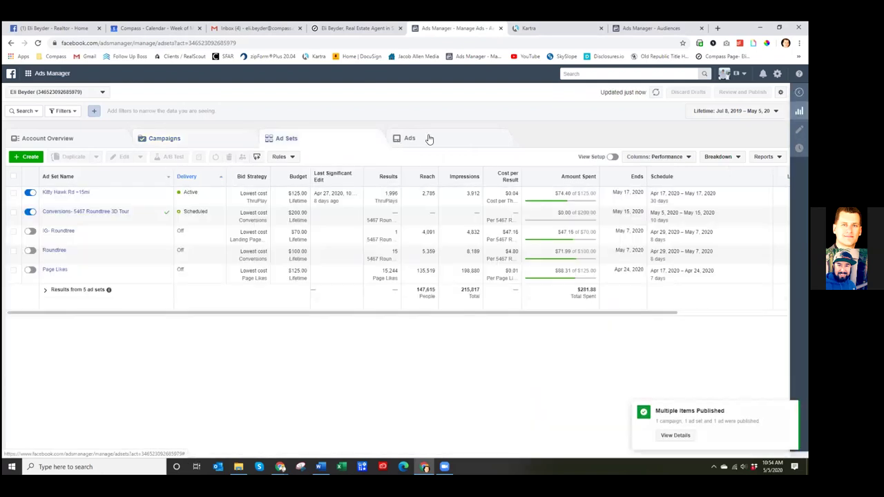
left_click(429, 139)
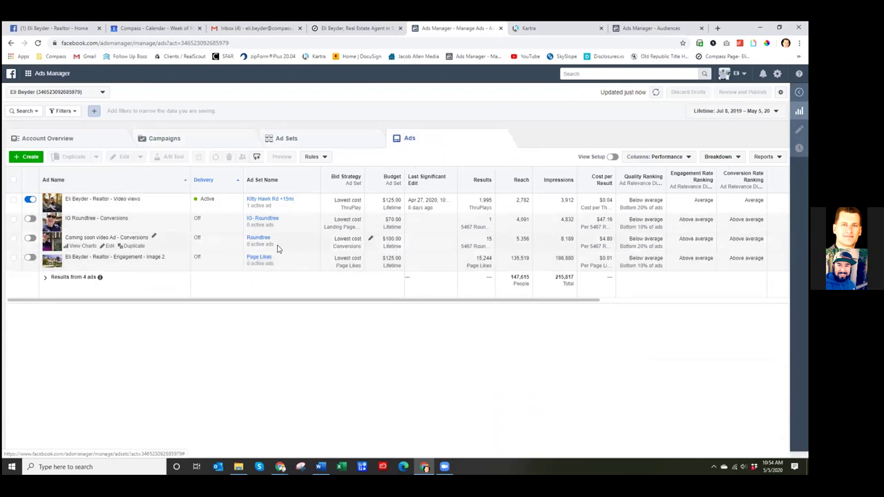
left_click(167, 139)
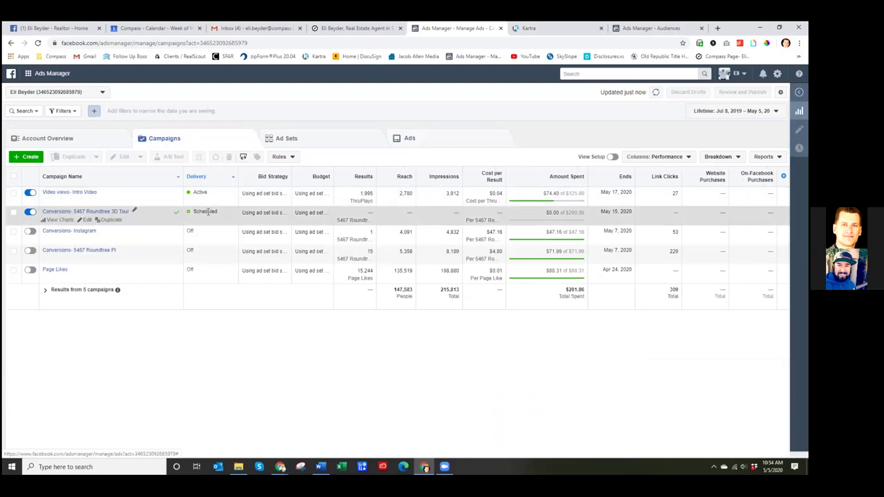
left_click(14, 212)
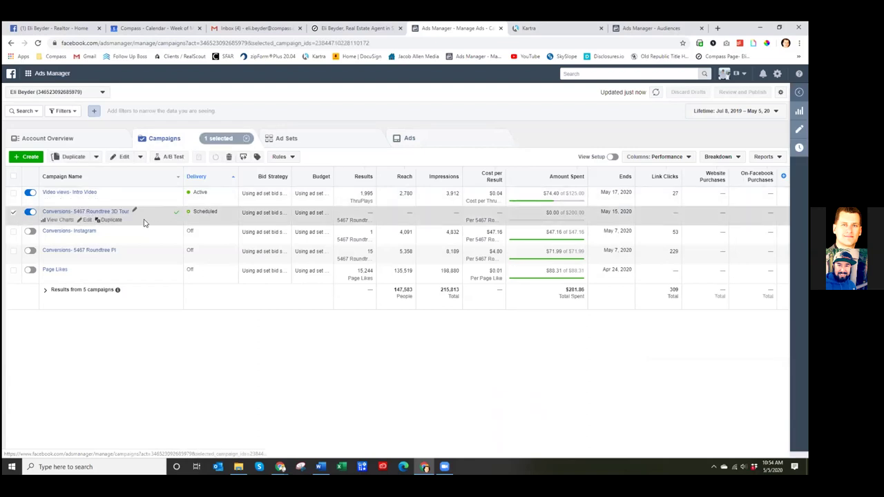
left_click(297, 141)
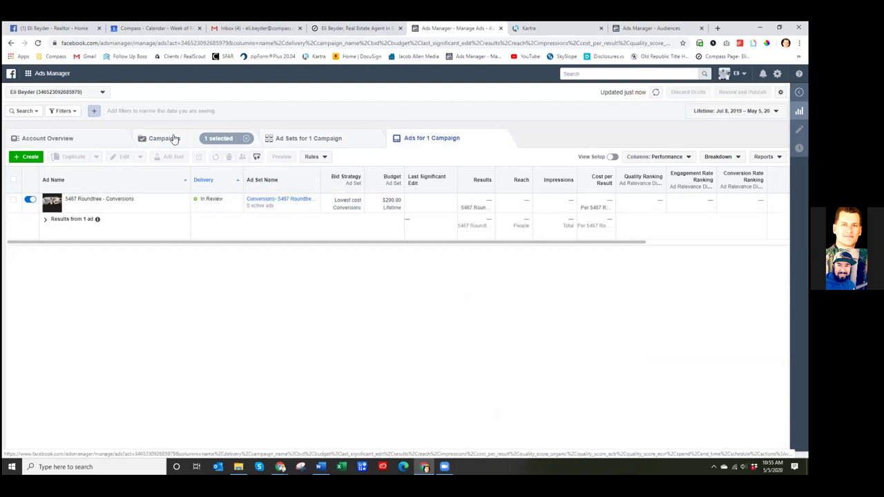
- Switch back to the business's Facebook page and reload it
left_click(58, 28)
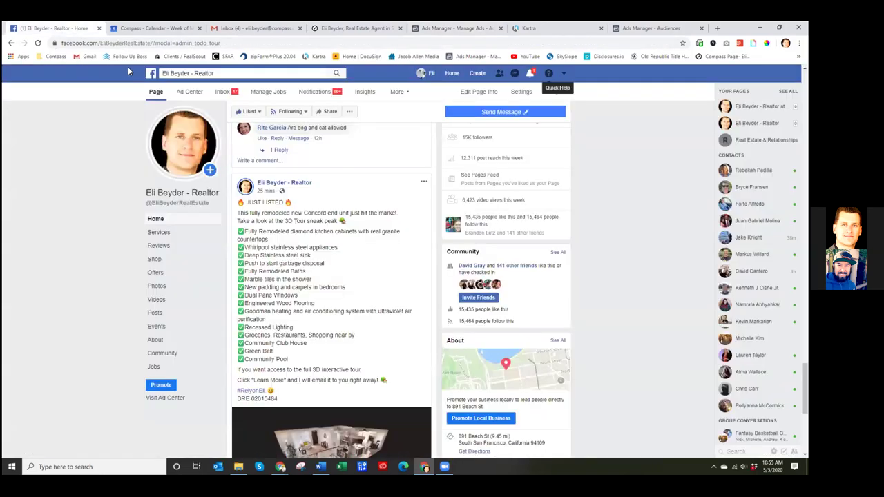
left_click(39, 43)
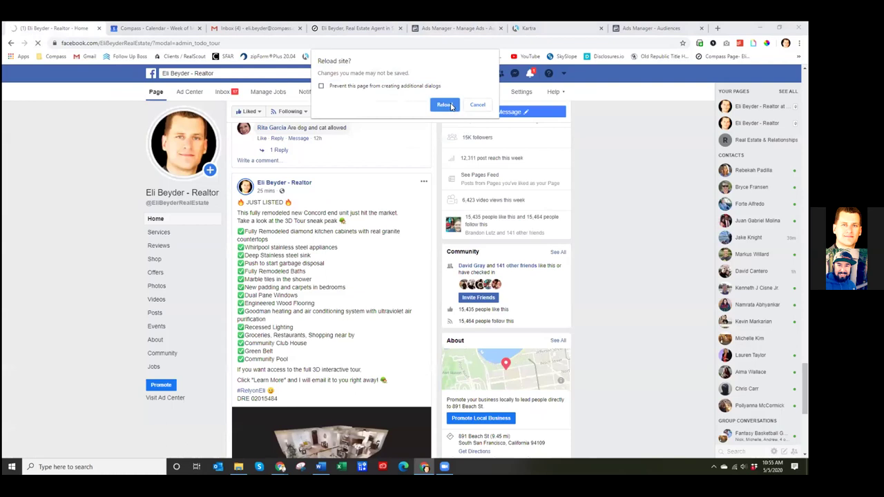
left_click(445, 105)
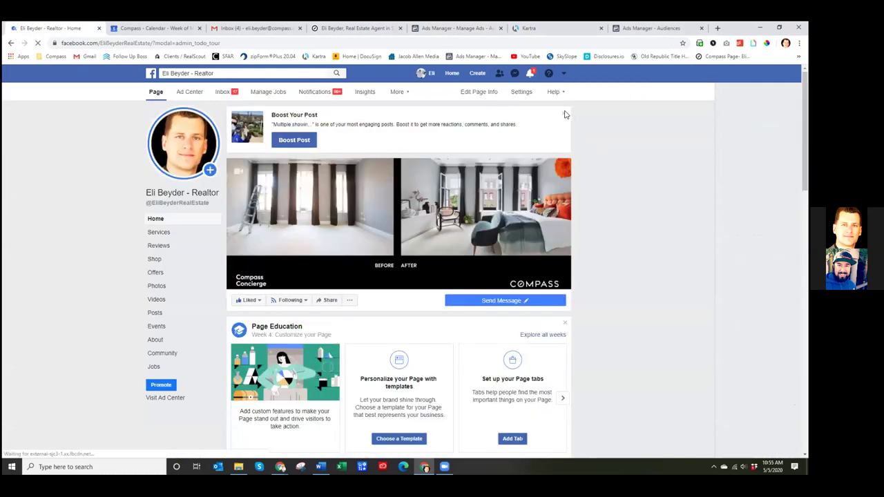
scroll(592, 179, "down", 2)
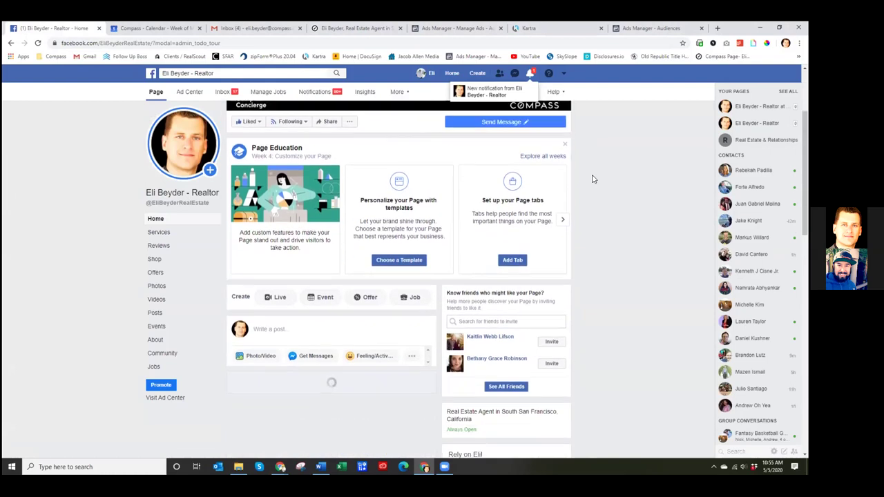
scroll(594, 182, "down", 3)
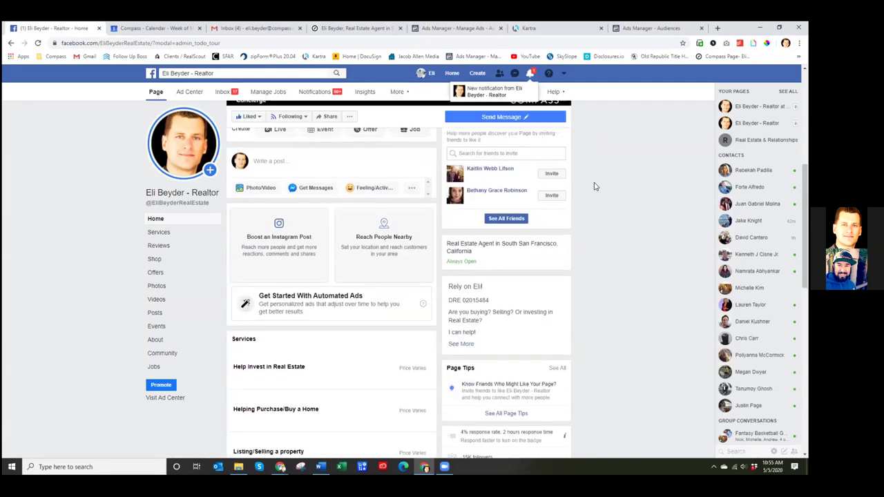
scroll(593, 186, "down", 4)
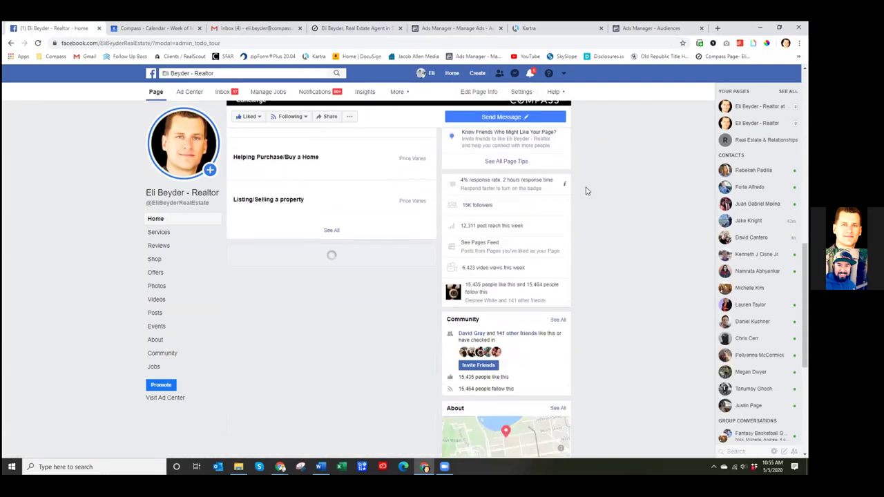
scroll(585, 191, "down", 5)
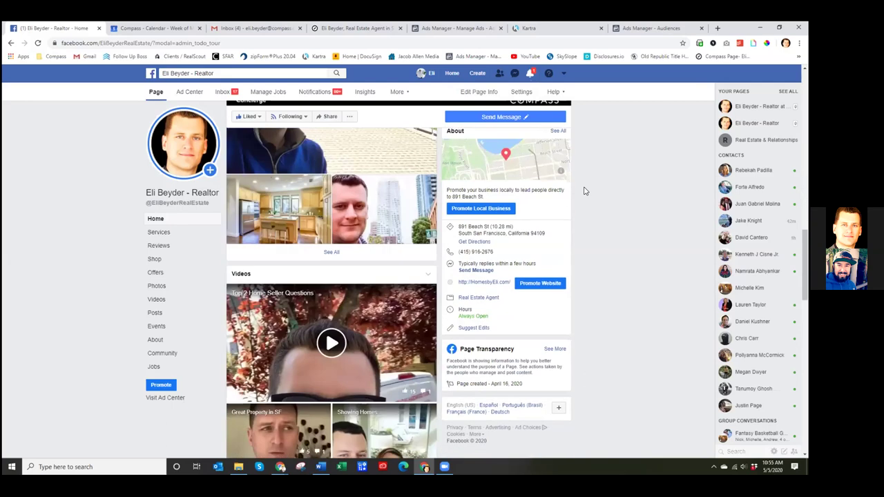
scroll(583, 192, "down", 10)
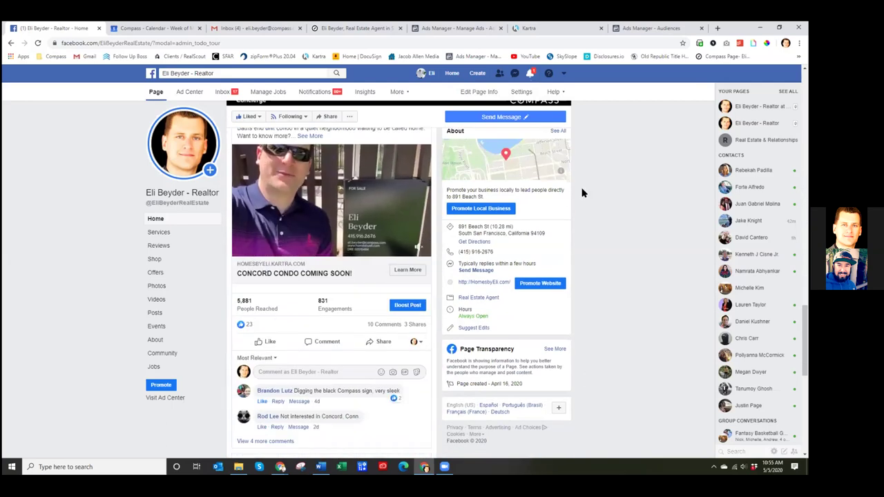
scroll(581, 194, "down", 5)
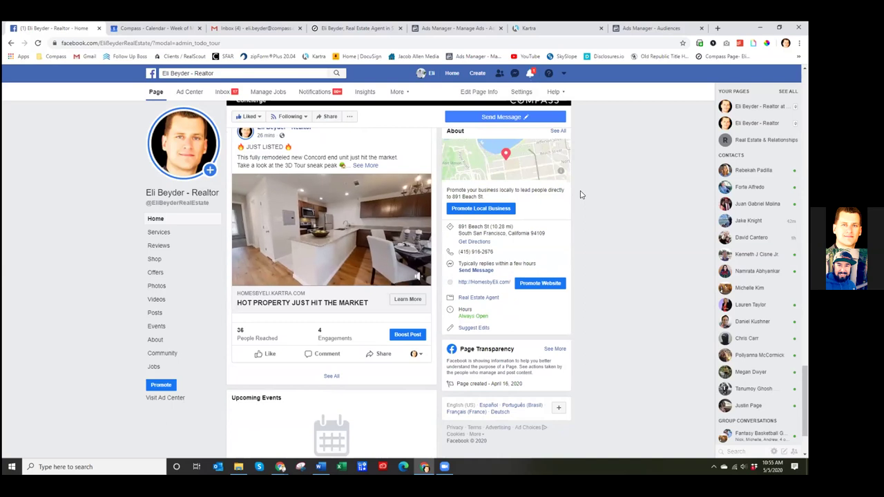
left_click(366, 207)
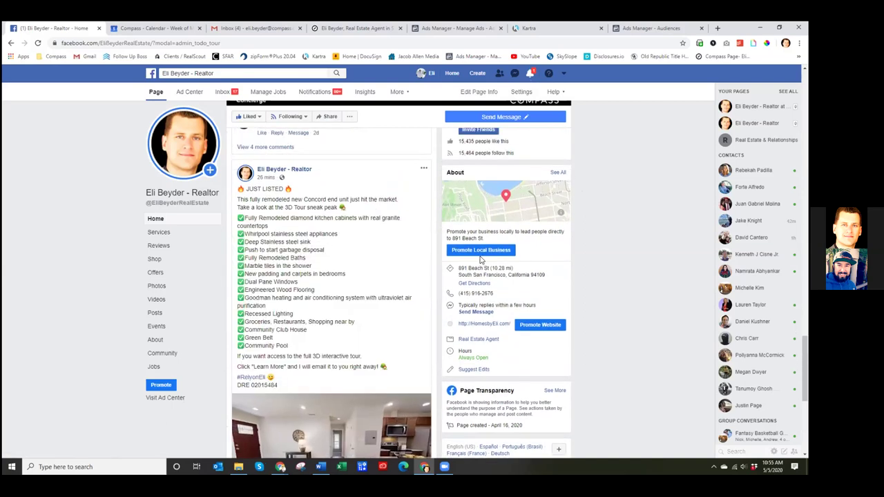
scroll(659, 222, "down", 3)
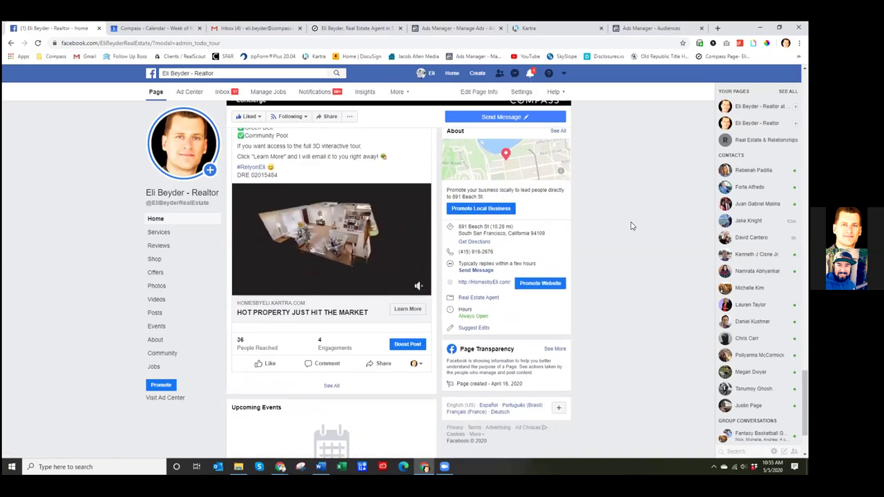
scroll(603, 226, "up", 2)
scroll(476, 207, "down", 1)
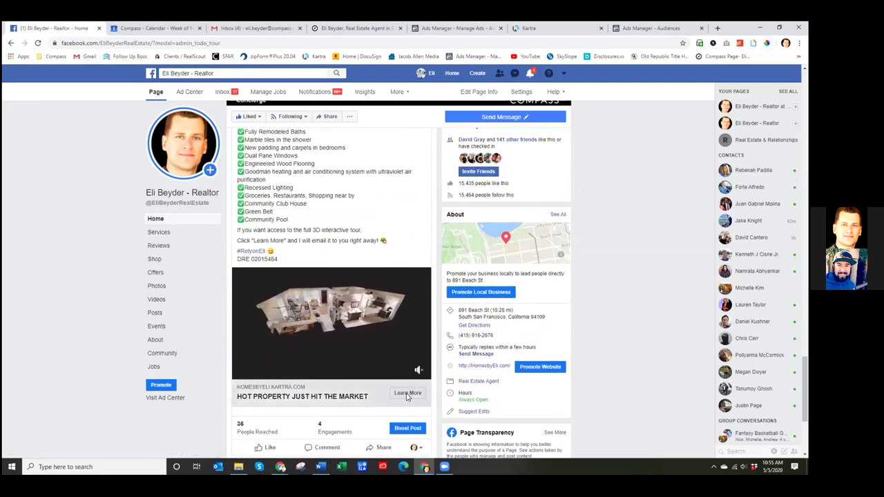
left_click(351, 187)
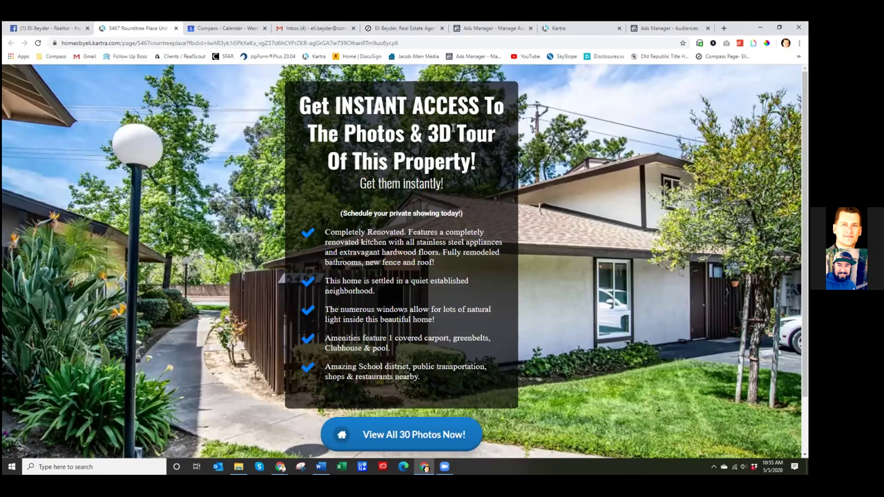
left_click(558, 28)
left_click(442, 231)
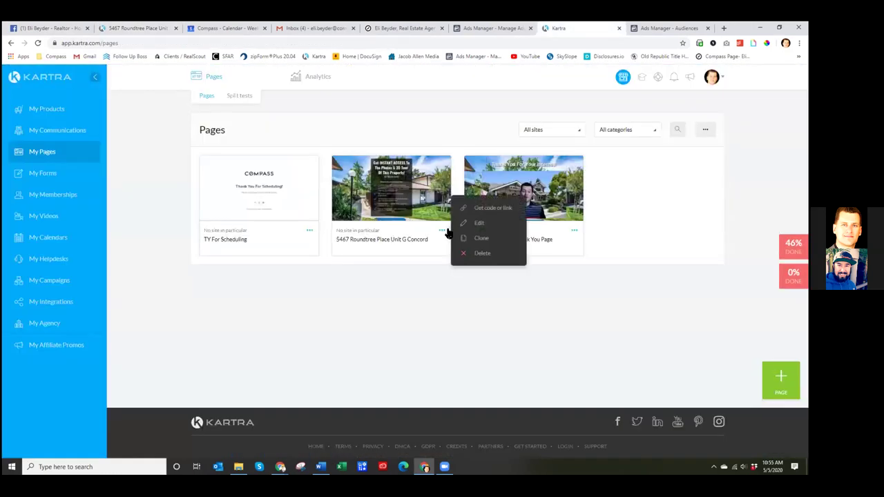
left_click(471, 222)
left_click(533, 99)
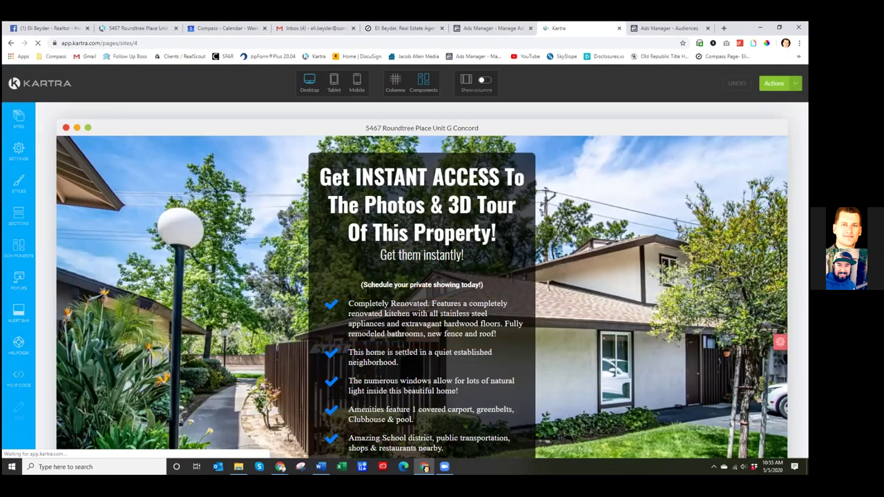
- Rewrite the headline to 'Get INSTANT ACCESS To The Full 3D Tour!'
mouse_move(421, 178)
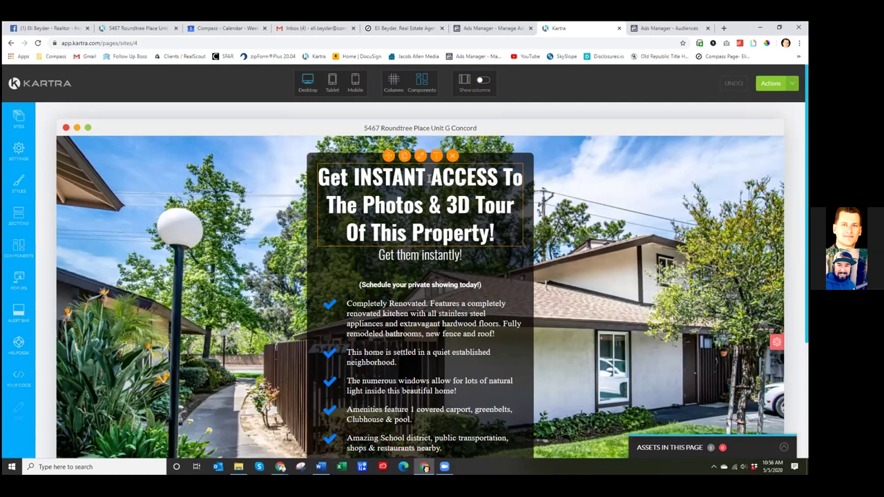
left_click(437, 159)
left_click_drag(445, 206, 329, 207)
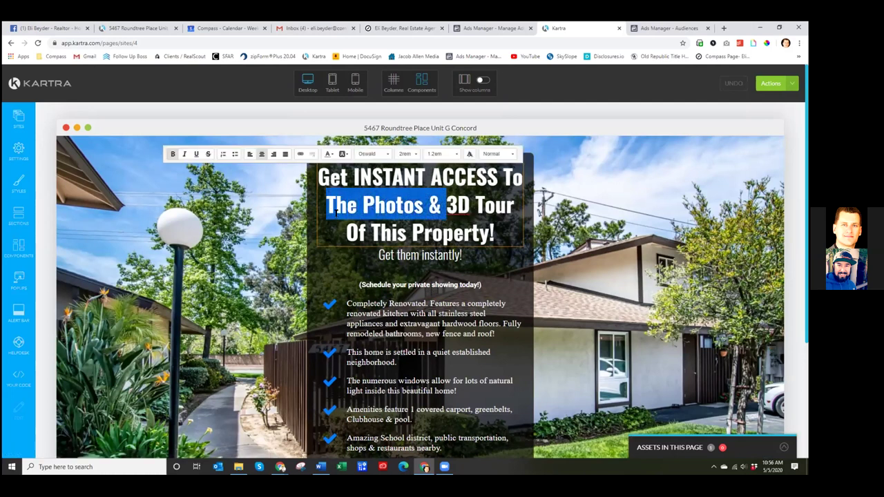
key("BackSpace")
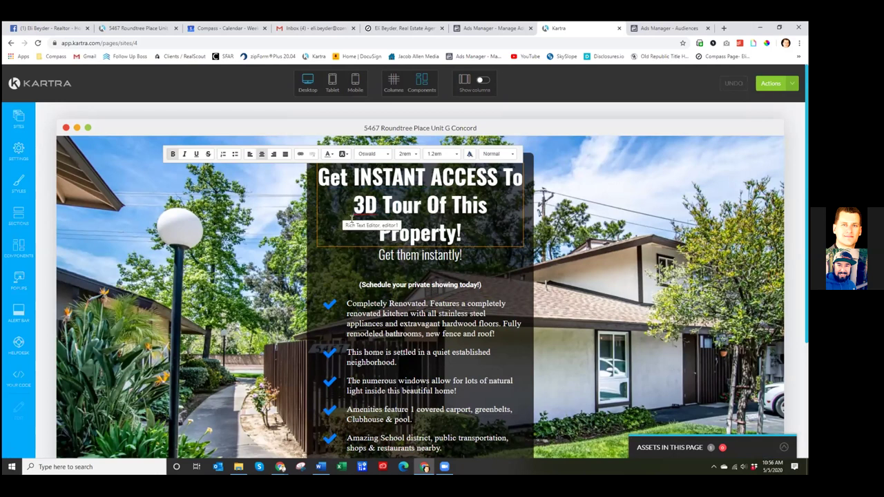
type("the Full")
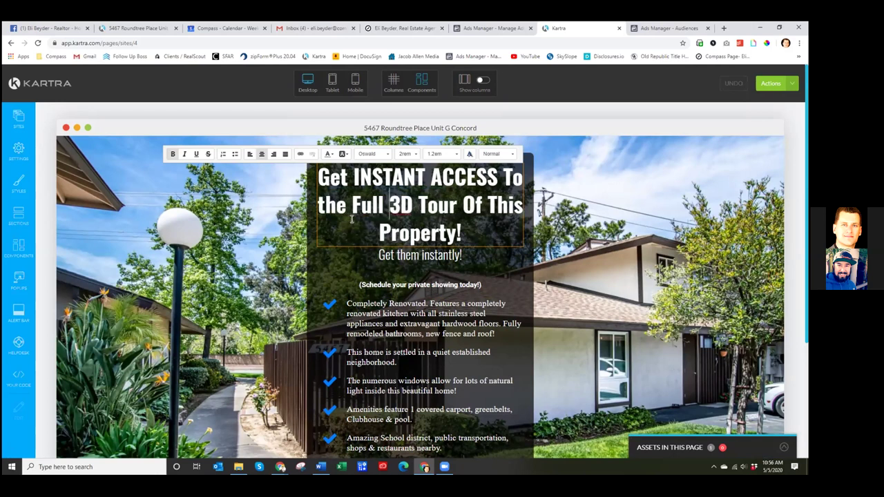
left_click_drag(463, 233, 460, 204)
type("!")
left_click(541, 213)
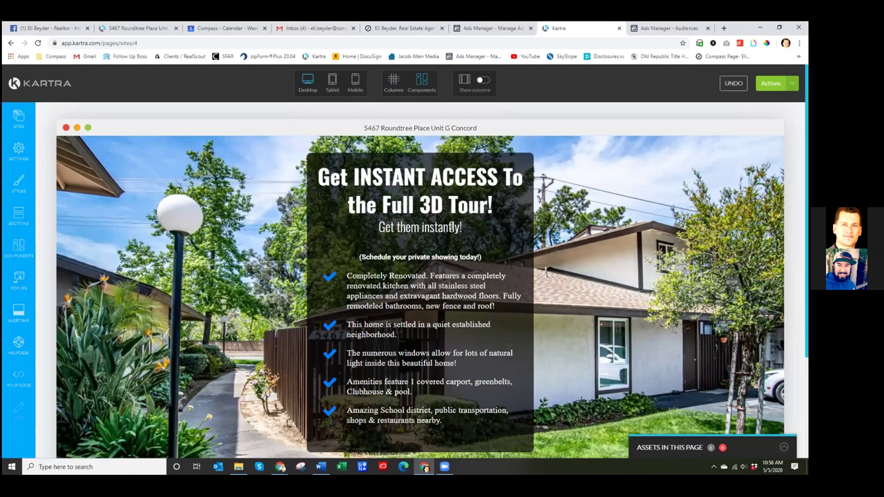
mouse_move(354, 205)
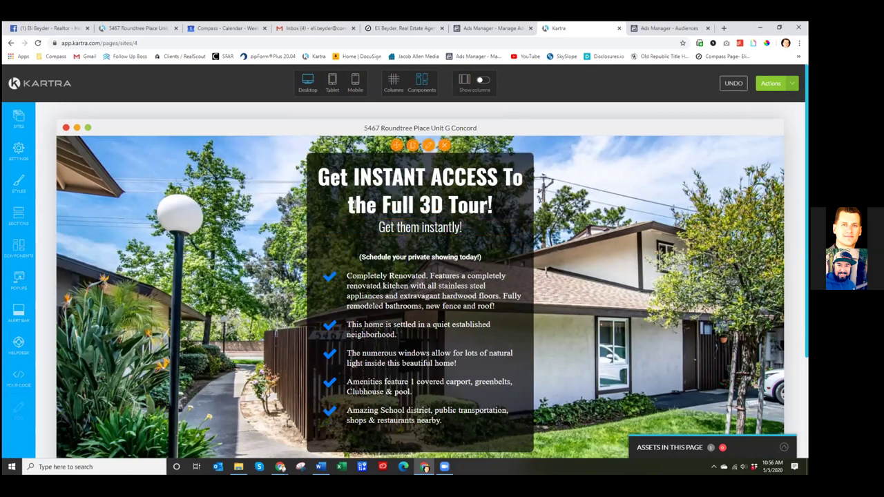
left_click(355, 206)
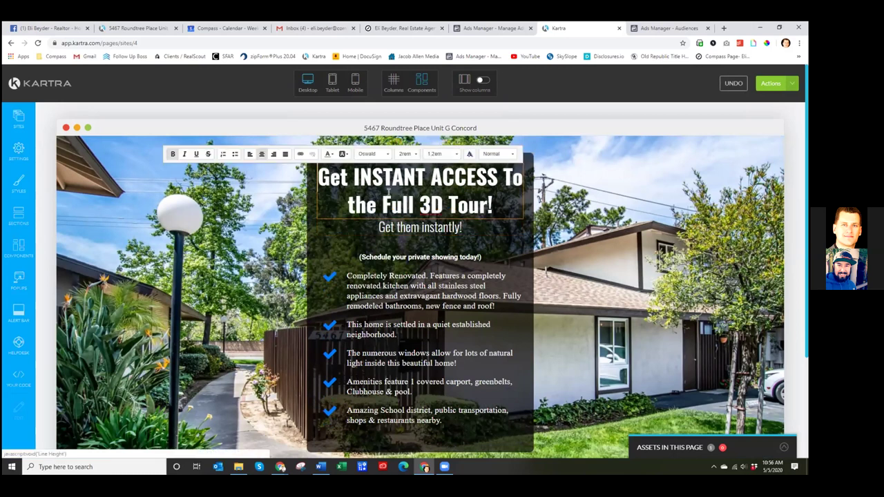
key("BackSpace")
type("T")
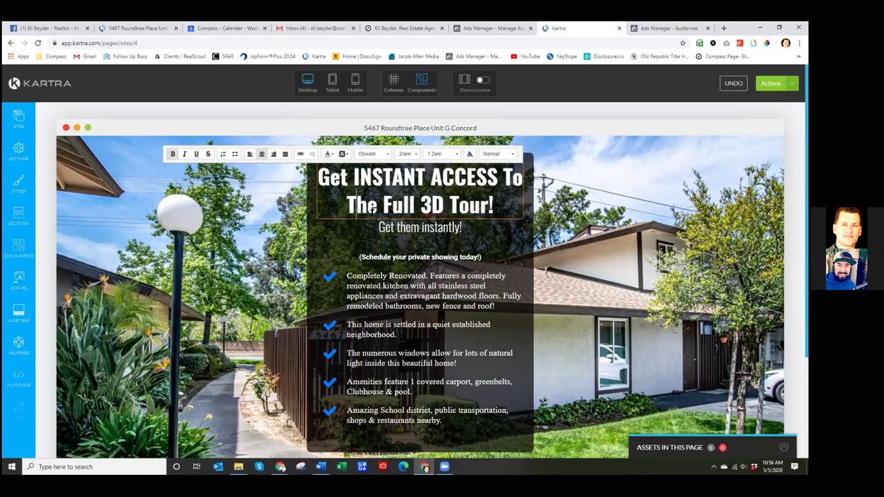
- Change the subheading from 'Get them instantly!' to 'Get it instantly!'
mouse_move(403, 229)
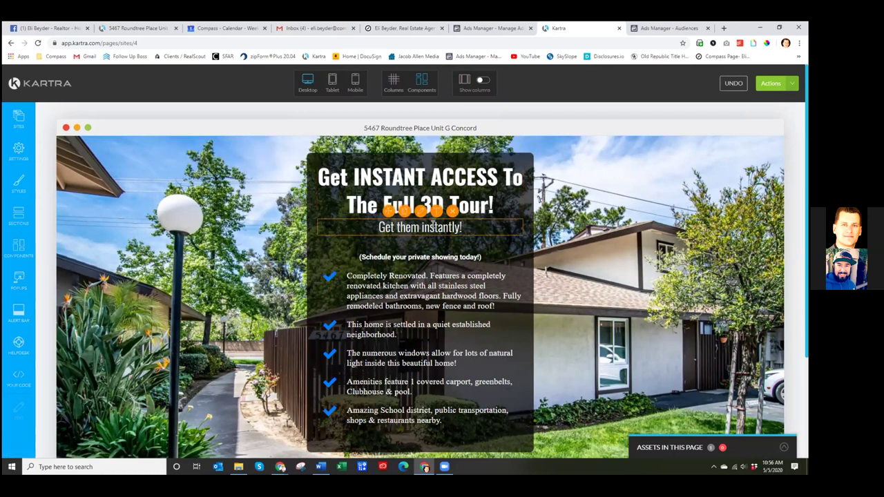
left_click_drag(419, 228, 399, 228)
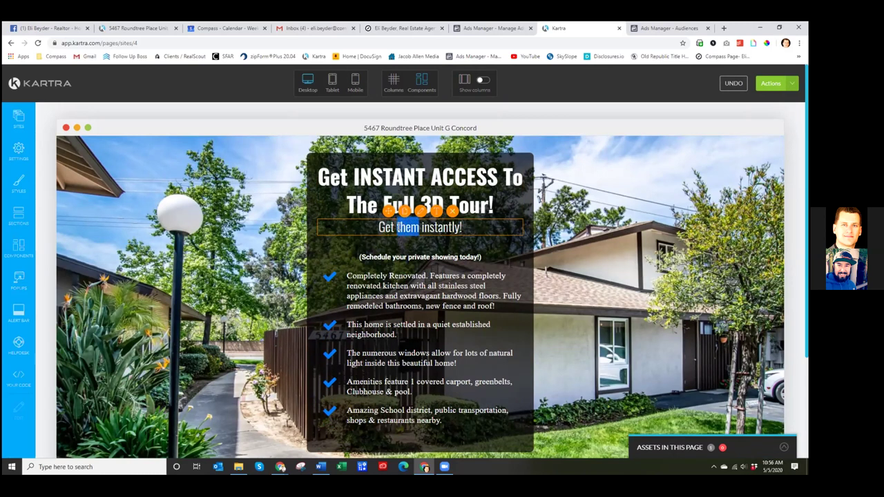
left_click(415, 227)
left_click_drag(420, 228, 398, 228)
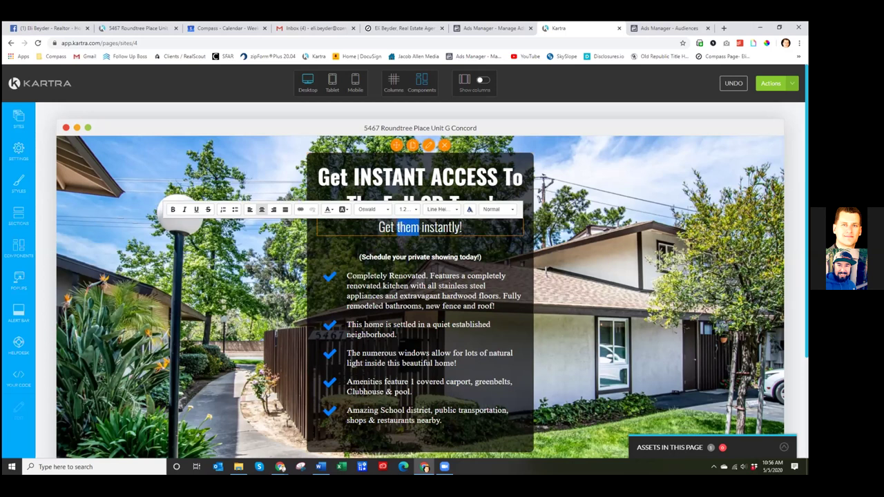
type("it")
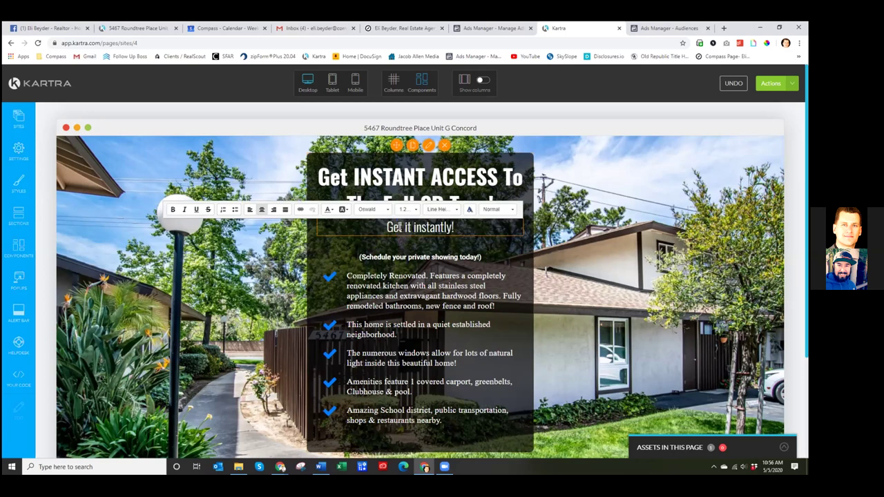
left_click(116, 158)
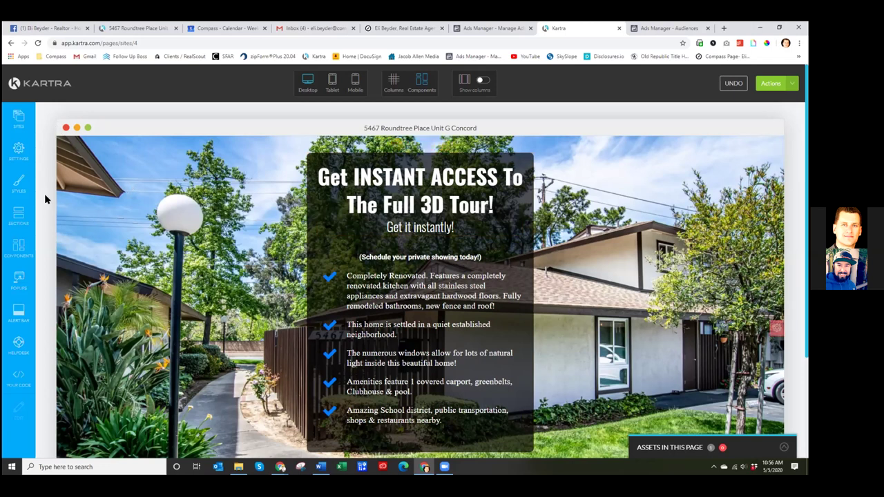
- Change the button label from 'View All 30 Photos Now!' to 'Click Here To View The Full 3D Tour'
scroll(512, 257, "down", 3)
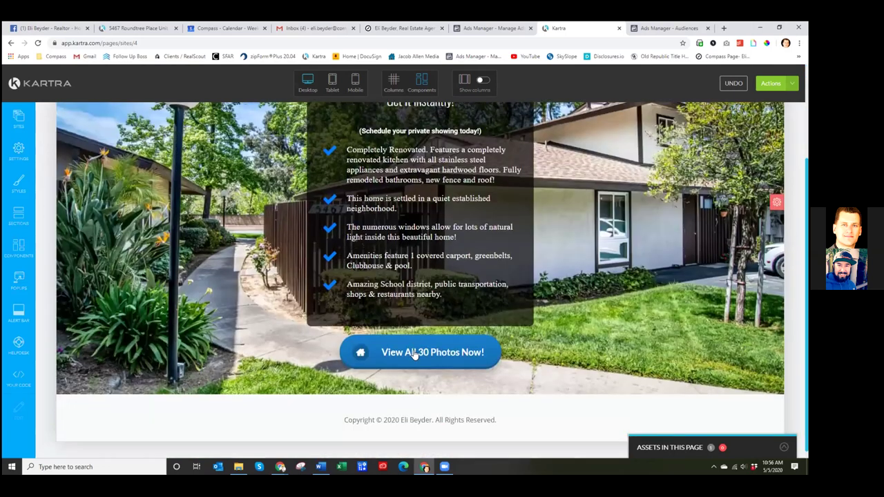
mouse_move(412, 351)
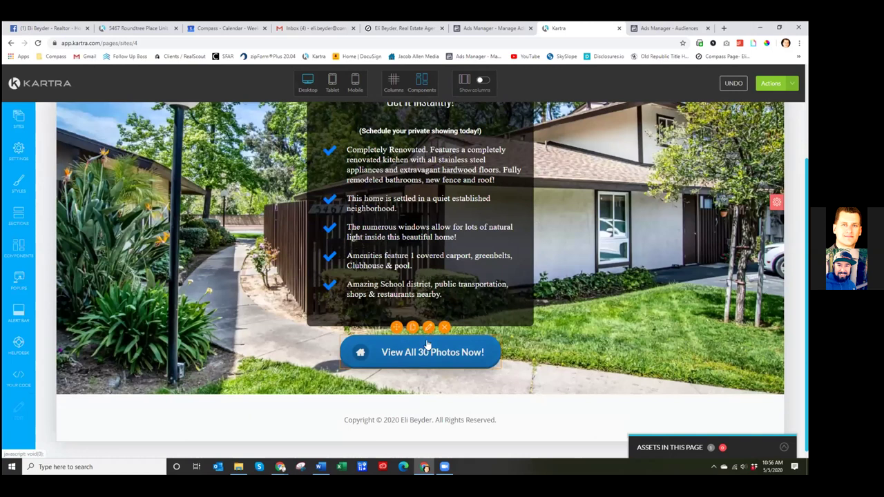
left_click(423, 353)
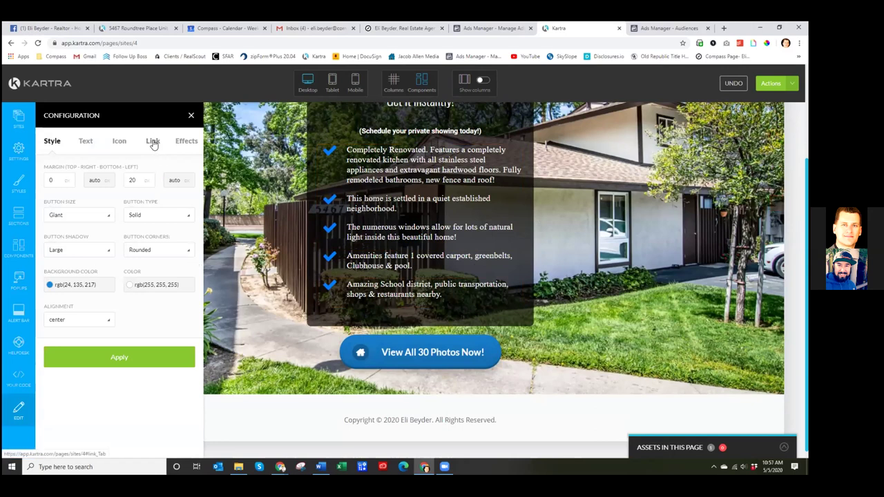
left_click(86, 142)
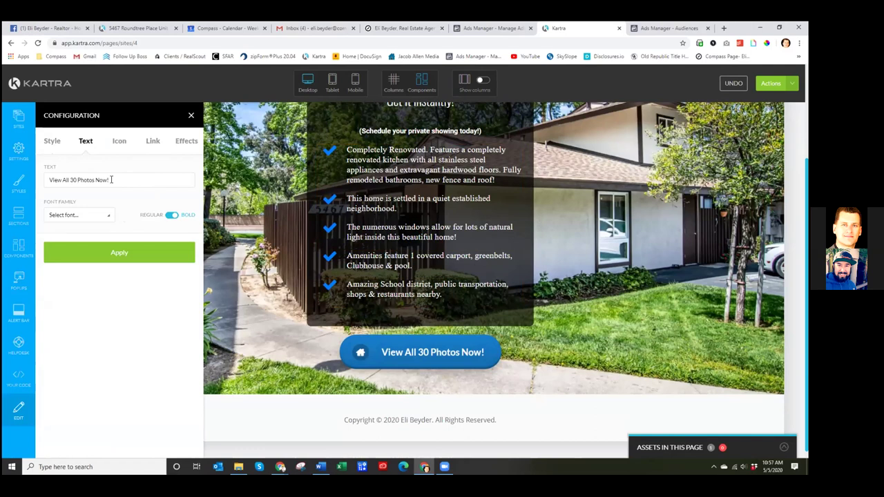
left_click_drag(112, 180, 65, 179)
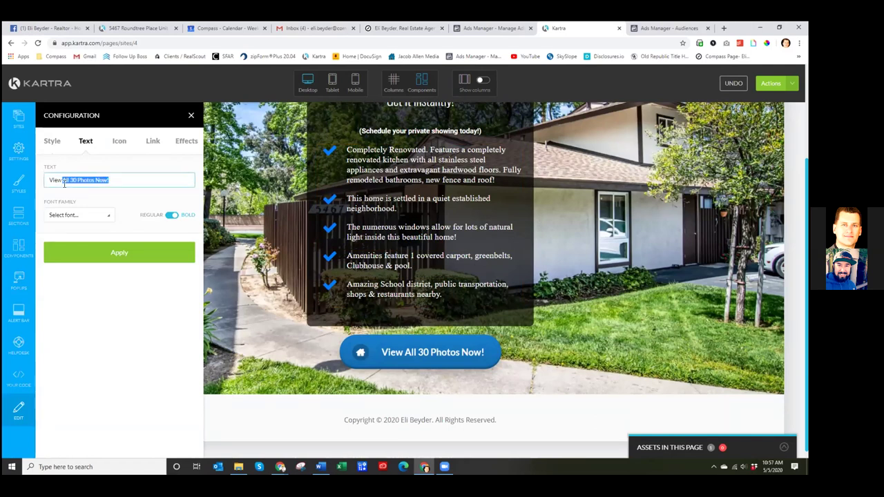
key("BackSpace")
type("The Full 3D Tour")
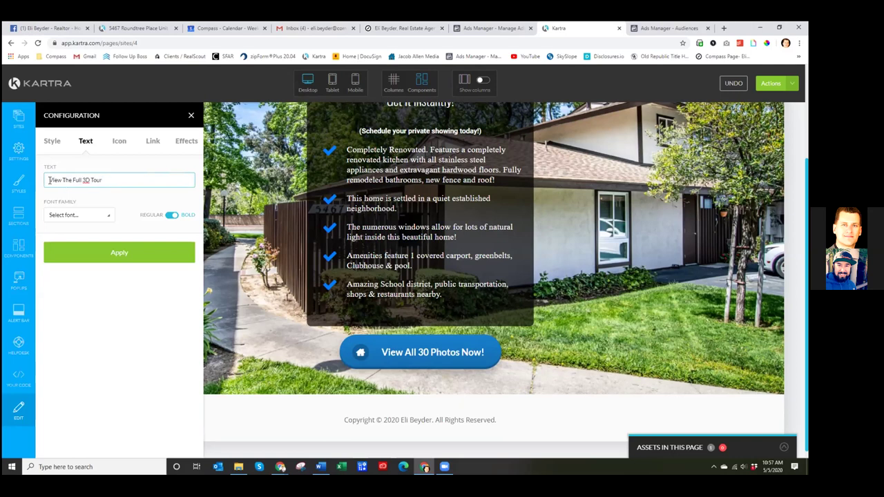
type("Click Here To")
left_click(123, 253)
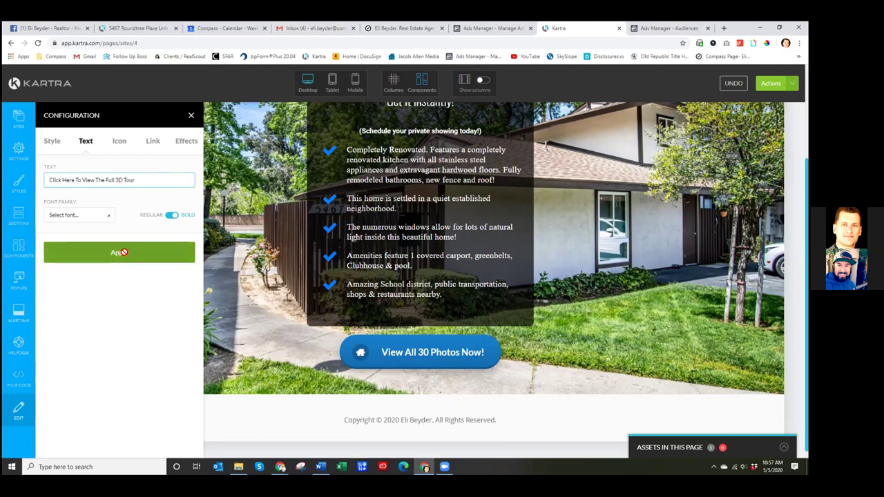
scroll(456, 359, "up", 3)
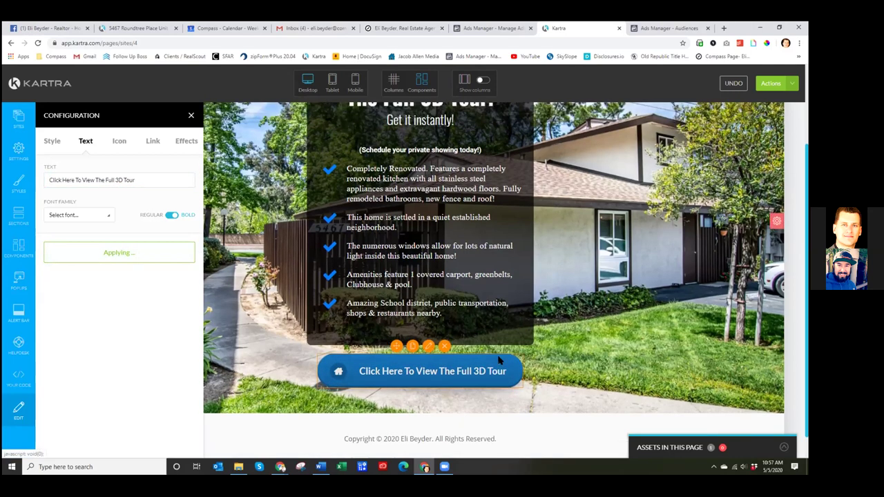
scroll(465, 364, "down", 1)
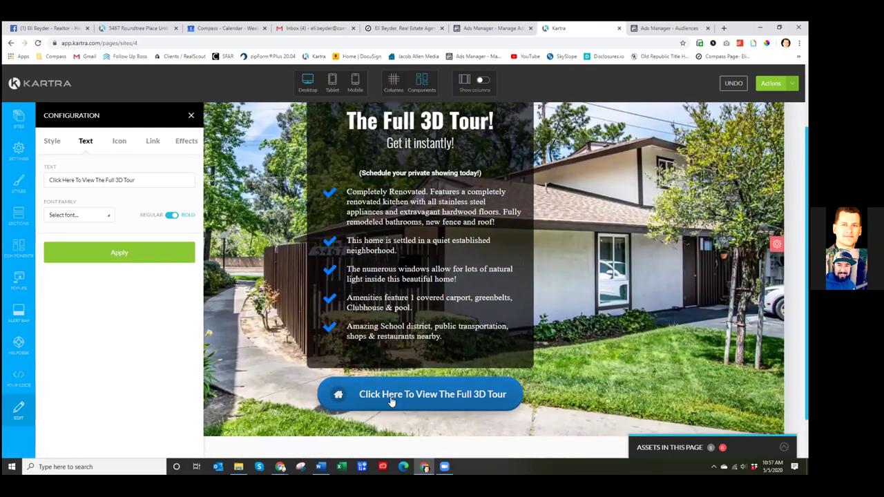
left_click(52, 142)
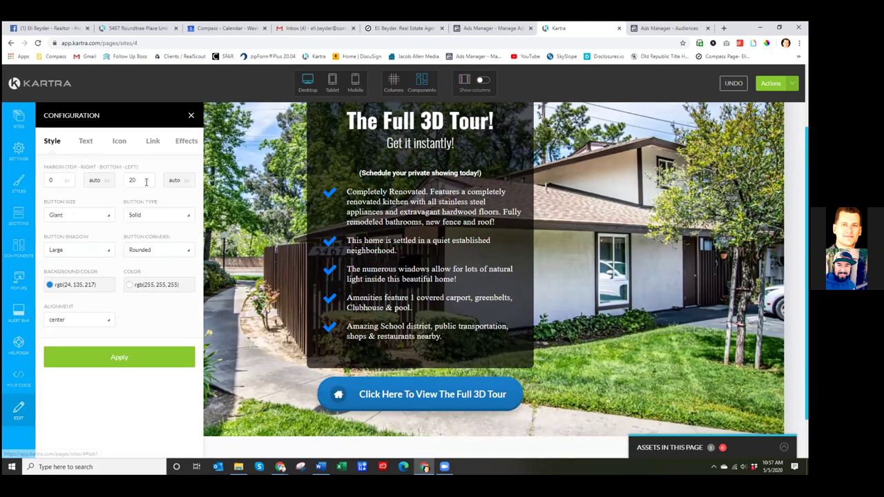
- Keep the button's Large shadow and review its on-click action settings
left_click(102, 252)
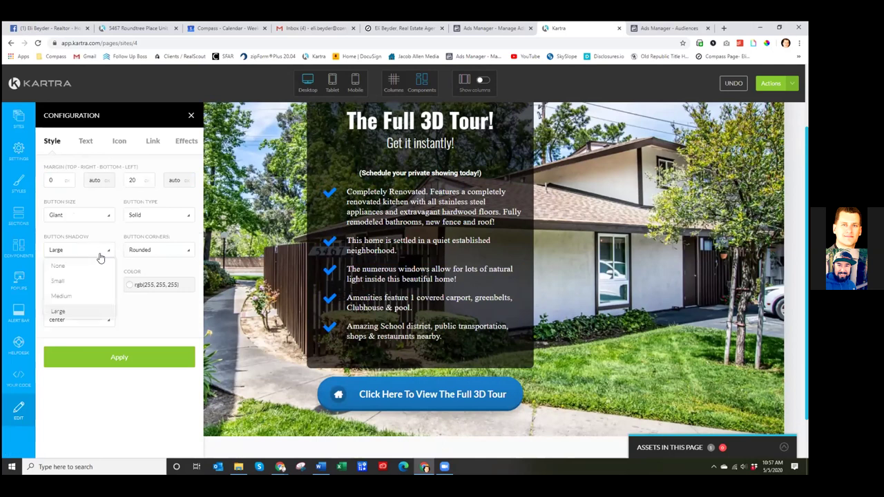
left_click(142, 328)
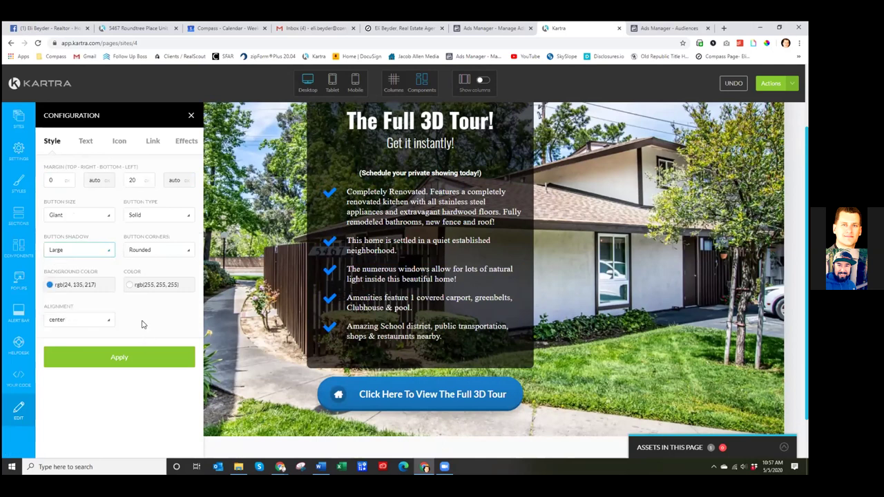
left_click(152, 142)
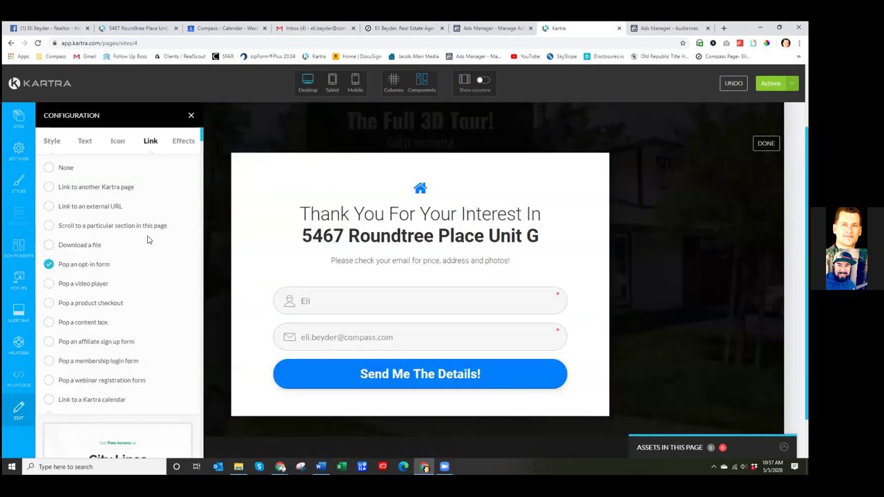
scroll(138, 231, "down", 1)
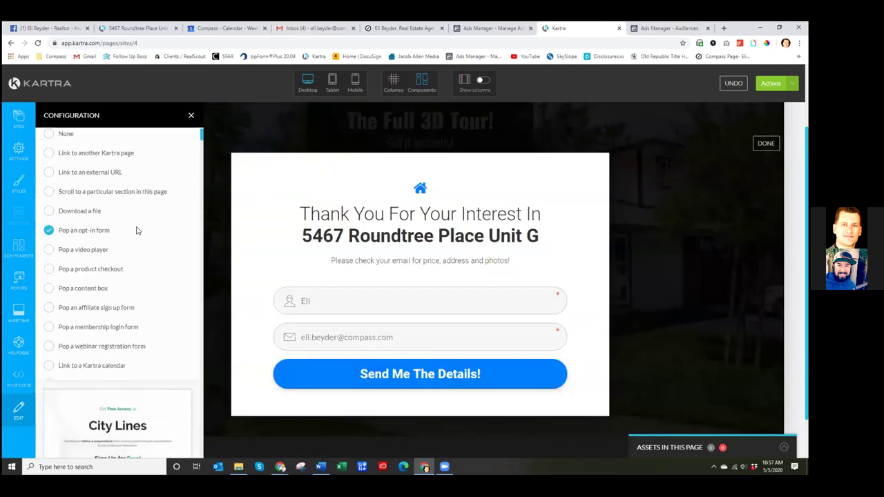
scroll(379, 256, "up", 1)
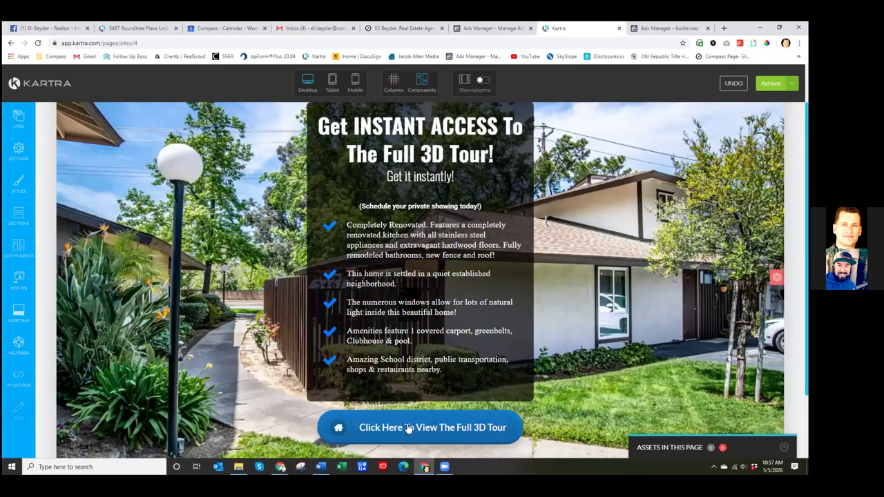
scroll(520, 399, "up", 1)
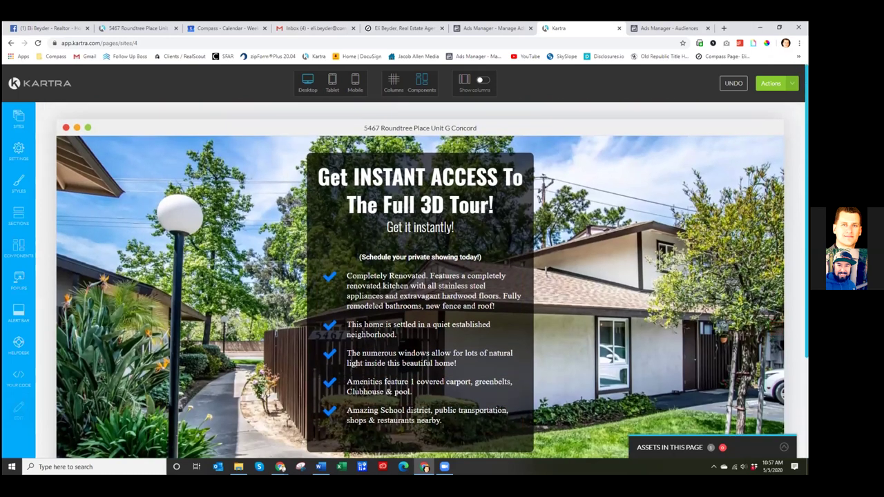
- Save the landing page's progress and check the Publish live options without publishing
left_click(774, 82)
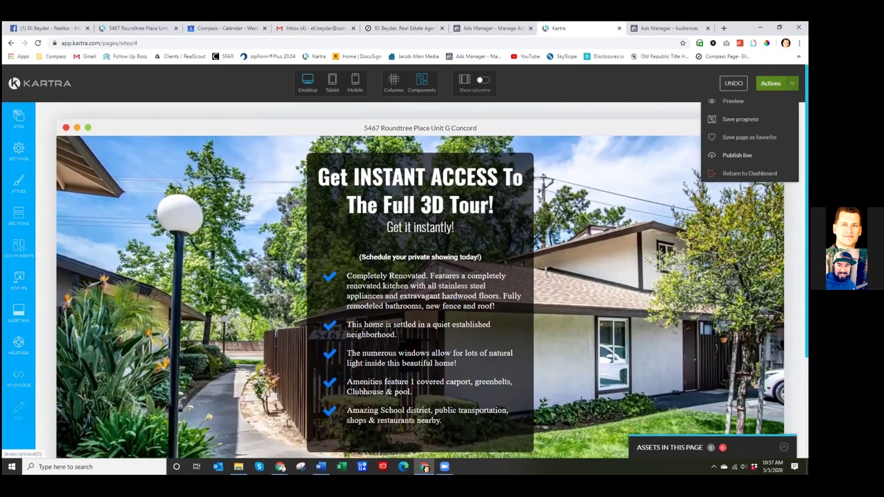
left_click(739, 119)
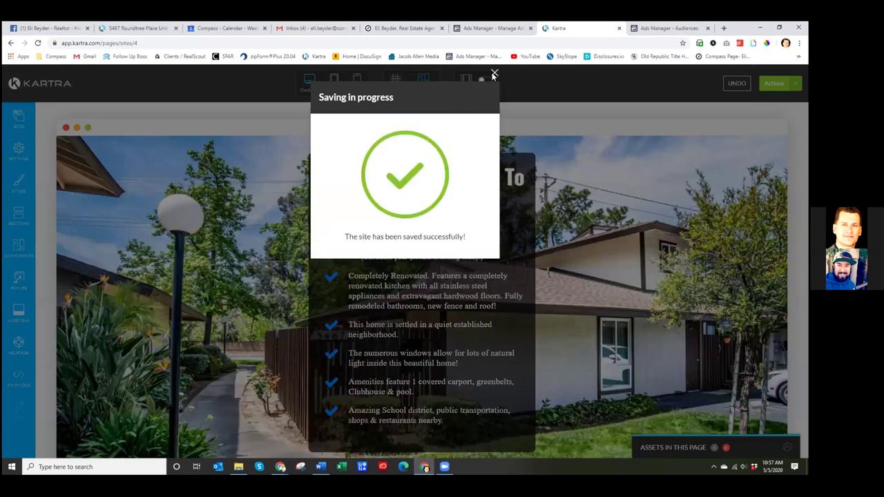
left_click(495, 74)
left_click(771, 83)
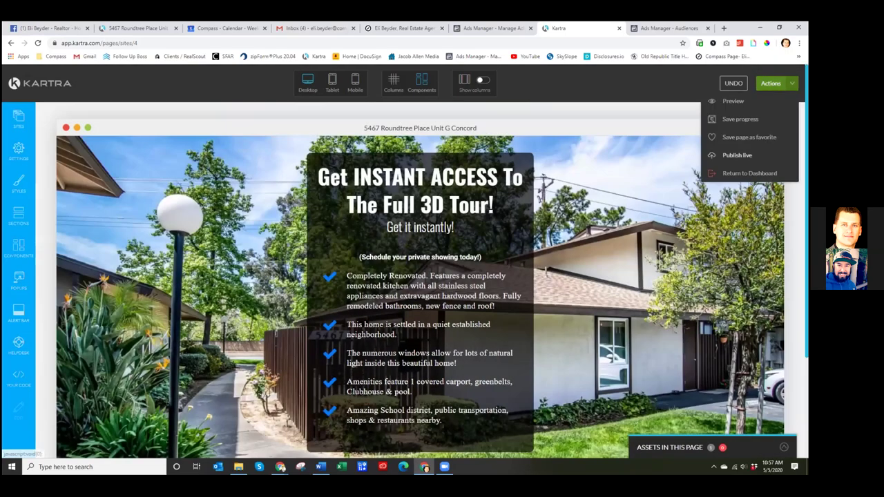
scroll(385, 290, "down", 1)
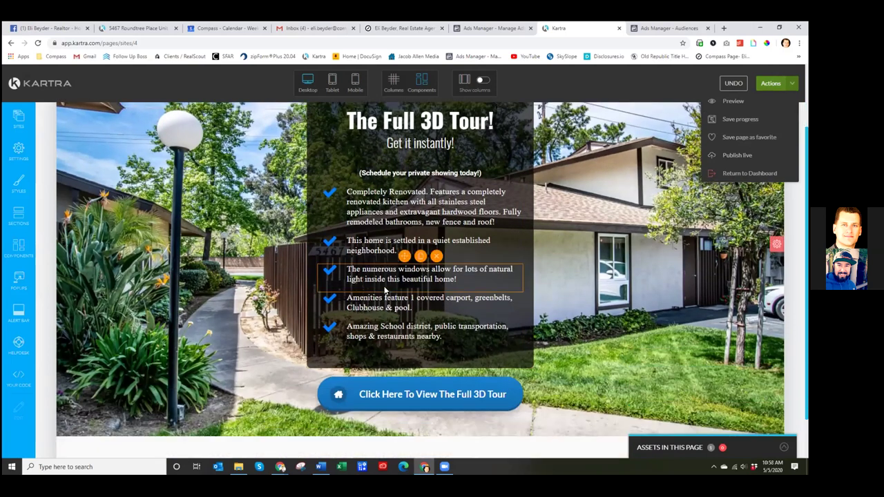
left_click(740, 119)
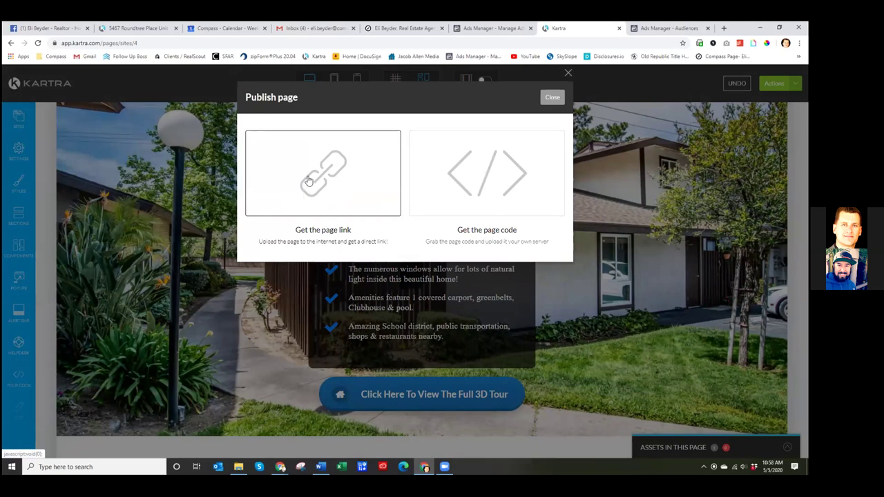
left_click(554, 97)
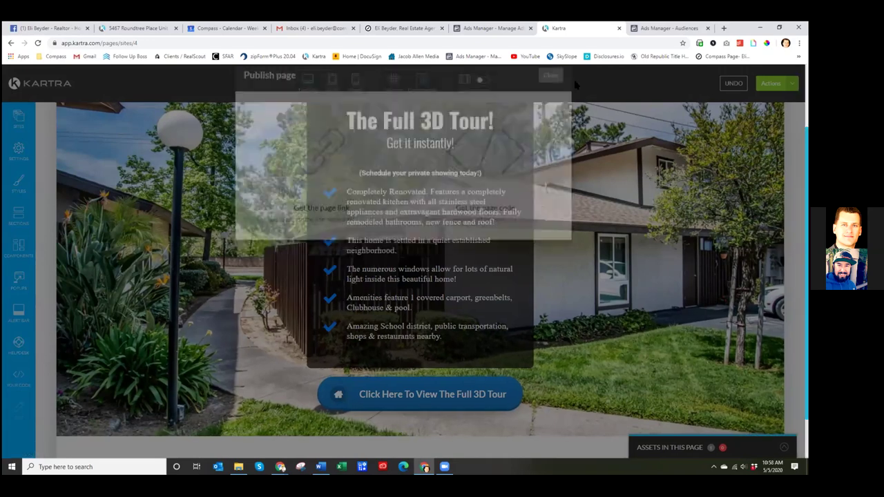
- Exit the page editor back to the Kartra Pages dashboard
scroll(164, 197, "down", 3)
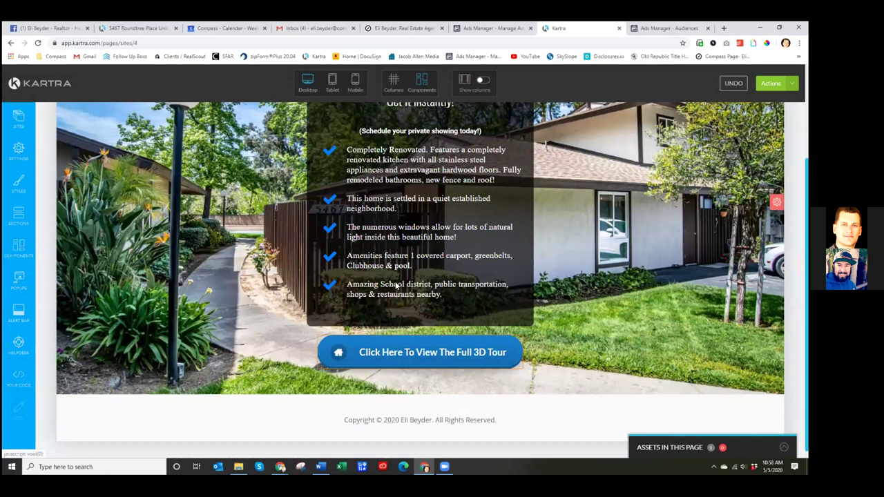
scroll(396, 286, "up", 3)
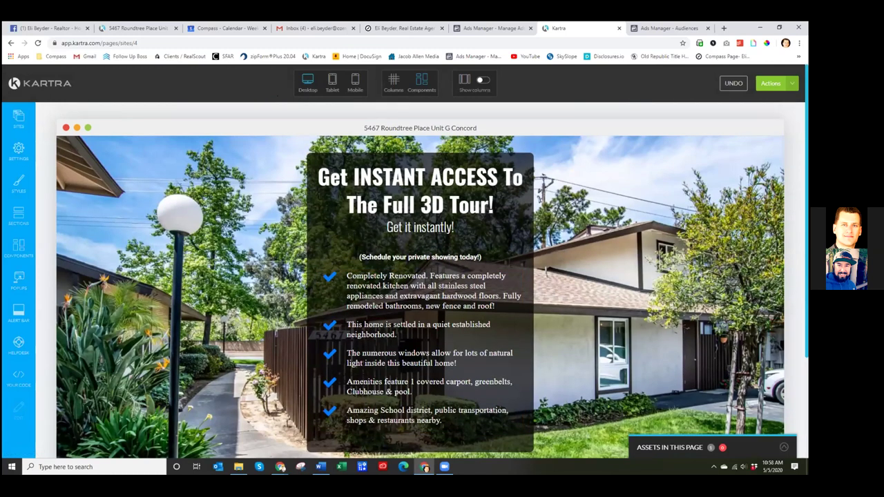
left_click(771, 83)
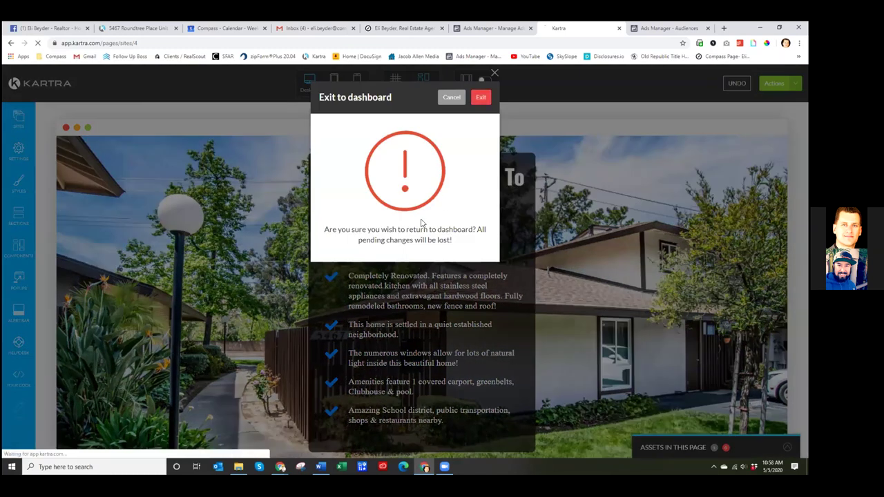
left_click(481, 96)
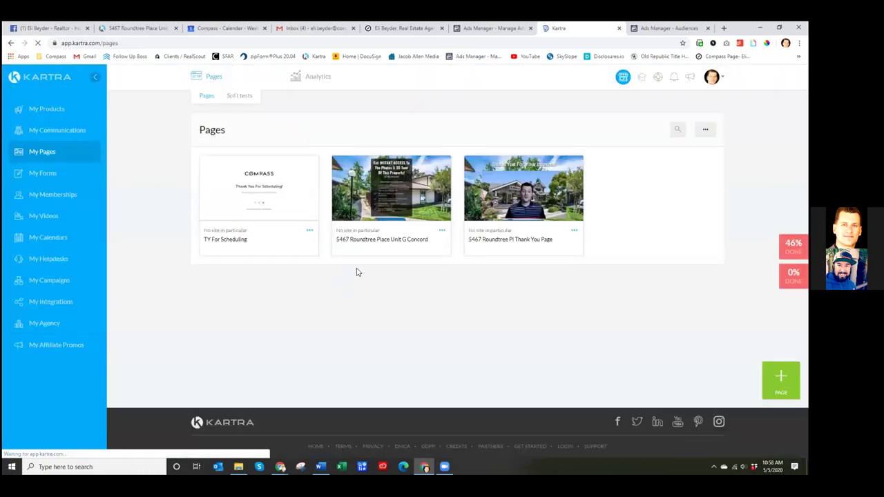
left_click(48, 131)
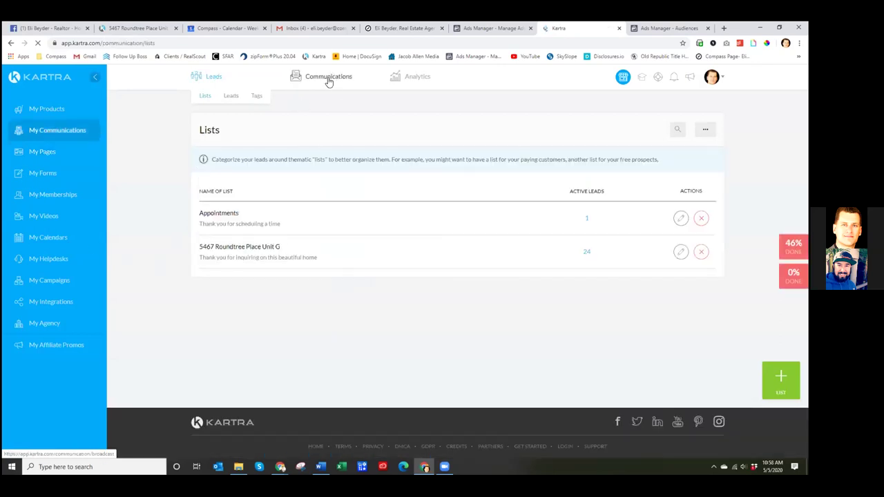
left_click(328, 79)
left_click(328, 96)
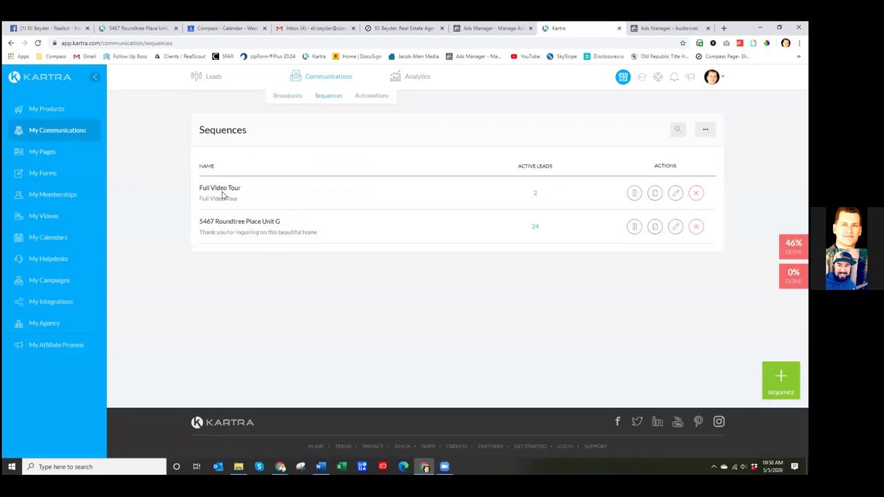
left_click(675, 226)
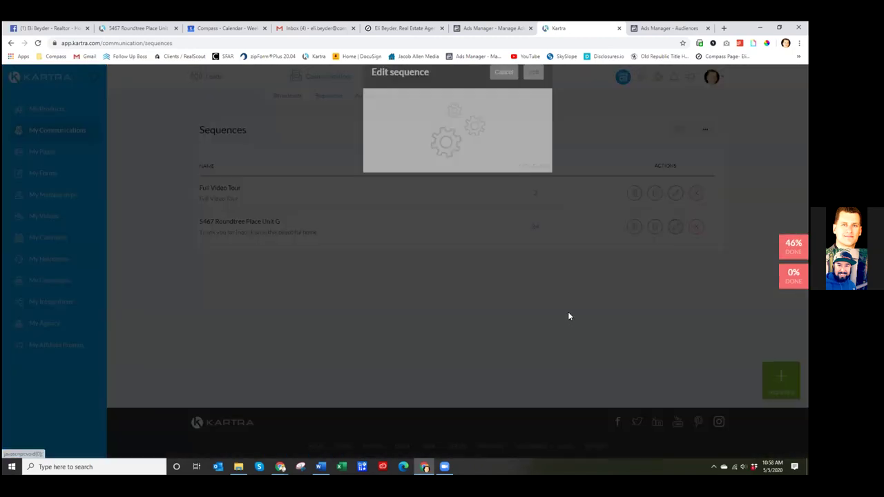
left_click(547, 72)
left_click(492, 27)
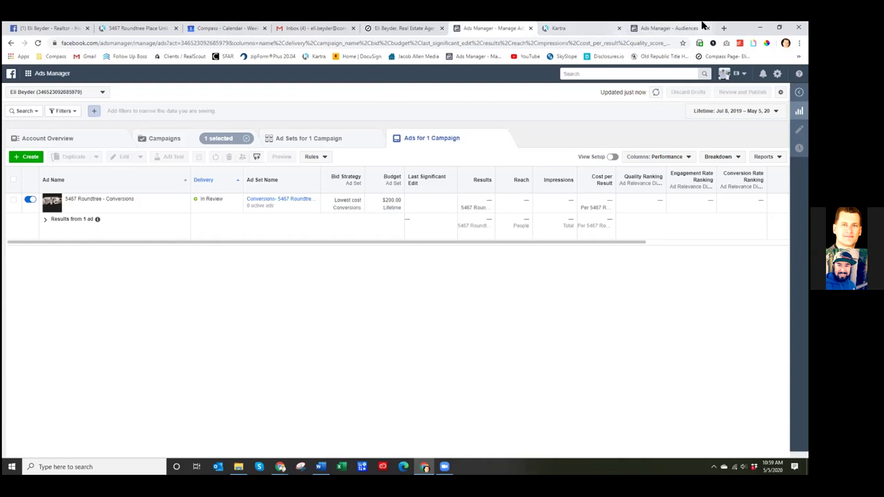
- Search Google for 'realtor san francisco' in a new tab
left_click(724, 28)
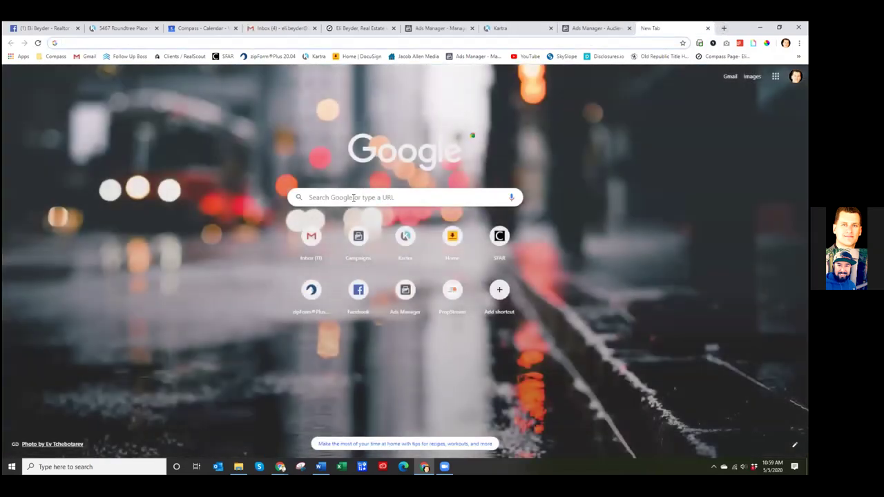
left_click(353, 198)
type("realtor san fra")
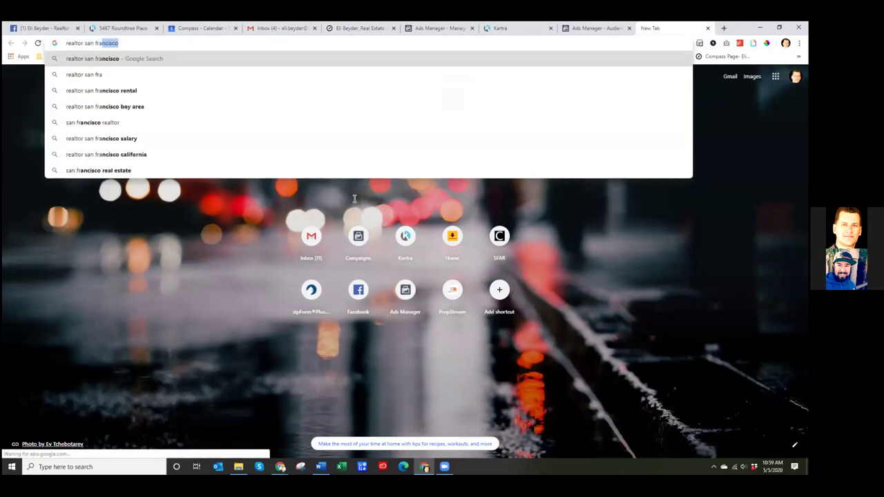
type("ncisco")
key("Return")
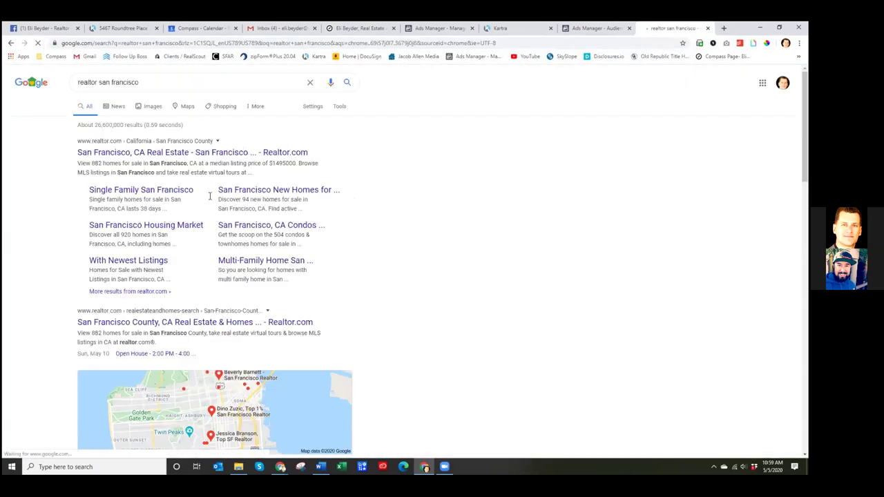
scroll(210, 197, "down", 1)
- Browse the local realtor map, viewing Alain Pinel Realtors and HomeLight, then return to results
left_click(244, 386)
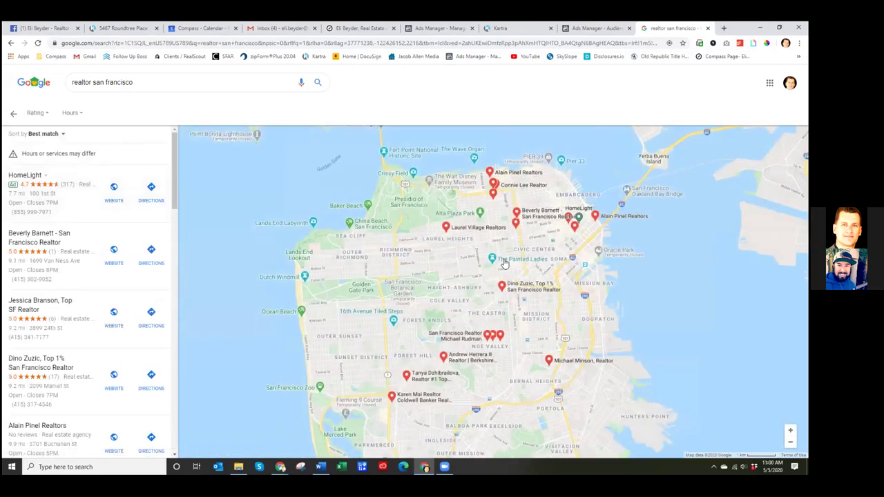
scroll(420, 287, "down", 3)
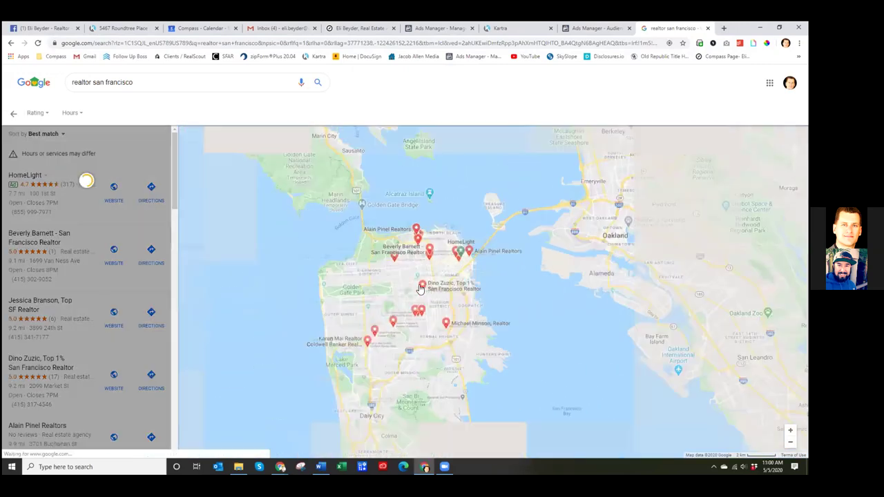
scroll(420, 288, "up", 2)
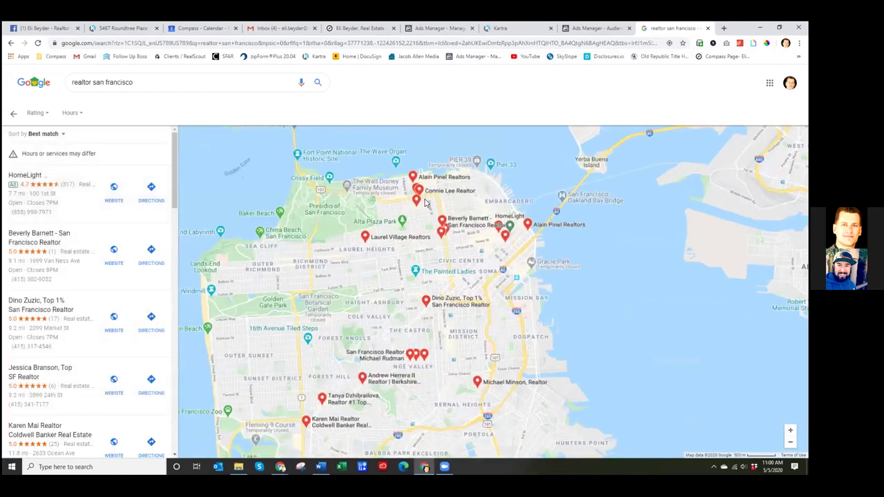
scroll(424, 203, "up", 2)
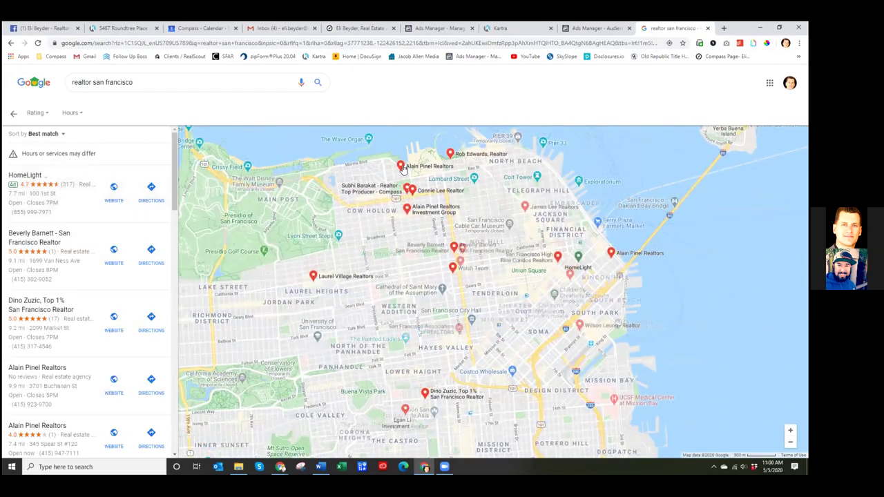
left_click(401, 168)
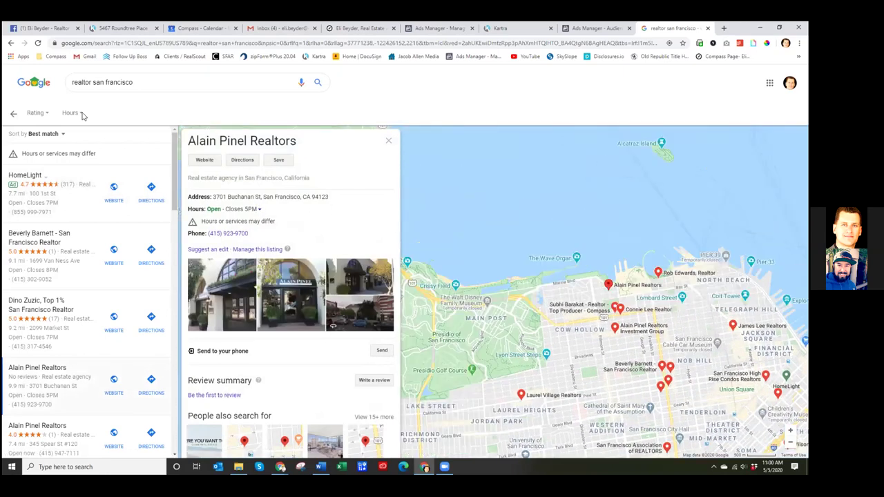
left_click_drag(150, 82, 70, 82)
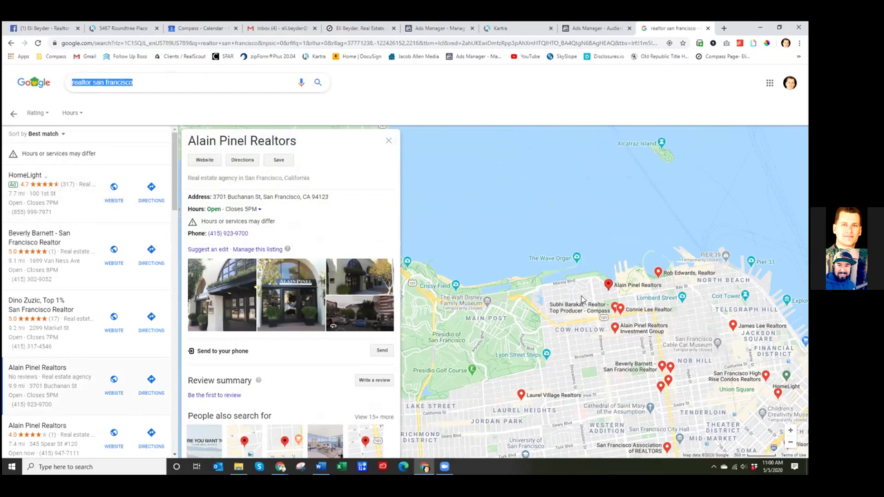
left_click_drag(582, 299, 546, 268)
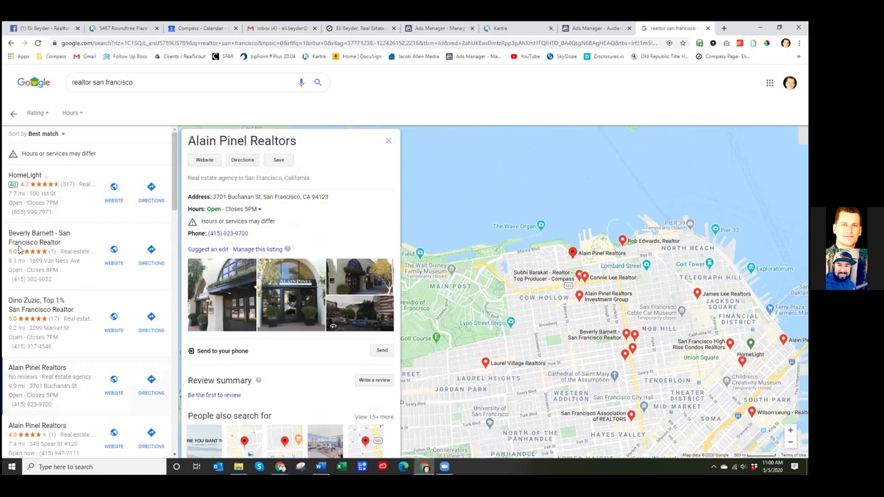
left_click(87, 181)
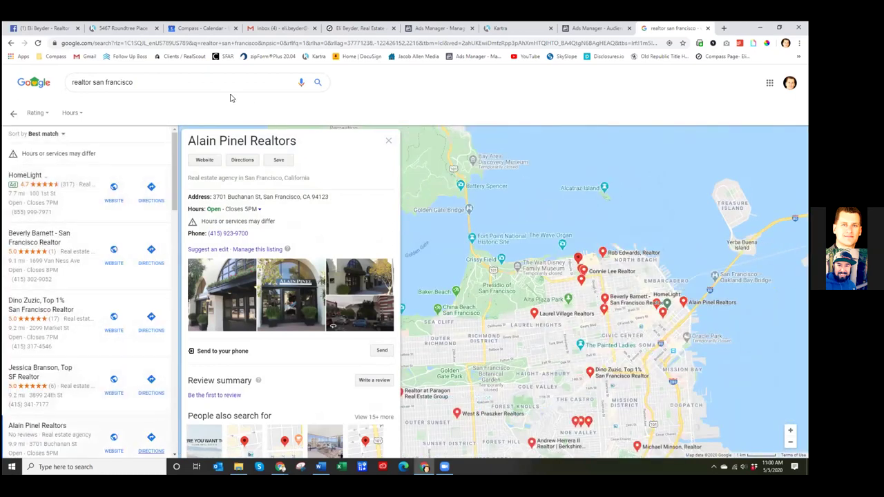
left_click(14, 114)
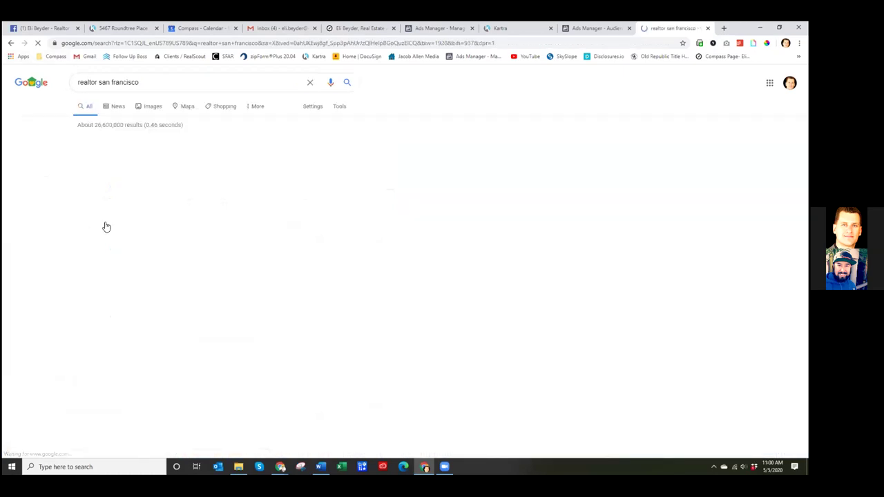
scroll(411, 238, "down", 3)
scroll(411, 238, "down", 1)
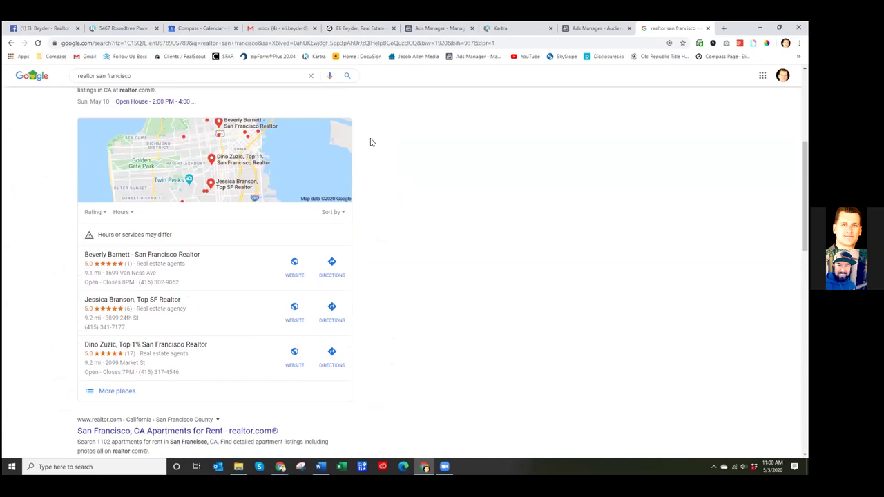
scroll(370, 144, "down", 4)
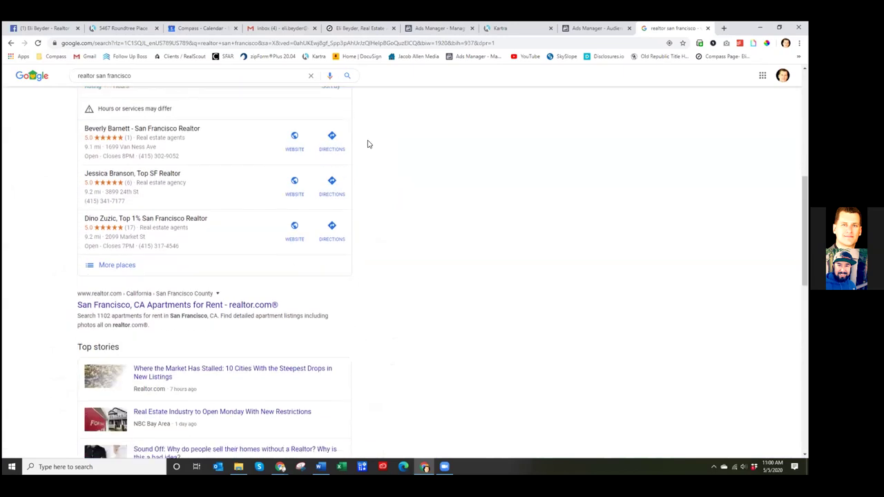
scroll(366, 141, "up", 9)
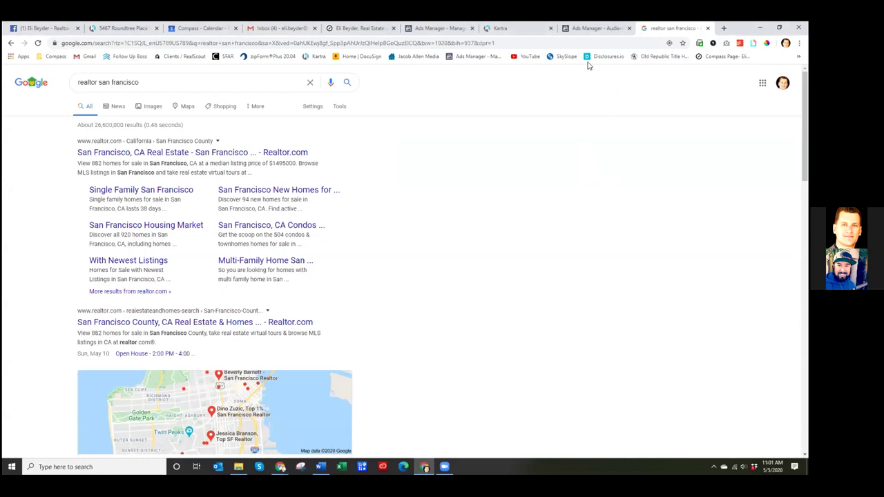
- Read the million dollar view condo email in Gmail and return to the inbox
left_click(270, 29)
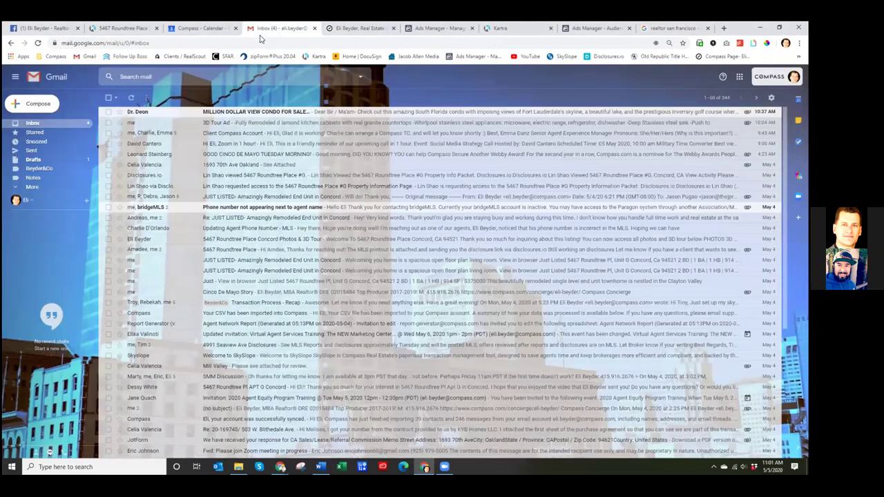
left_click(265, 112)
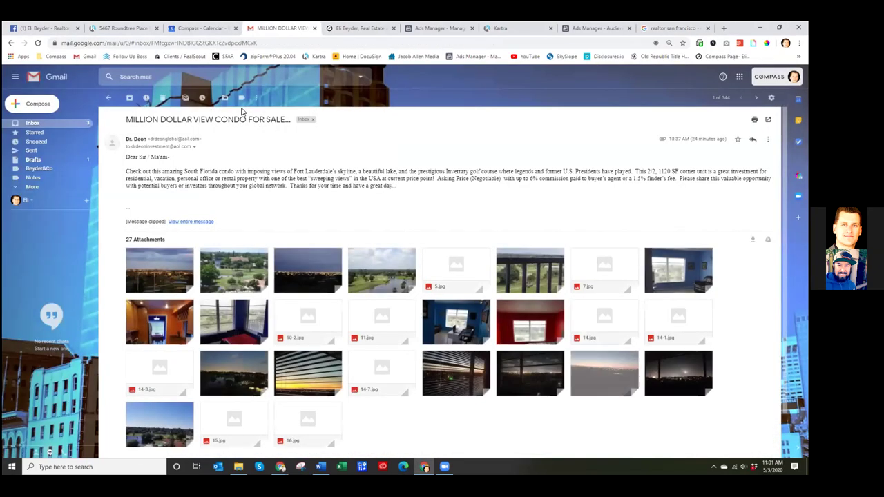
left_click_drag(208, 173, 330, 172)
left_click(335, 181)
scroll(334, 174, "down", 1)
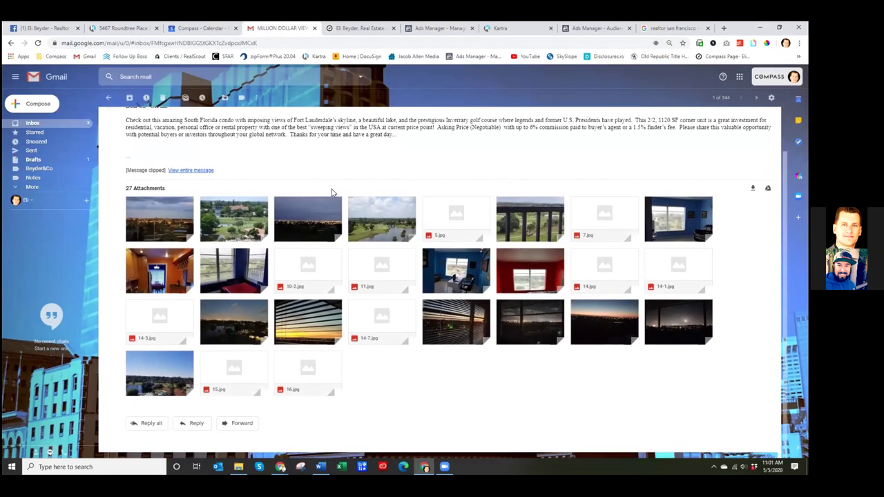
scroll(331, 175, "up", 1)
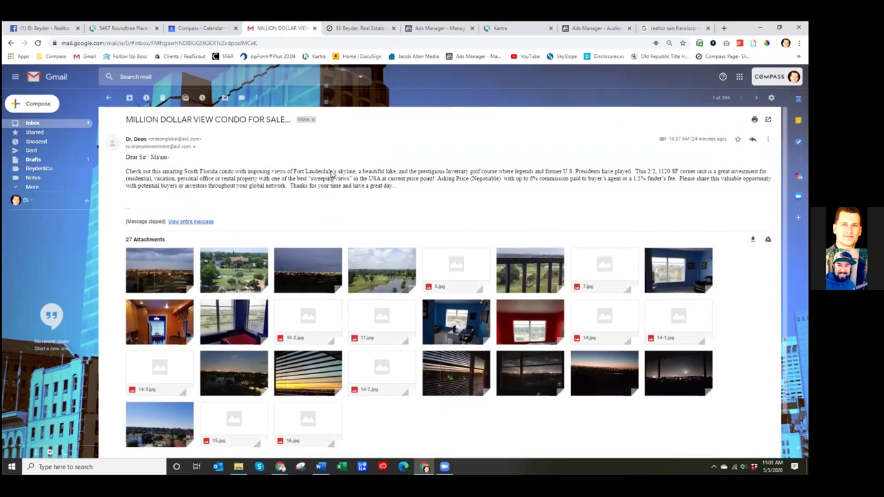
left_click_drag(236, 172, 211, 172)
left_click(211, 171)
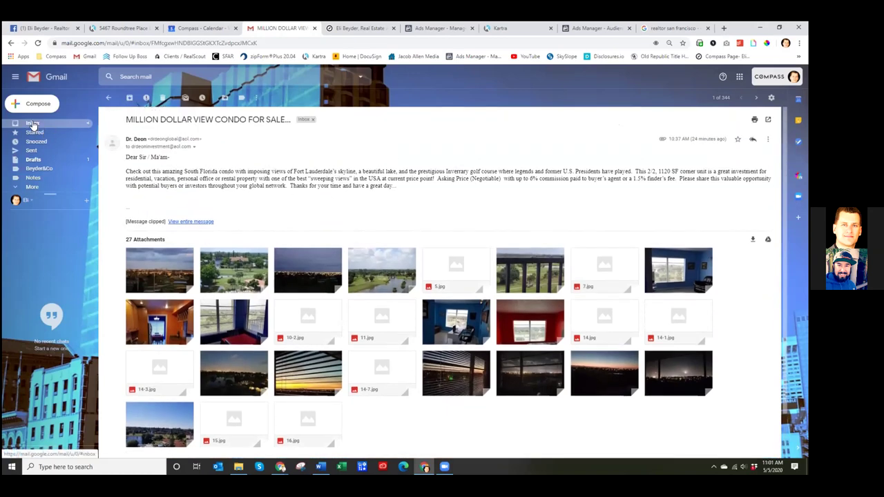
left_click(33, 125)
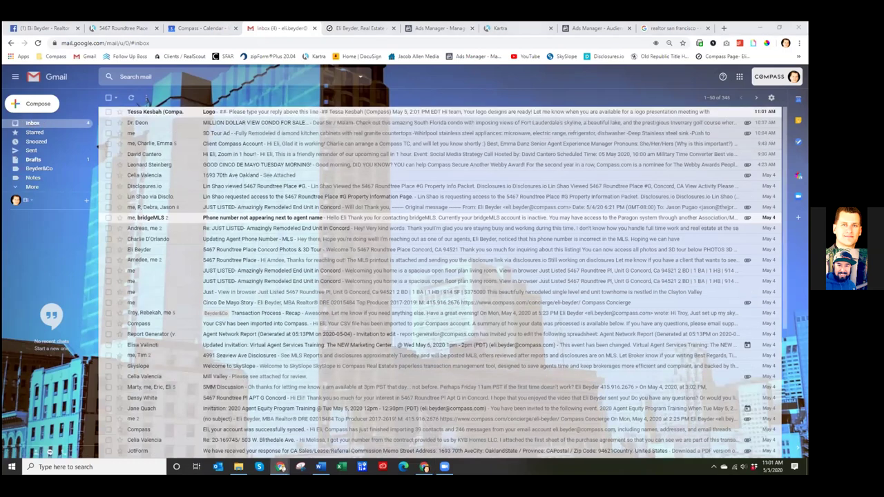
- Read the Logo email, mark it as unread, then switch to Ads Manager
left_click(247, 113)
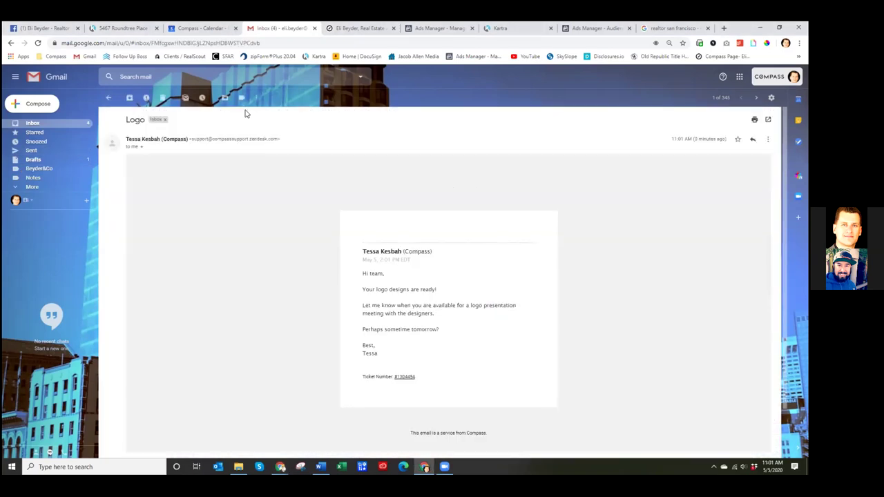
scroll(438, 301, "down", 2)
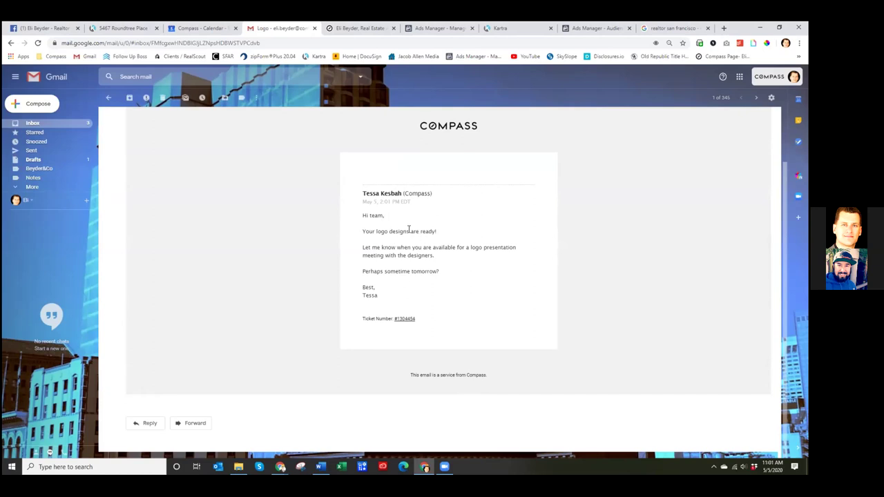
scroll(400, 270, "up", 3)
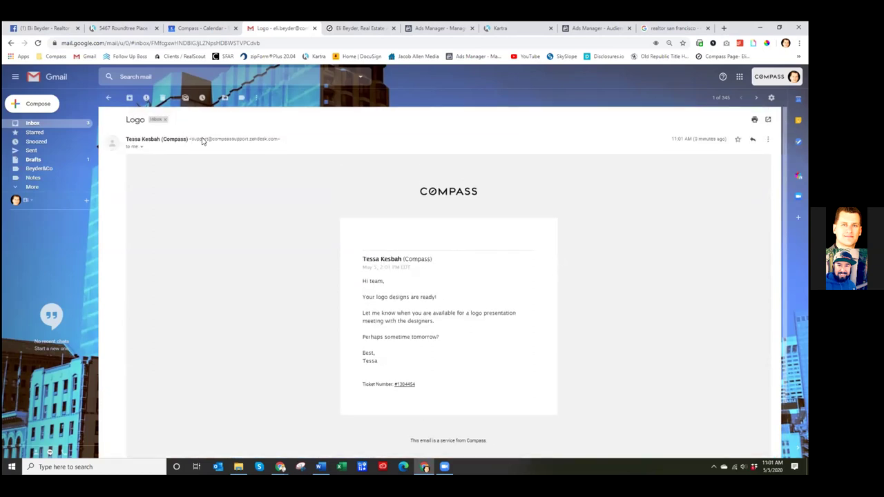
left_click(108, 97)
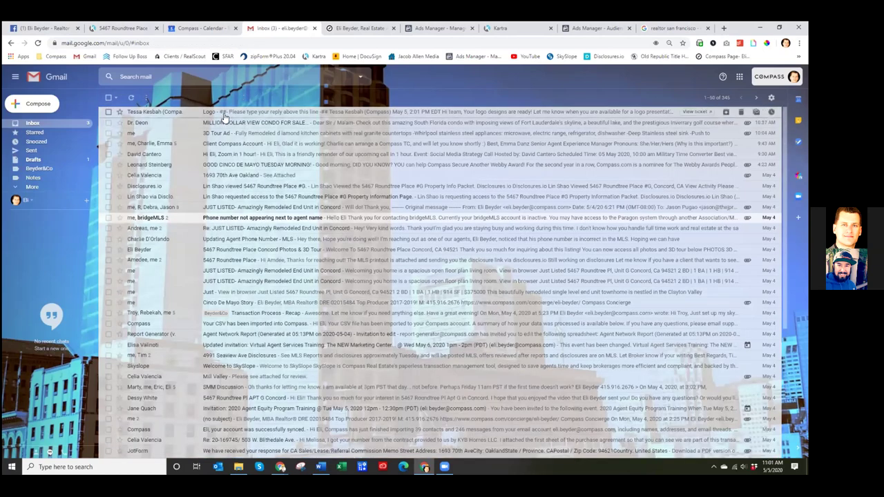
right_click(226, 115)
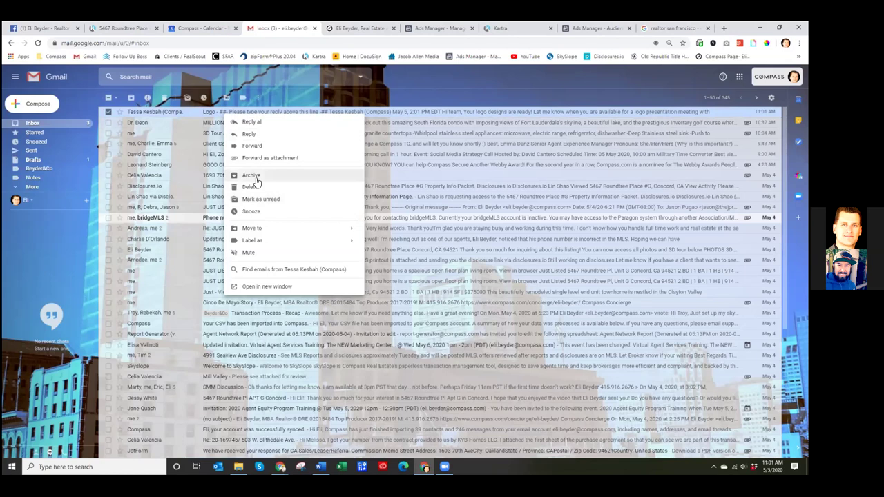
left_click(261, 200)
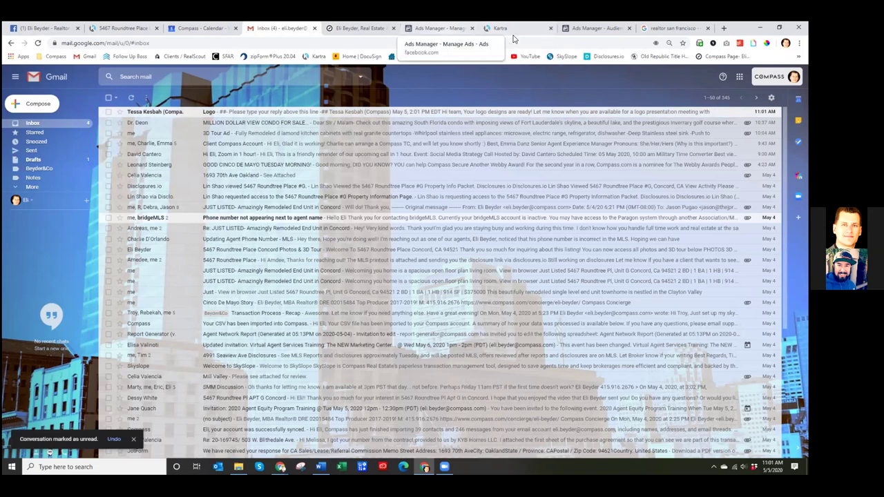
left_click(438, 29)
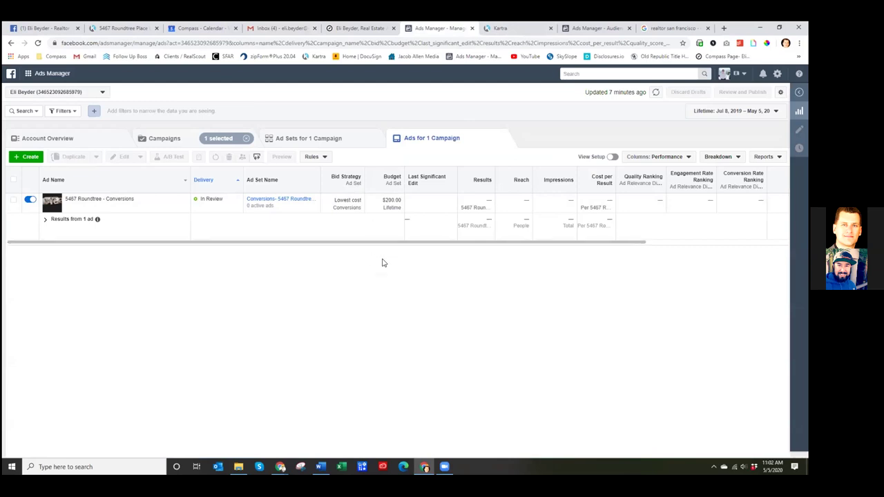
- Browse the Follow Up Boss People list of 4,092 leads in a new tab, then return to Kartra
left_click(724, 28)
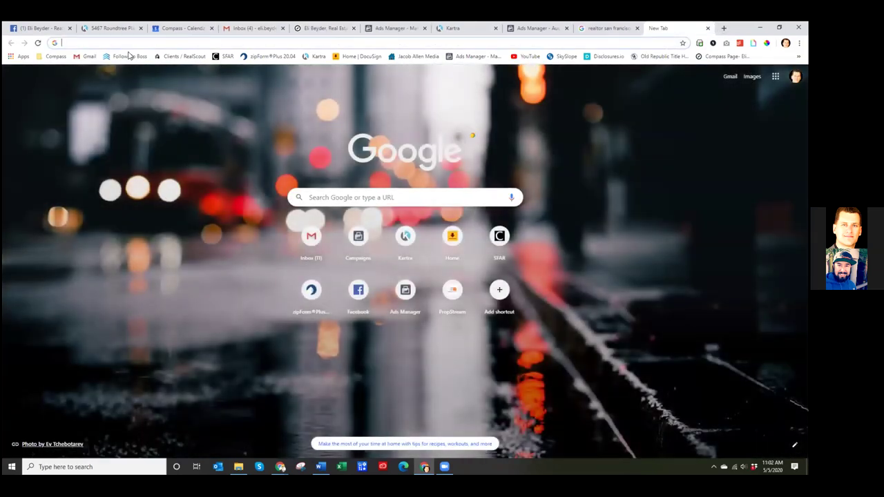
left_click(129, 56)
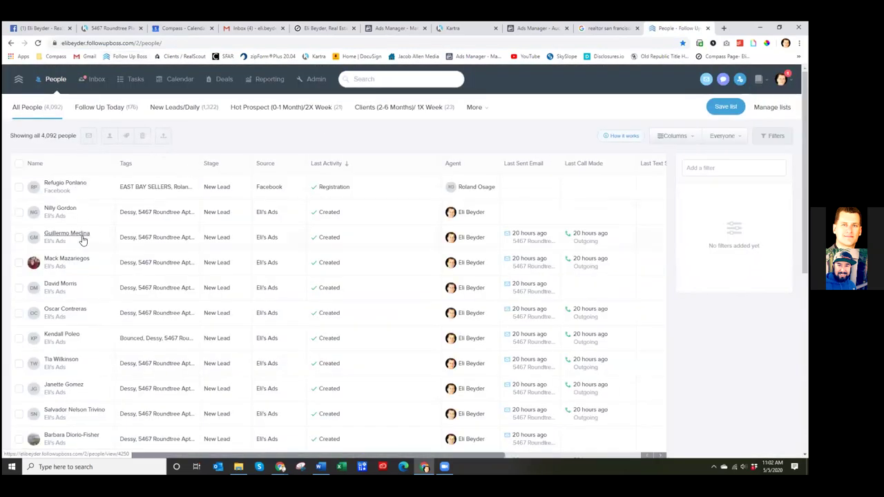
scroll(83, 242, "down", 1)
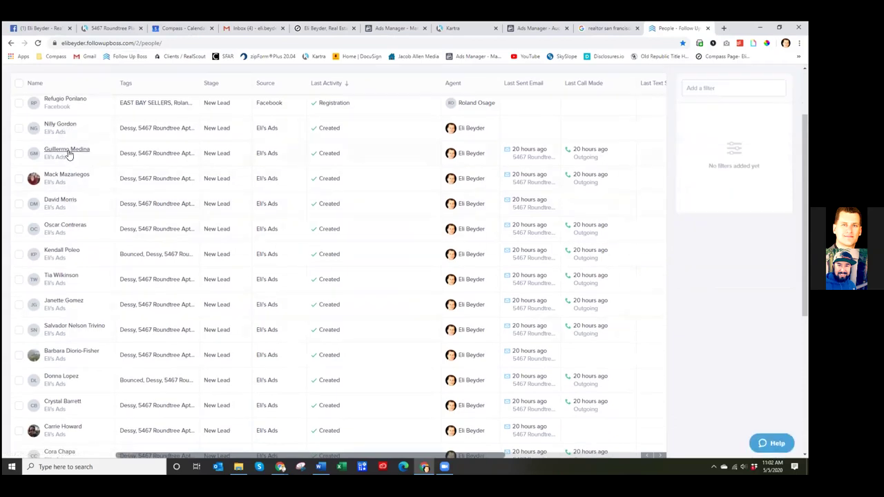
scroll(66, 148, "up", 1)
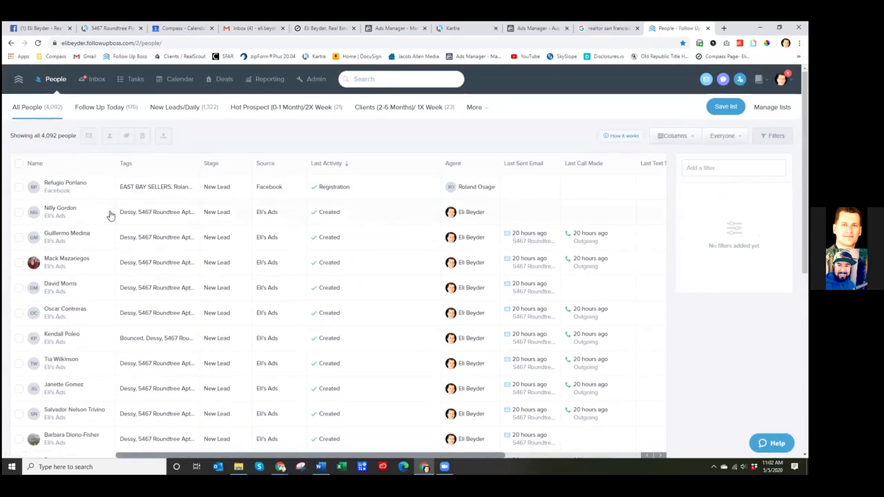
scroll(57, 235, "down", 7)
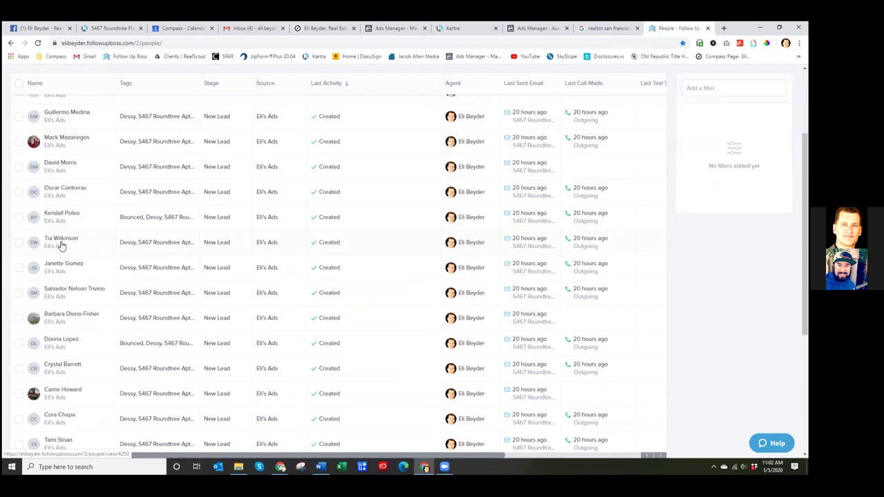
scroll(66, 255, "down", 6)
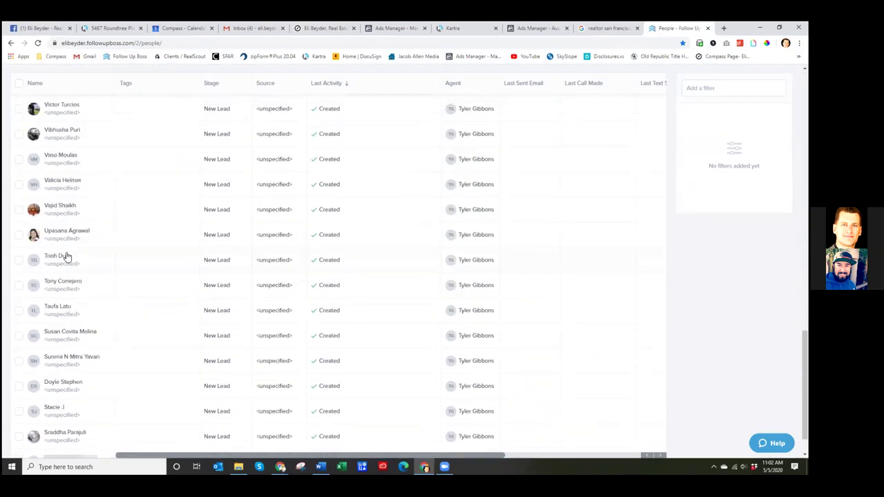
scroll(66, 255, "up", 8)
scroll(74, 257, "up", 5)
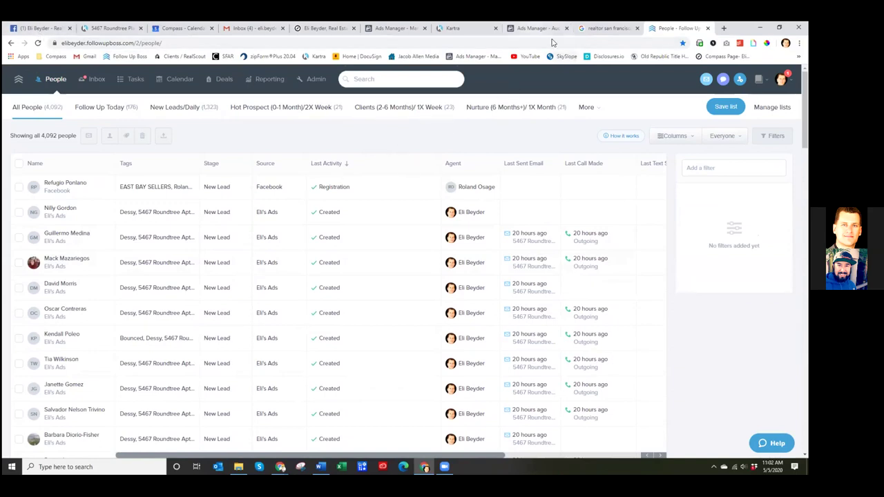
left_click(455, 28)
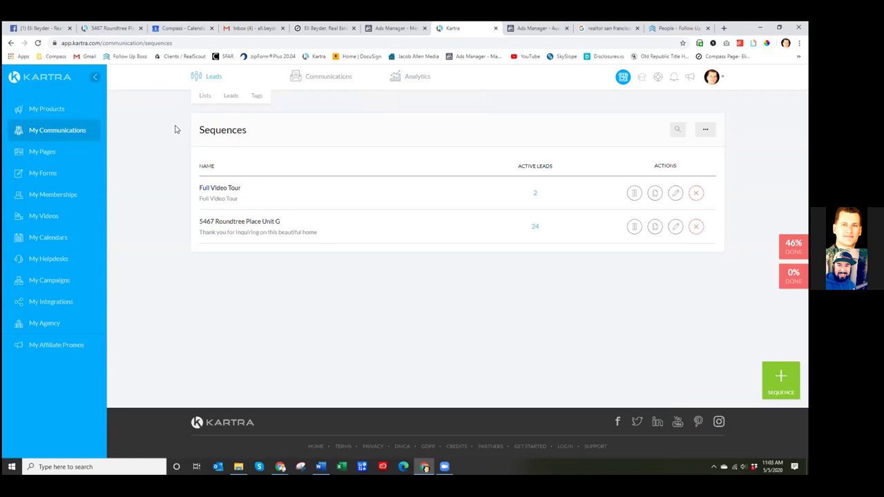
left_click(532, 28)
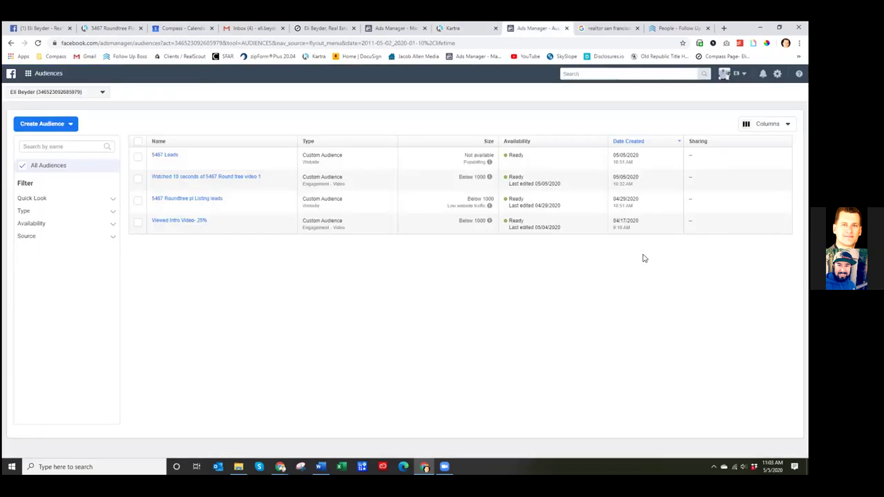
left_click(566, 28)
left_click(387, 29)
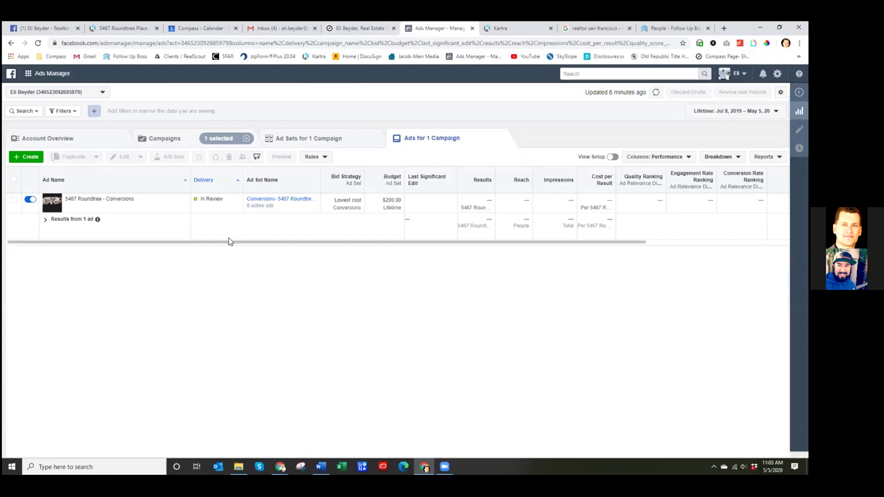
left_click(656, 28)
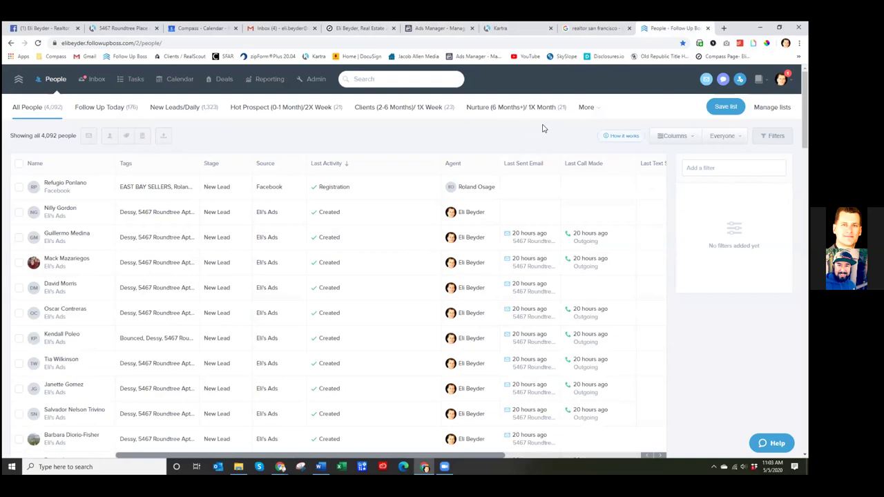
left_click(433, 29)
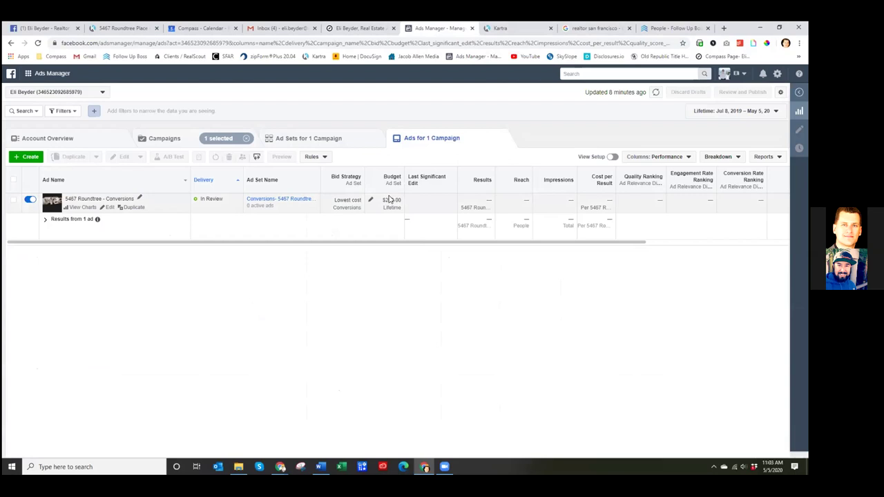
- Clear the '1 selected' campaign filter so all five account ads are listed
left_click(246, 138)
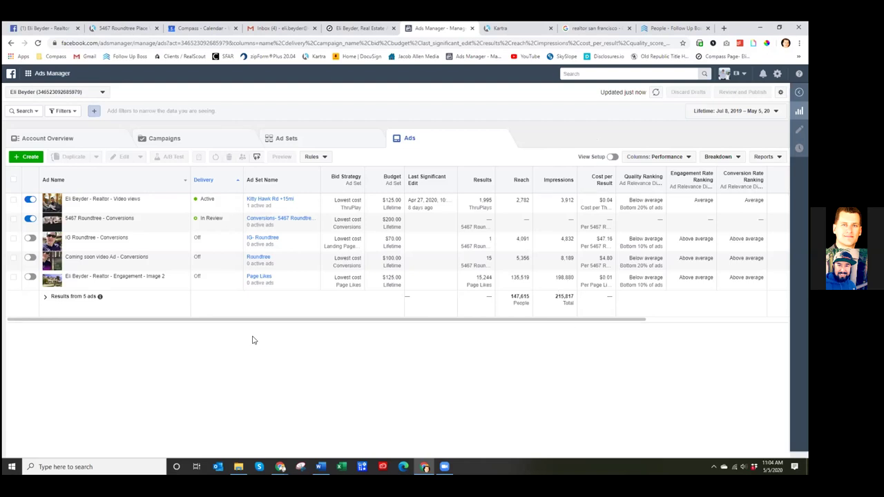
- Bring up Follow Up Boss's People list showing all 4,092 leads
mouse_move(130, 289)
left_click(280, 467)
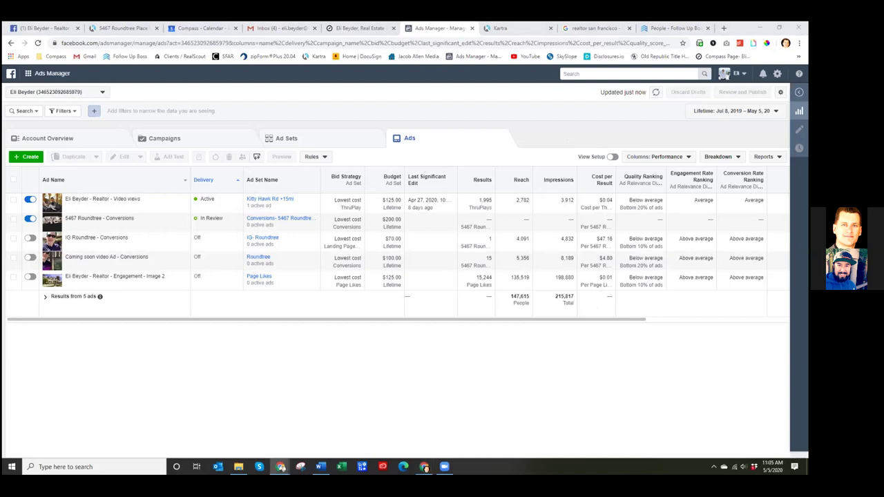
left_click(579, 362)
left_click(388, 334)
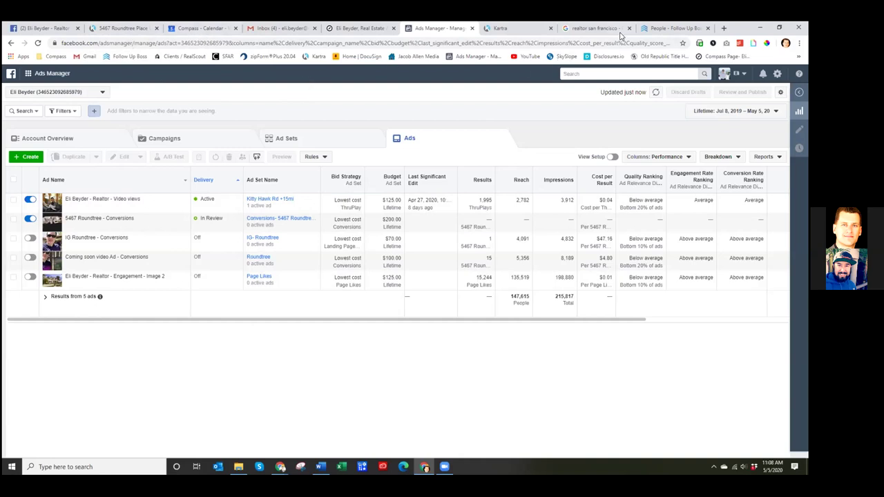
left_click(663, 28)
mouse_move(805, 111)
left_mouse_down()
mouse_move(805, 415)
mouse_move(805, 97)
left_mouse_up()
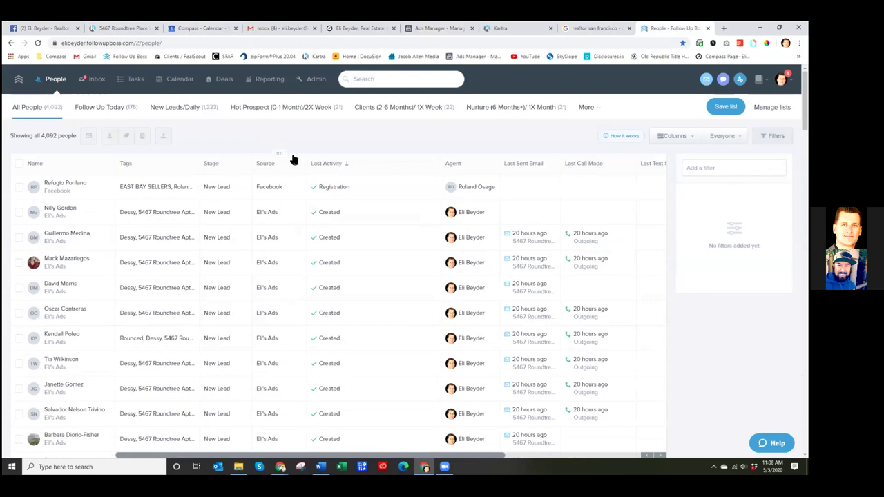
left_click(117, 29)
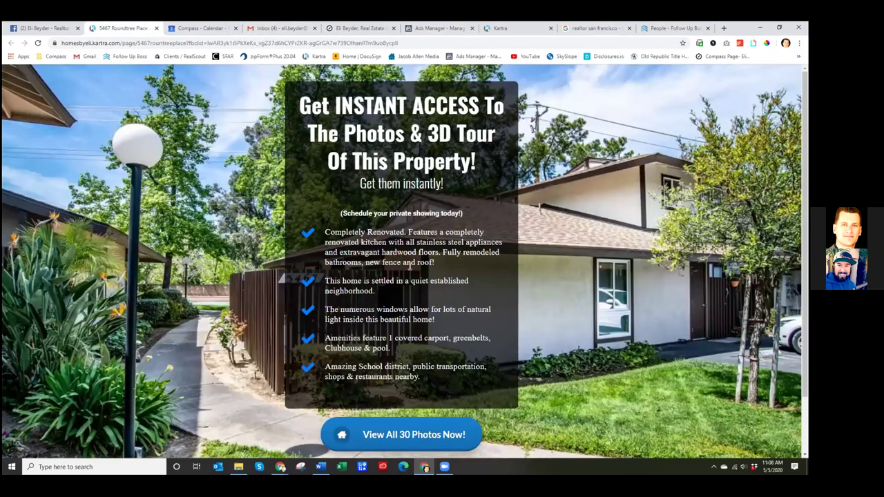
scroll(382, 355, "down", 1)
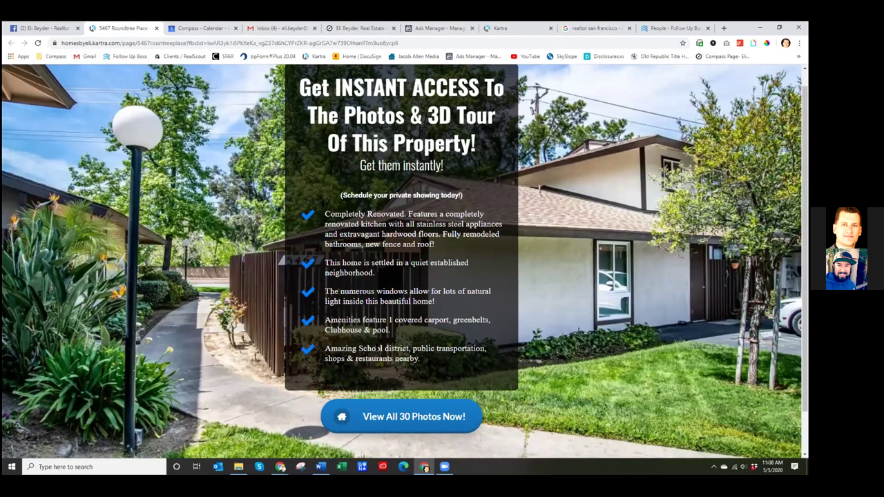
scroll(379, 348, "down", 1)
scroll(404, 351, "up", 1)
scroll(401, 338, "up", 1)
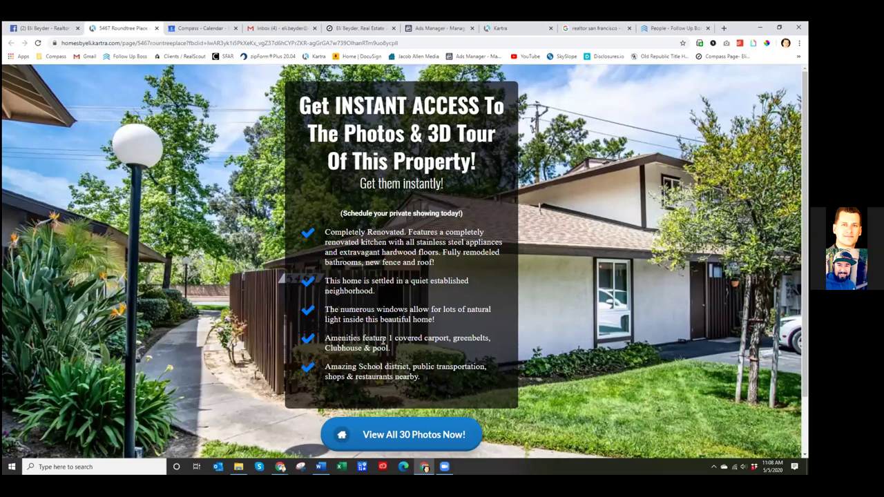
left_click_drag(326, 338, 407, 351)
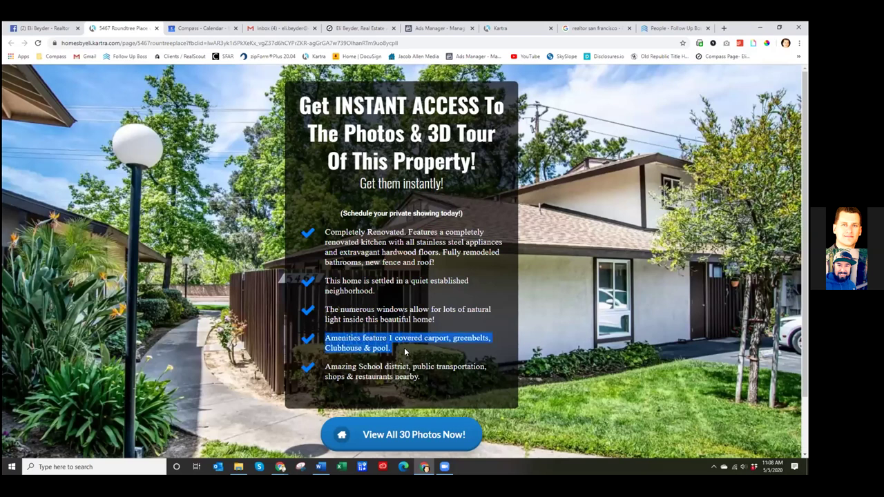
left_click(406, 351)
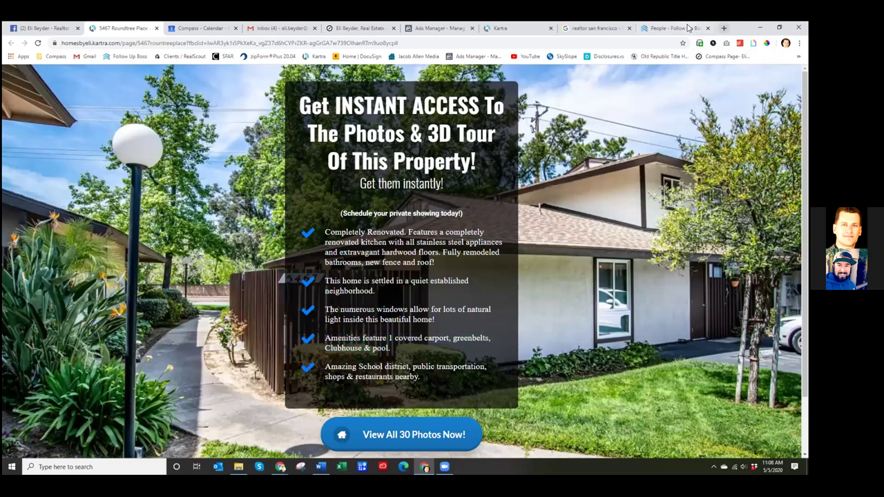
left_click(674, 28)
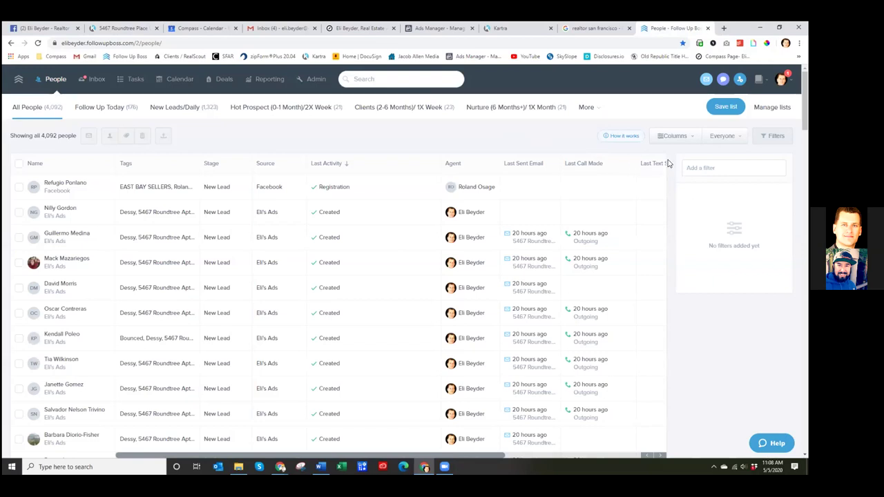
- Reload the realtor's Facebook business Page and scroll down to the Concord condo post
left_click(59, 30)
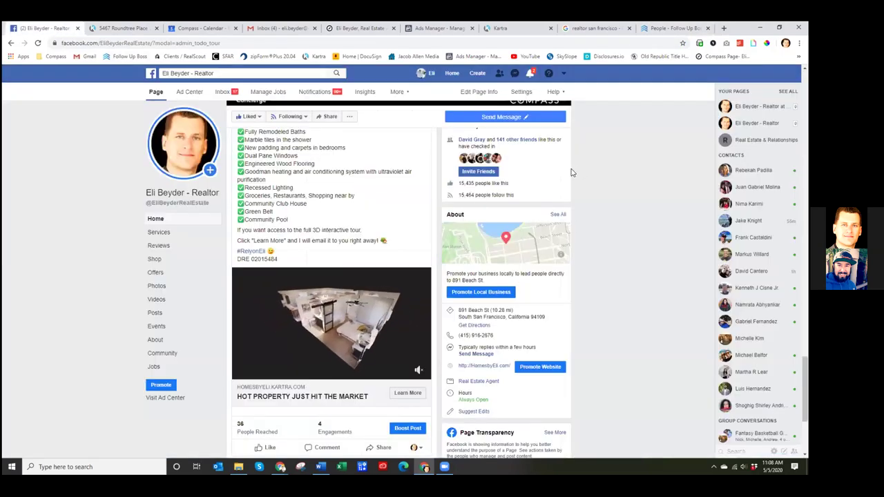
scroll(572, 173, "up", 1)
scroll(572, 173, "up", 1)
scroll(571, 173, "down", 3)
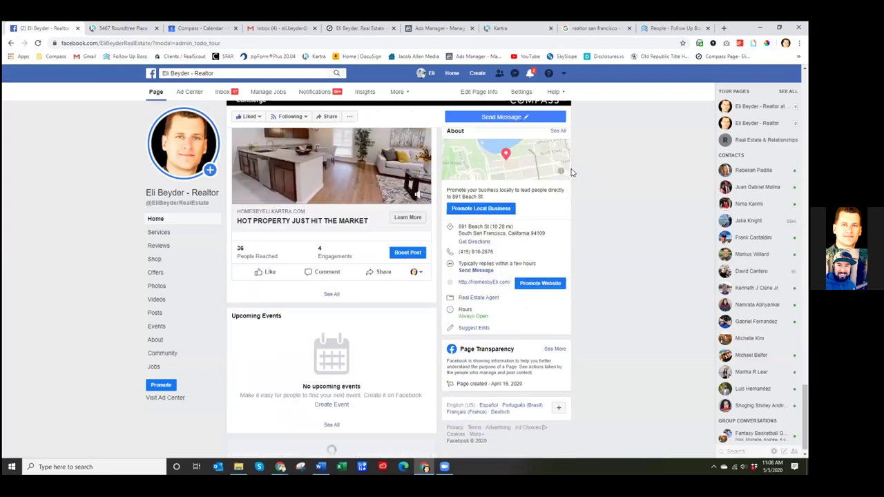
left_click(41, 55)
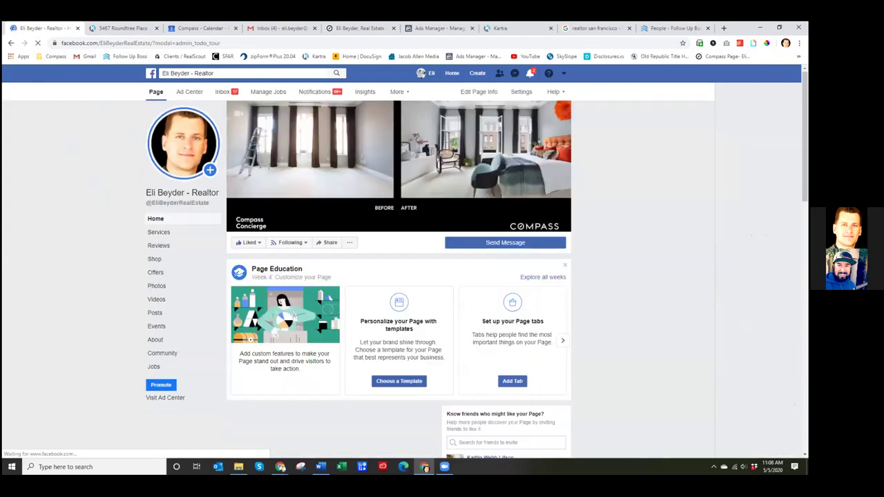
scroll(586, 273, "down", 2)
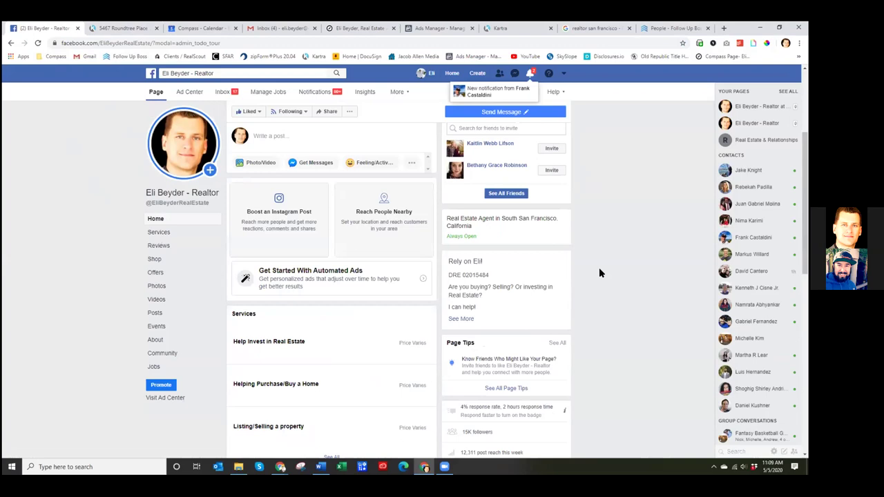
scroll(599, 273, "down", 3)
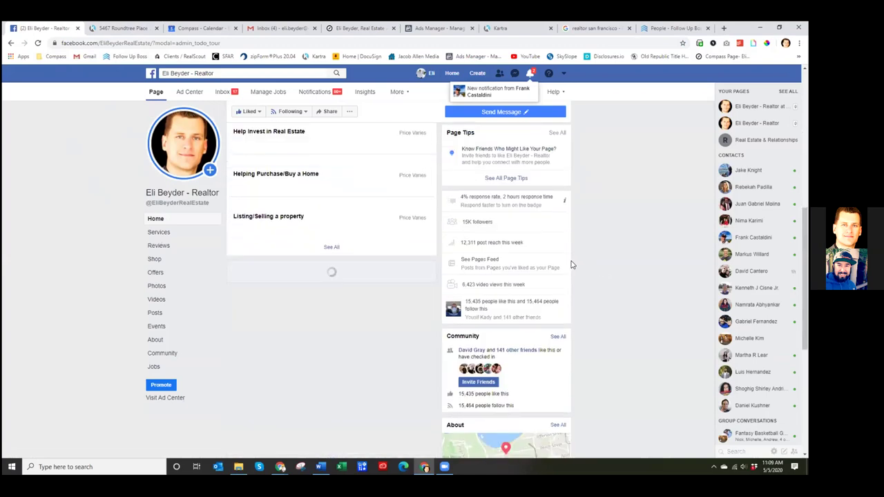
scroll(572, 266, "down", 5)
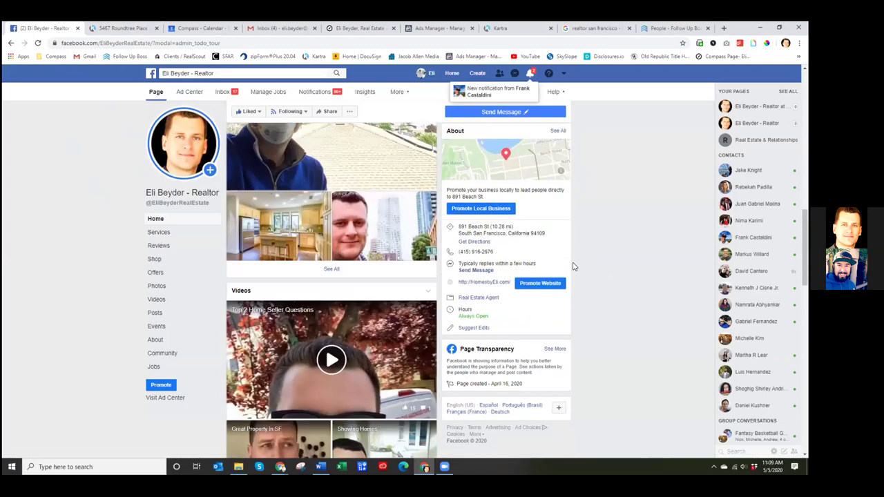
scroll(572, 267, "down", 6)
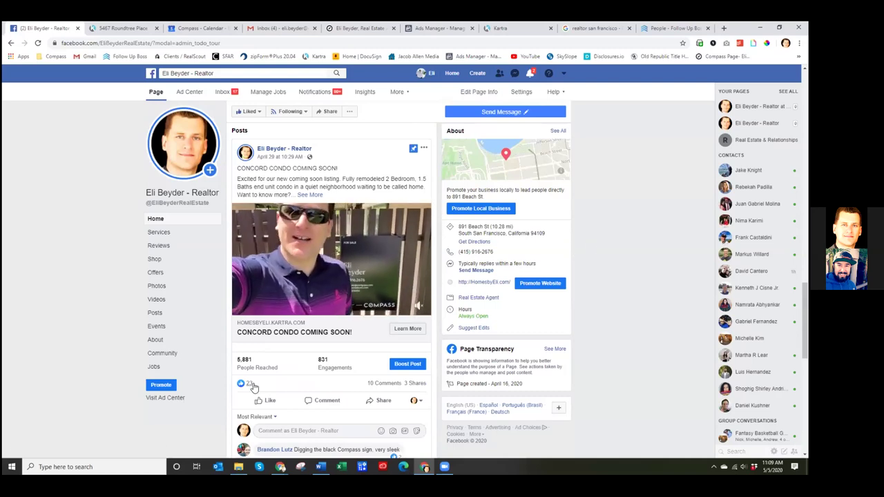
mouse_move(274, 220)
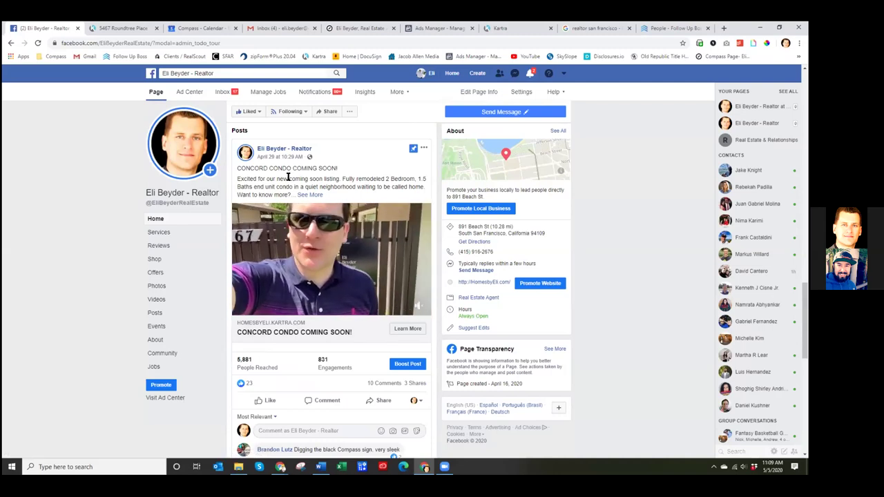
left_click_drag(266, 178, 375, 179)
left_click(380, 182)
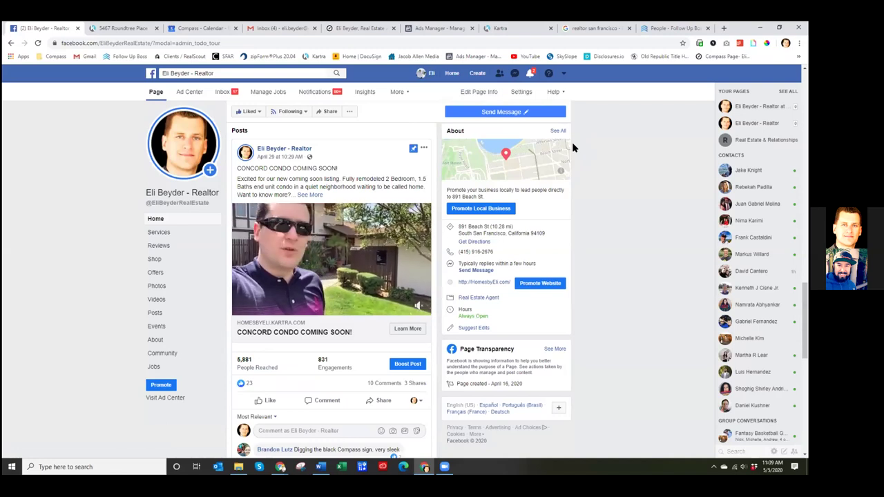
scroll(573, 147, "down", 3)
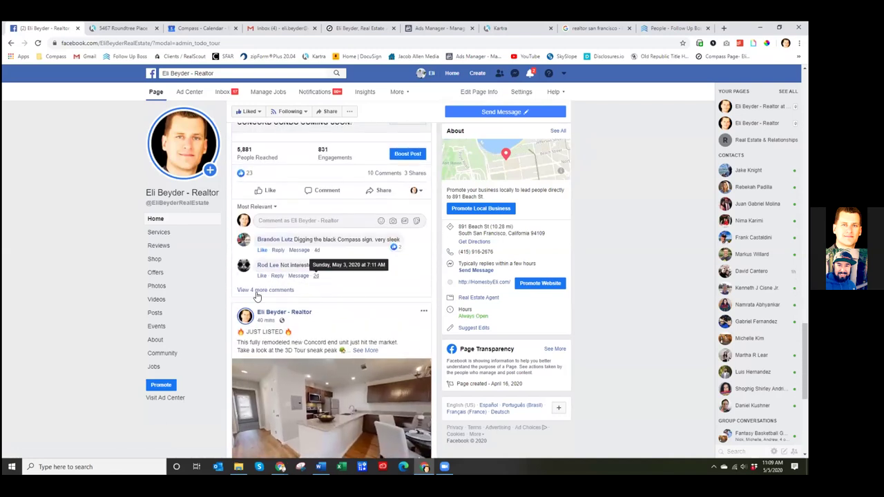
left_click(257, 293)
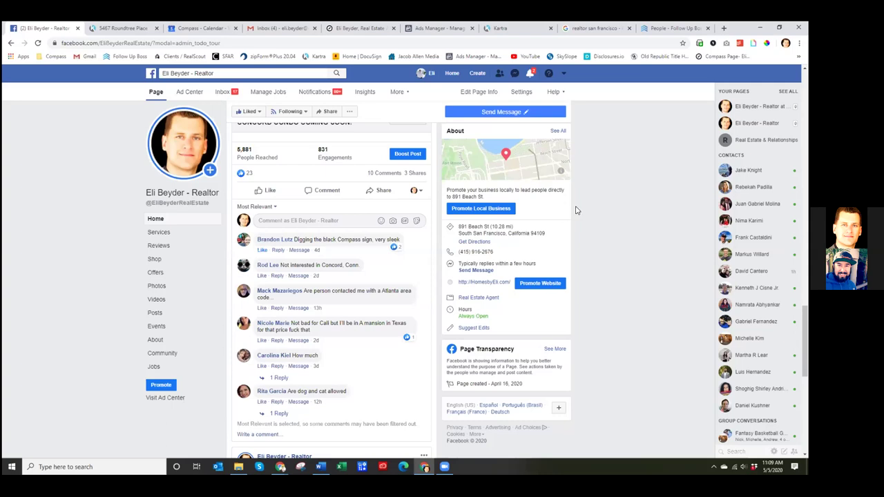
scroll(591, 211, "up", 4)
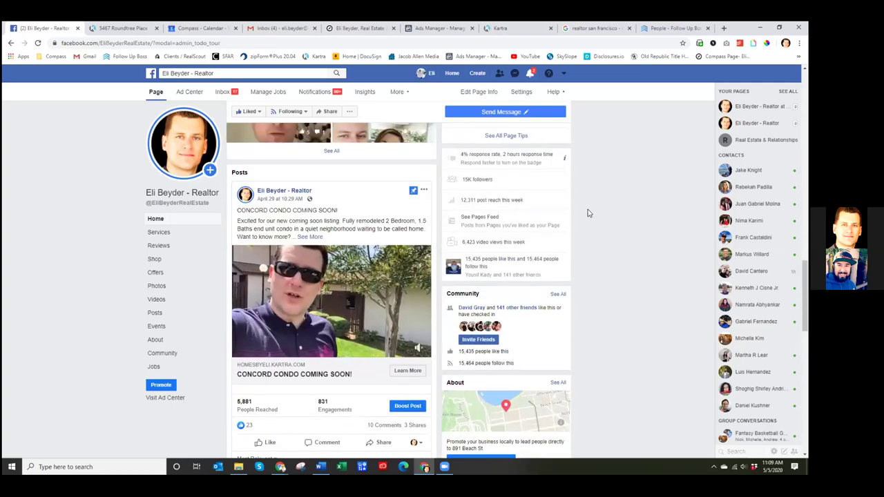
scroll(592, 214, "down", 3)
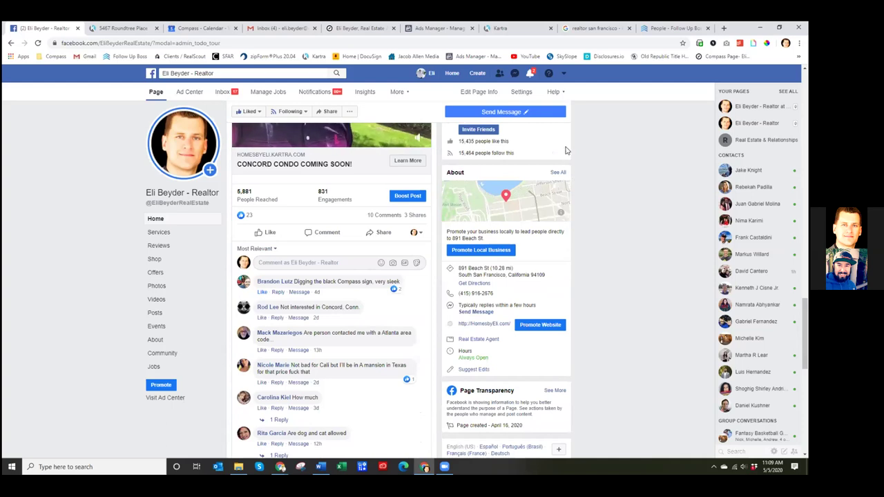
scroll(558, 138, "up", 1)
scroll(558, 138, "up", 3)
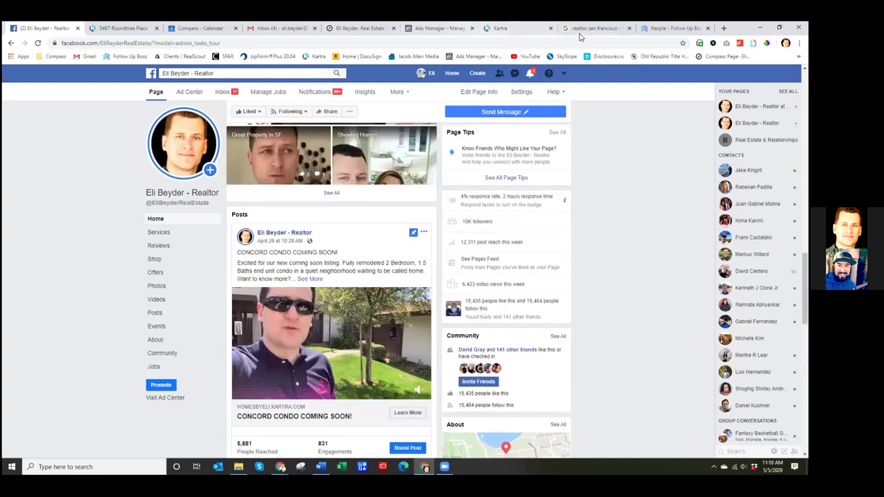
left_click(439, 28)
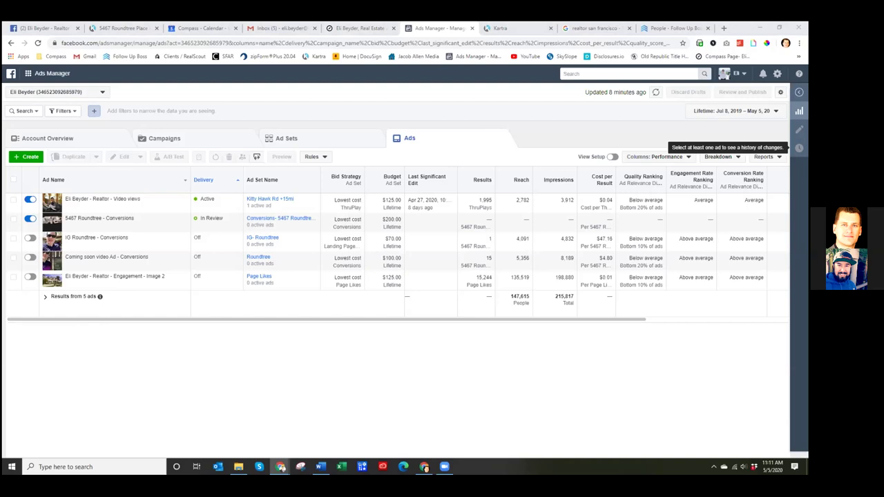
- Copy the Lead Email Address from Admin > API, then open the 4,092-contact People list
left_click(680, 28)
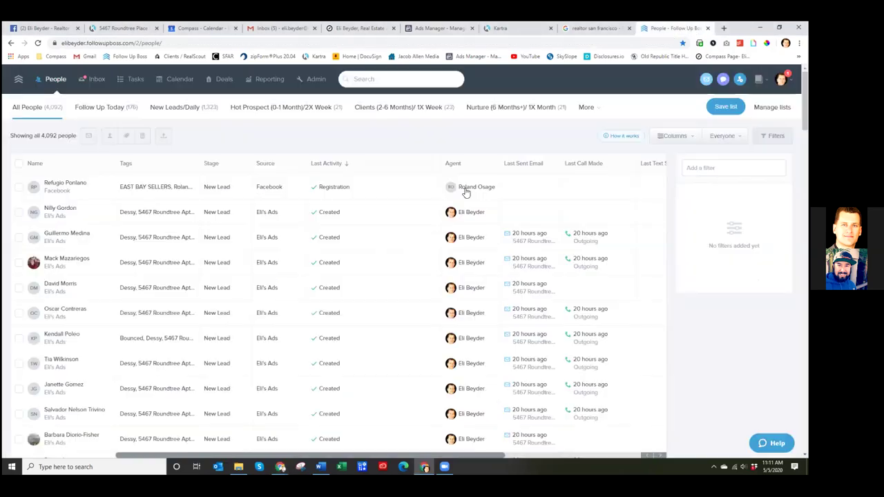
left_click(316, 80)
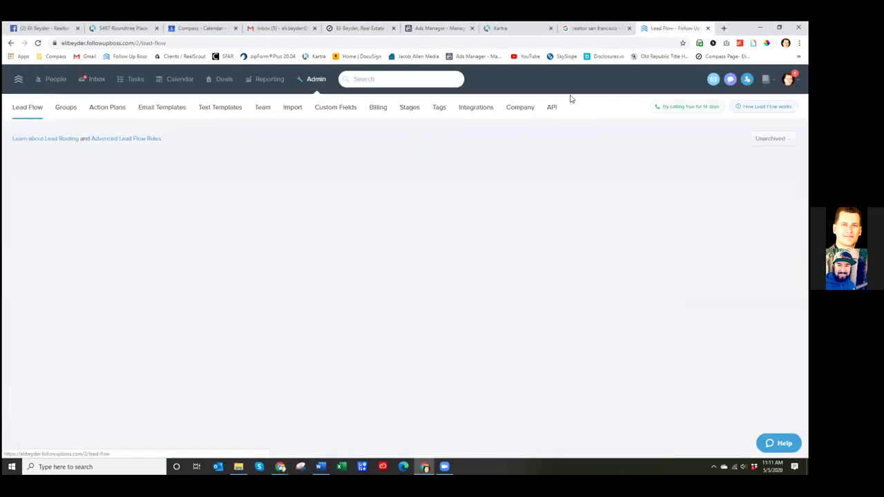
left_click(551, 109)
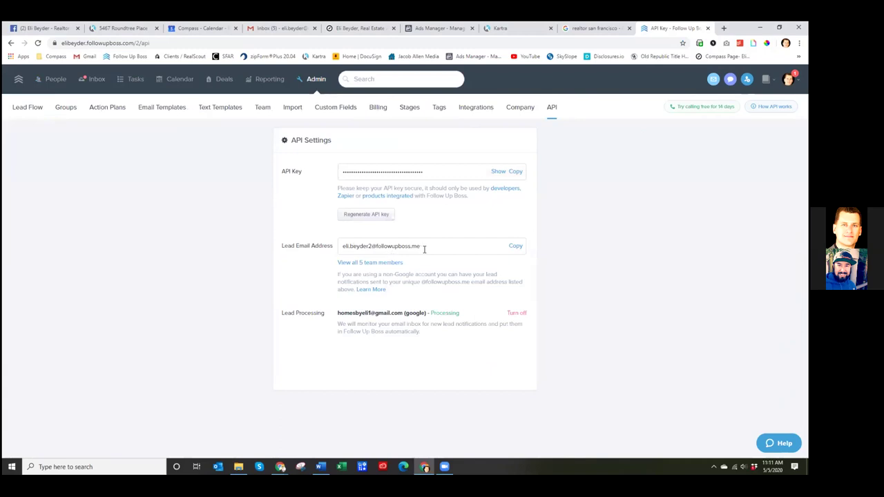
left_click_drag(441, 247, 342, 247)
key("ctrl+c")
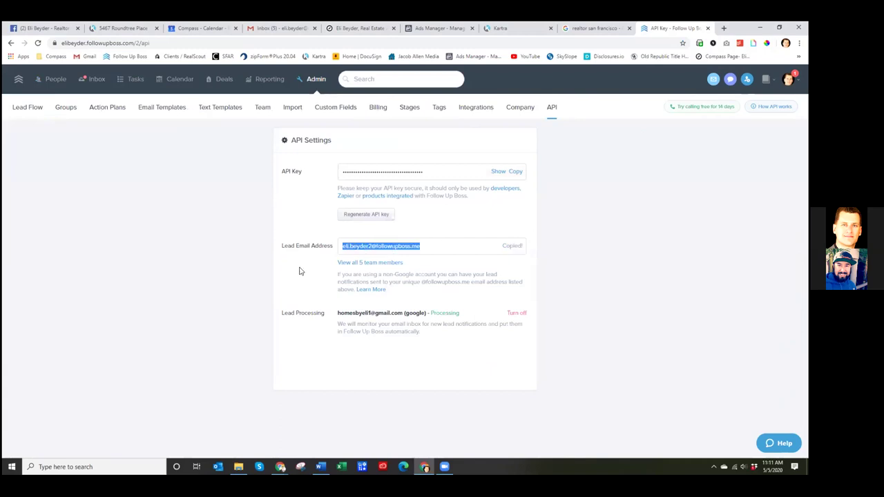
left_click(302, 270)
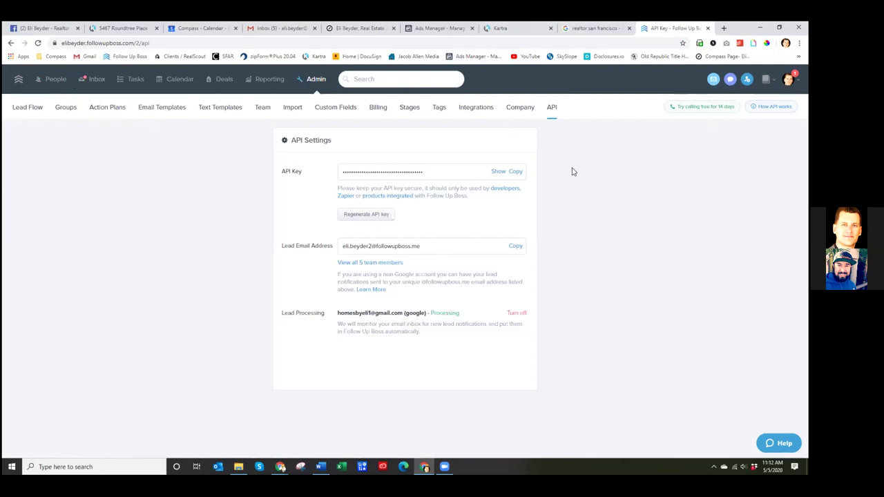
left_click(55, 79)
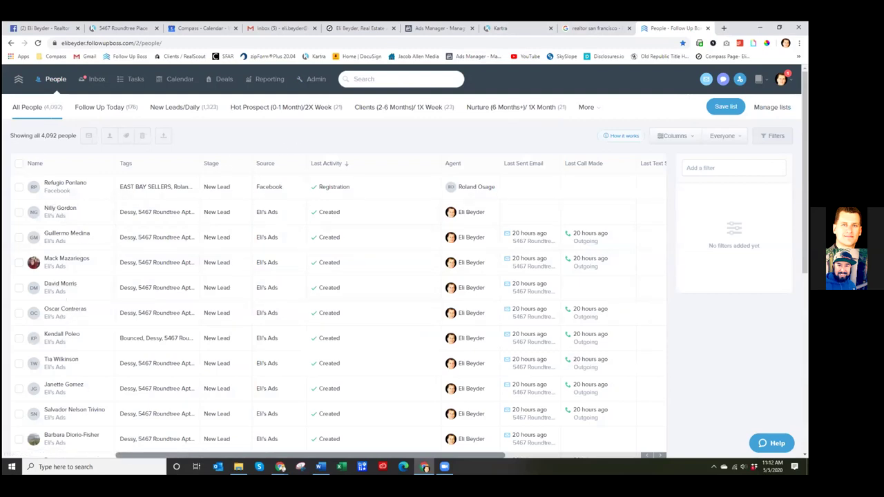
- Filter the People list to leads whose Source includes Agent Lead Boss
scroll(715, 156, "down", 1)
scroll(716, 157, "up", 1)
left_click(719, 168)
type("agent lead boss")
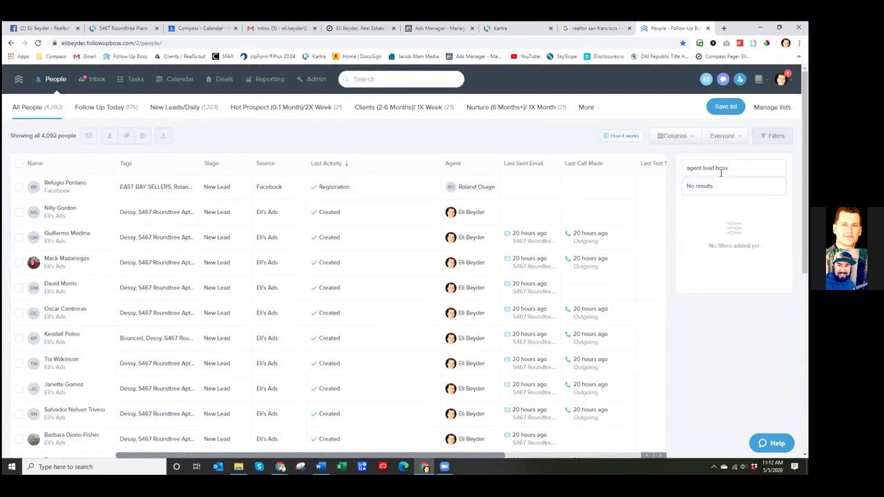
key("ctrl+a")
key("BackSpace")
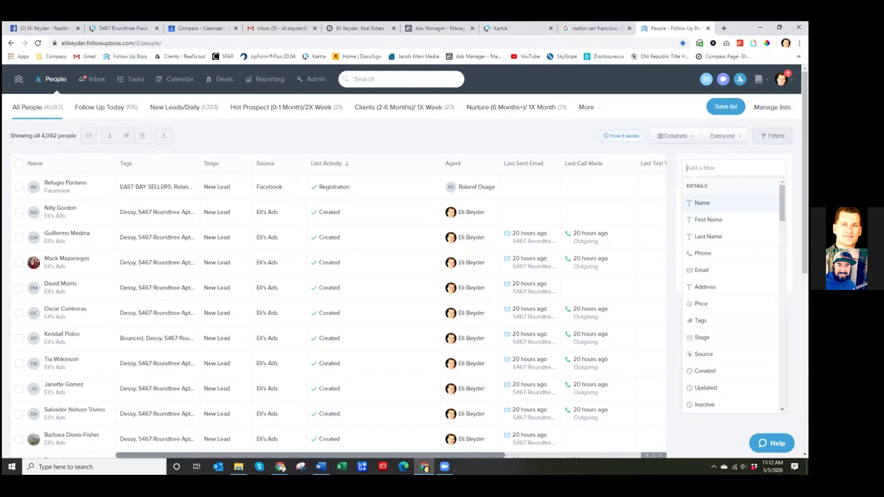
left_click(707, 355)
left_click(693, 205)
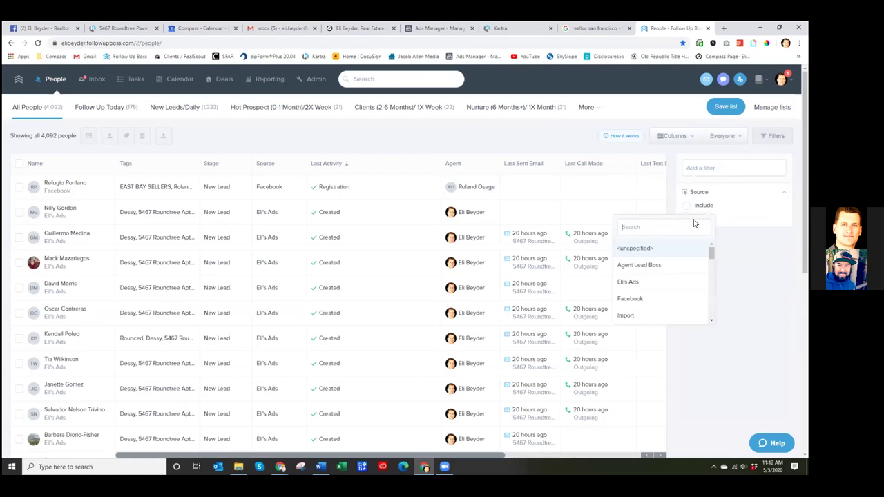
left_click(652, 265)
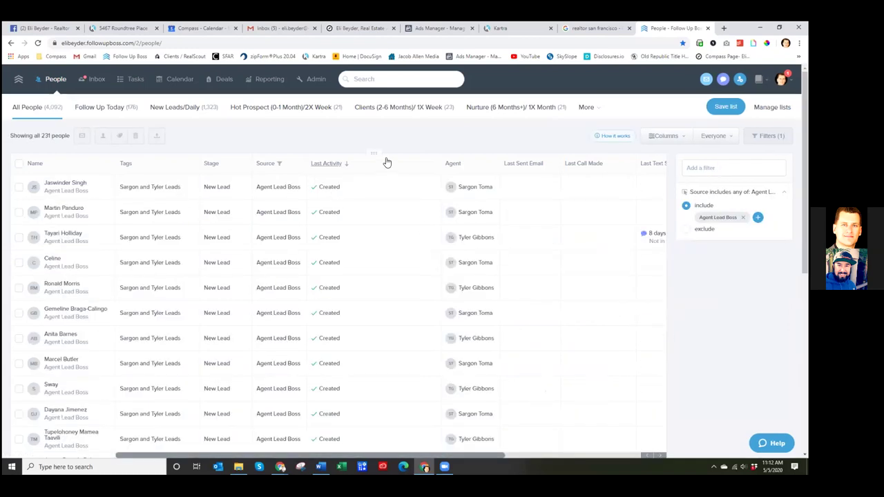
- Add an Agent column filter including the account owner, leaving 68 people
left_click(461, 165)
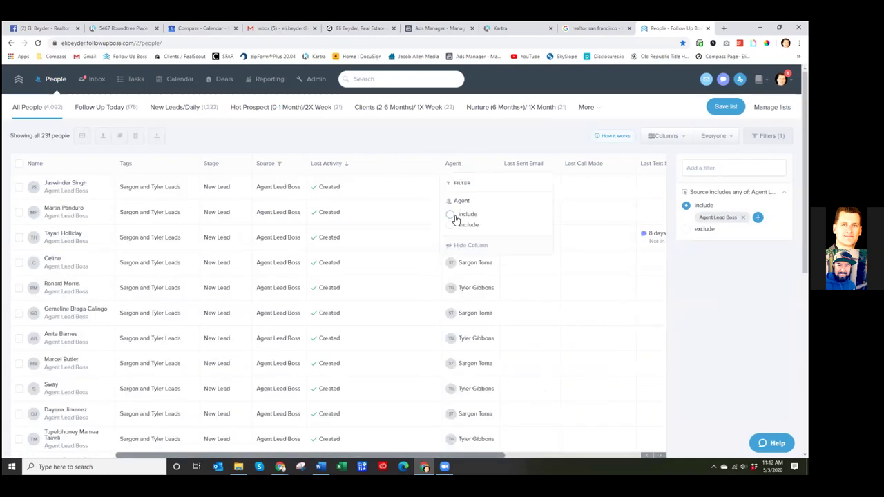
left_click(454, 216)
left_click(460, 273)
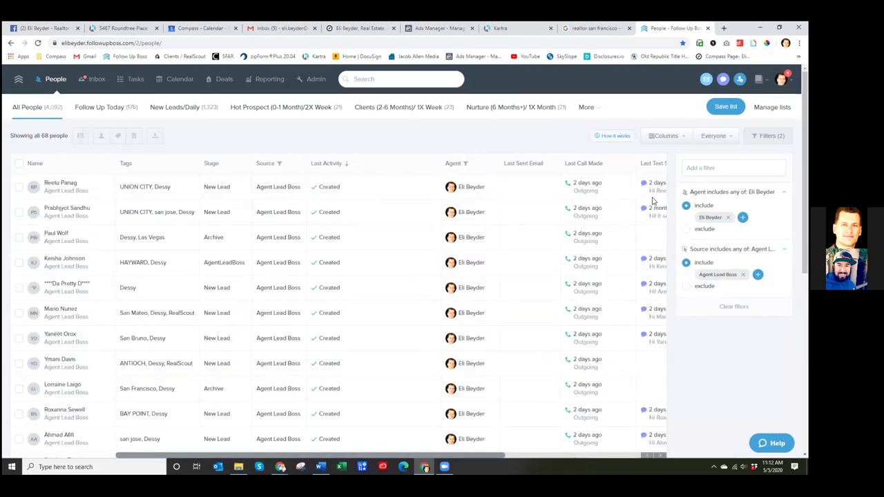
left_click_drag(39, 136, 62, 136)
left_click(112, 137)
scroll(359, 250, "down", 4)
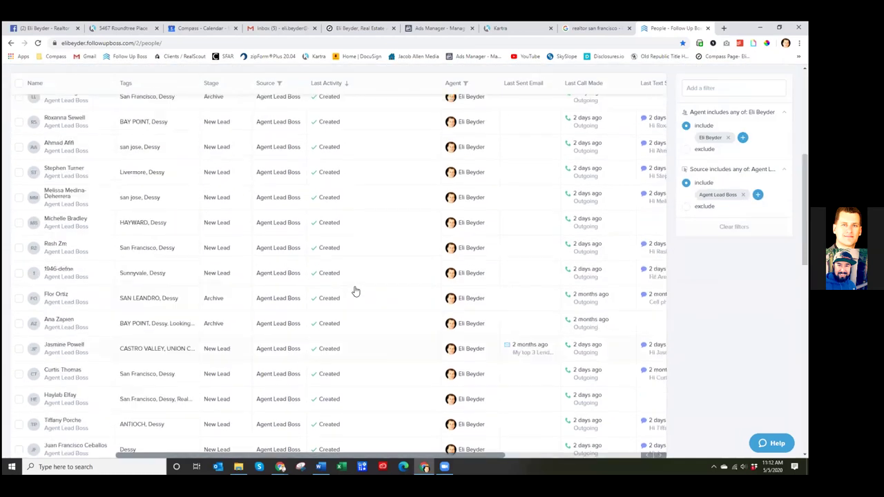
scroll(354, 292, "up", 5)
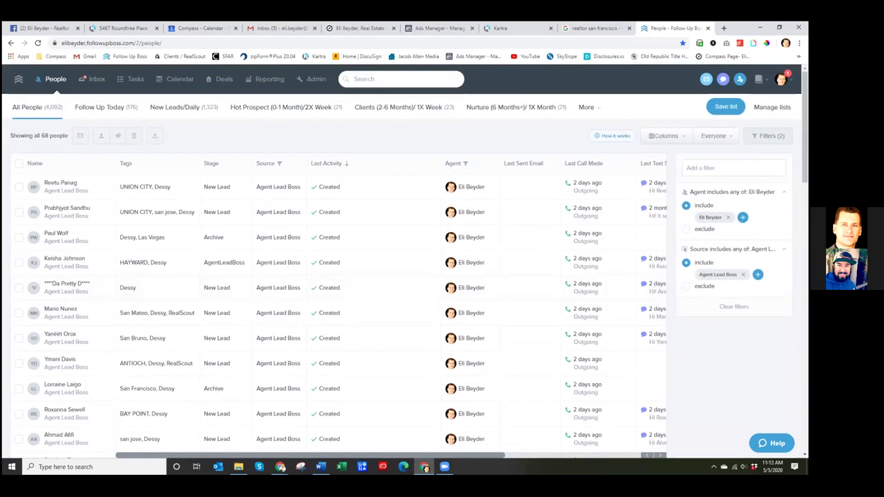
- Browse the filtered leads and view the first lead's details before returning
left_click_drag(805, 127, 805, 303)
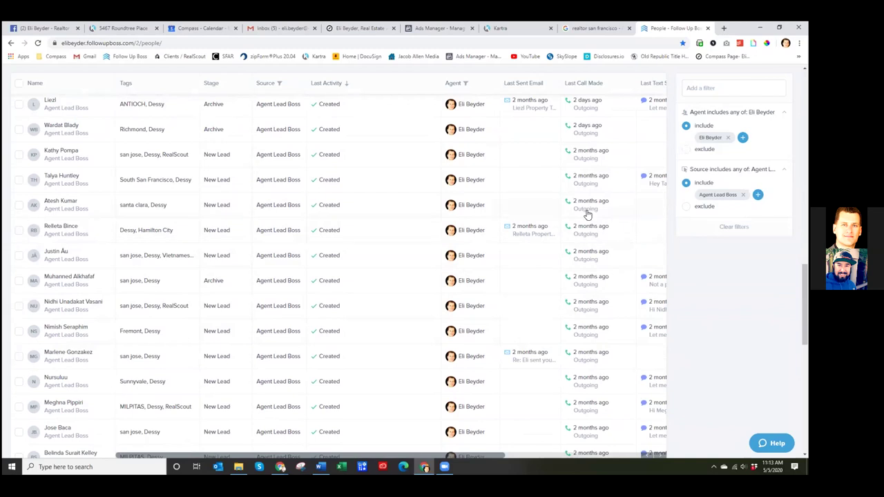
scroll(653, 302, "up", 10)
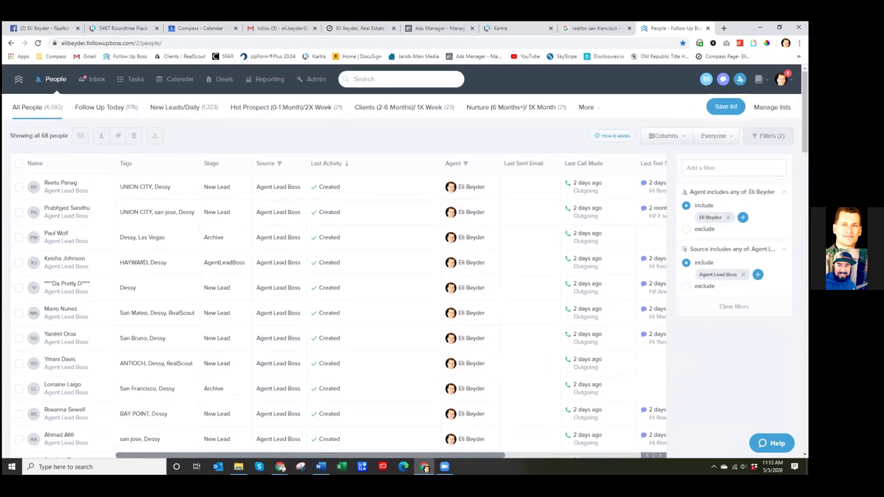
left_click(58, 185)
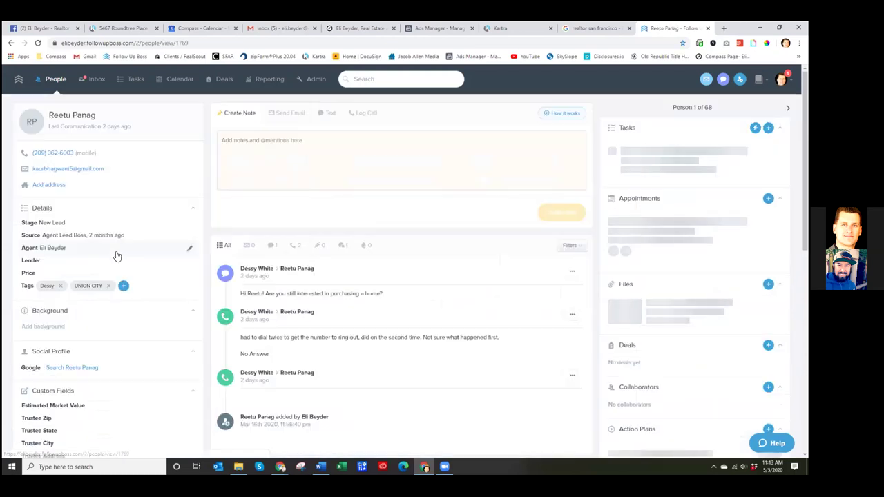
left_click(52, 82)
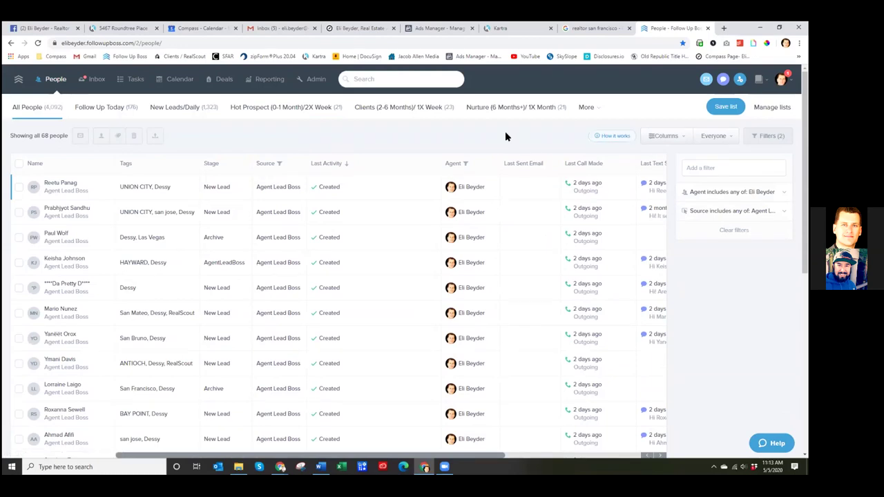
- Open the Admin Lead Flow page and scroll through the lead sources
left_click(315, 80)
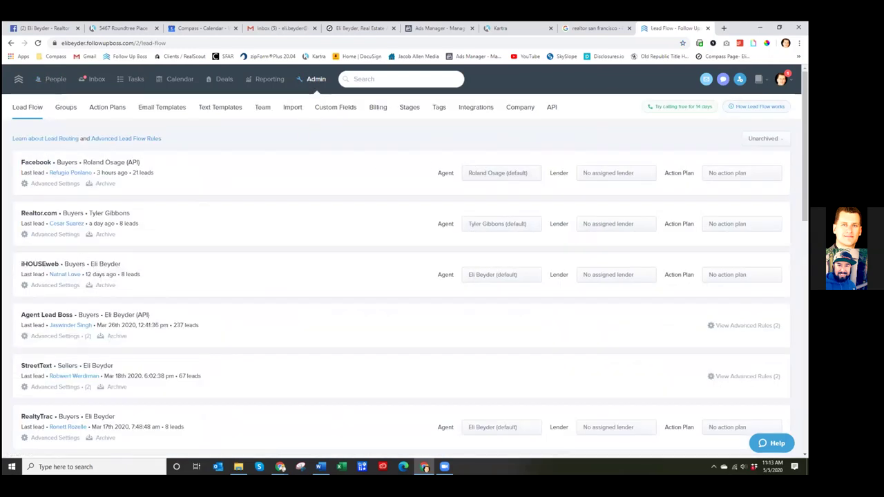
scroll(378, 332, "down", 3)
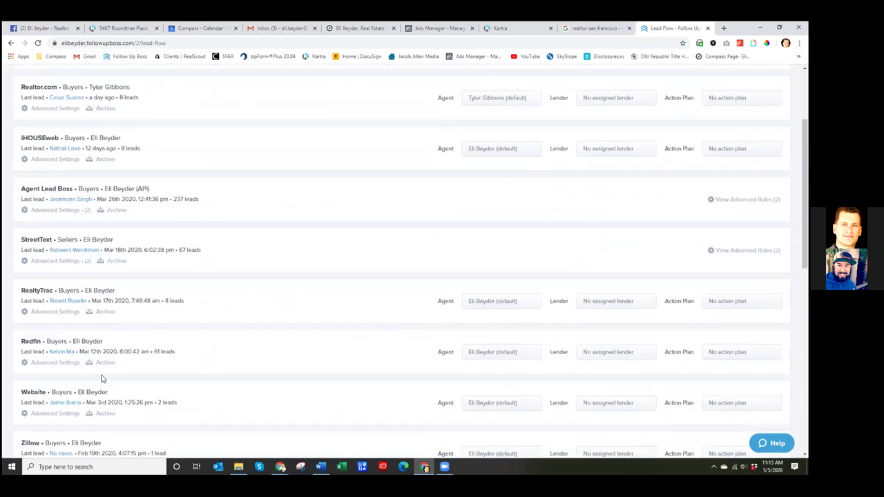
scroll(101, 373, "down", 3)
scroll(101, 373, "down", 2)
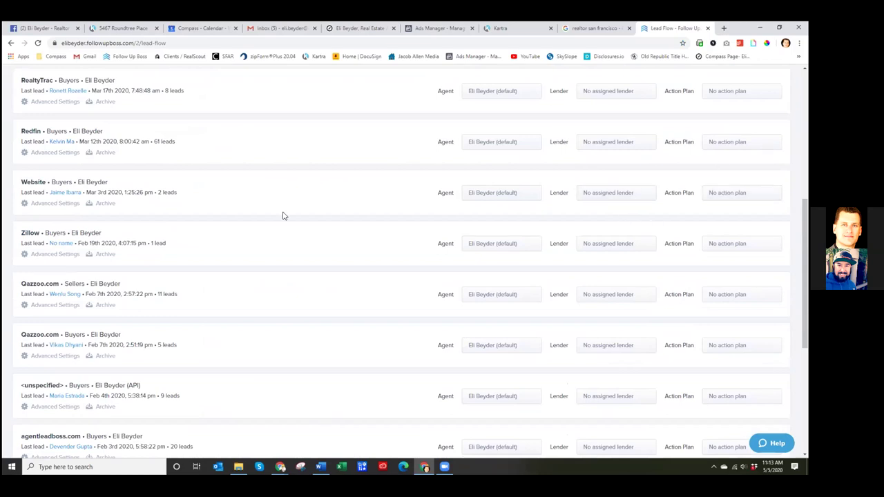
scroll(77, 171, "down", 3)
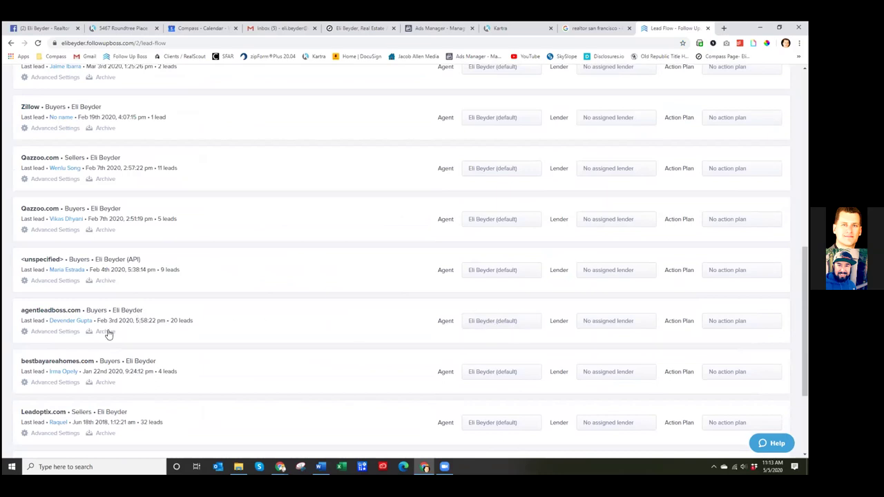
- Inspect agentleadboss.com's advanced routing rules, then go back to the Lead Flow list
left_click(47, 334)
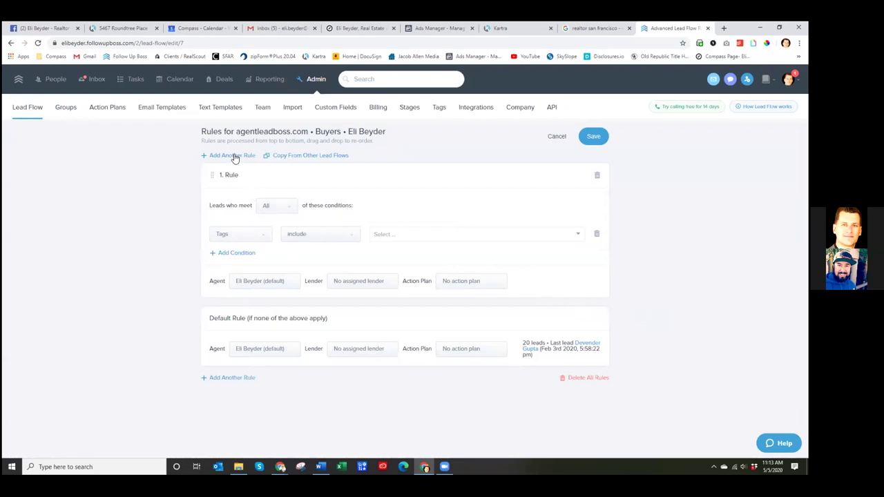
left_click_drag(236, 131, 317, 131)
left_click(333, 129)
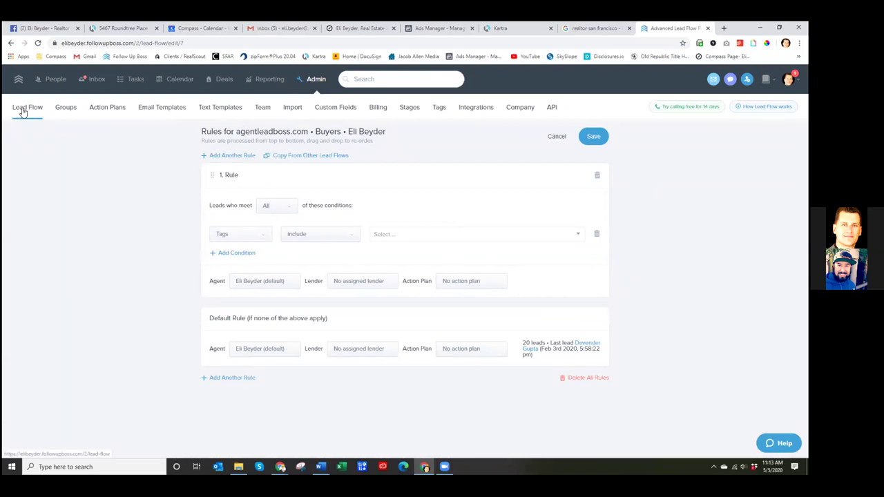
left_click(21, 112)
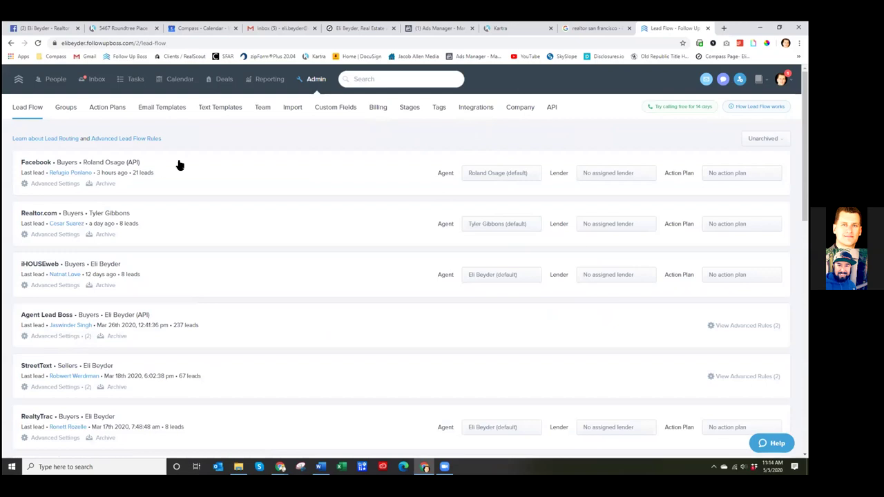
key("ctrl+Tab")
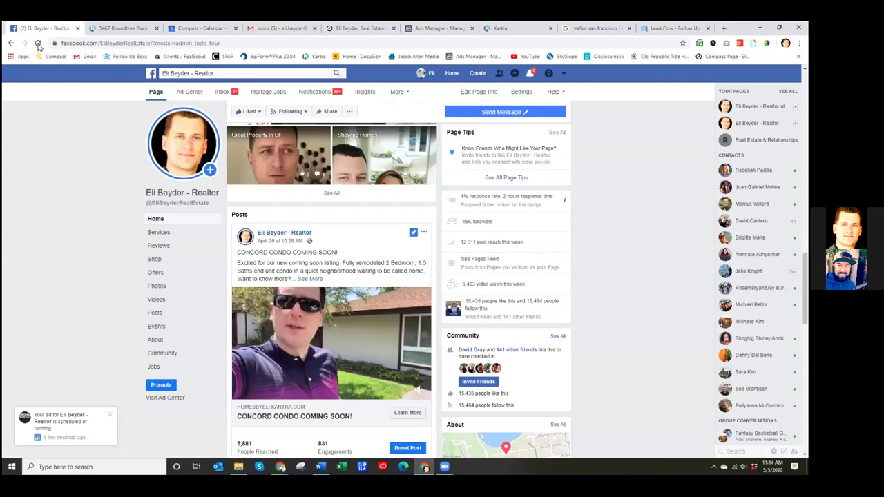
- Reload the Facebook business page and scroll to the JUST LISTED 3D Tour video post
left_click(148, 285)
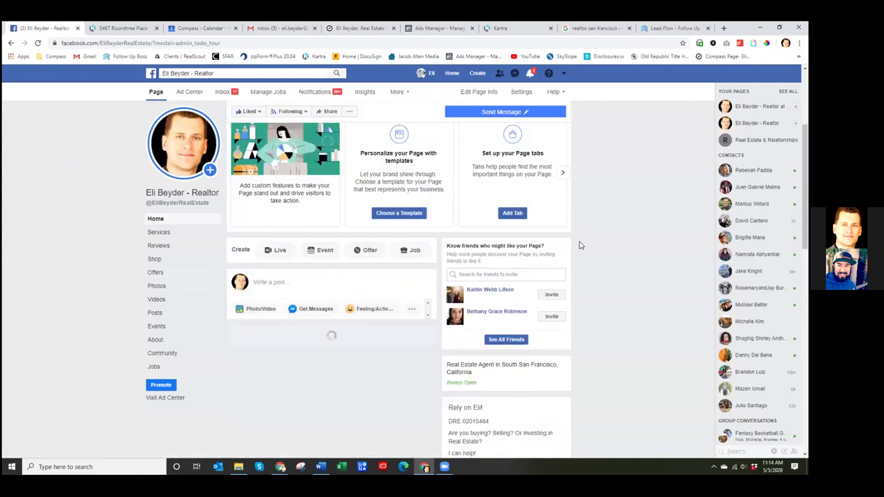
scroll(579, 248, "down", 5)
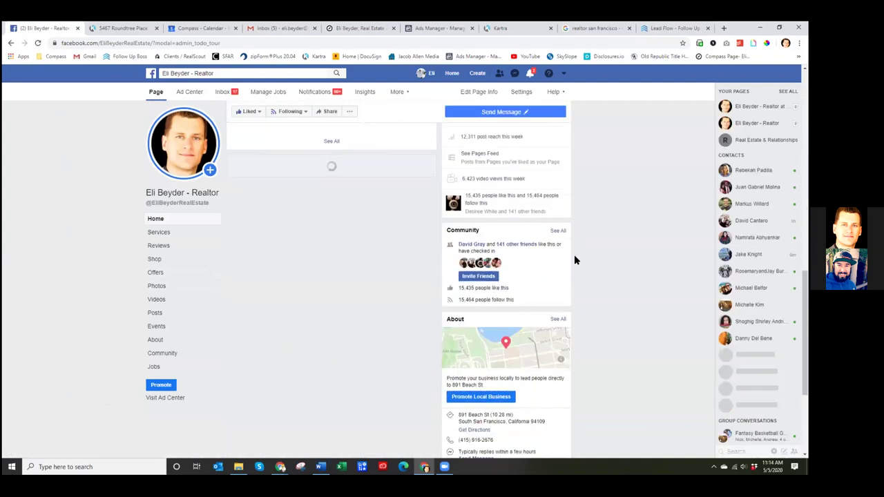
scroll(367, 222, "down", 5)
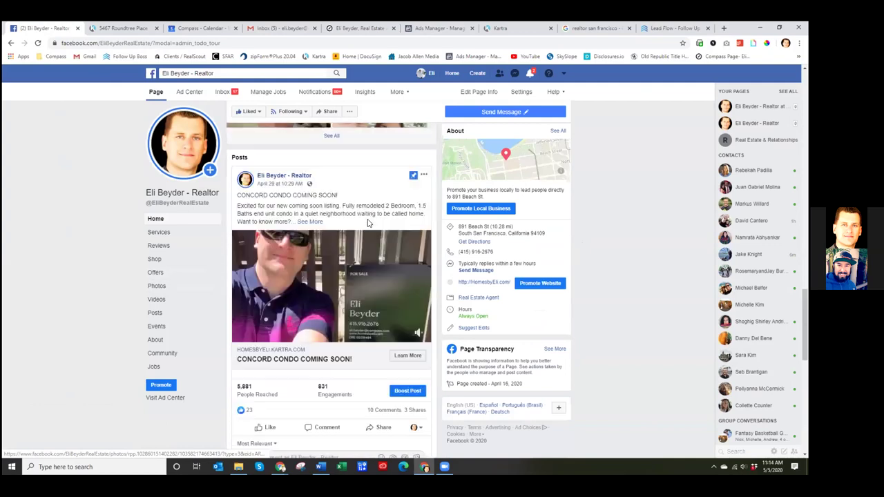
scroll(367, 221, "down", 5)
scroll(372, 227, "up", 3)
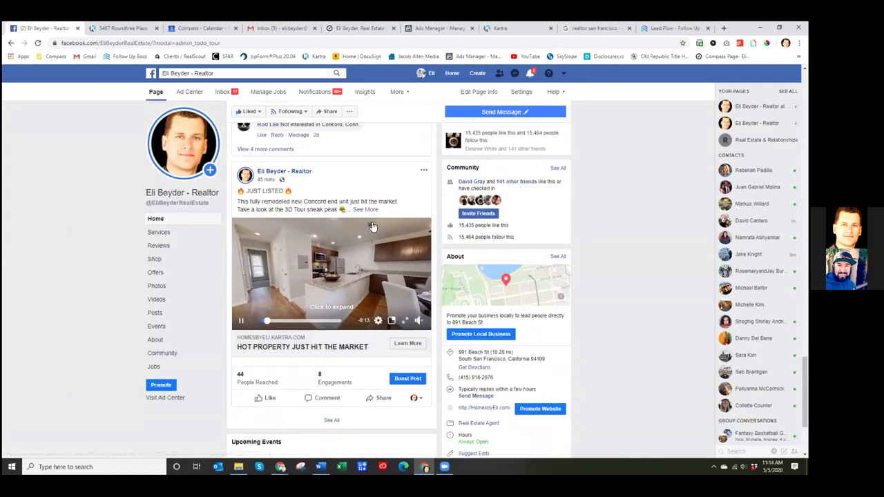